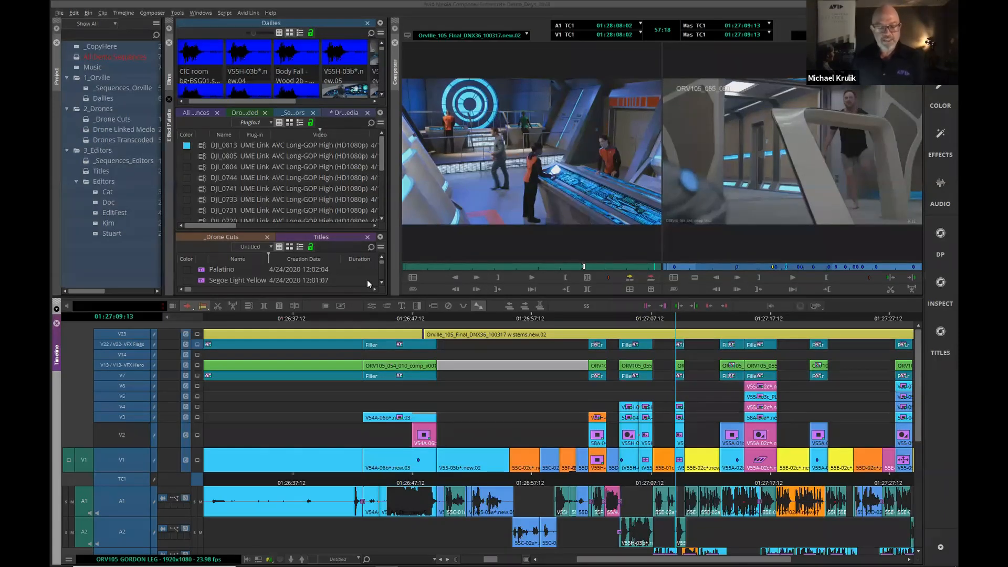
Step: Close the current project and make the Select Project window slightly wider
left_click(59, 12)
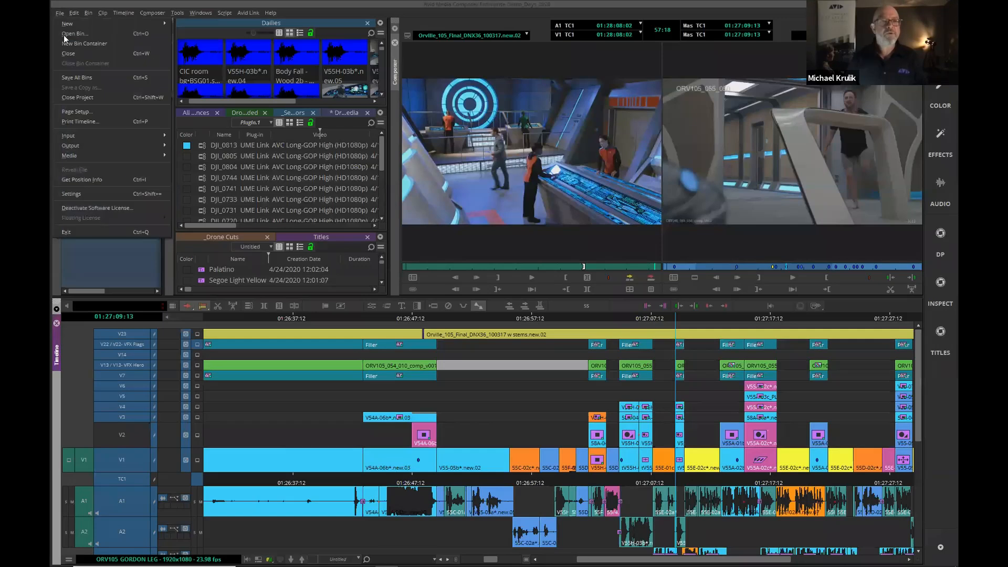
left_click(89, 97)
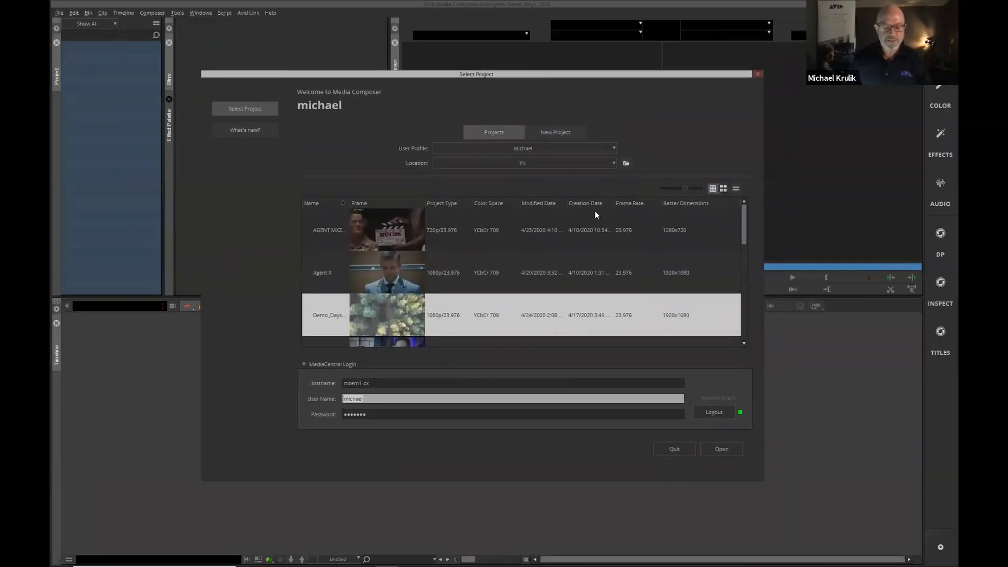
left_click_drag(764, 224, 602, 228)
left_click_drag(675, 229, 774, 230)
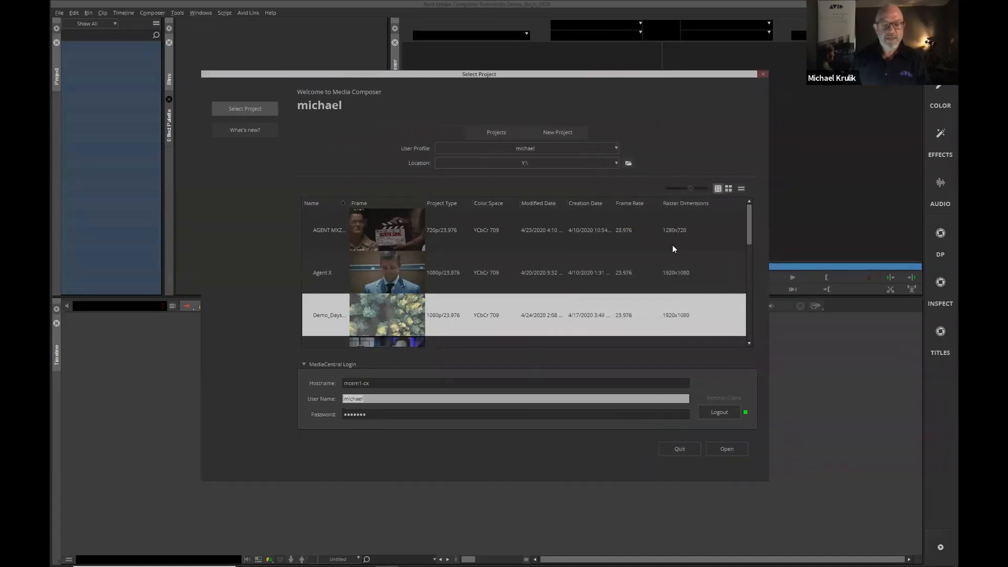
Step: Review the What's New feature lists, collapsing Media Composer 2019.12 and browsing the 2019.6 entries
left_click(251, 132)
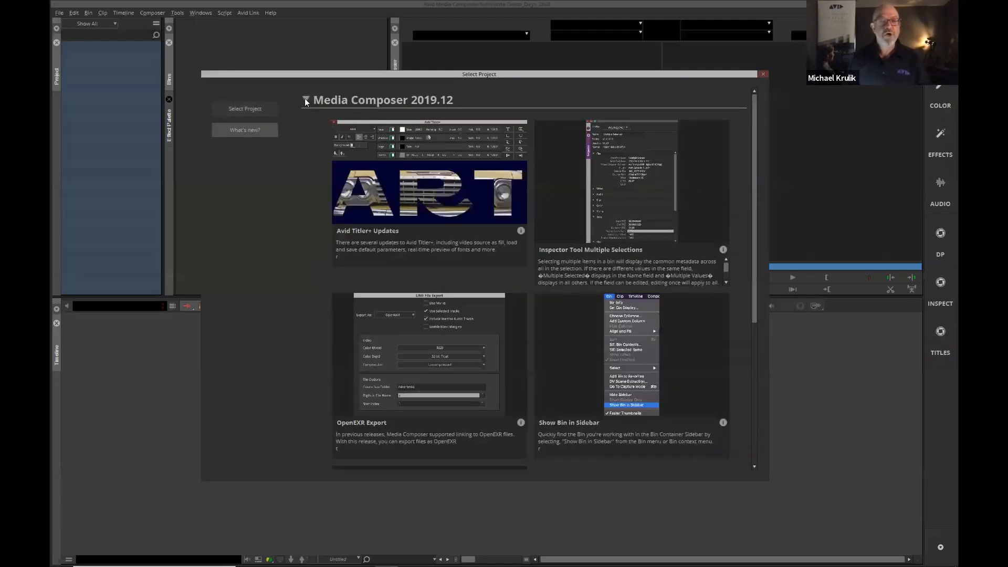
left_click(305, 101)
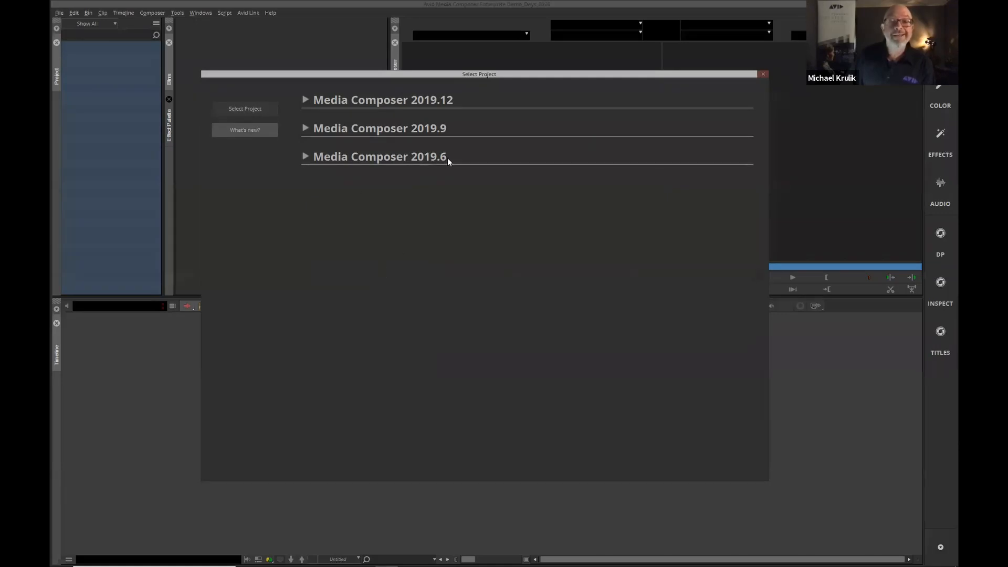
left_click(304, 158)
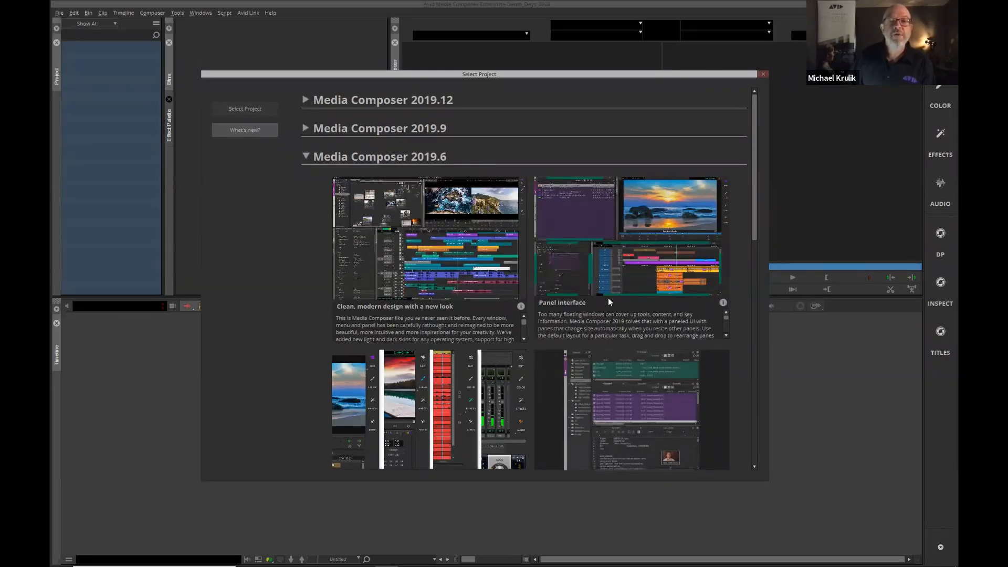
scroll(754, 294, "down", 2)
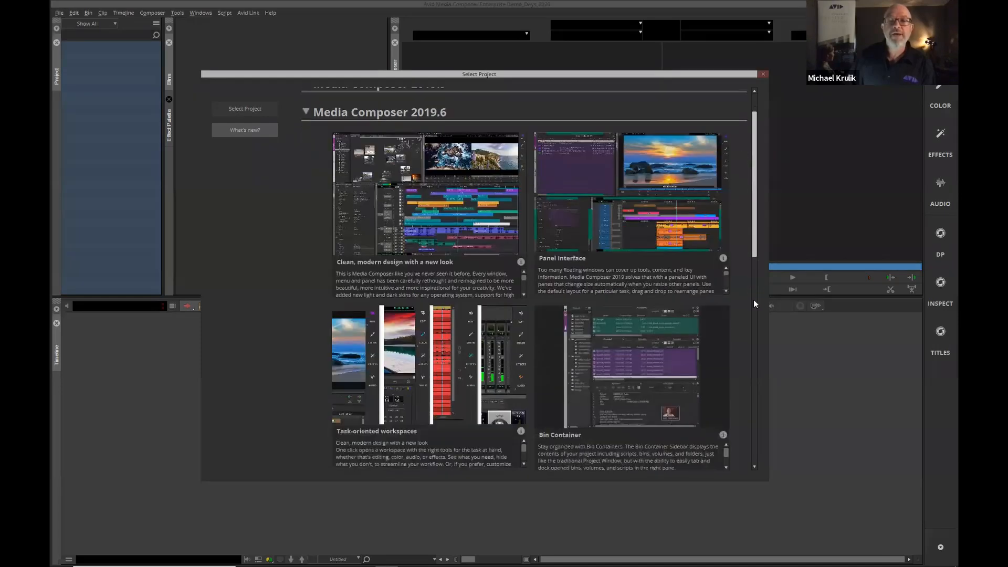
scroll(754, 303, "down", 10)
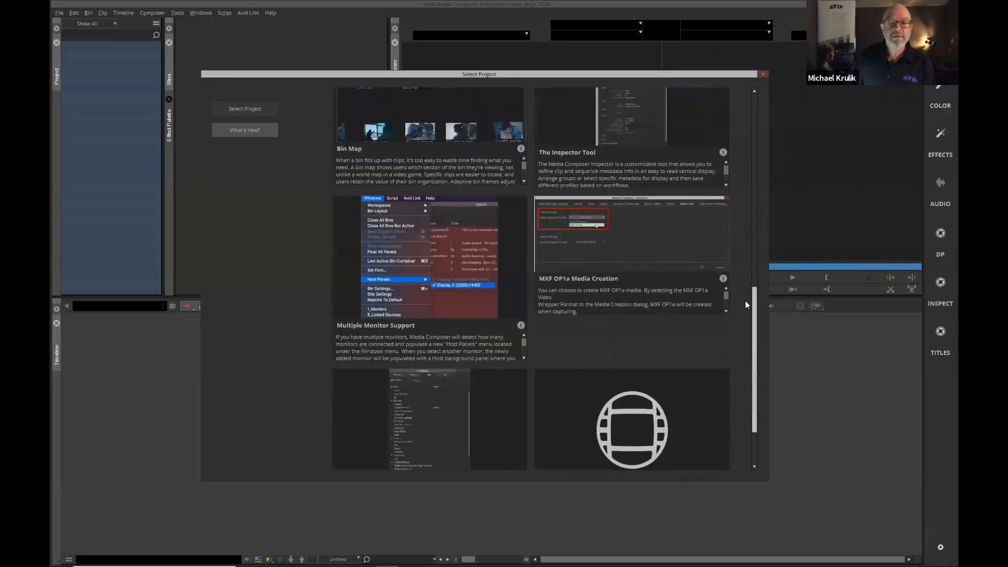
scroll(745, 262, "up", 12)
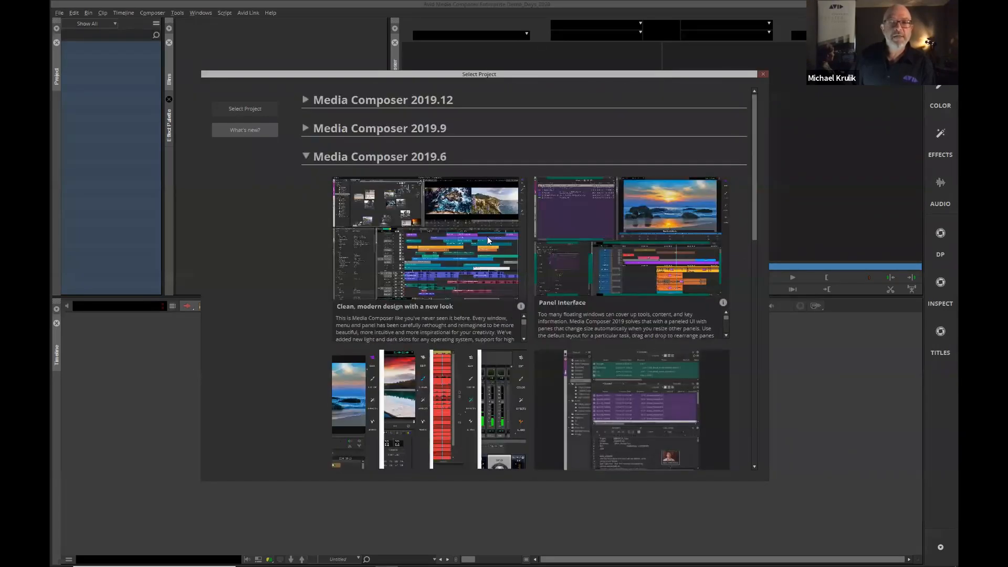
Step: View the help article for "Clean, modern design with a new look" and return to the project selection page
left_click(522, 307)
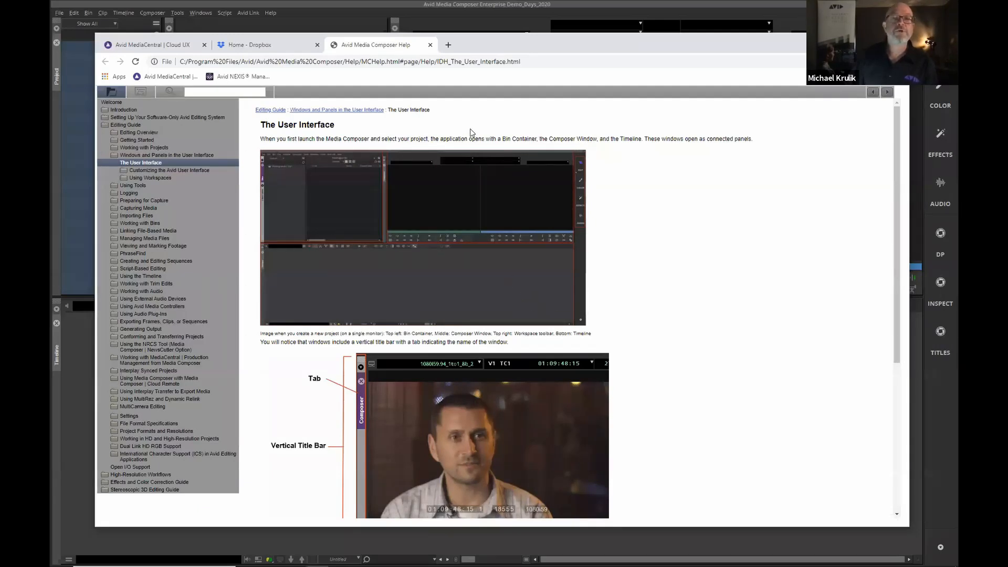
left_click(300, 7)
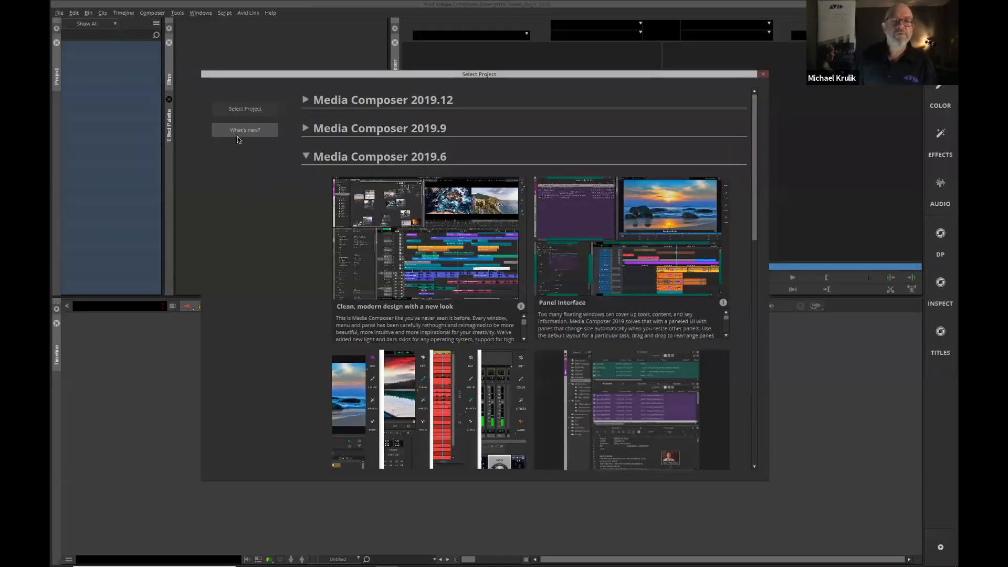
left_click(307, 157)
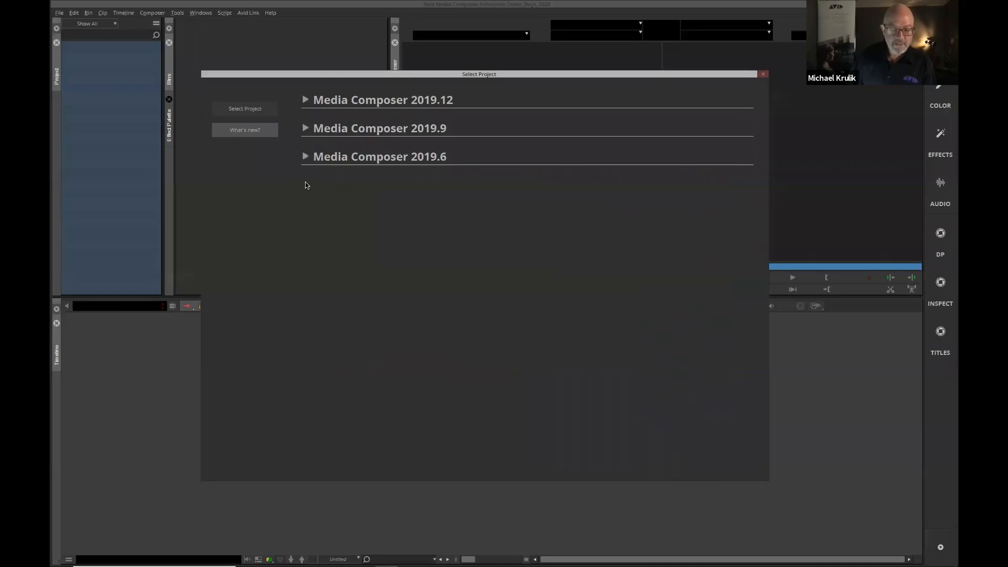
left_click(249, 112)
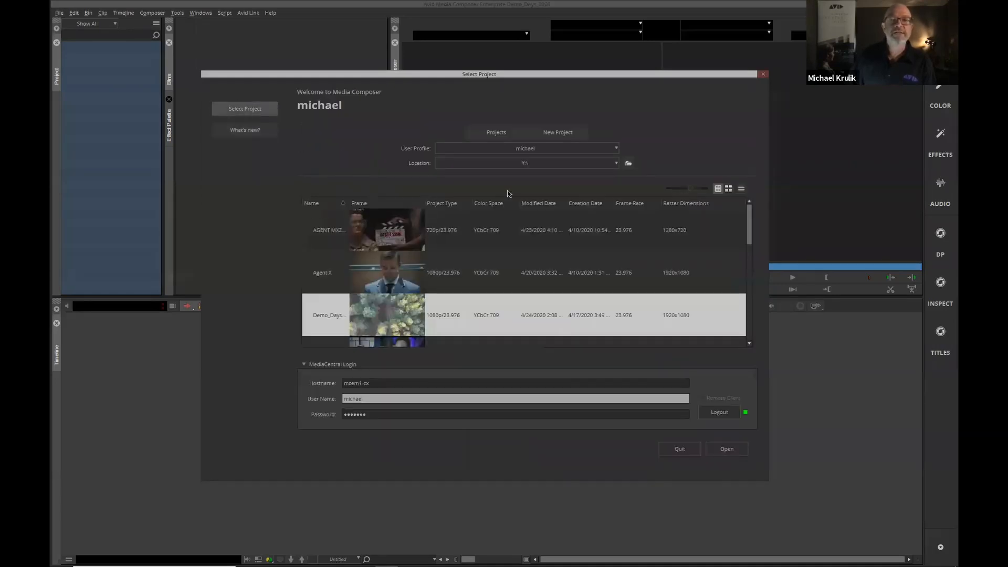
Step: Examine the location and format choices for a new project, leaving them as they are, and return to the existing projects
left_click(562, 133)
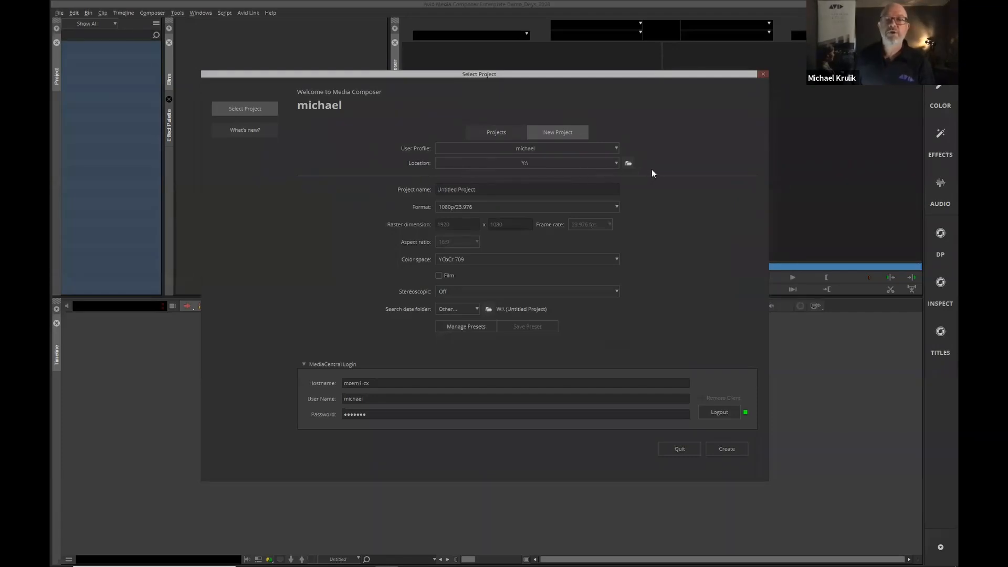
left_click(556, 164)
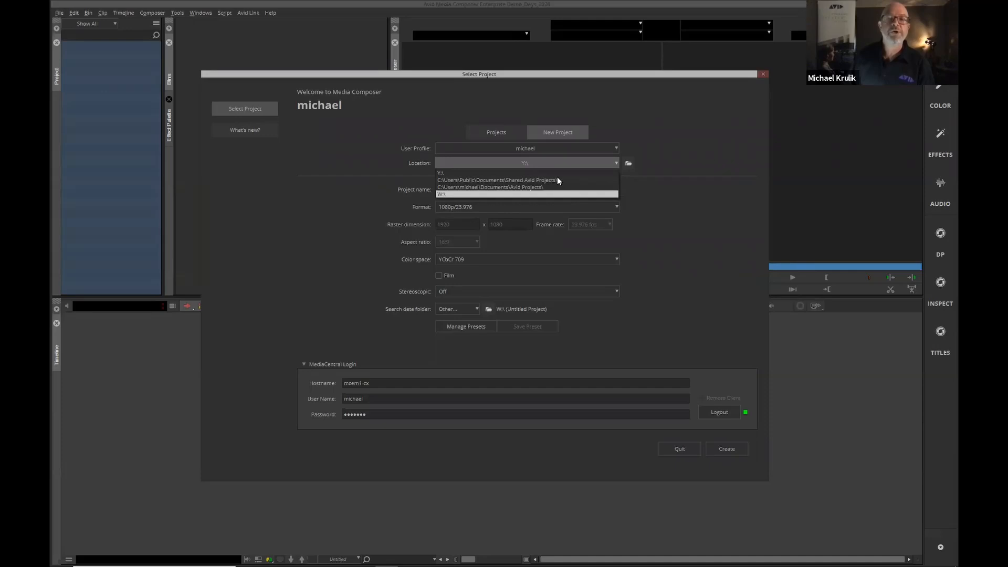
left_click(549, 160)
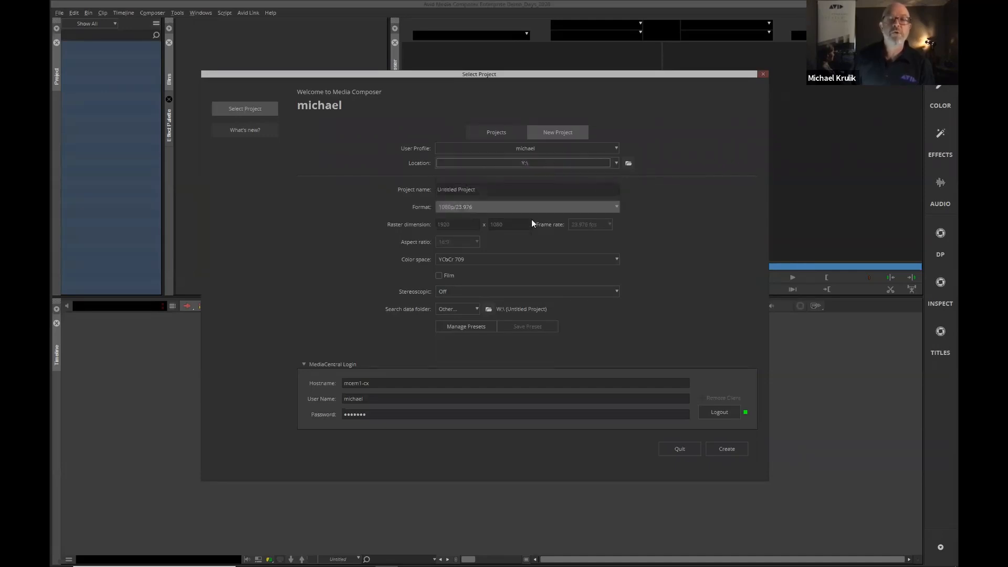
left_click(521, 203)
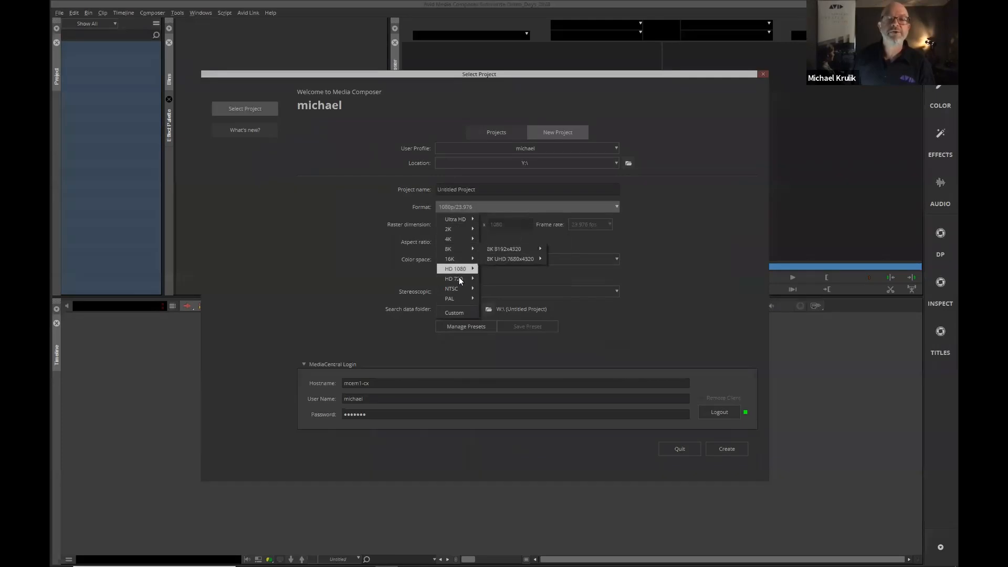
left_click(513, 251)
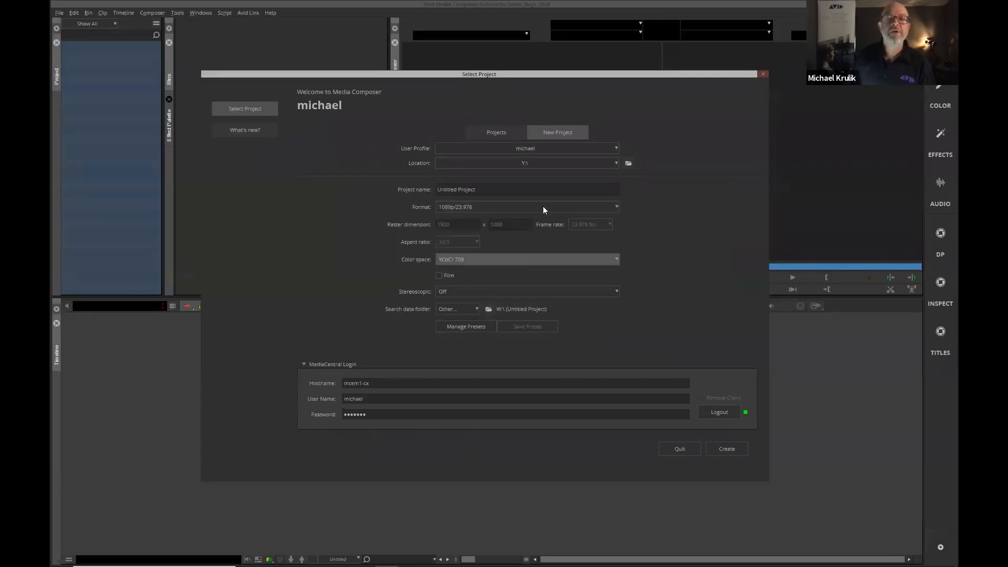
left_click(498, 133)
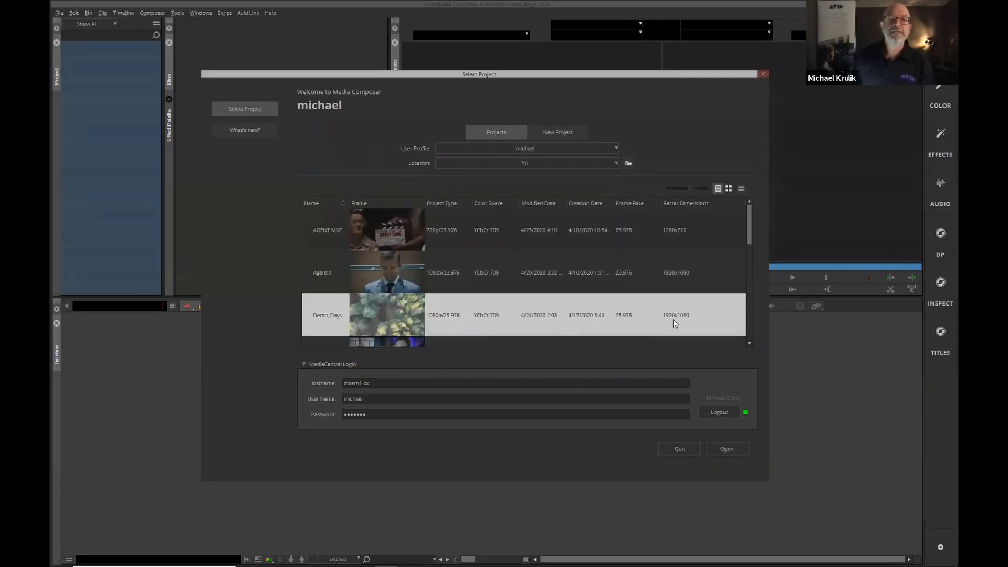
Step: Reduce the thumbnail size in the project list and look through the projects in frame view
mouse_move(691, 187)
left_mouse_down()
mouse_move(675, 189)
mouse_move(700, 190)
mouse_move(686, 191)
left_mouse_up()
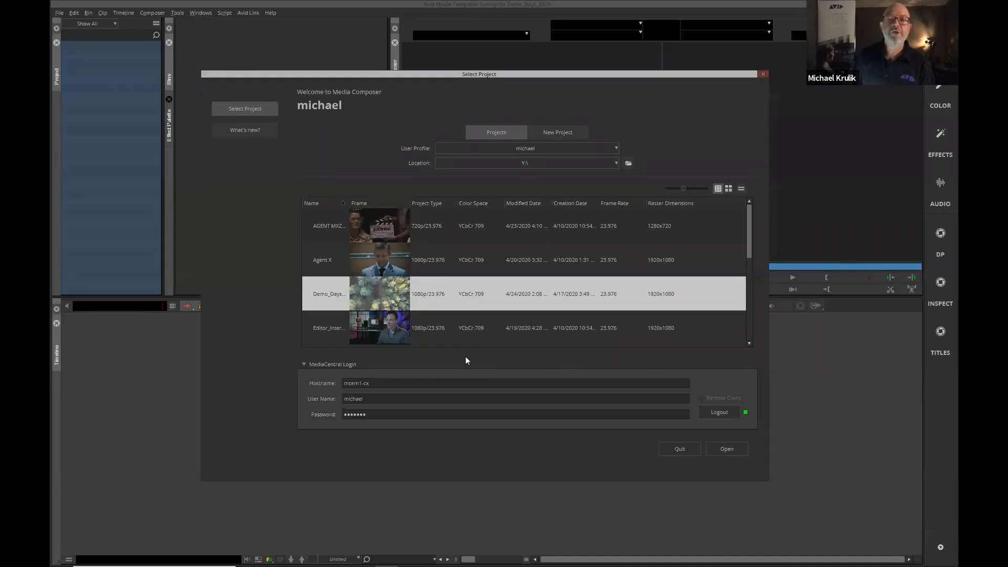
left_click(729, 189)
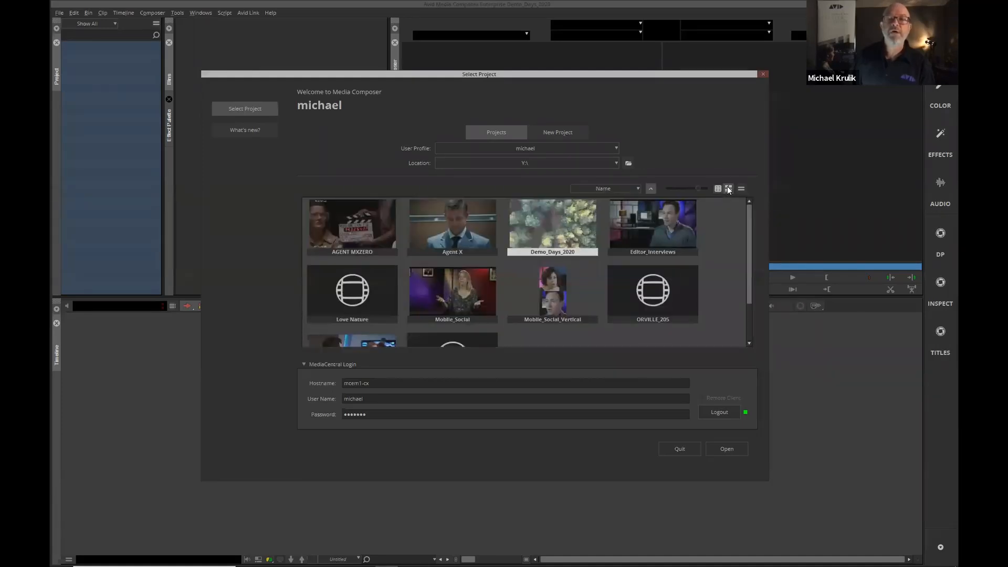
scroll(748, 310, "down", 1)
scroll(748, 232, "up", 1)
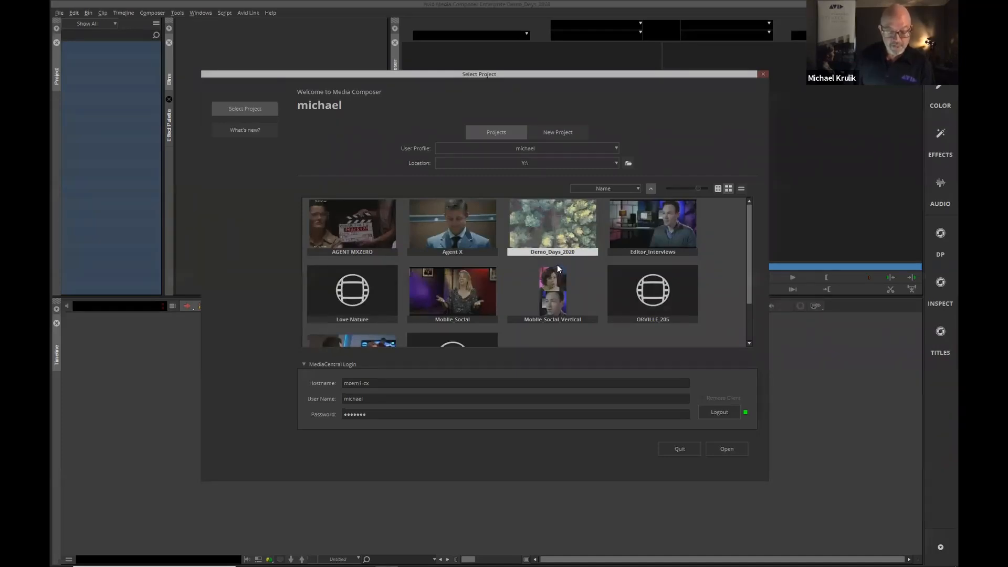
mouse_move(696, 187)
left_mouse_down()
mouse_move(681, 188)
mouse_move(695, 185)
left_mouse_up()
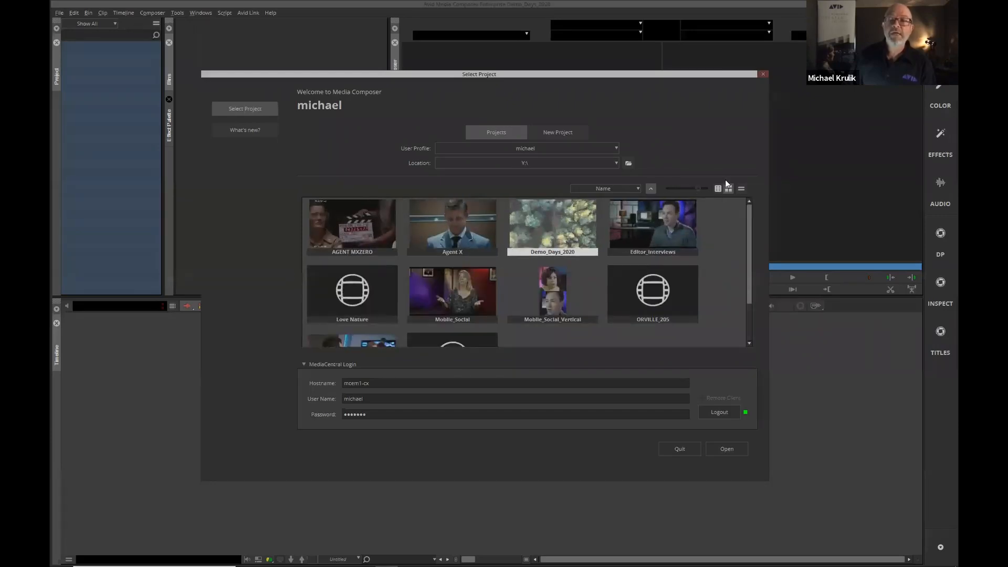
Step: Show the projects as a list again and add the Stereoscopic column
left_click(718, 189)
right_click(712, 207)
left_click(729, 221)
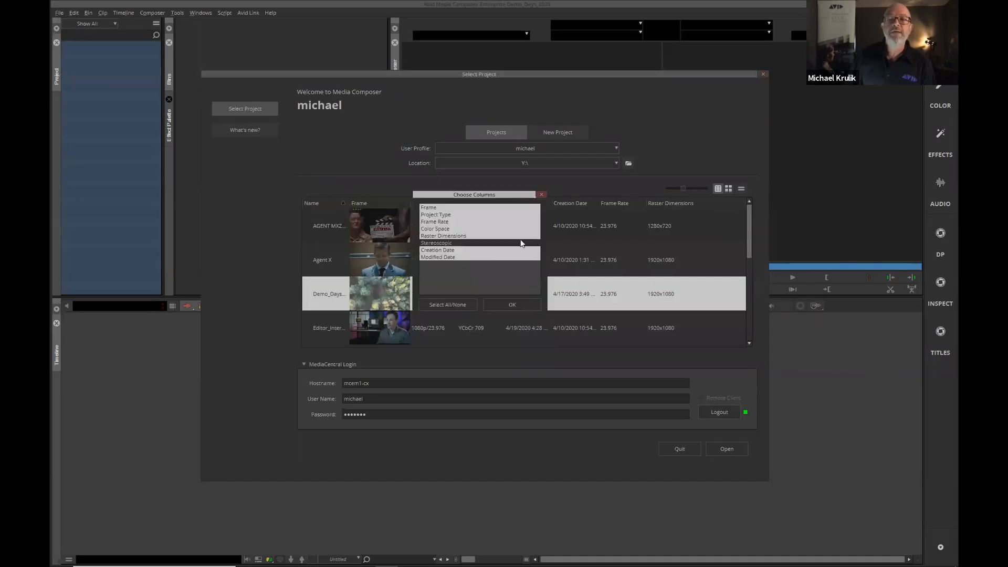
left_click(519, 304)
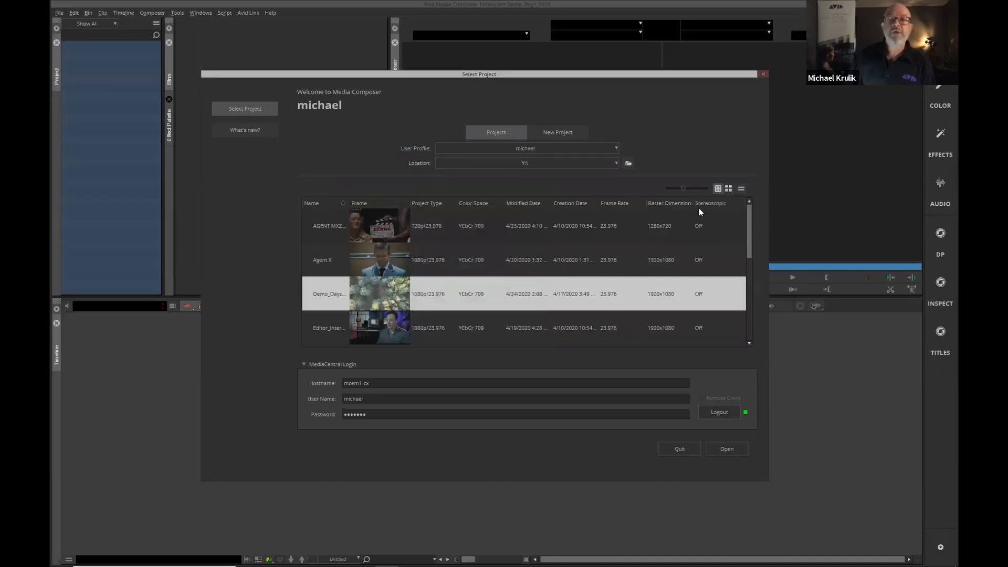
Step: Place the Stereoscopic column directly after Color Space and remove it from the project list
left_click_drag(666, 207, 610, 208)
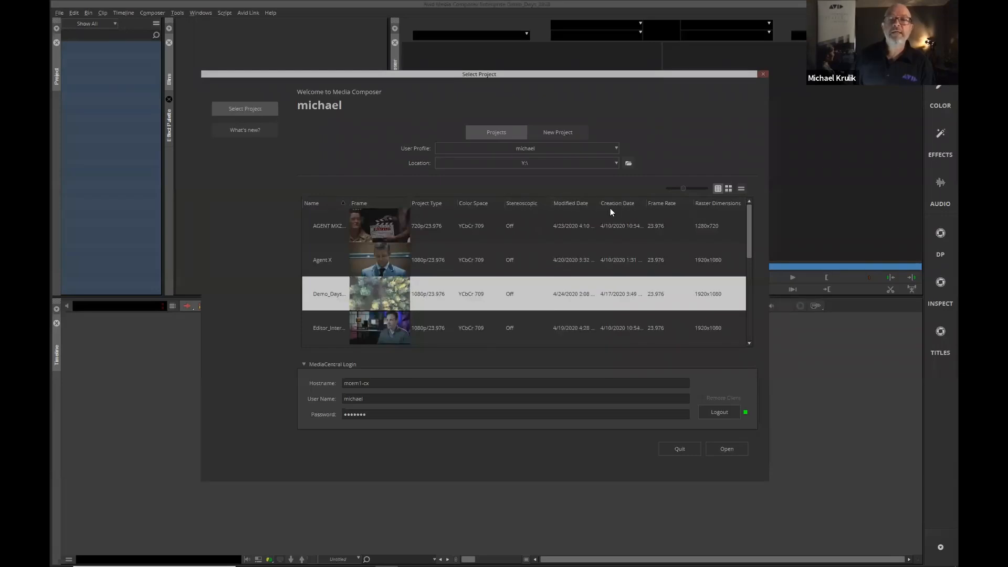
mouse_move(528, 203)
left_mouse_down()
mouse_move(541, 207)
mouse_move(535, 219)
left_mouse_up()
Step: Increase the font size used in the Select Project window
right_click(700, 240)
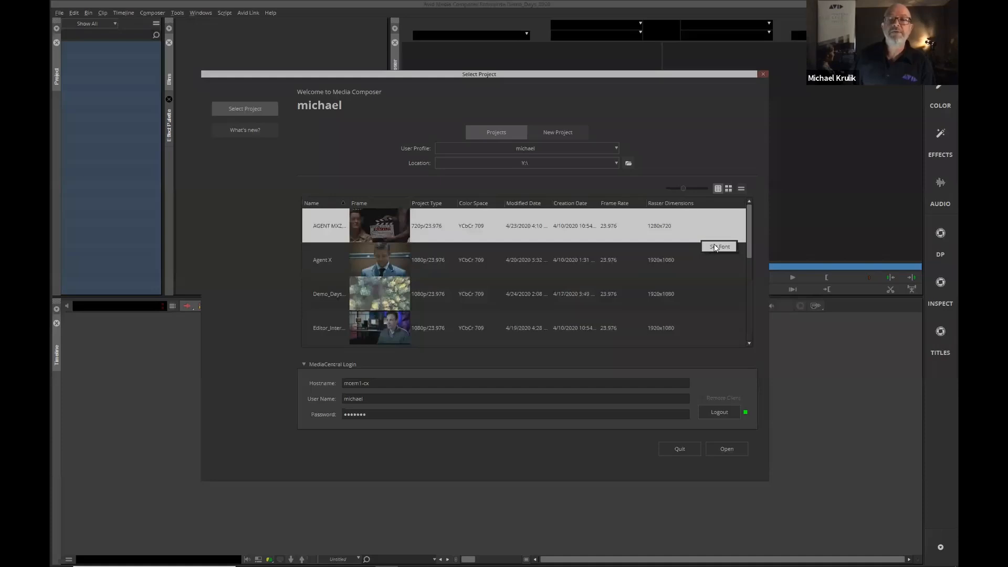
left_click(715, 247)
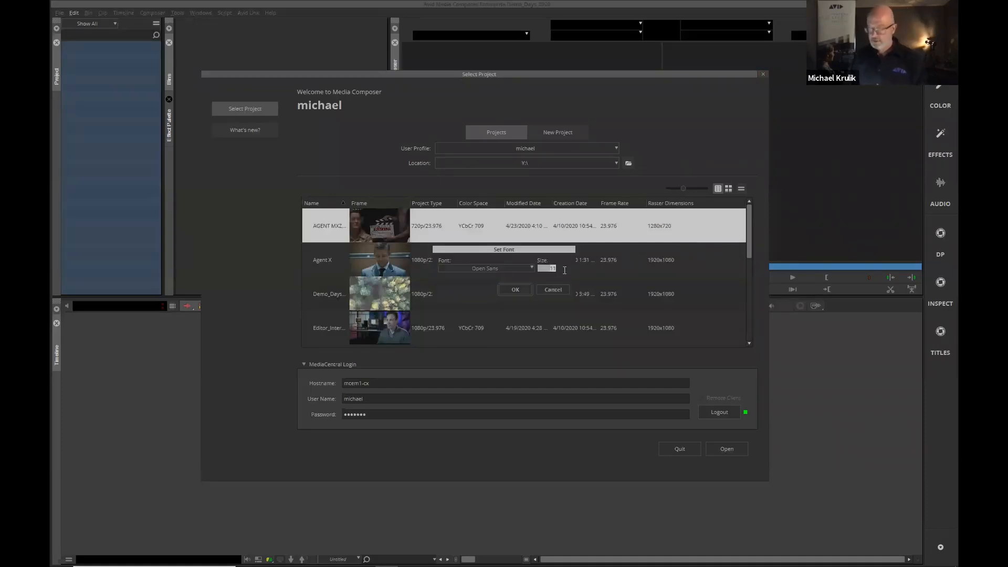
left_click(567, 290)
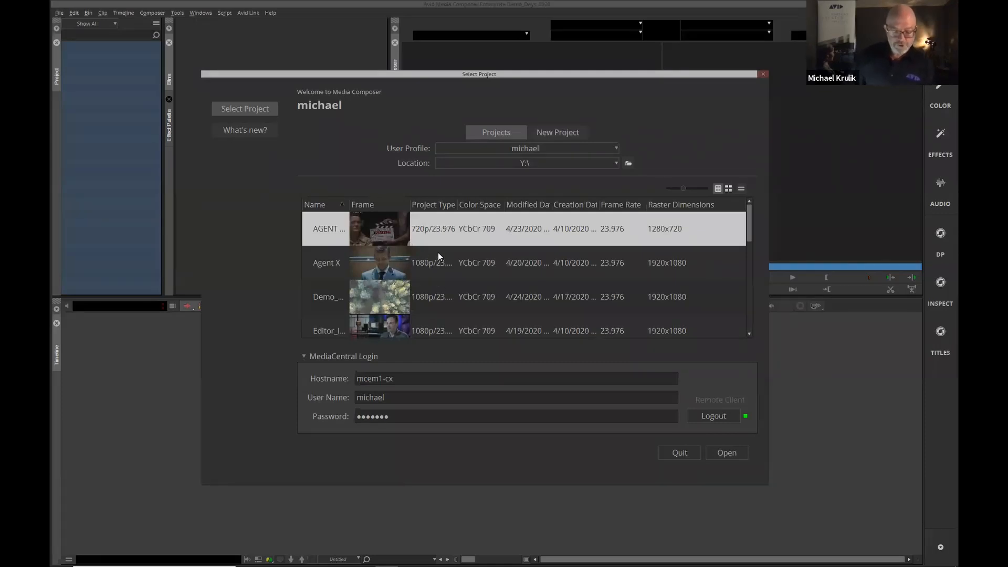
Step: Open the Demo_Days_2020 project
left_click(389, 297)
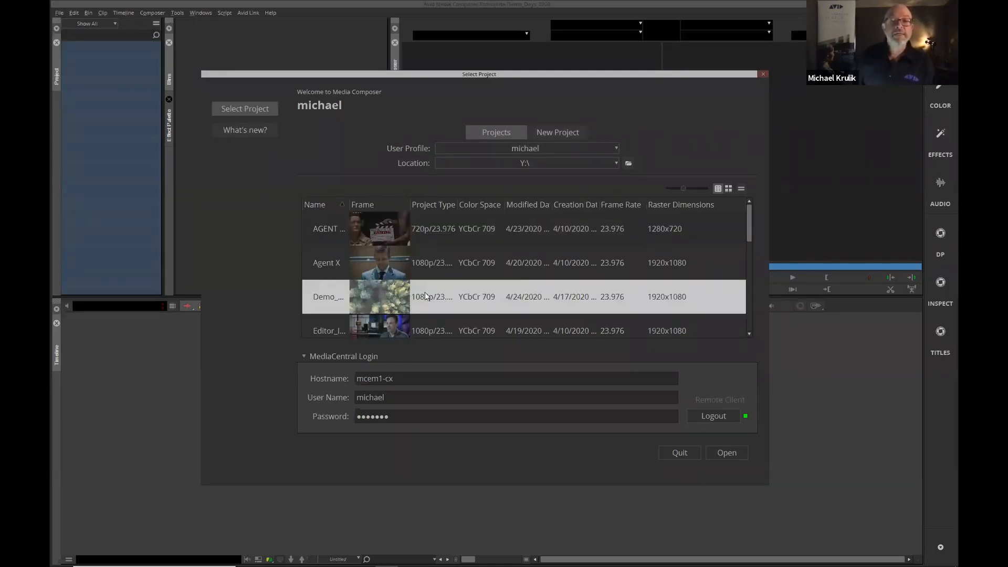
left_click(721, 453)
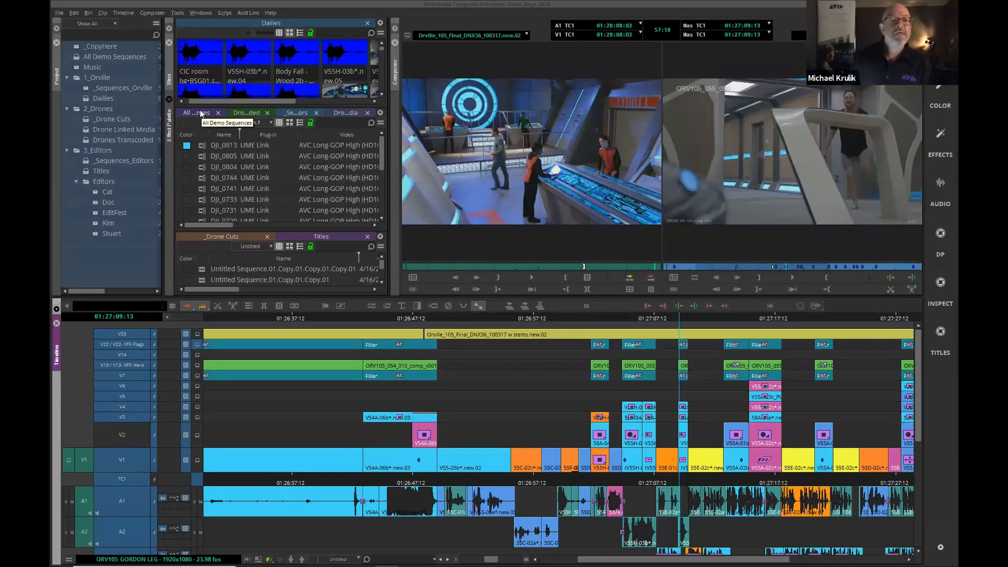
Step: Show the Drones Transcoded bin and enlarge the pane holding the _Drone Cuts and Titles bins
mouse_move(329, 220)
left_mouse_down()
mouse_move(328, 173)
mouse_move(324, 210)
left_mouse_up()
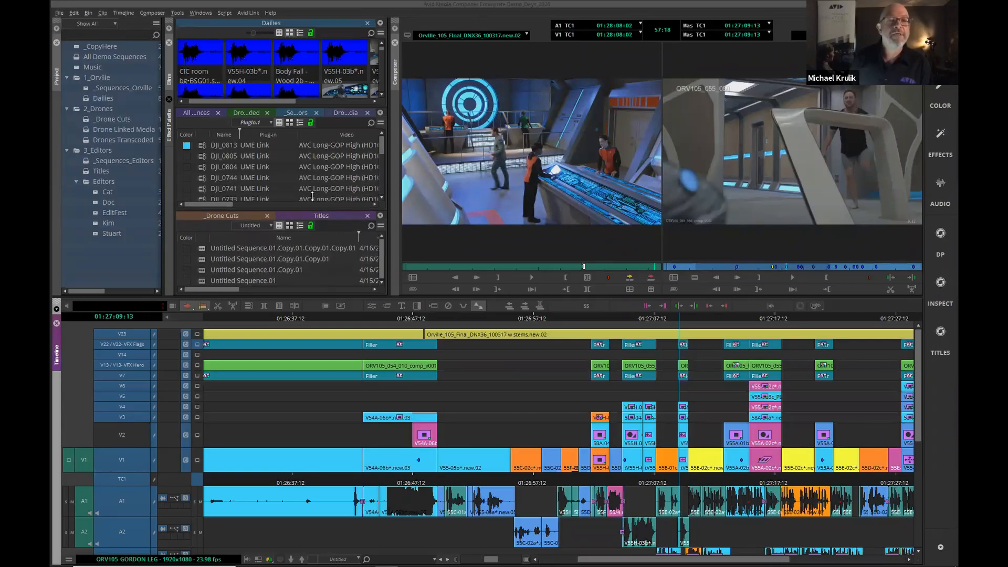
left_click(244, 112)
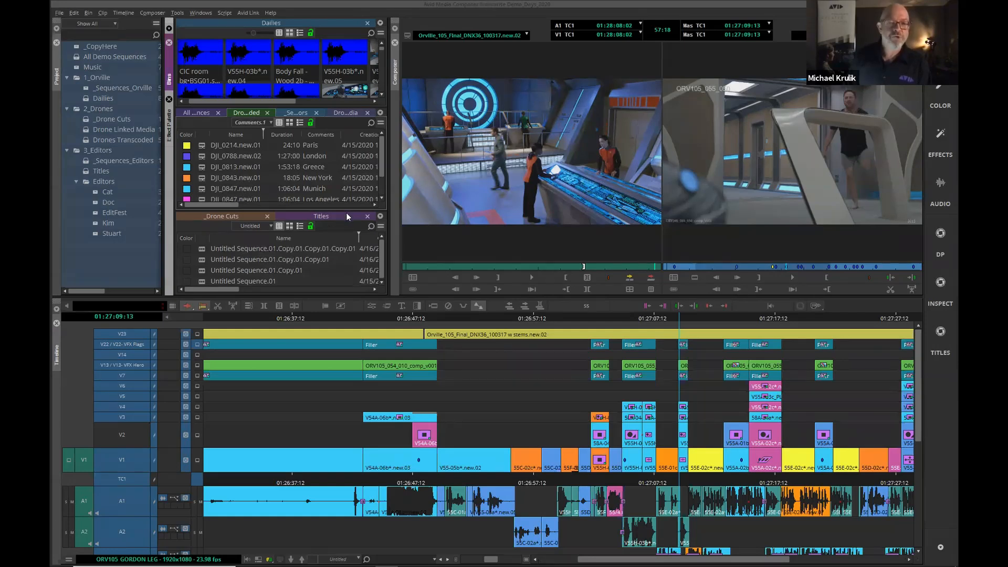
left_click_drag(346, 215, 347, 229)
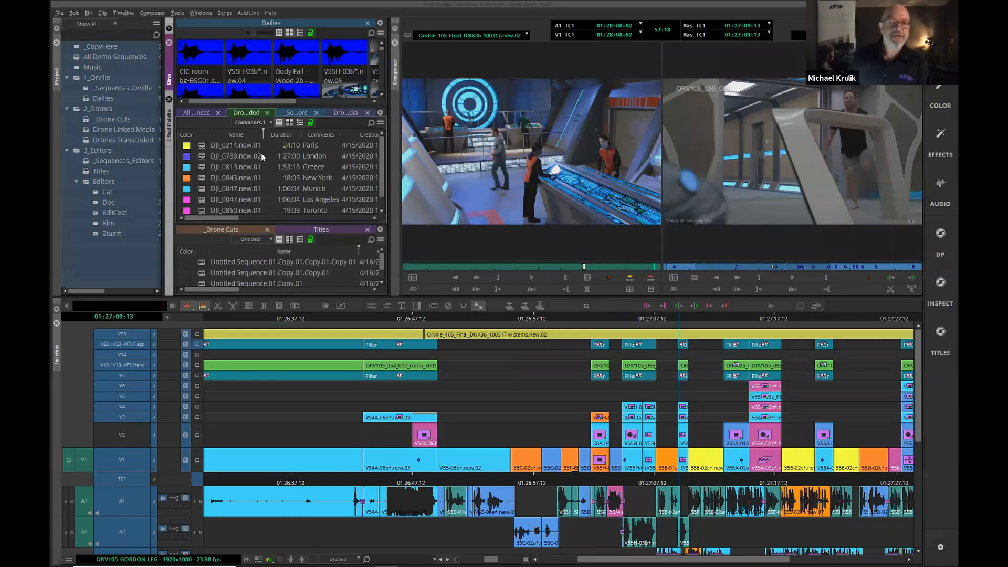
left_click_drag(325, 212, 324, 177)
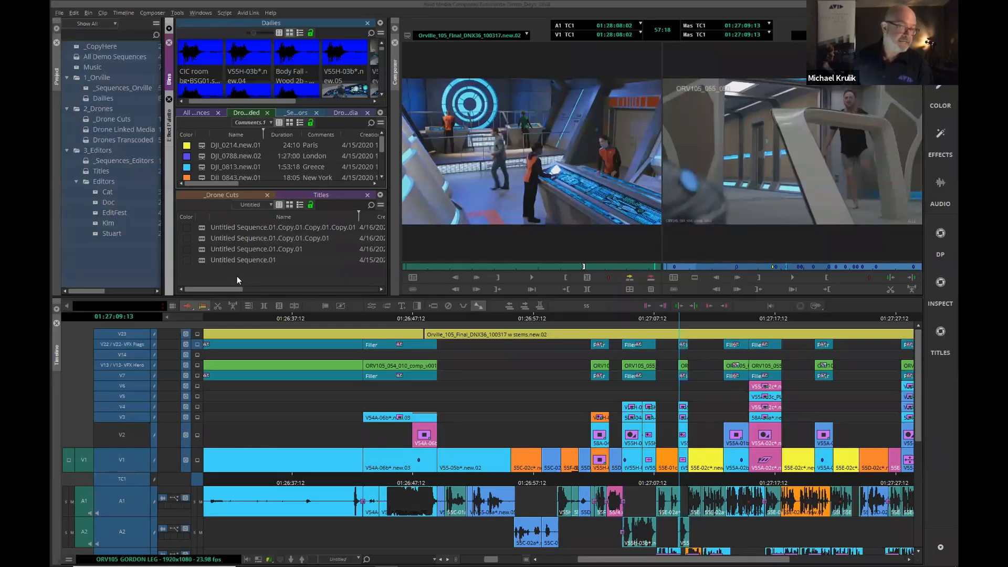
Step: Open Bulk Edit for all four sequences in the _Drone Cuts bin, targeting the Name column and the Selection items
left_click_drag(256, 272, 193, 226)
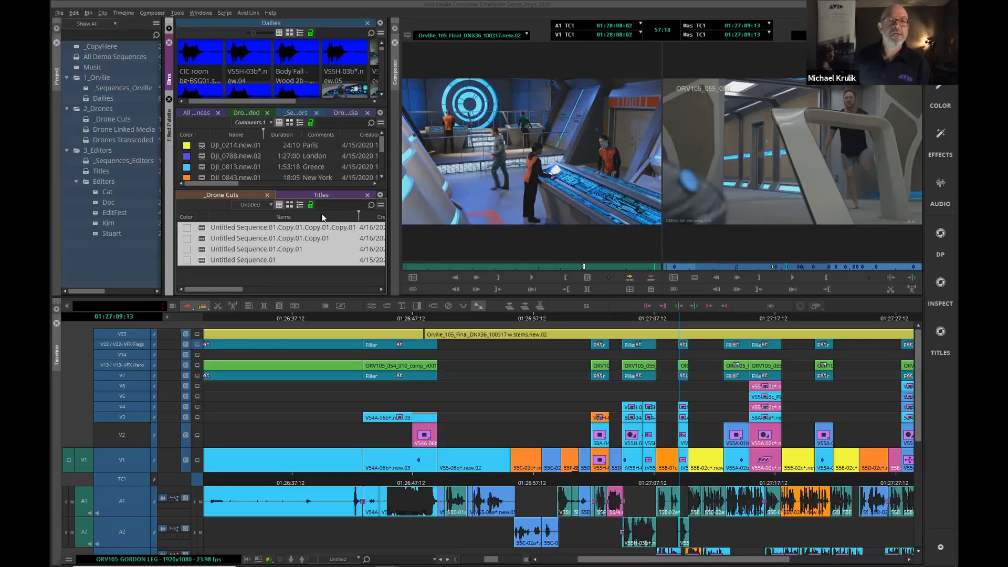
left_click(380, 204)
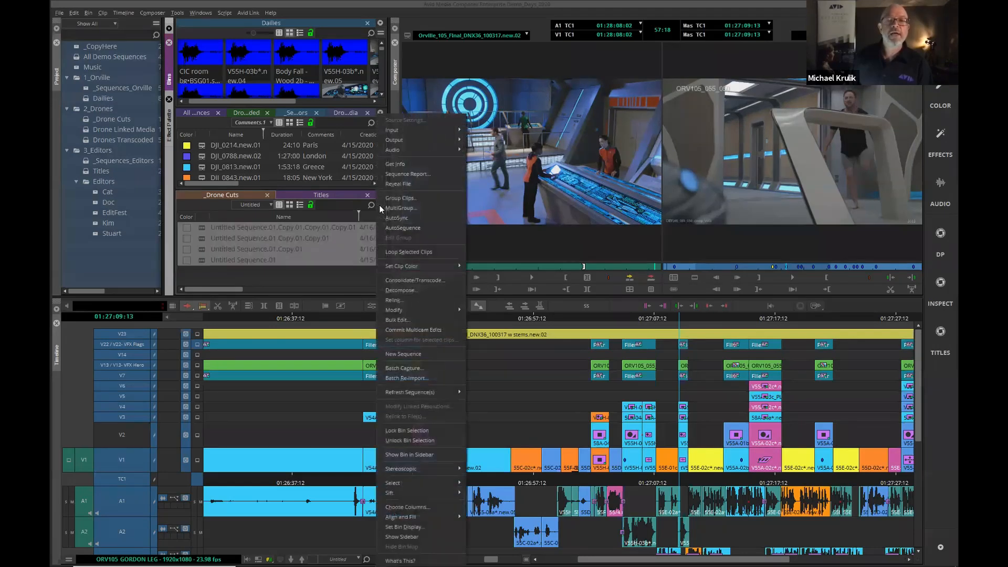
left_click(428, 320)
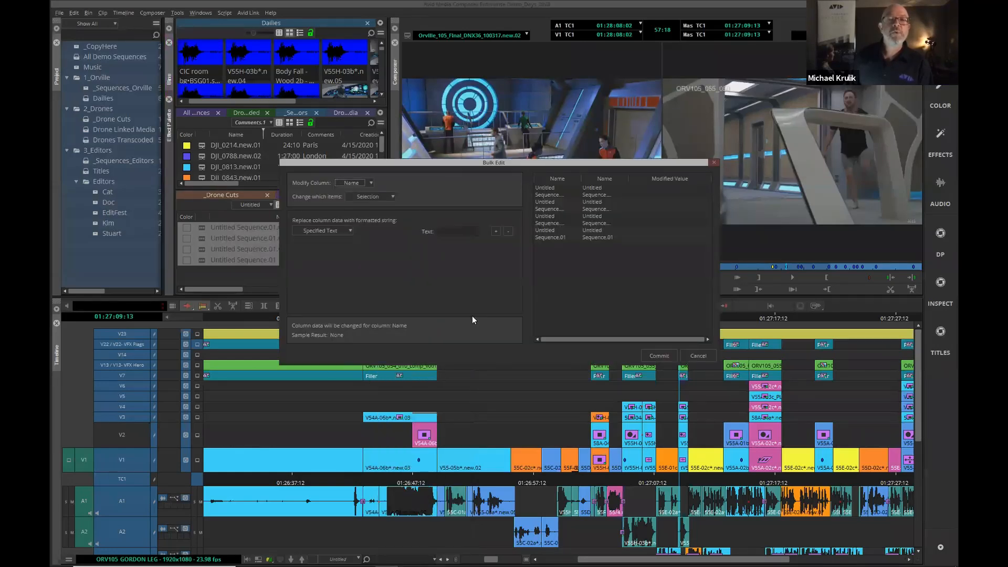
left_click(369, 183)
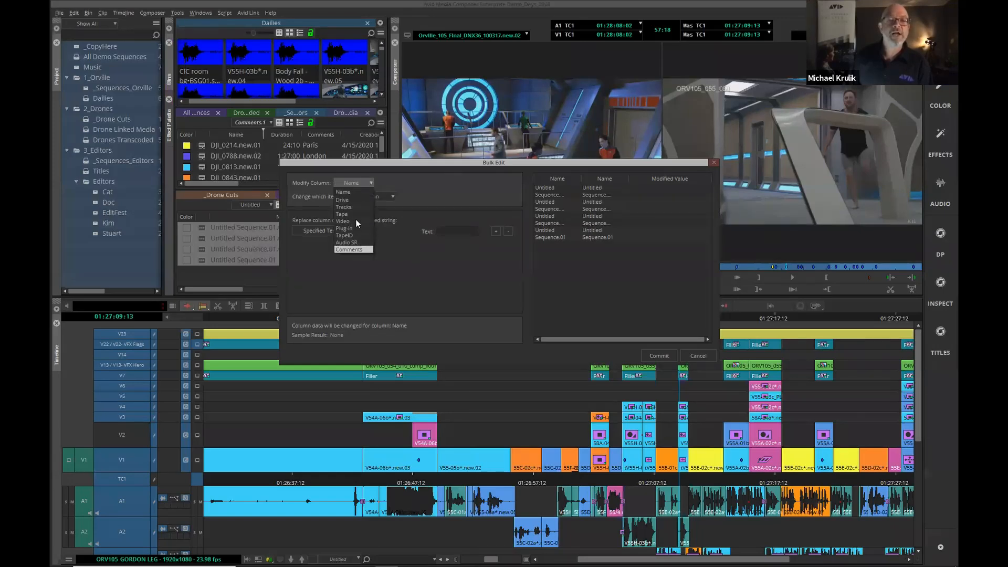
left_click(399, 181)
left_click(378, 197)
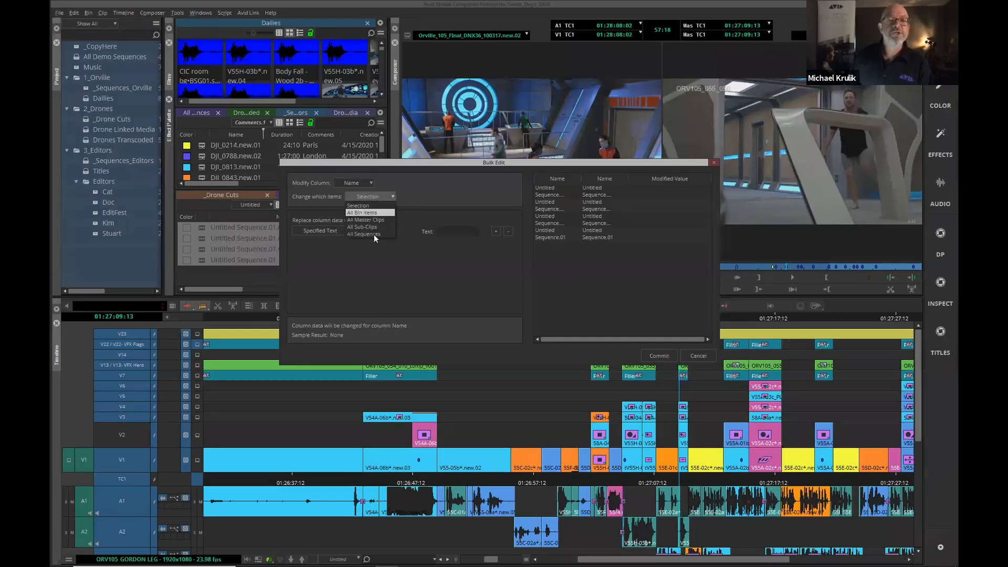
left_click(363, 205)
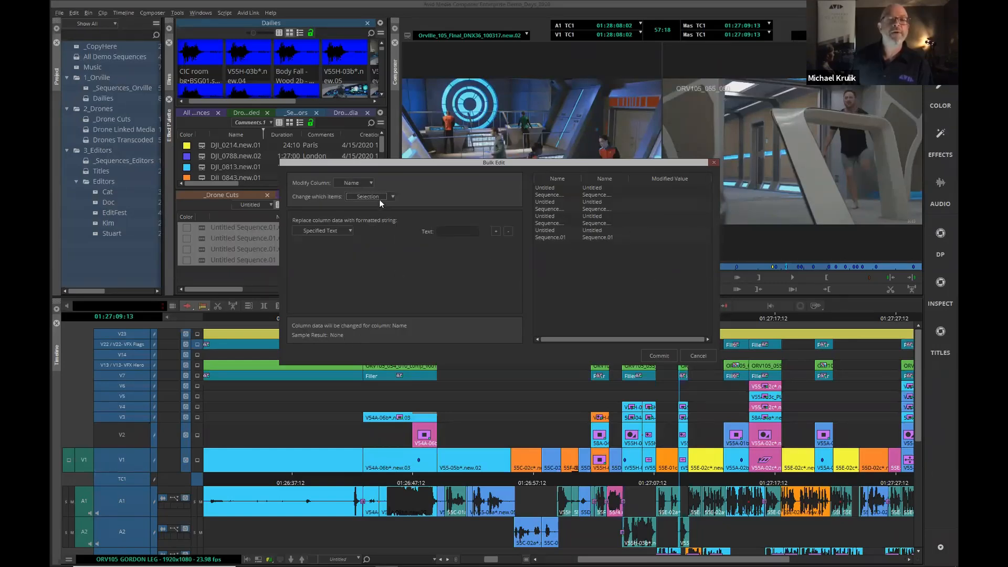
Step: Build the start of the new name from two specified text elements, "Ep_" and "273_"
left_click(451, 231)
type("Ep_")
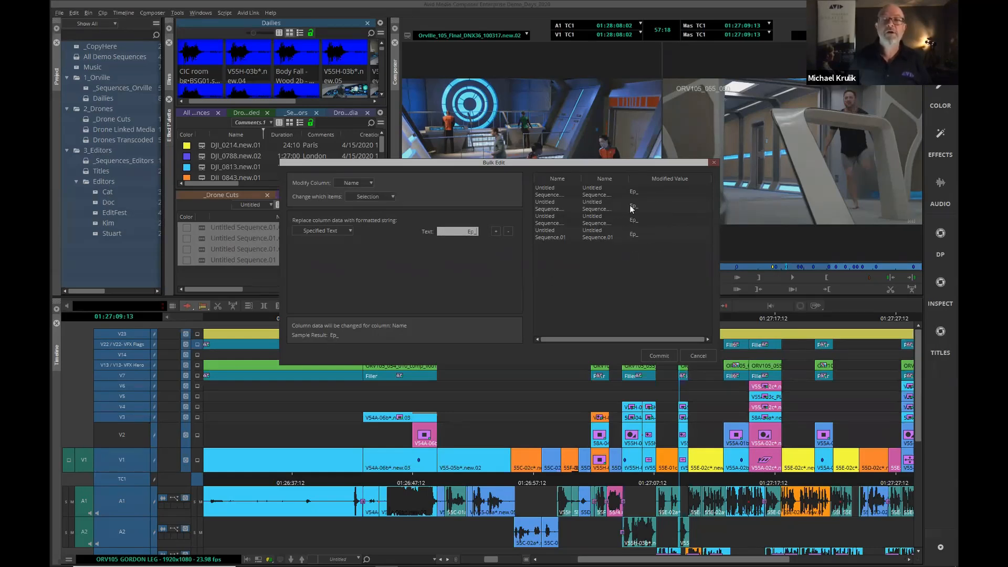
left_click(495, 231)
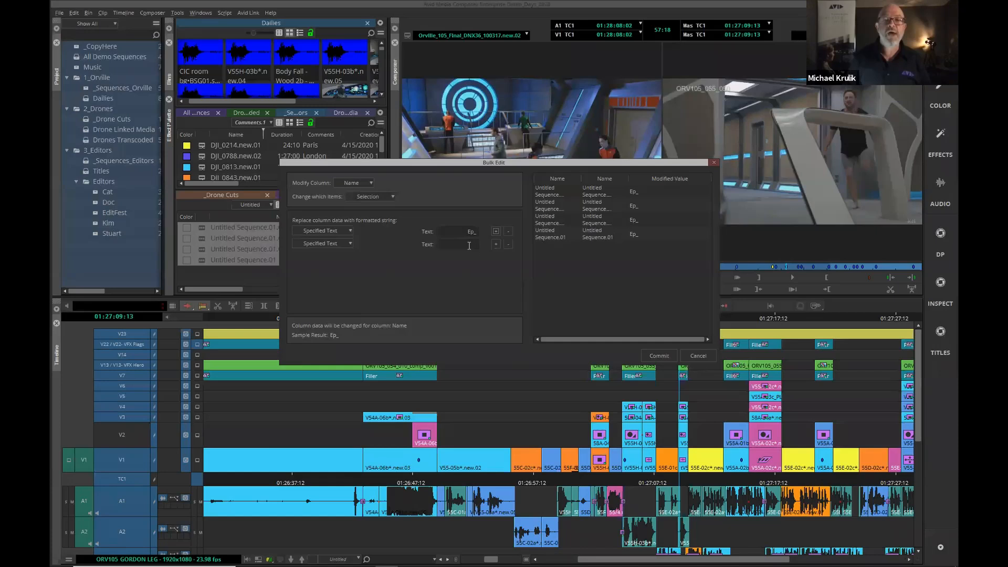
type("2")
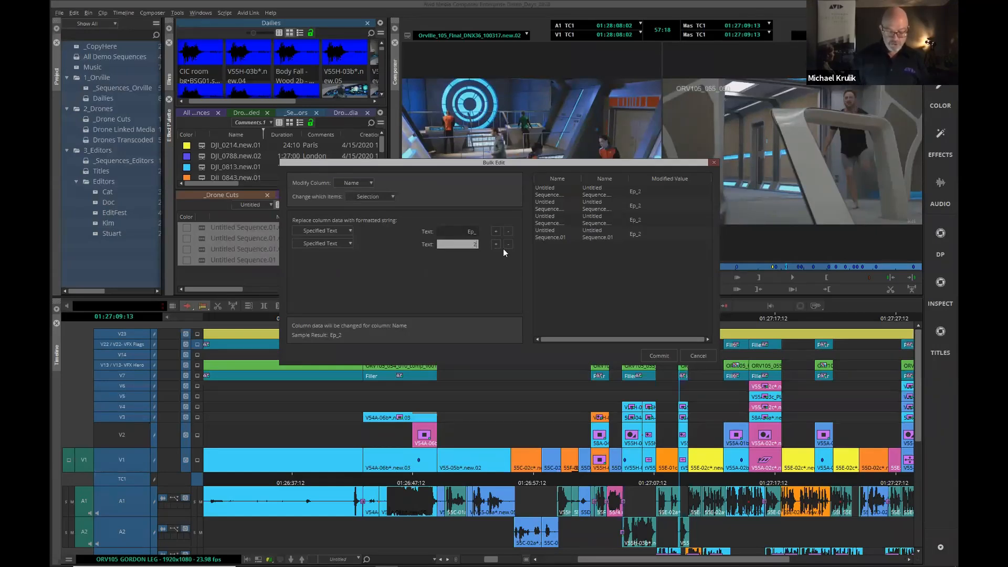
type("73")
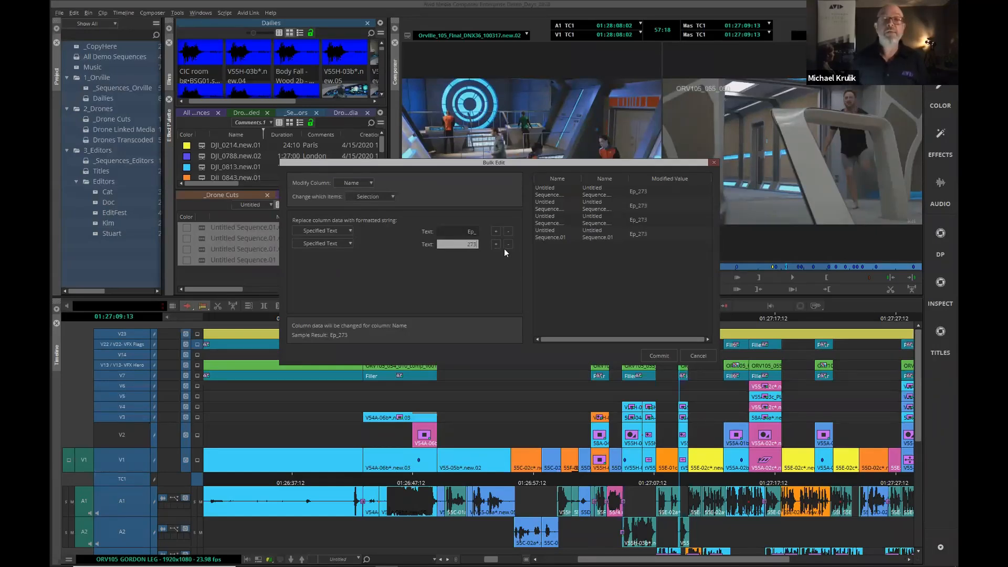
type("_")
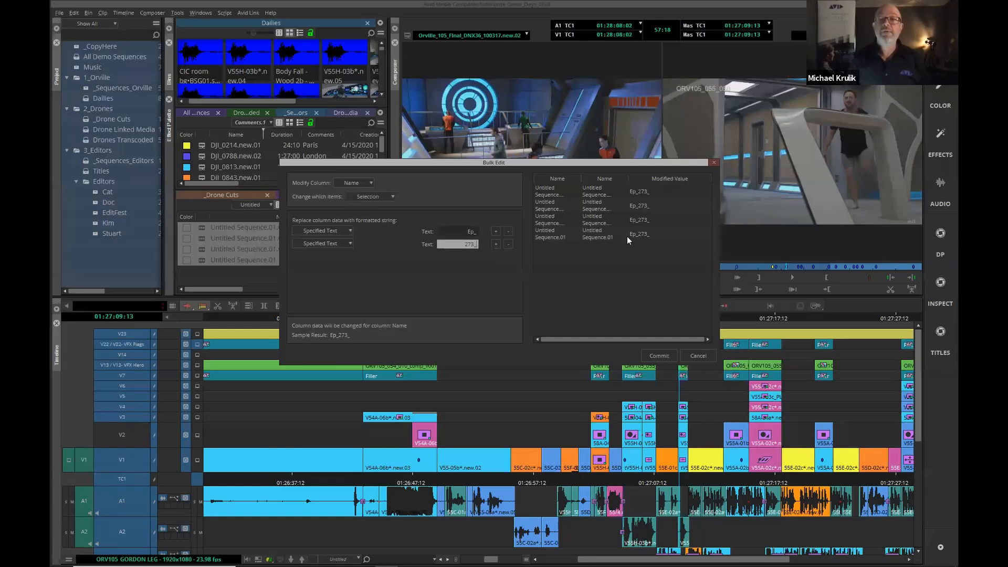
Step: Add a three-digit Counter element starting at 1 and incrementing by 1, and commit the sequence renaming
left_click(497, 243)
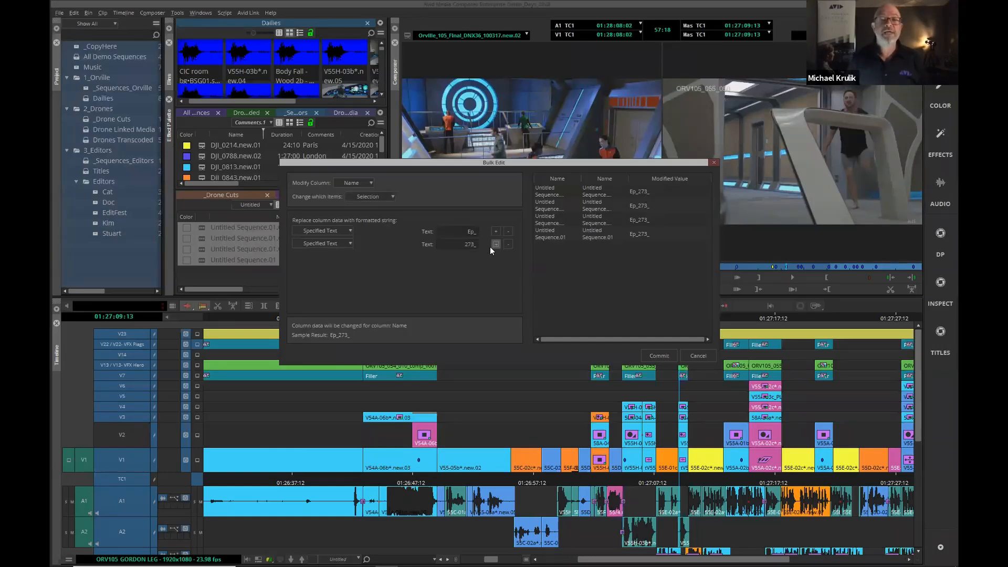
left_click(334, 256)
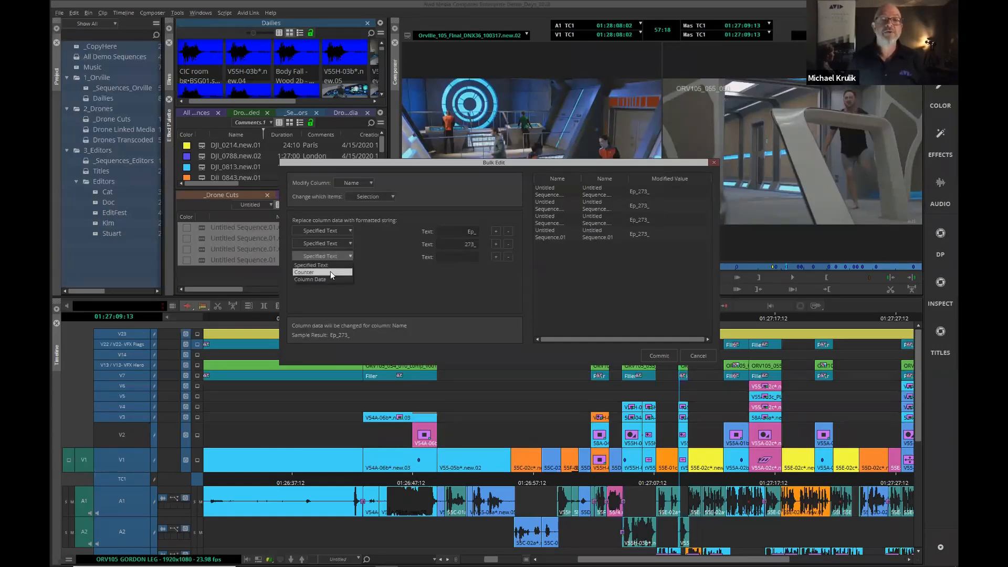
left_click(330, 272)
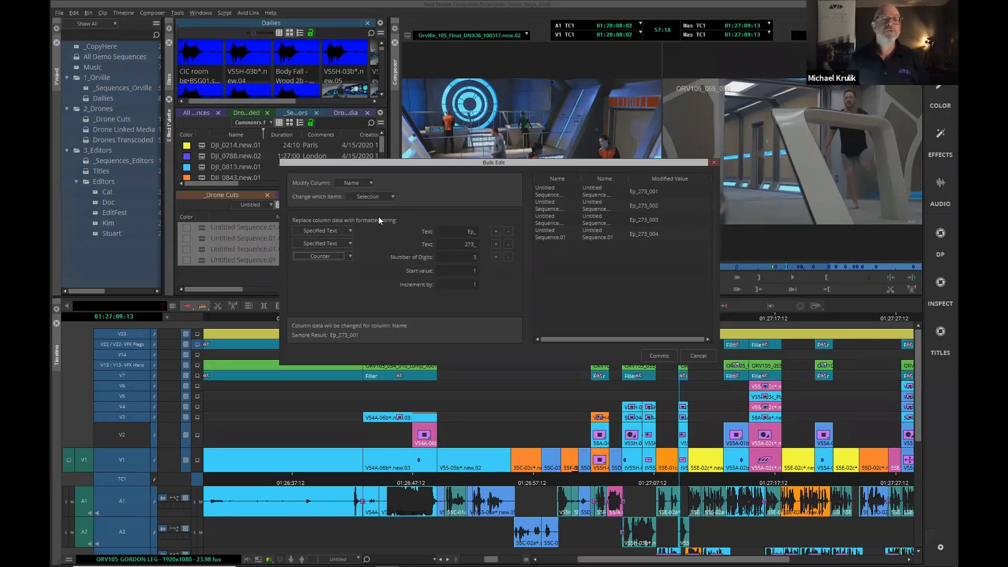
left_click_drag(486, 160, 600, 128)
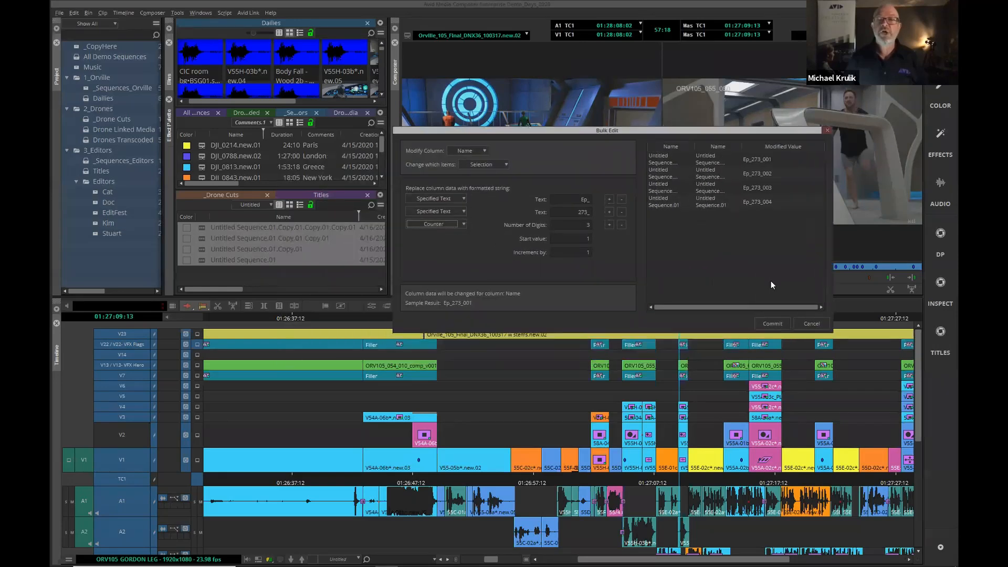
left_click(770, 324)
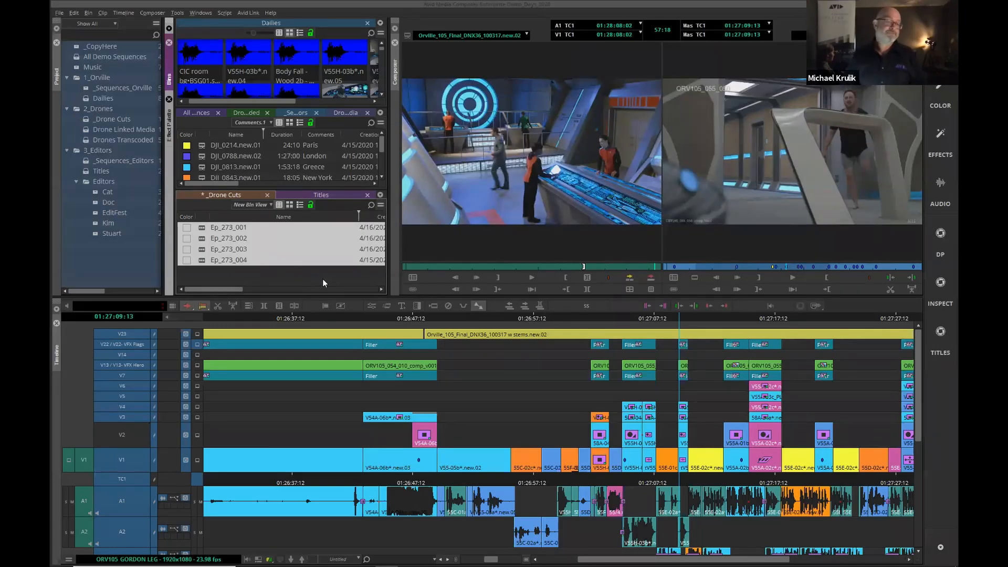
Step: Enlarge the pane holding the Drones Transcoded bin and open Bulk Edit for all of its clips
left_click_drag(305, 189, 305, 243)
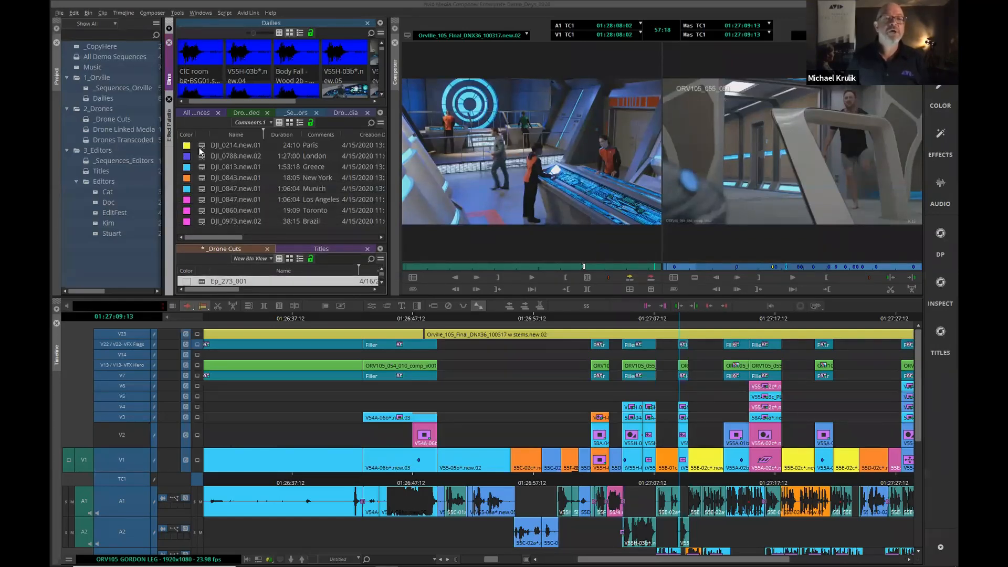
left_click(213, 228)
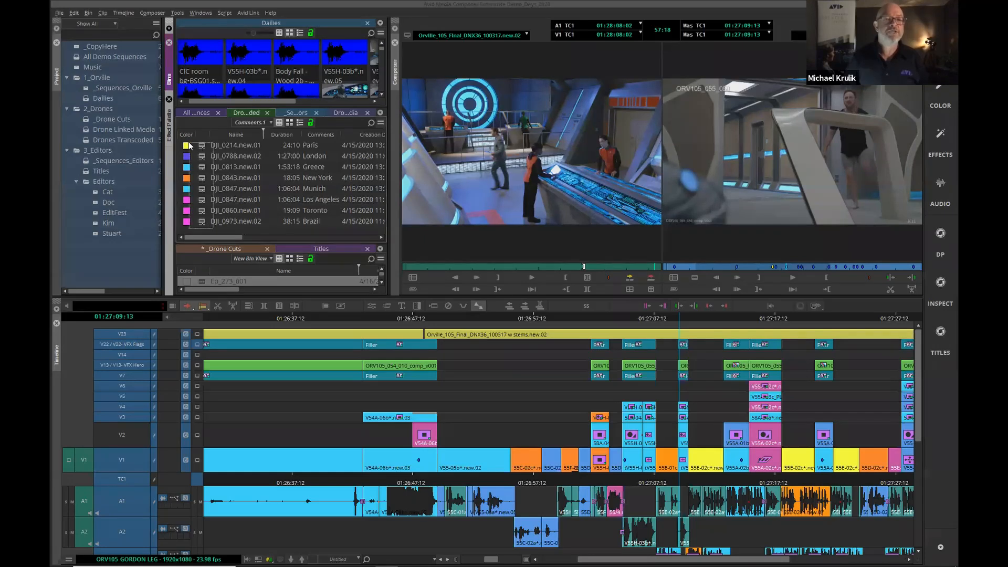
left_click(380, 122)
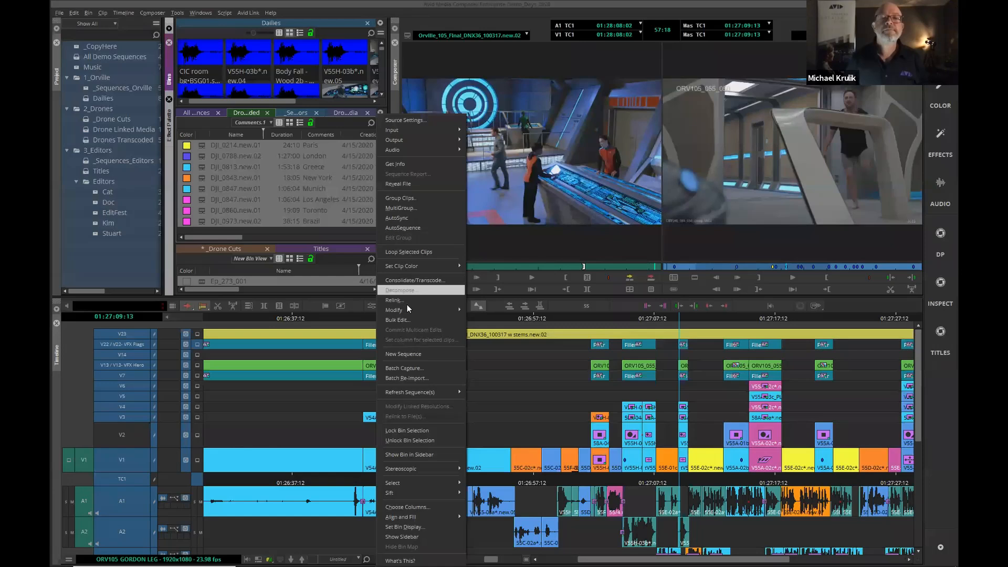
left_click(397, 320)
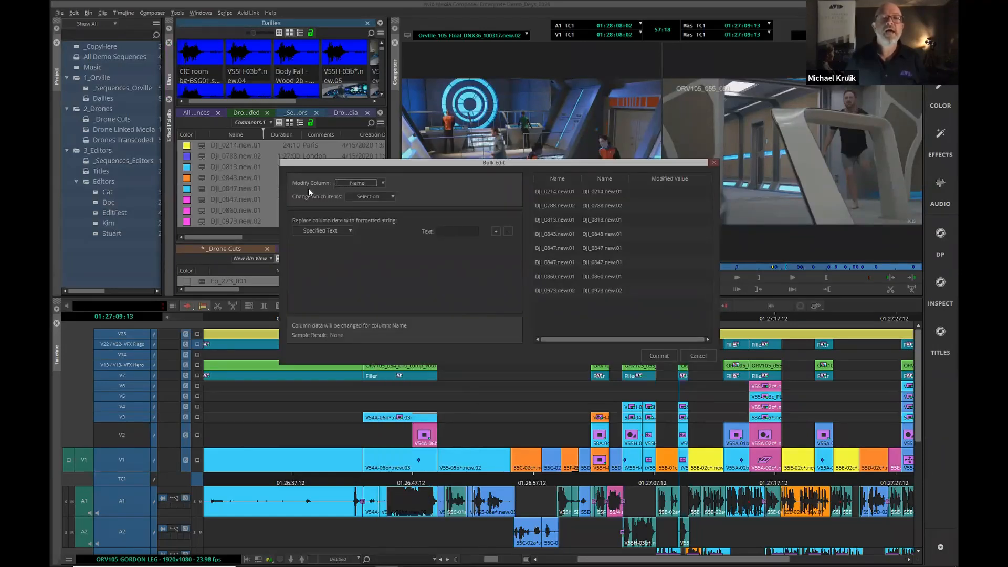
Step: Rename the selected drone clips as the text "Drone_" followed by column data from Comments, and commit the edit
left_click(451, 231)
type("Drone_")
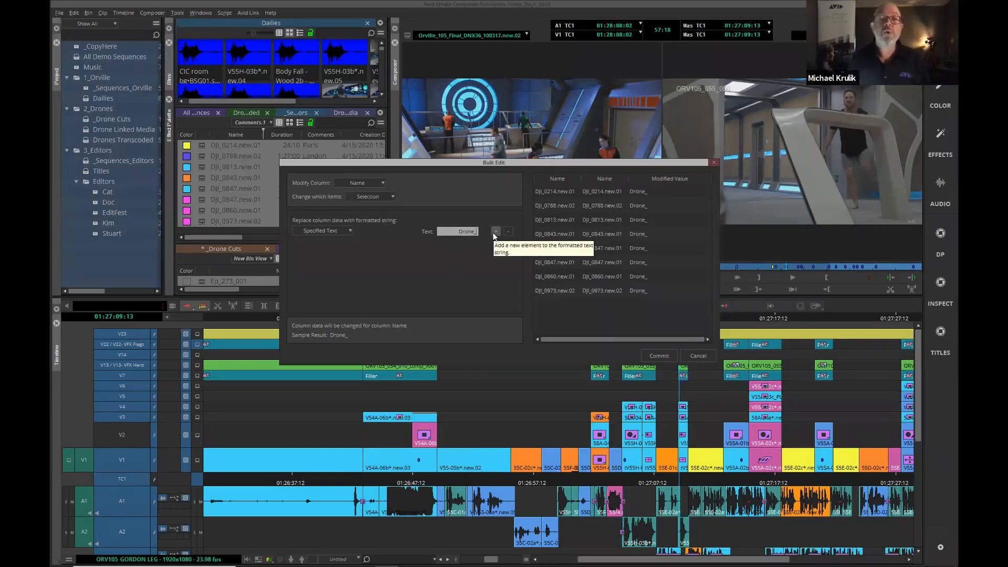
left_click(495, 232)
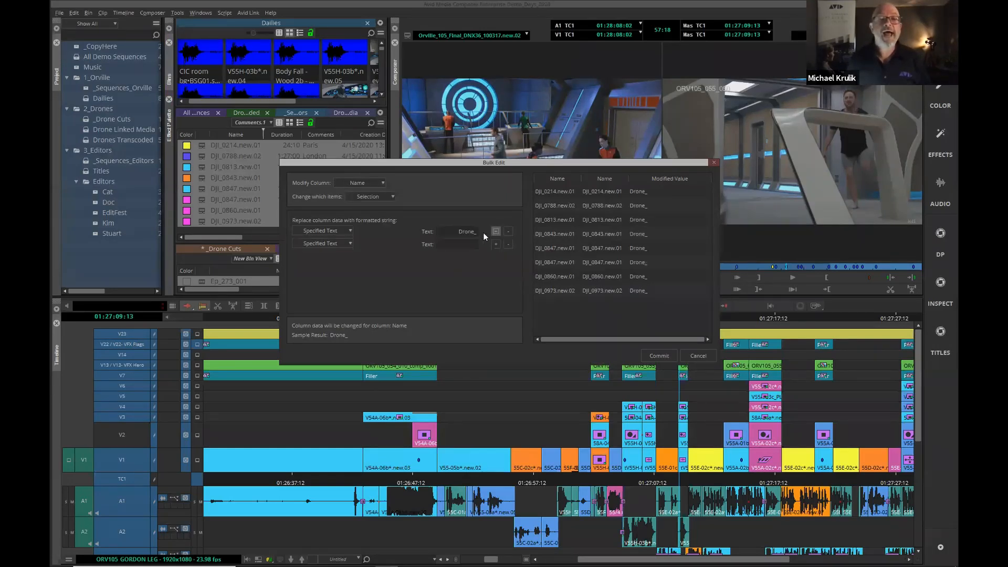
left_click(335, 245)
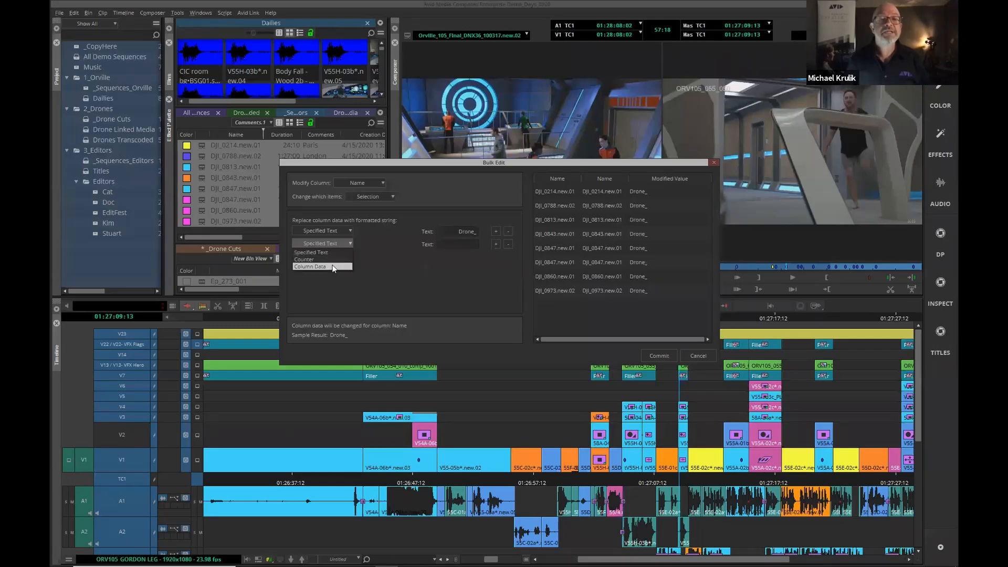
left_click(333, 267)
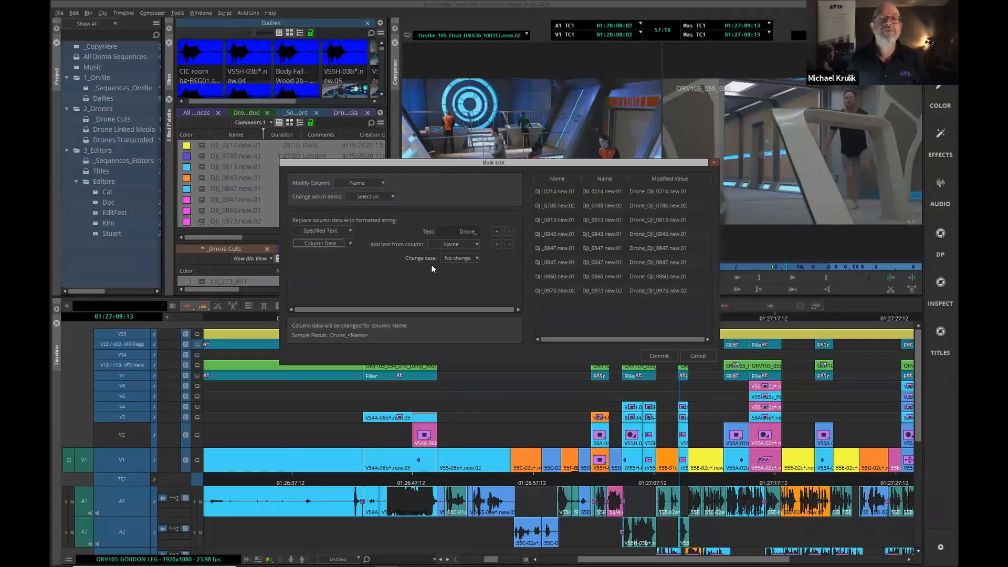
left_click(471, 244)
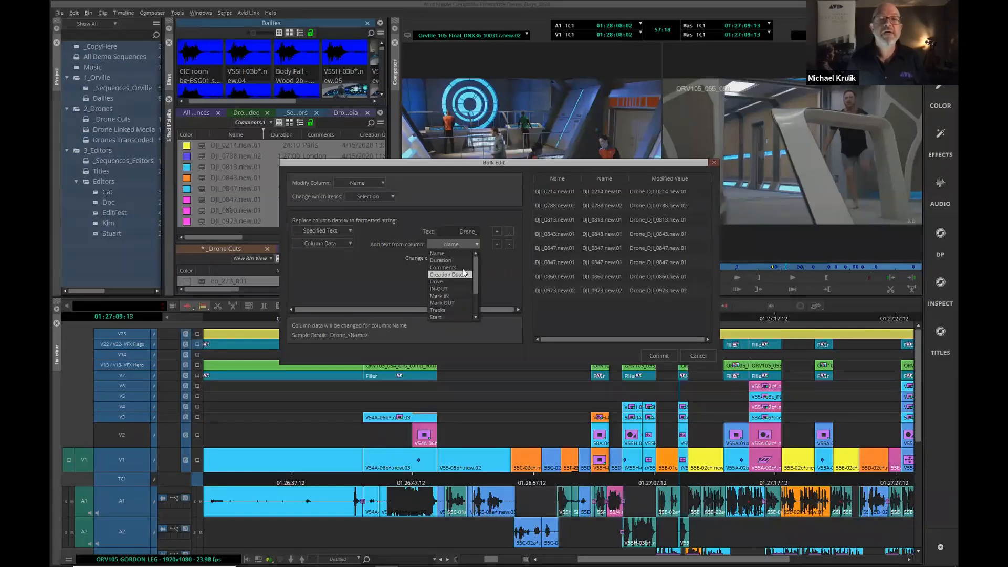
left_click(462, 267)
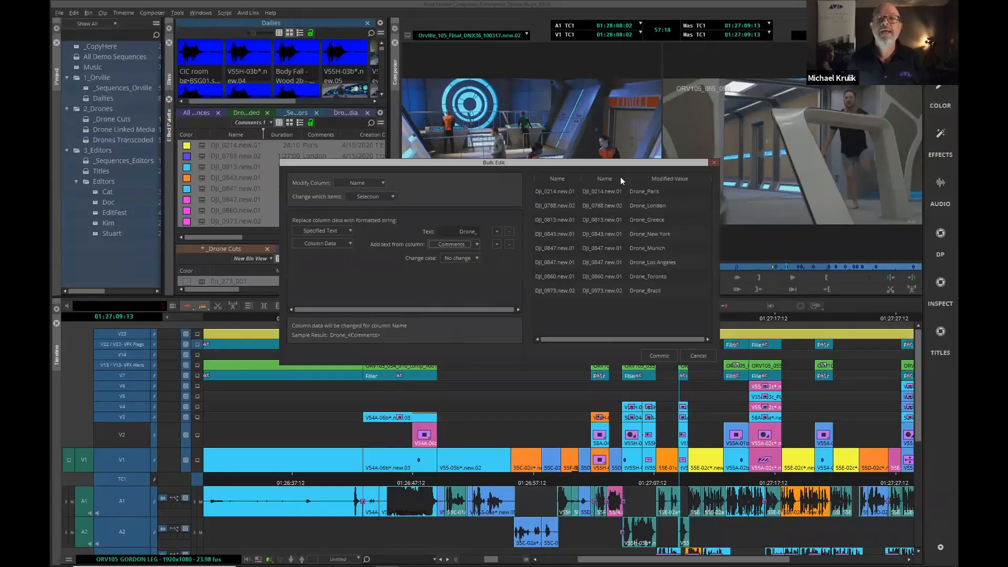
left_click_drag(321, 161, 414, 143)
left_click(753, 338)
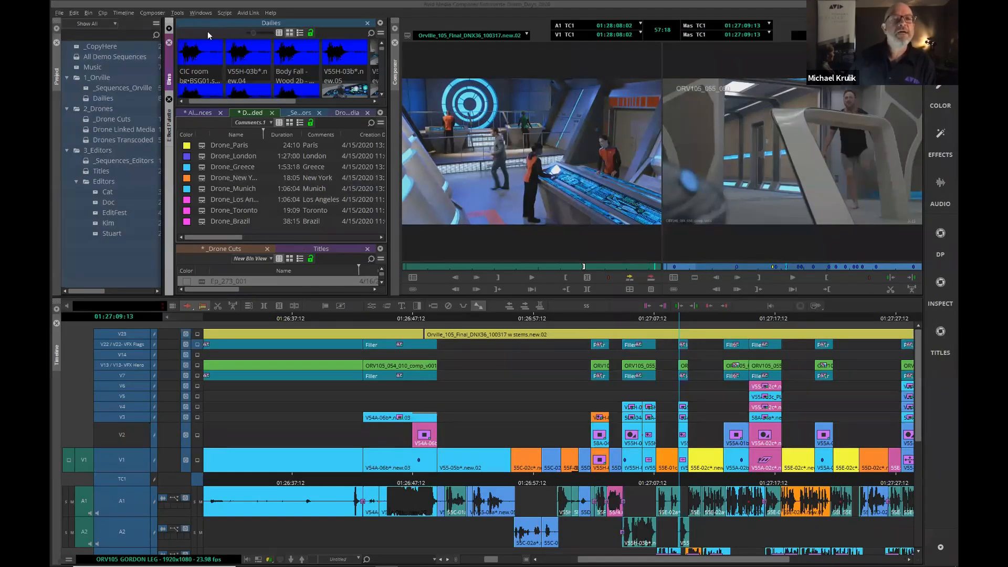
Step: In the user Interface settings for bins, turn off "Use Bin background color only on tabs" and apply it
left_click(60, 11)
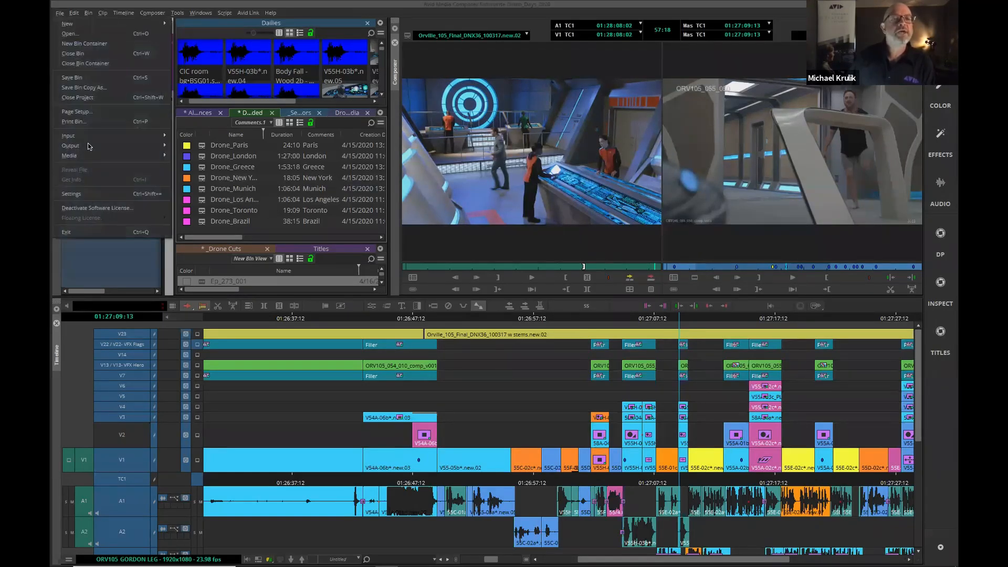
left_click(93, 196)
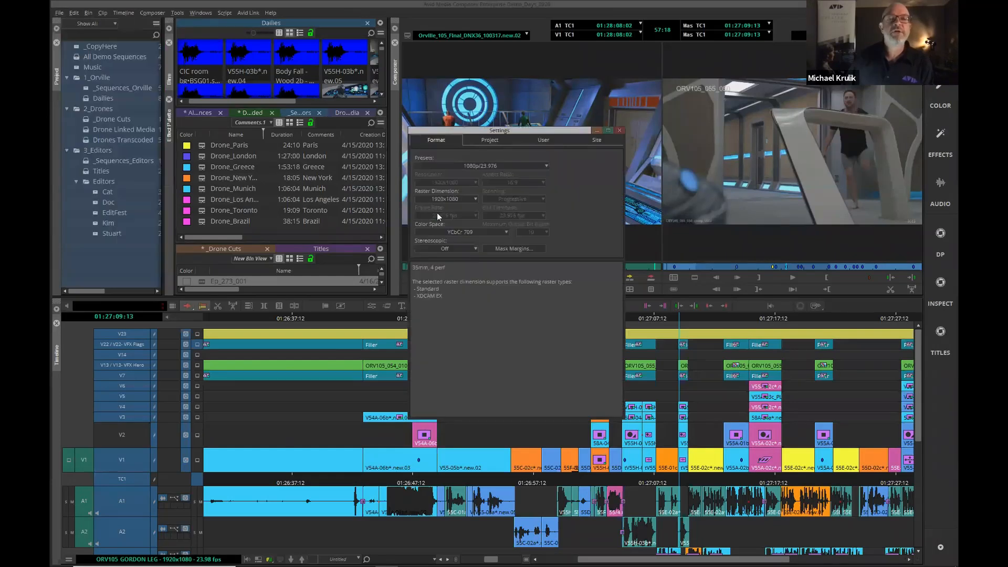
left_click(531, 140)
left_click(442, 291)
double_click(440, 298)
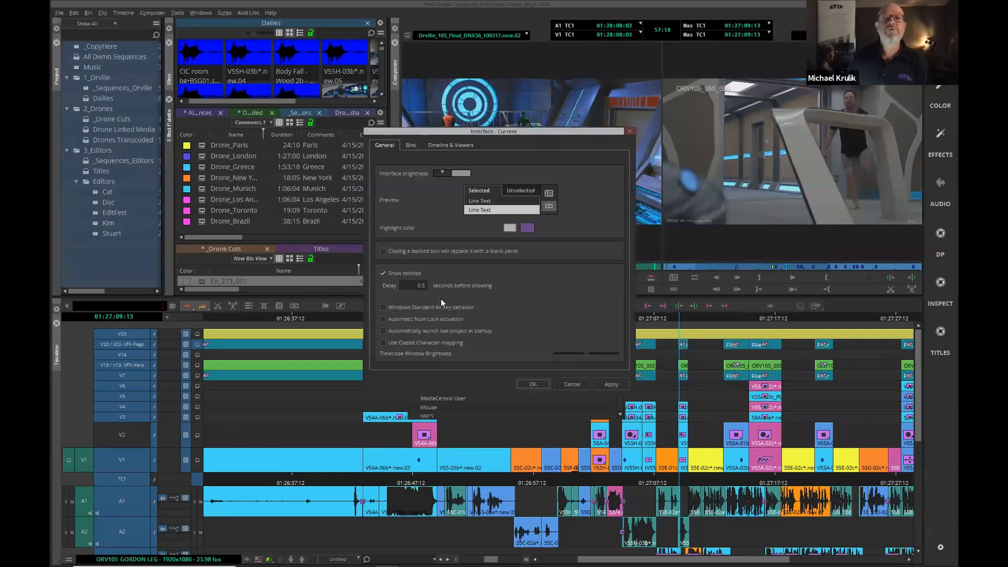
left_click(411, 145)
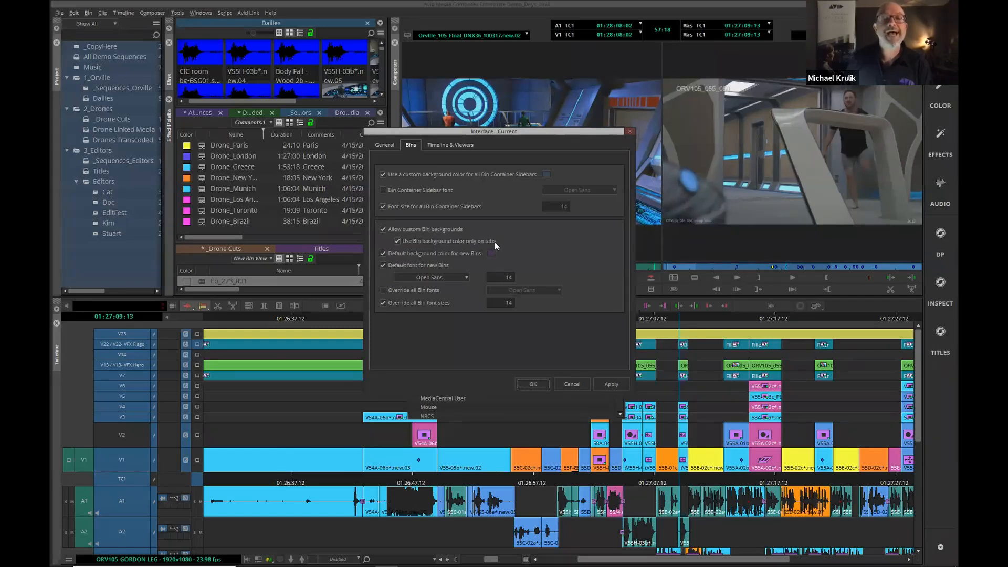
left_click(461, 241)
left_click(605, 384)
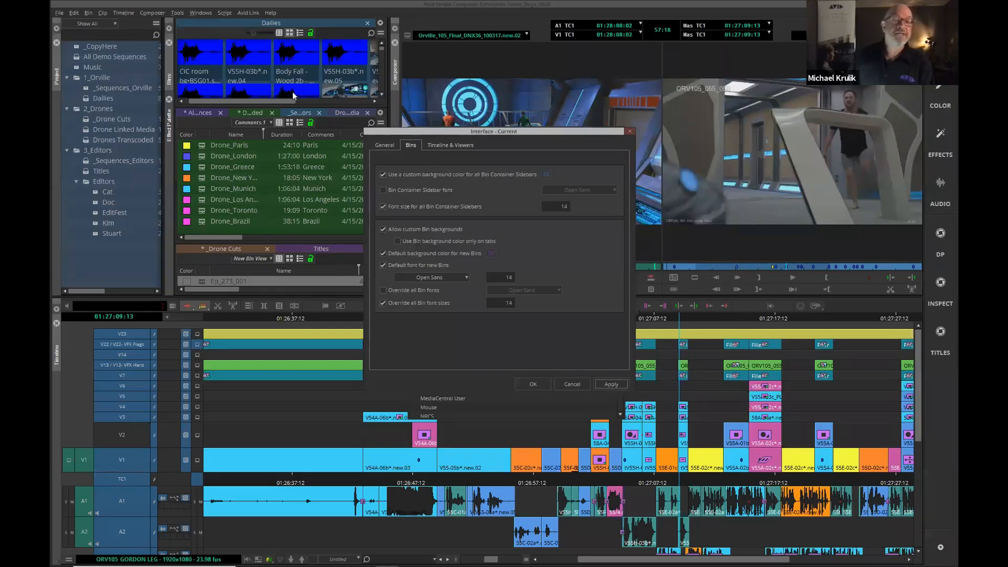
Step: Turn "Use Bin background color only on tabs" back on, apply it and close the settings
left_click(406, 239)
left_click(611, 384)
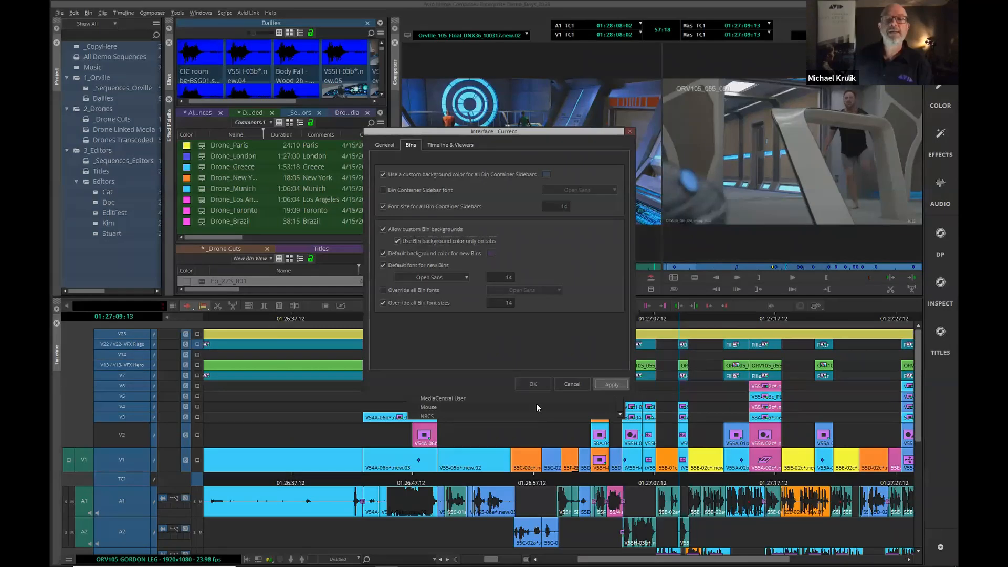
left_click(531, 384)
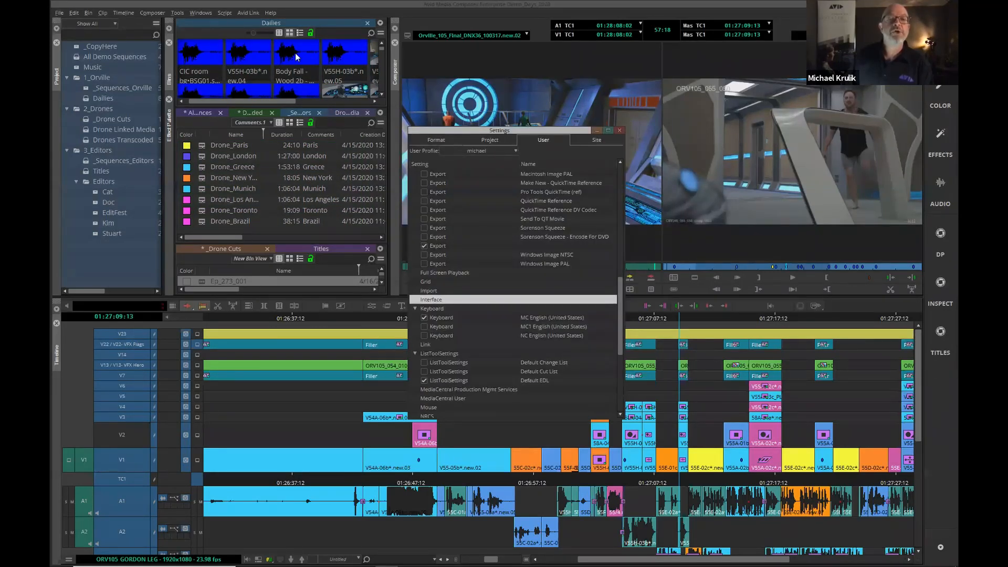
left_click(619, 131)
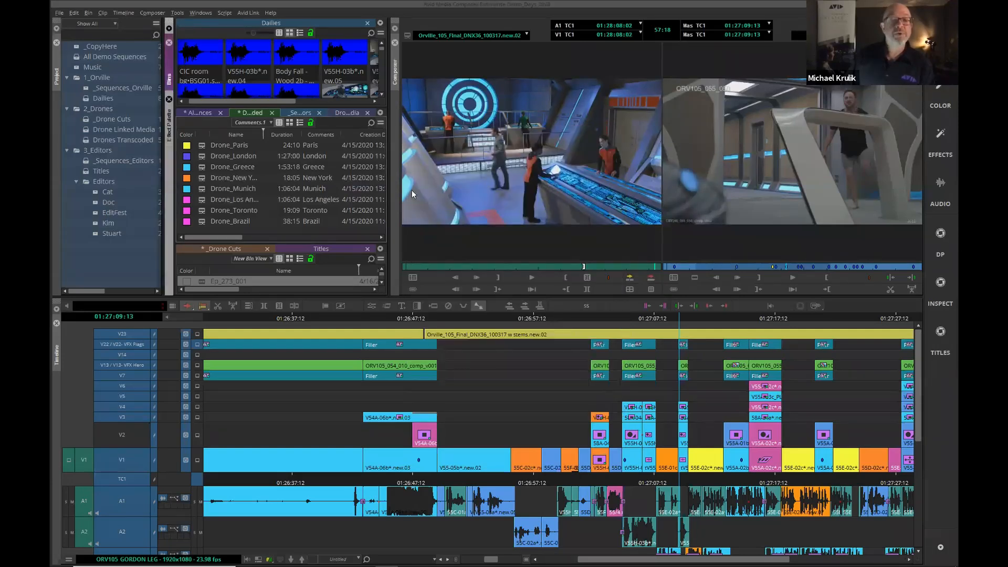
Step: Widen the bin panels and enlarge the pane holding the Dailies bin
left_click_drag(389, 104, 448, 105)
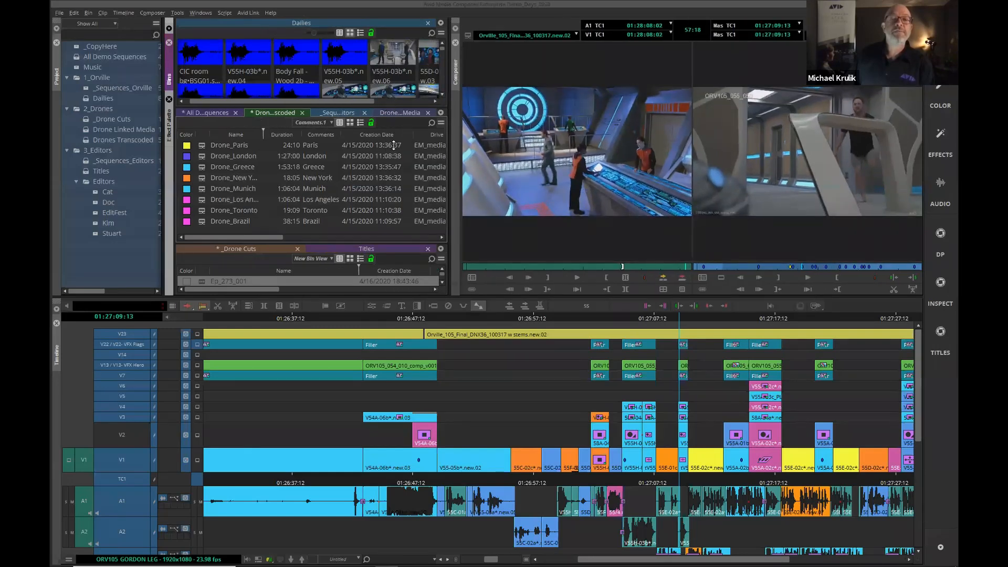
left_click_drag(393, 146, 393, 242)
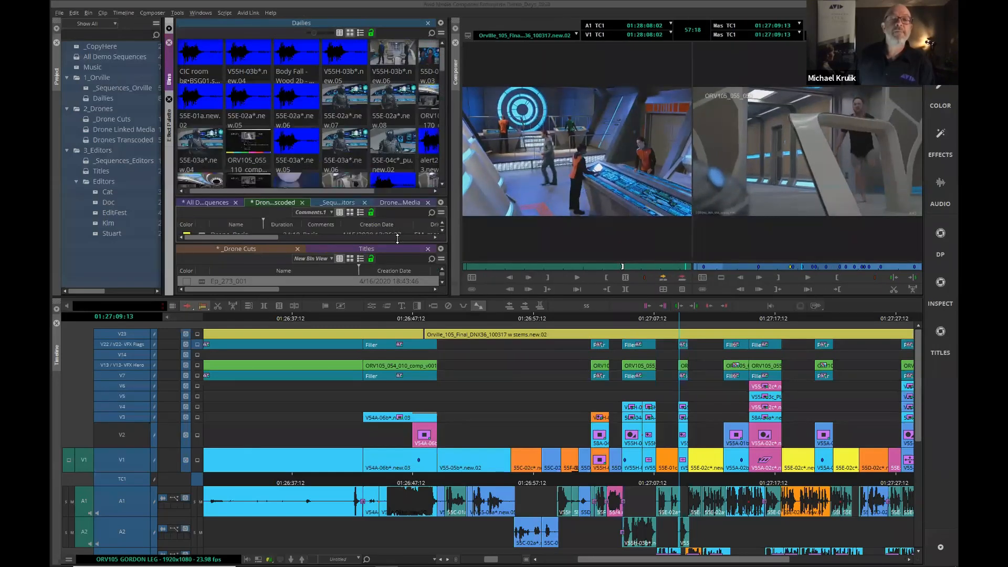
right_click(351, 89)
left_click(387, 253)
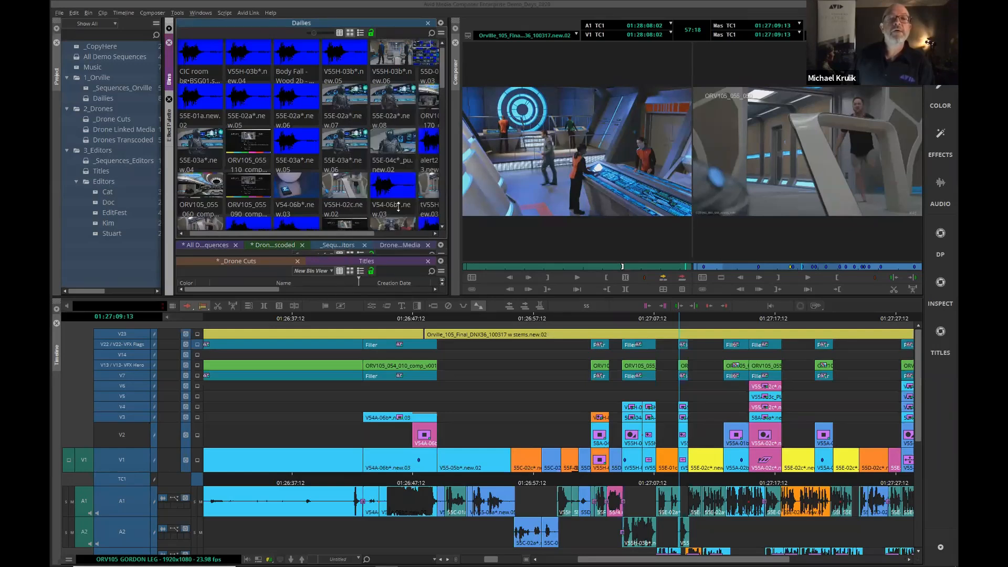
Step: Show the bin map in the Dailies bin and use its view box to move through the clip thumbnails
left_click(411, 58)
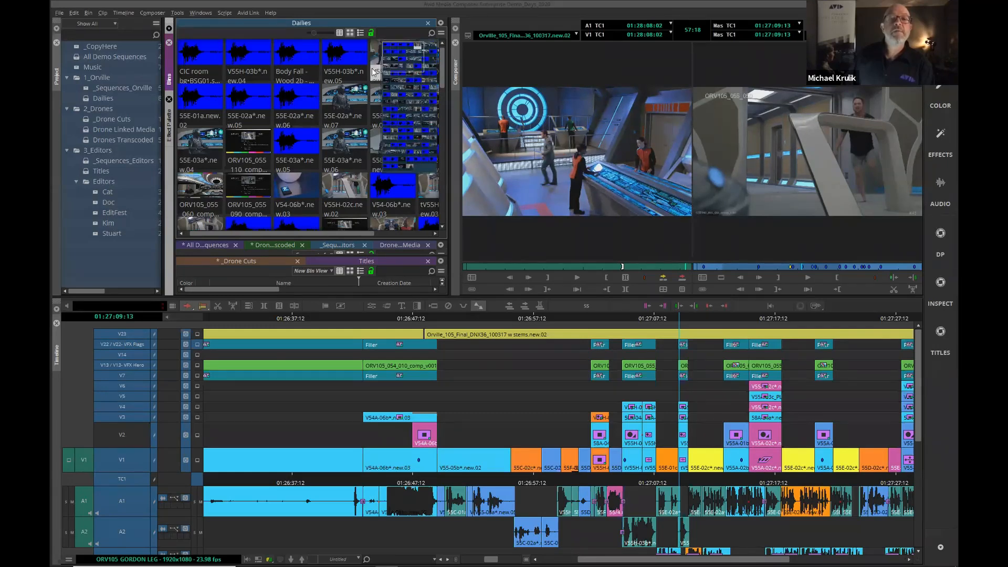
left_click_drag(402, 76, 398, 106)
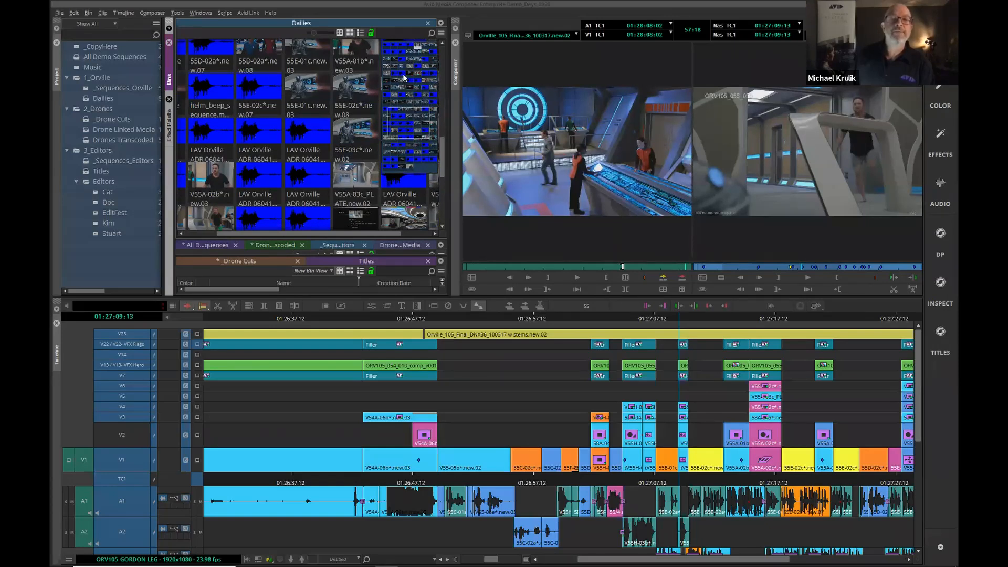
left_click_drag(404, 108, 382, 83)
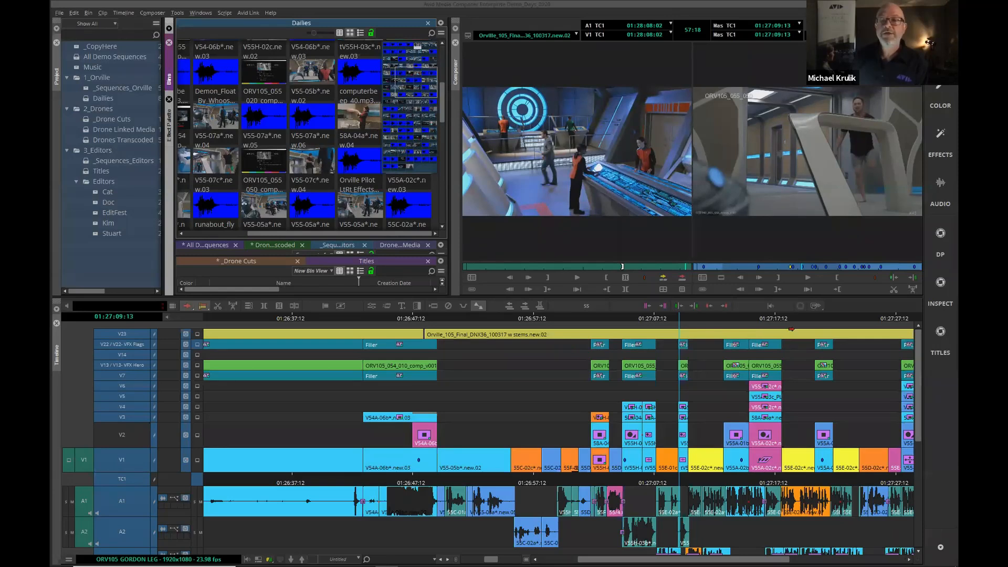
Step: Examine the video and audio tracks of the ORV105 GORDON LEG sequence in the timeline
scroll(922, 472, "down", 10)
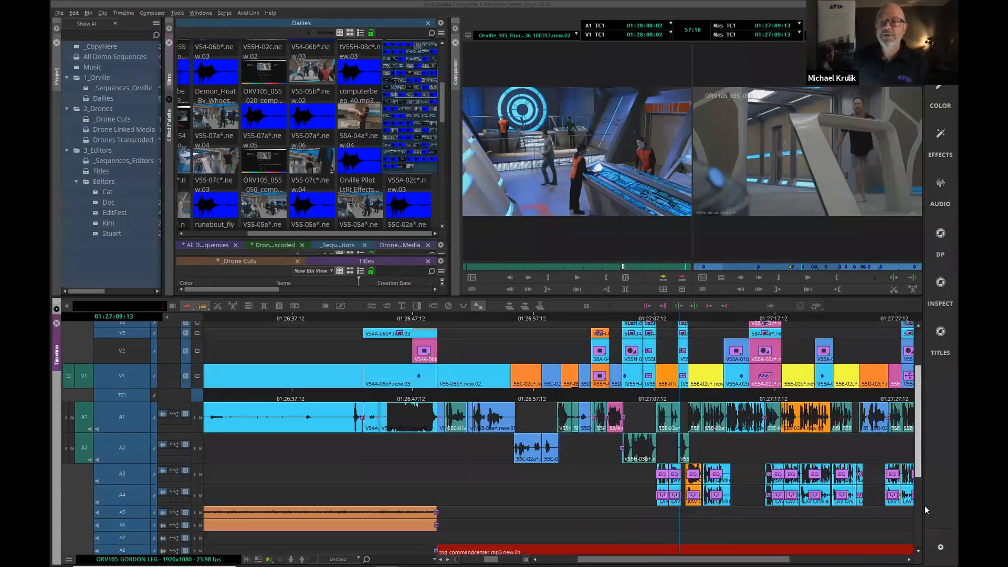
scroll(900, 375, "up", 5)
scroll(900, 375, "up", 3)
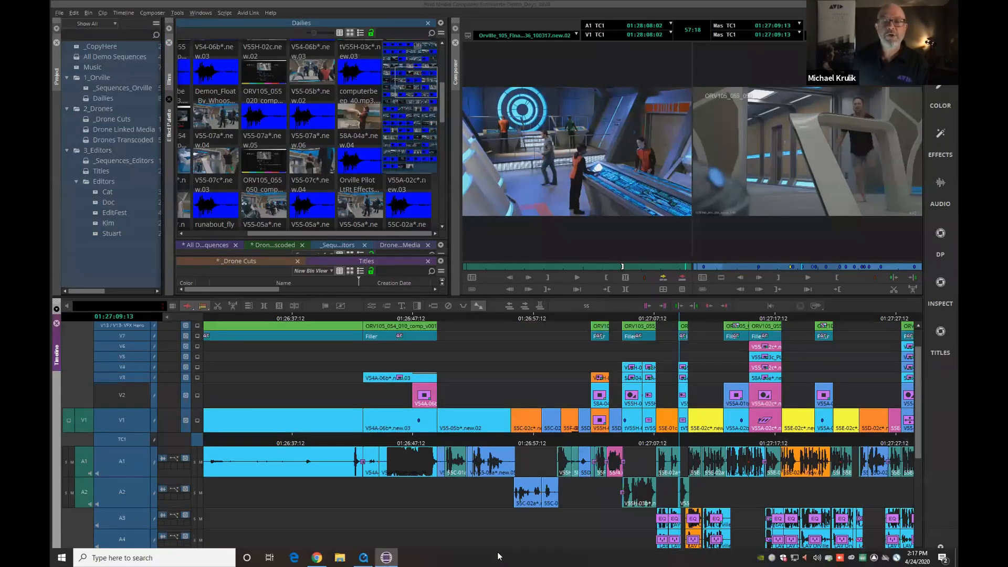
left_click_drag(501, 558, 511, 558)
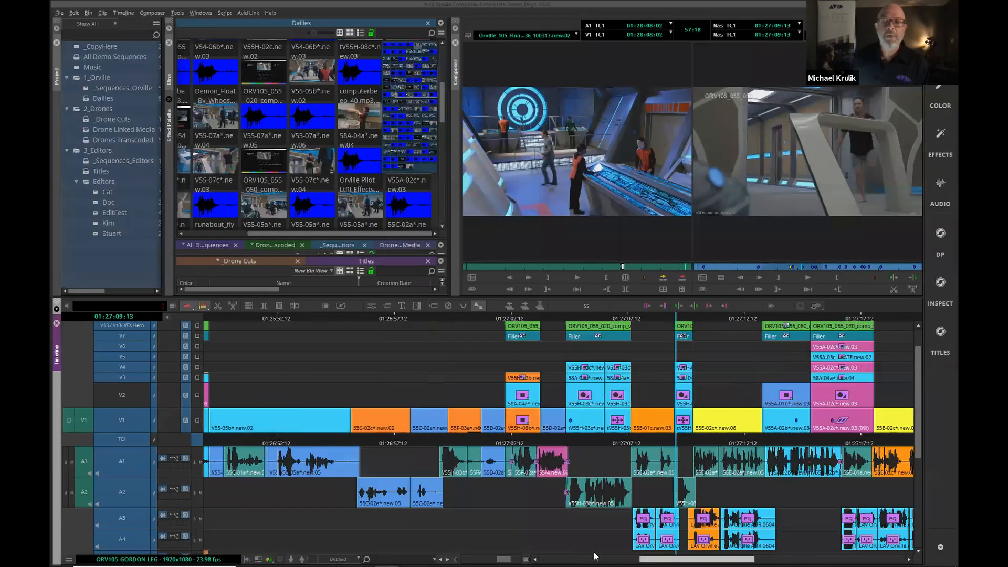
scroll(594, 555, "left", 3)
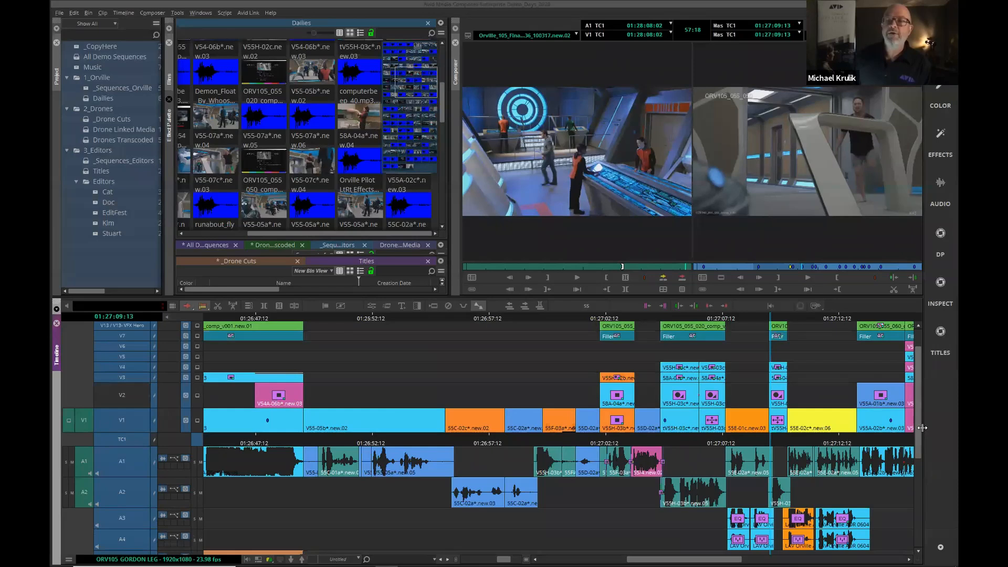
scroll(918, 435, "up", 4)
scroll(367, 453, "down", 5)
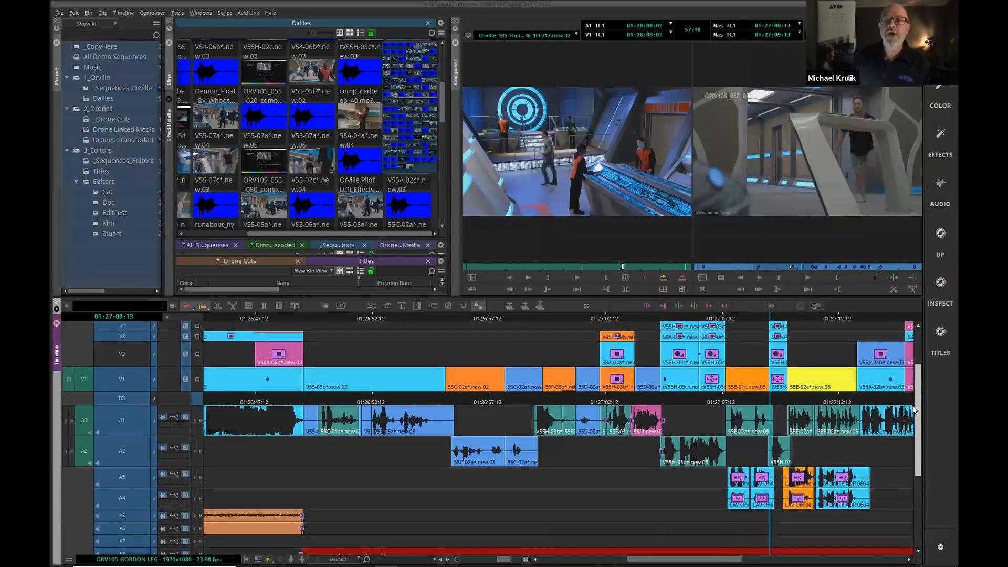
scroll(367, 453, "up", 5)
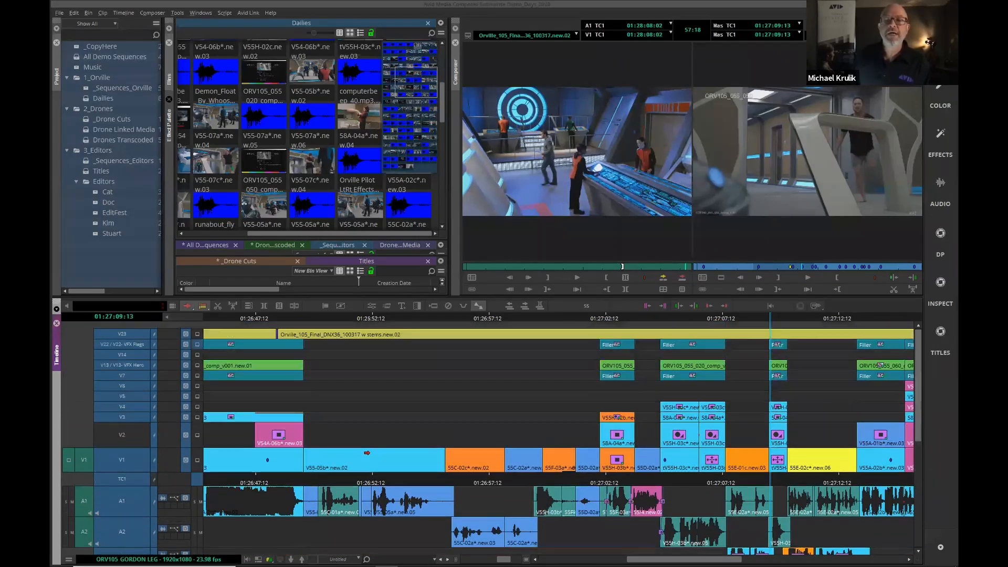
Step: Open the Sequence Map over the timeline, move its view box further along the sequence, and hide the map again
right_click(484, 341)
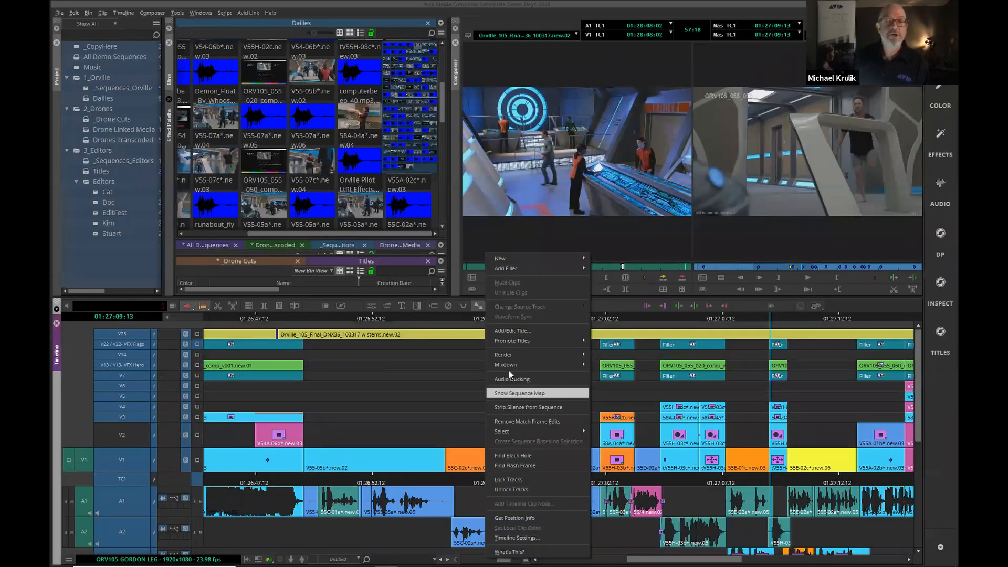
left_click(459, 368)
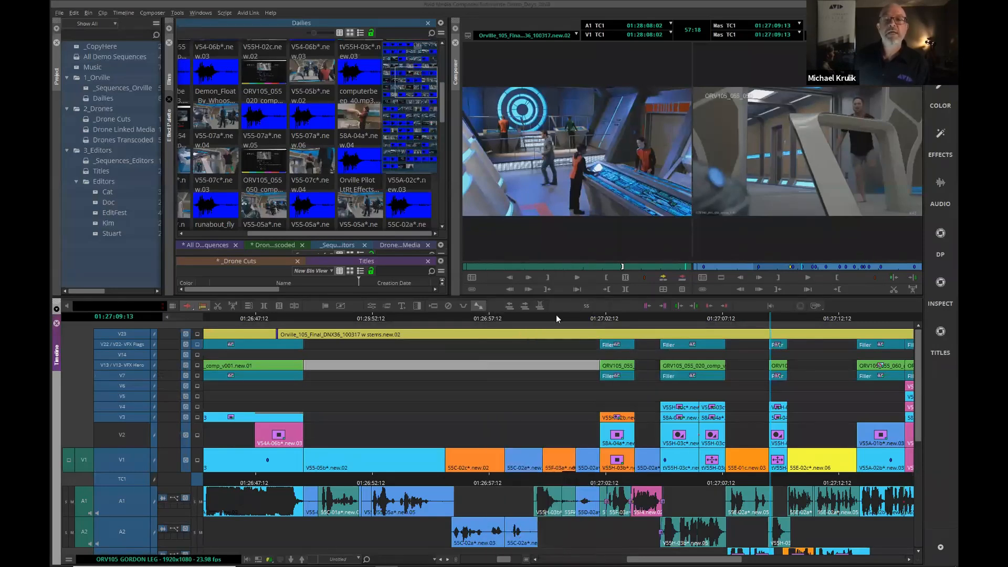
left_click(586, 305)
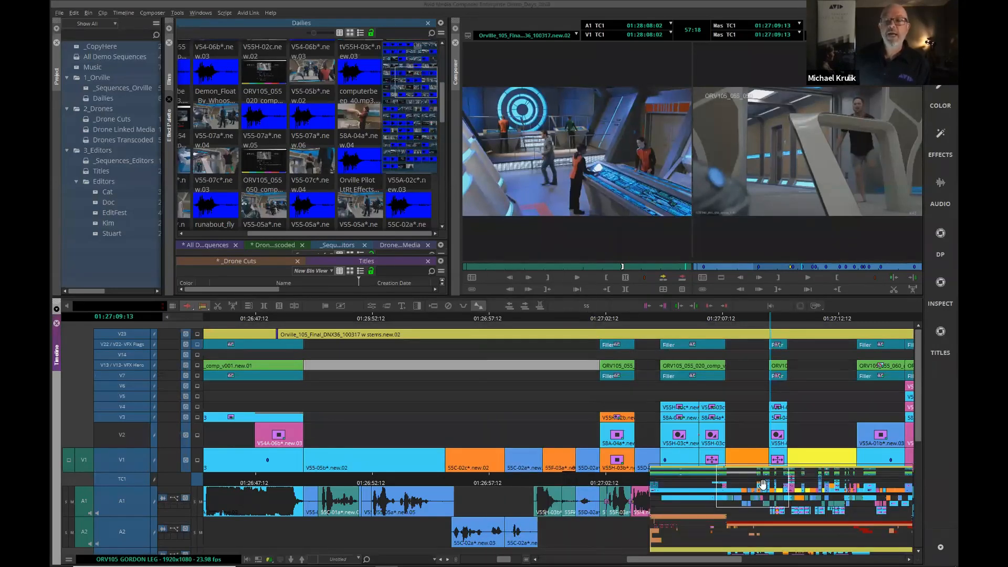
left_click_drag(773, 502, 799, 498)
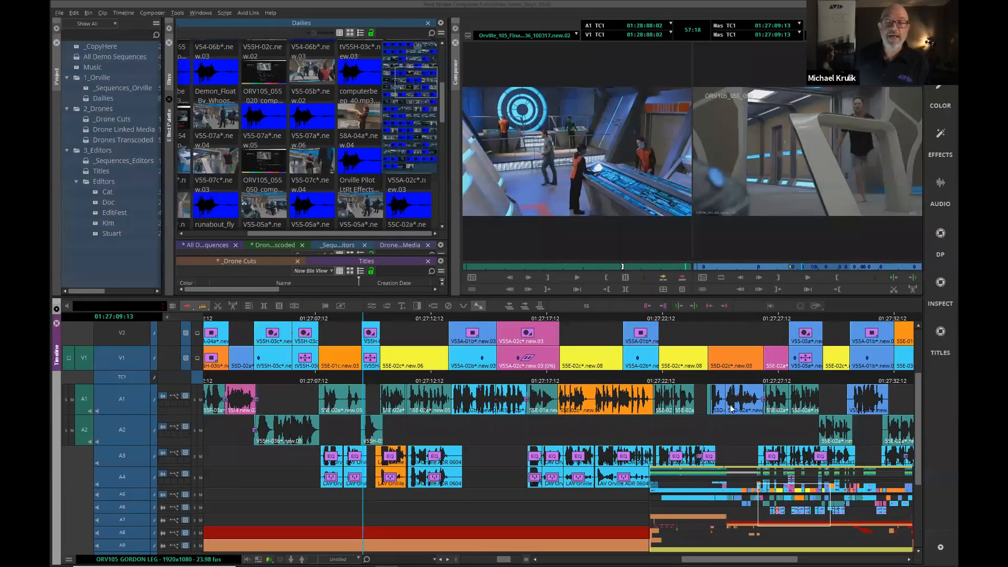
left_click(676, 423)
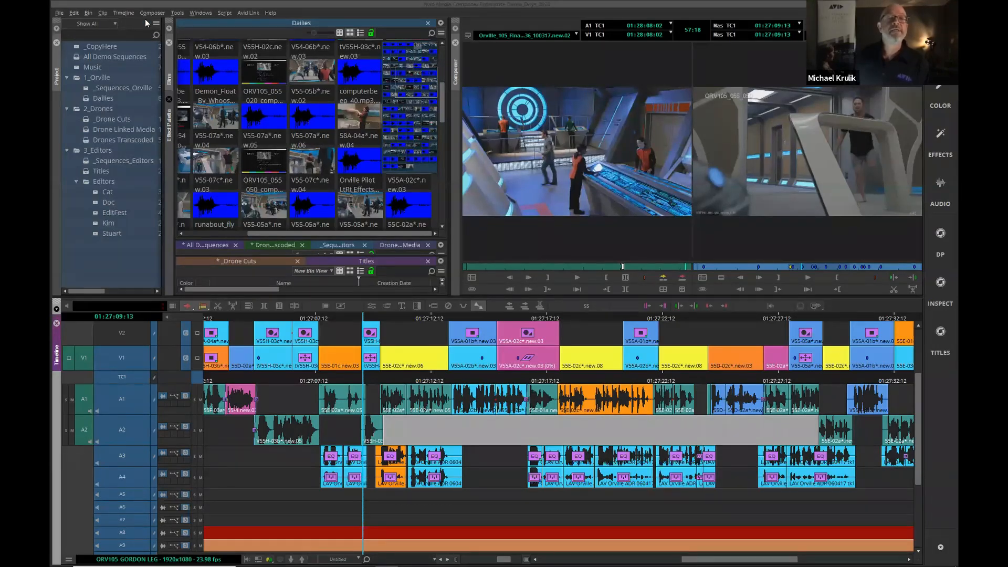
Step: In the Timeline Settings, turn off "Open Sequence Map as overlay on Timeline" and apply the change
left_click(58, 13)
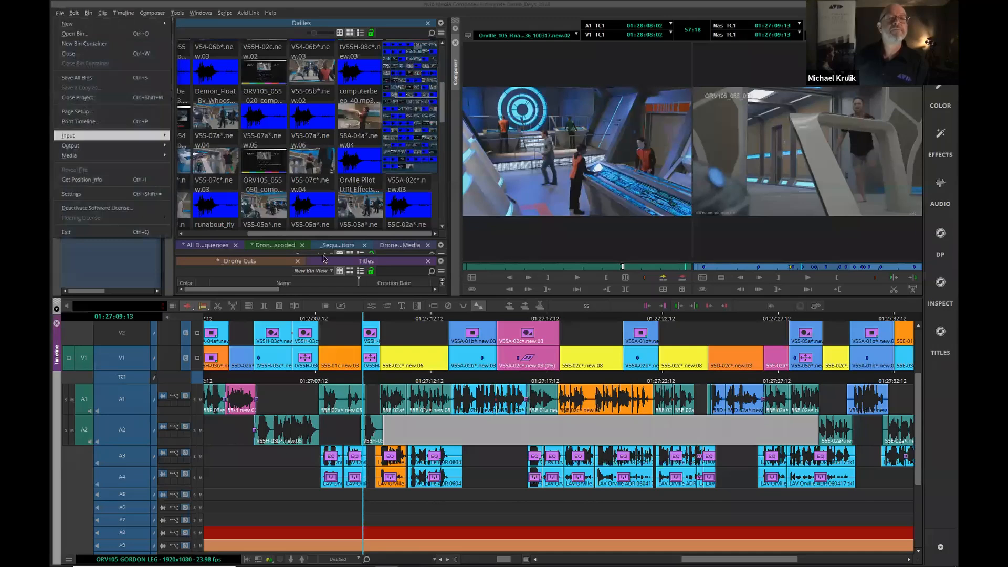
right_click(597, 330)
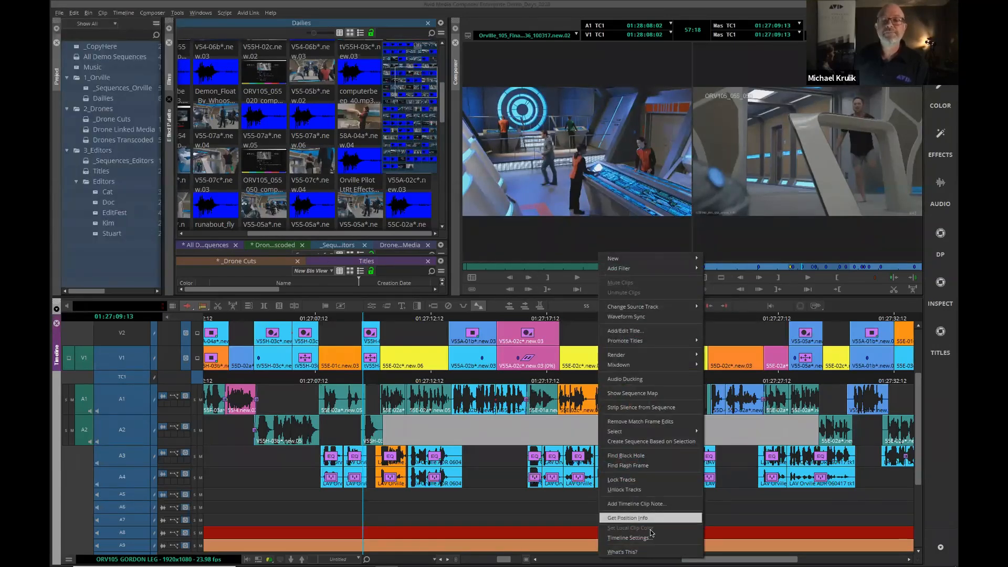
left_click(625, 538)
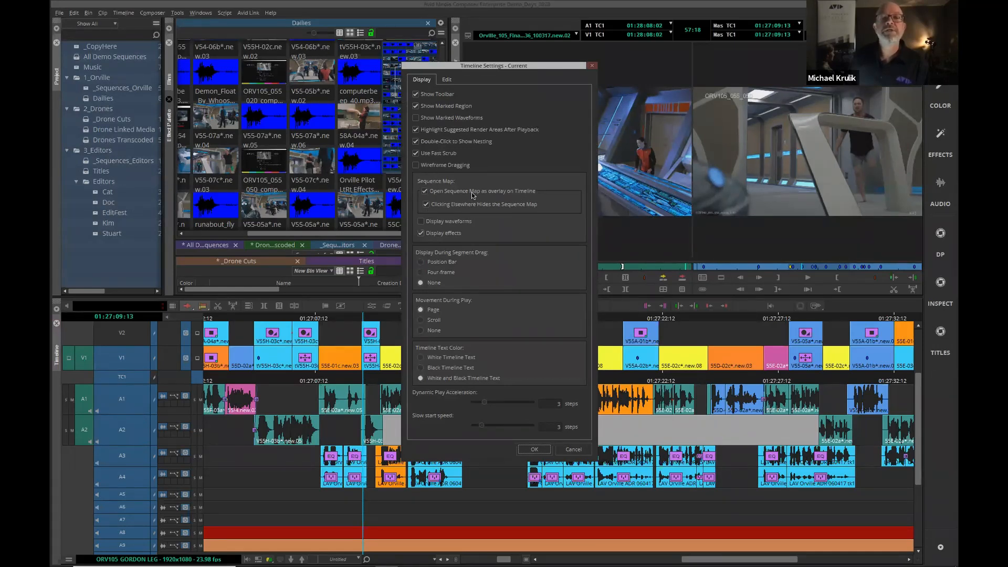
left_click(424, 191)
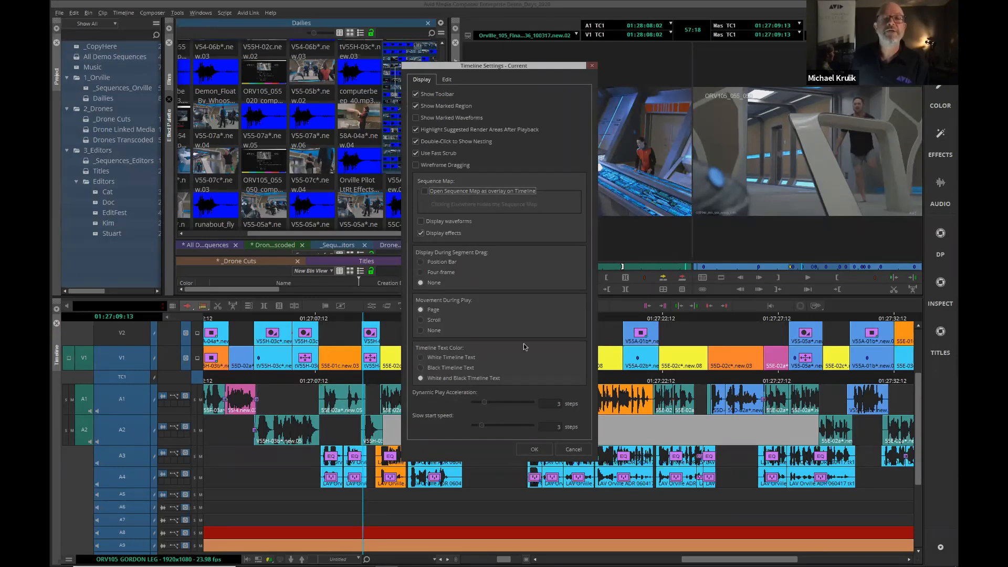
left_click(542, 450)
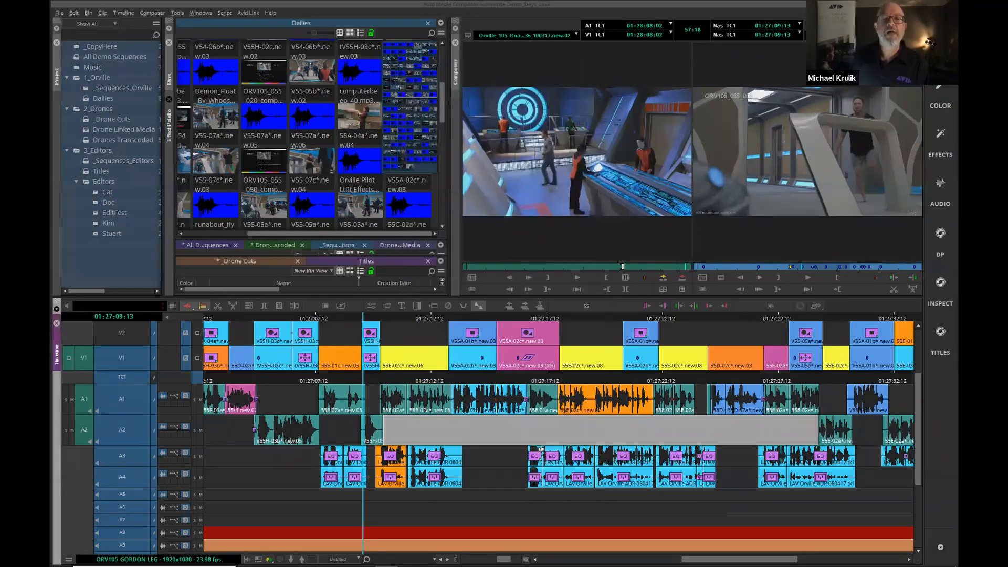
Step: Open the Sequence Map as a separate panel, dock it beside the timeline, move its view box, and close the map
left_click(587, 304)
left_click_drag(550, 225, 393, 137)
left_click_drag(398, 192, 357, 244)
left_click_drag(235, 193, 55, 398)
left_click_drag(183, 393, 195, 371)
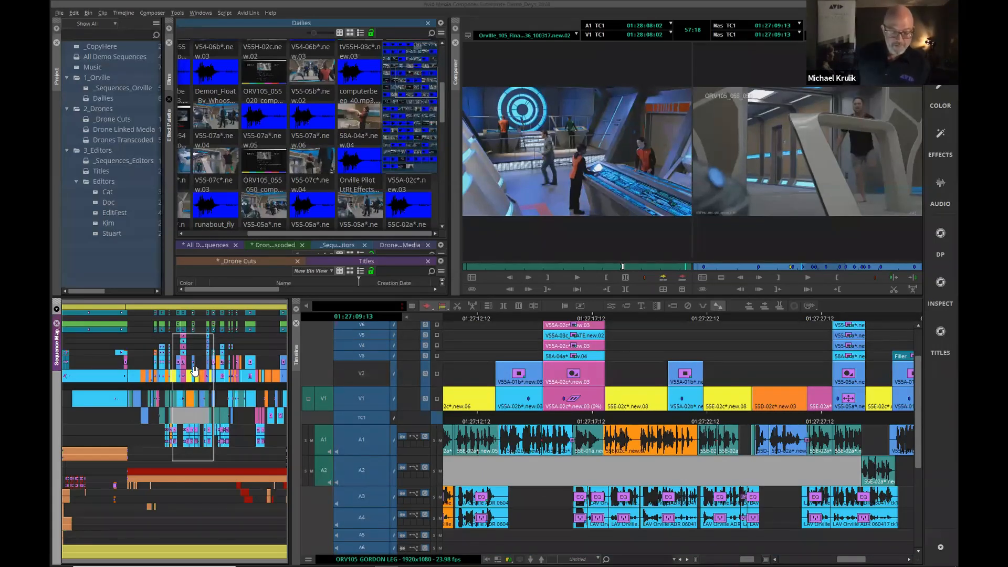
left_click(57, 325)
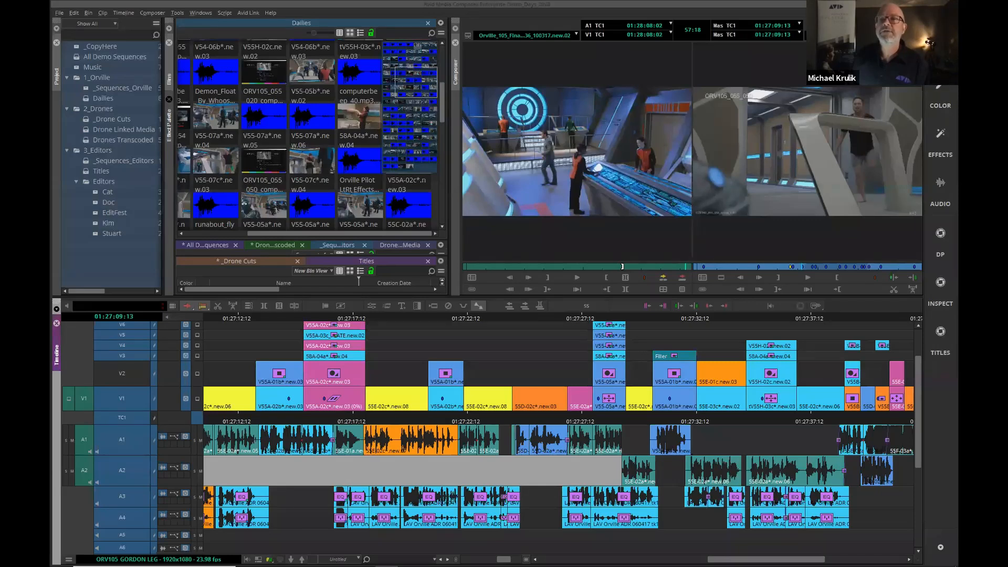
Step: Load the ORV105_GORDON LEG wMuted sequence and mute the pink clip on track V2
left_click(871, 35)
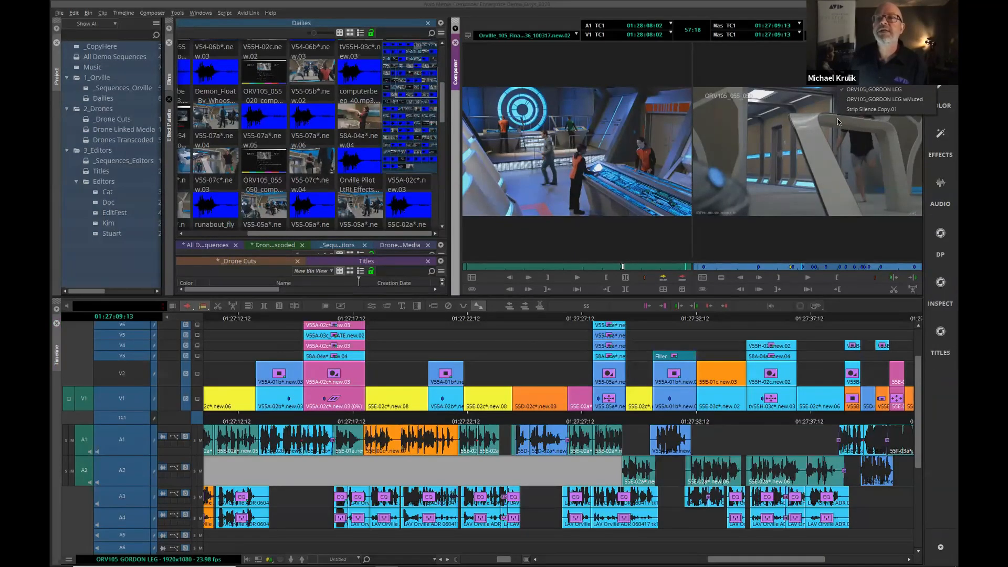
left_click(919, 97)
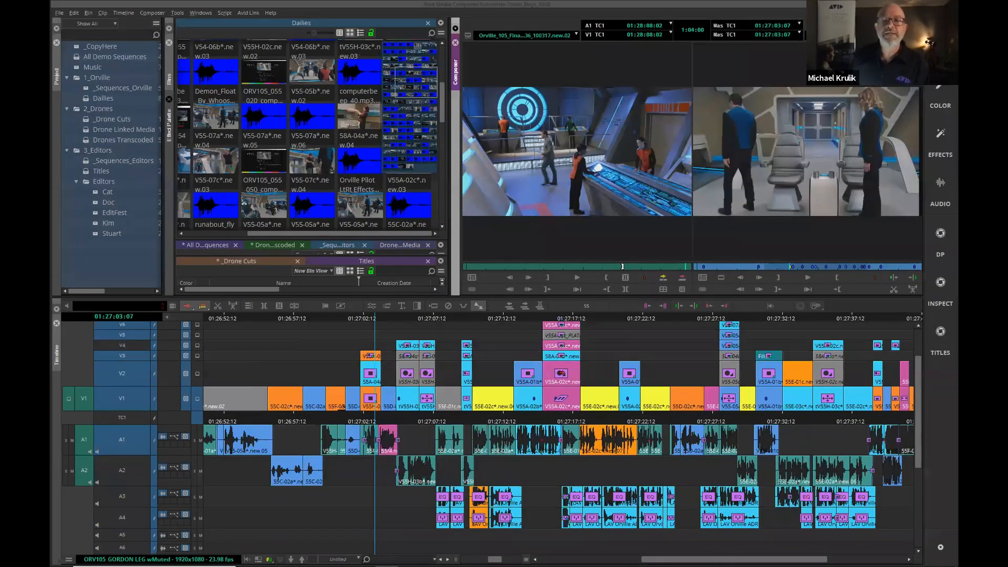
left_click(561, 373)
right_click(564, 377)
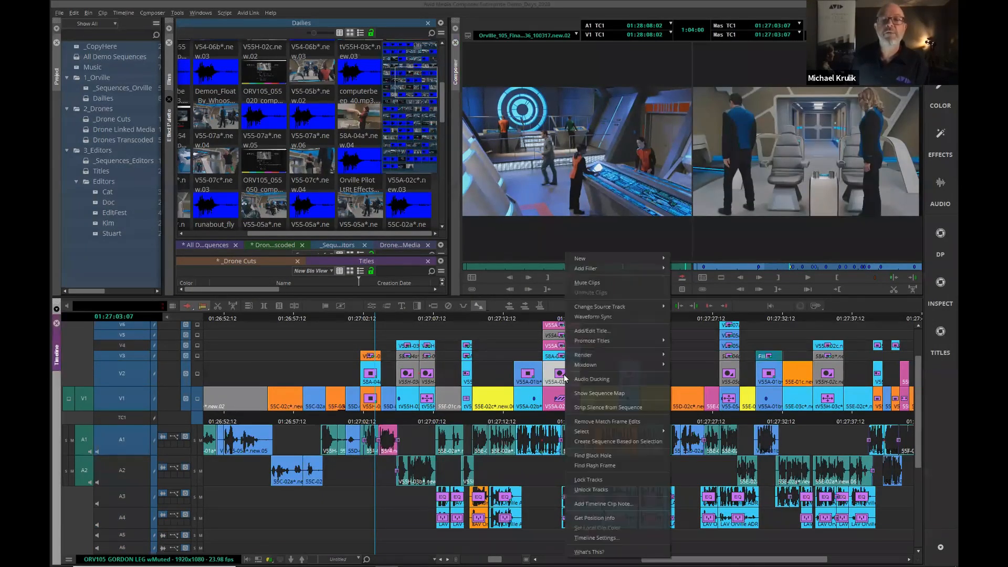
left_click(617, 283)
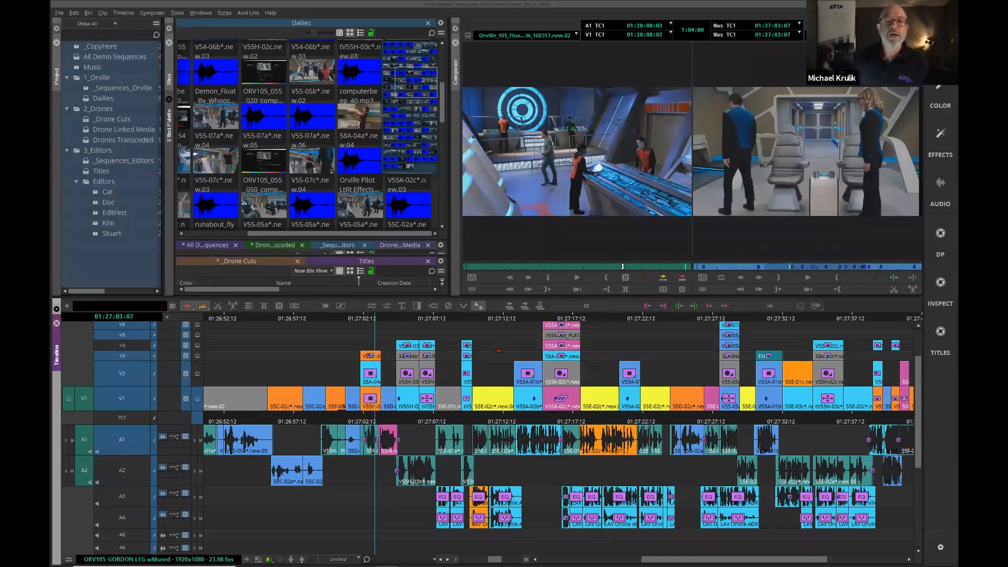
Step: Select all muted clips in the sequence and unmute them
right_click(486, 328)
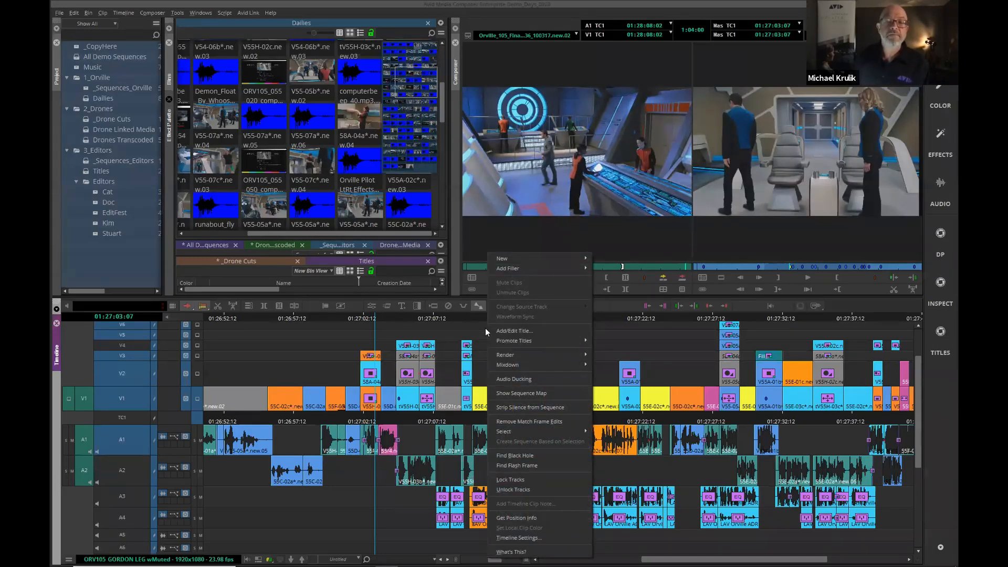
mouse_move(504, 433)
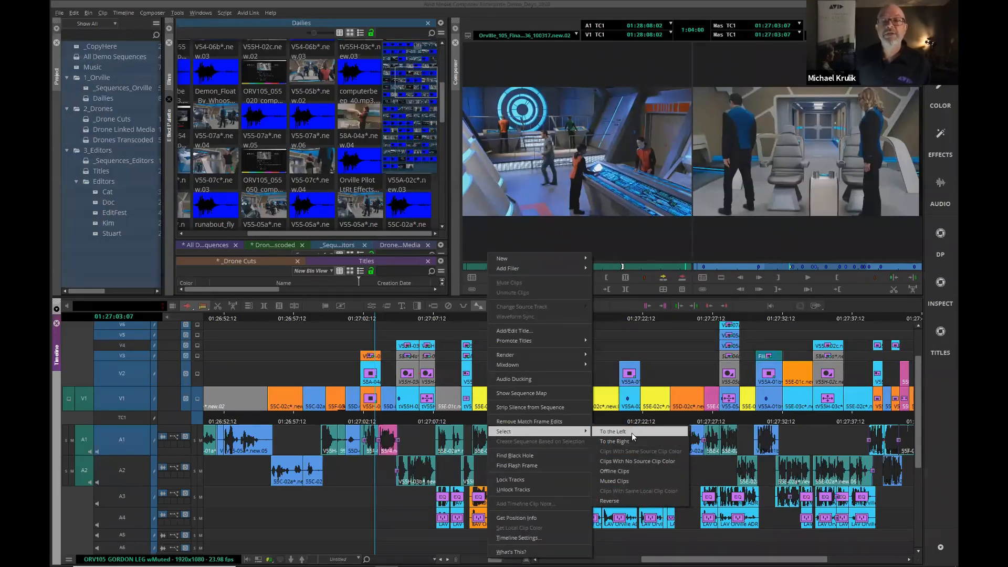
left_click(641, 478)
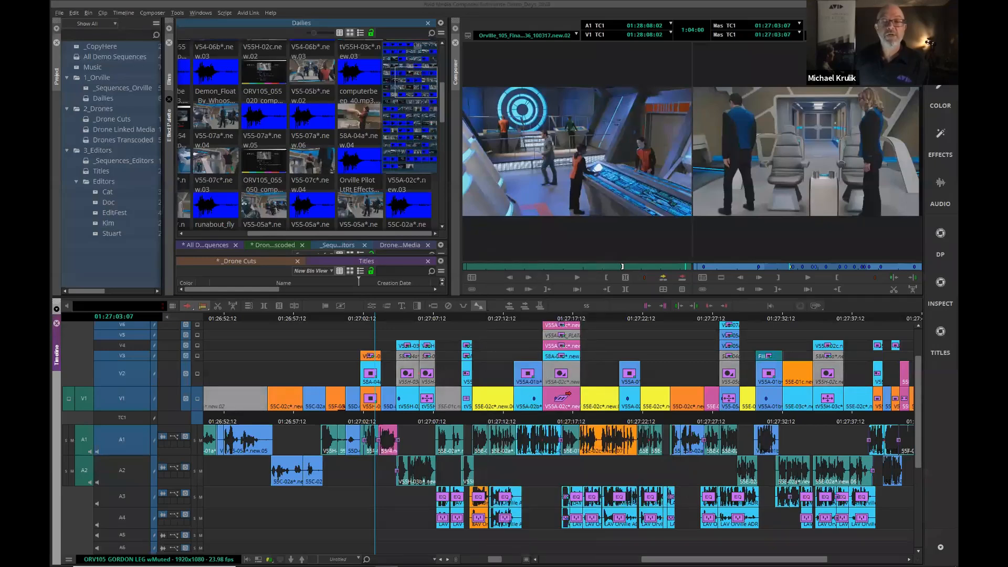
right_click(599, 346)
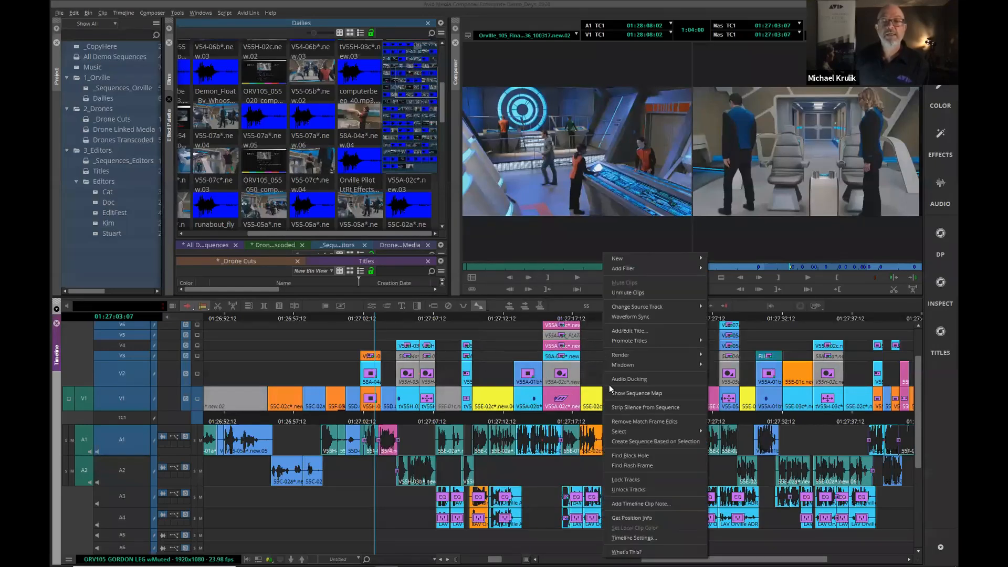
left_click(629, 292)
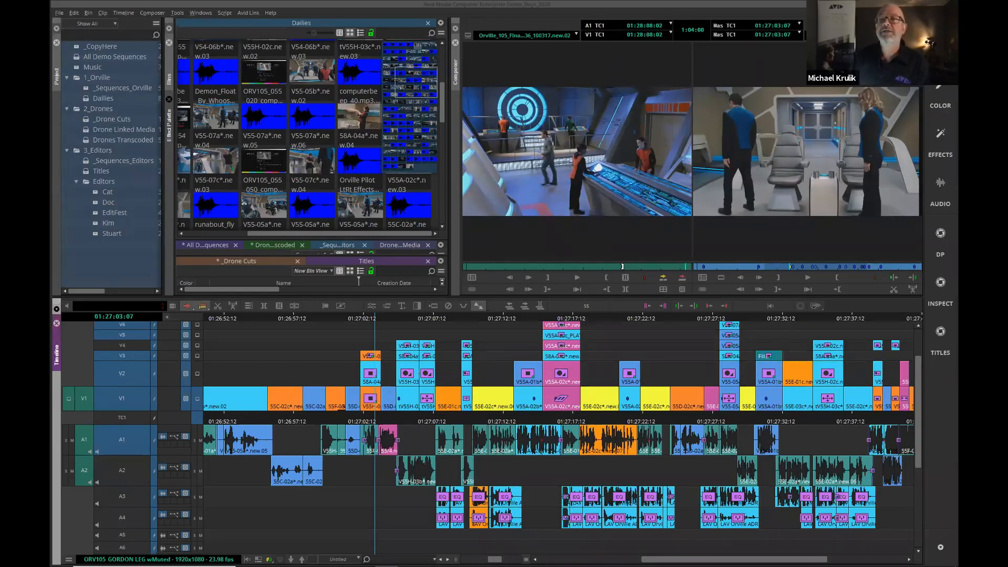
Step: Load the Strip Silence.Copy.01 sequence into the record monitor and timeline
left_click(885, 35)
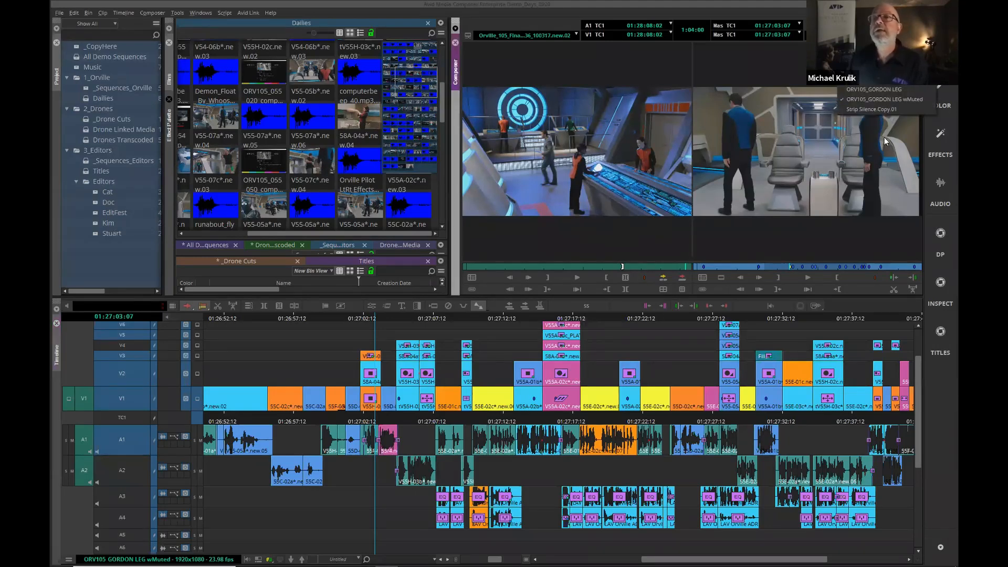
left_click(873, 109)
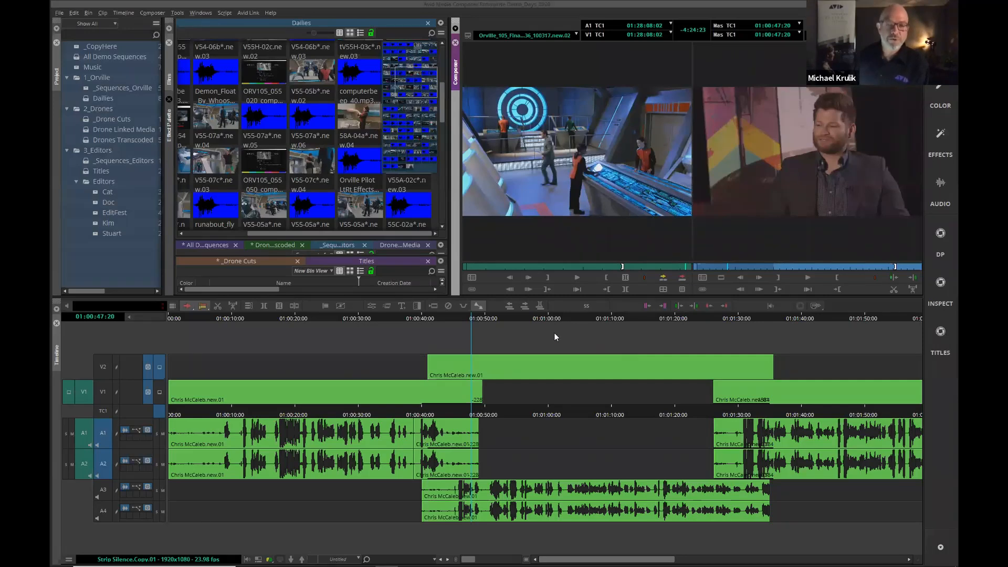
right_click(480, 335)
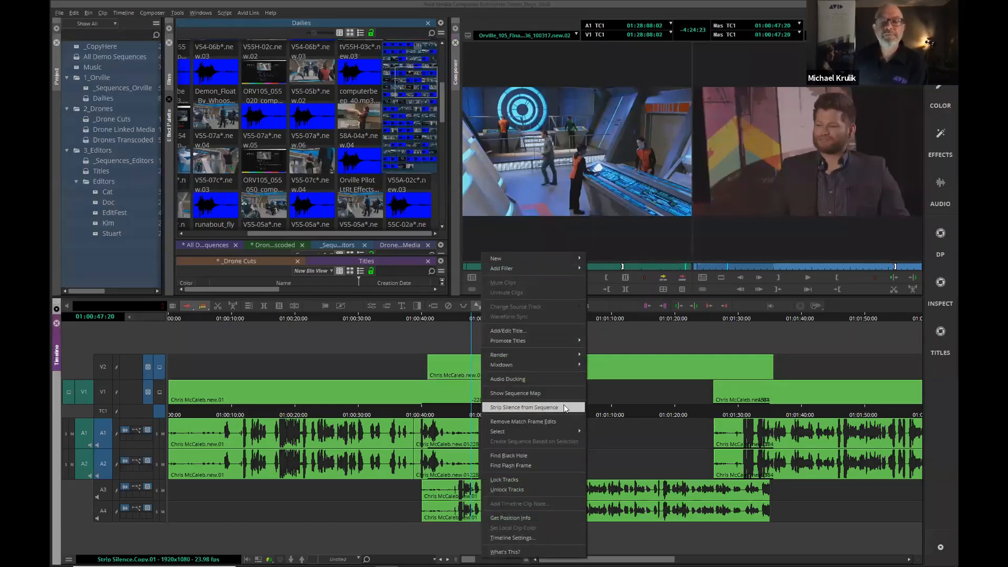
left_click(389, 352)
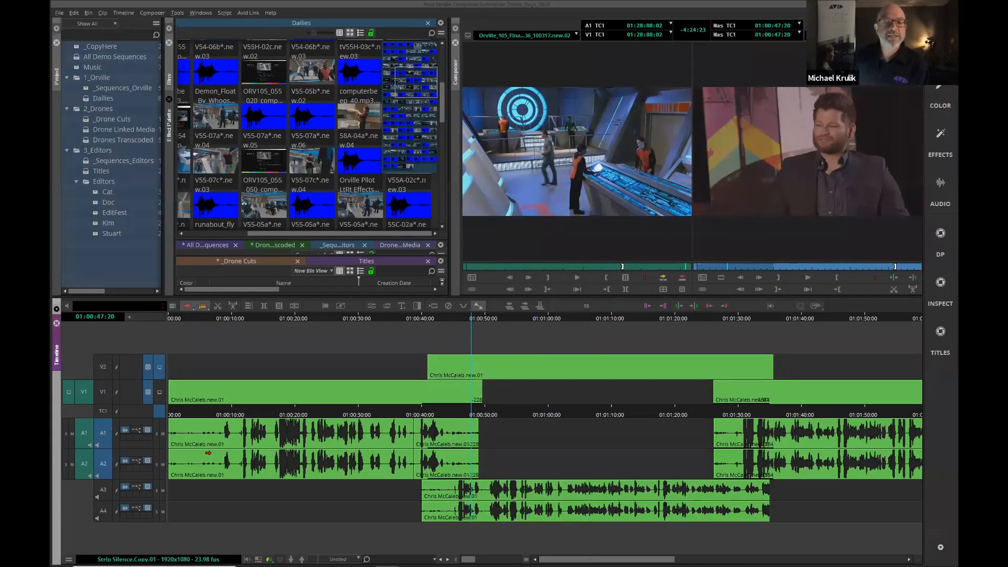
left_click_drag(106, 493, 105, 509)
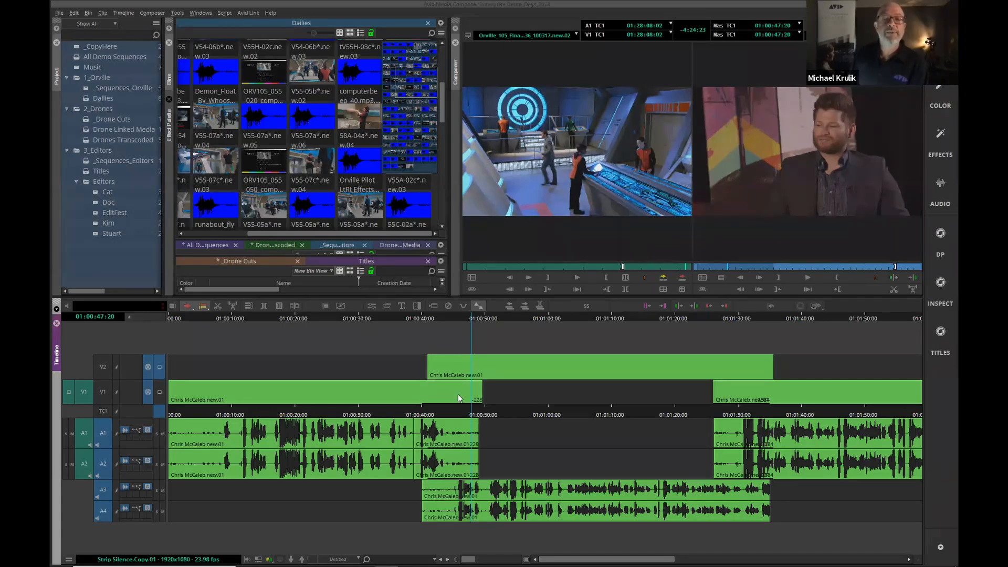
right_click(459, 333)
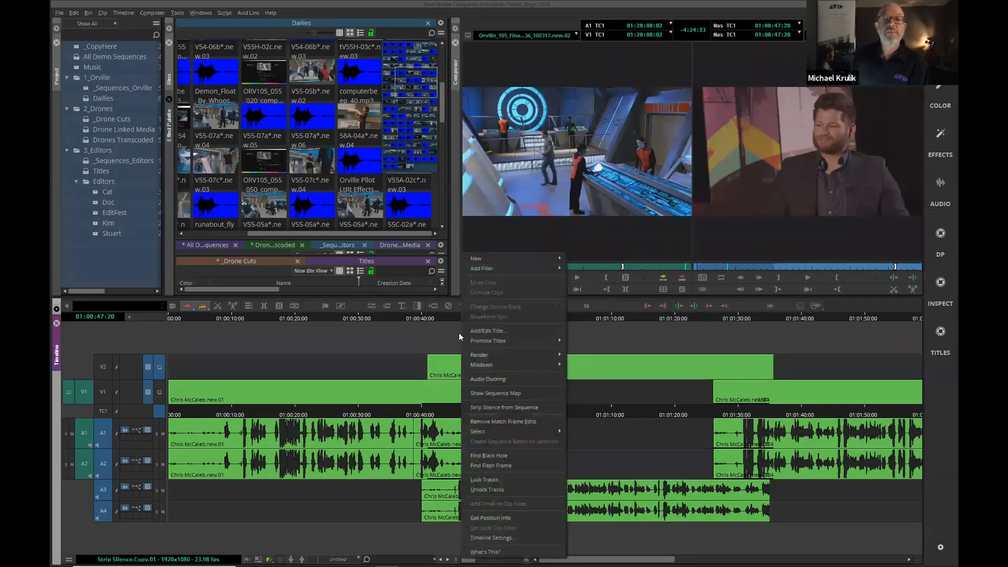
left_click(591, 316)
Step: Strip silence from the sequence's audio tracks A1-4 with a -20 dBfs threshold, 2000 ms minimum duration and 30-frame start and end pads
left_click_drag(591, 317, 442, 326)
key("space")
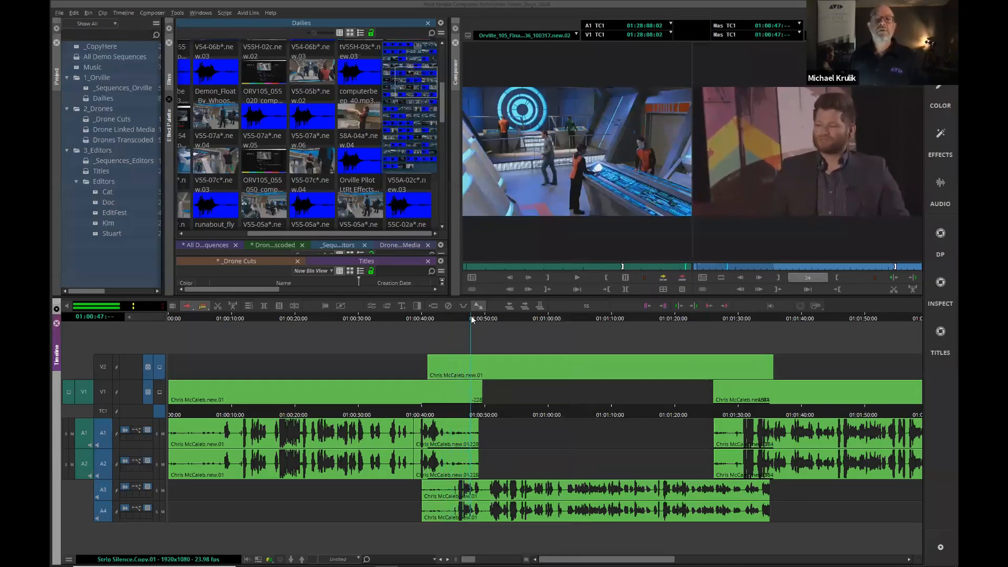
key("space")
right_click(464, 327)
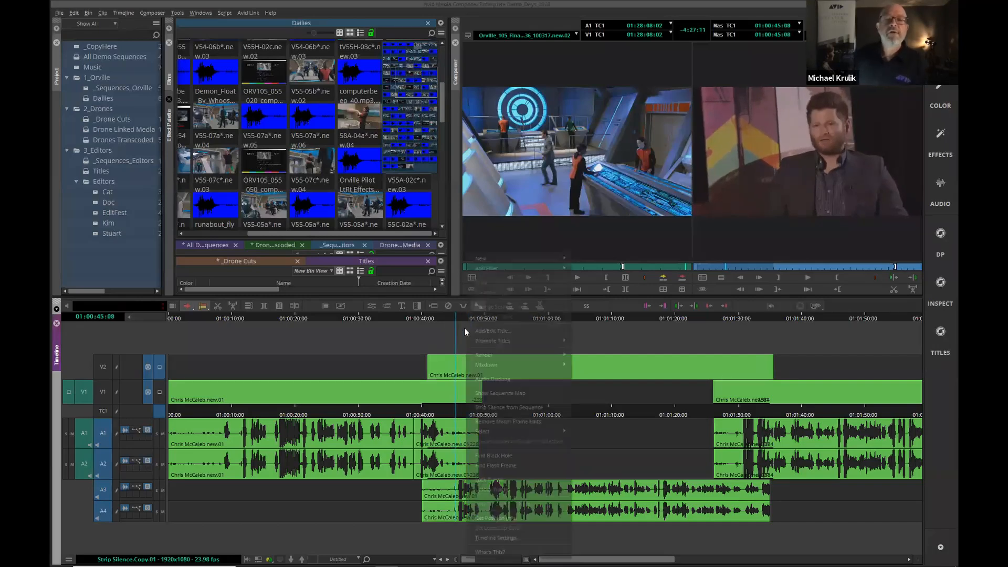
left_click(543, 405)
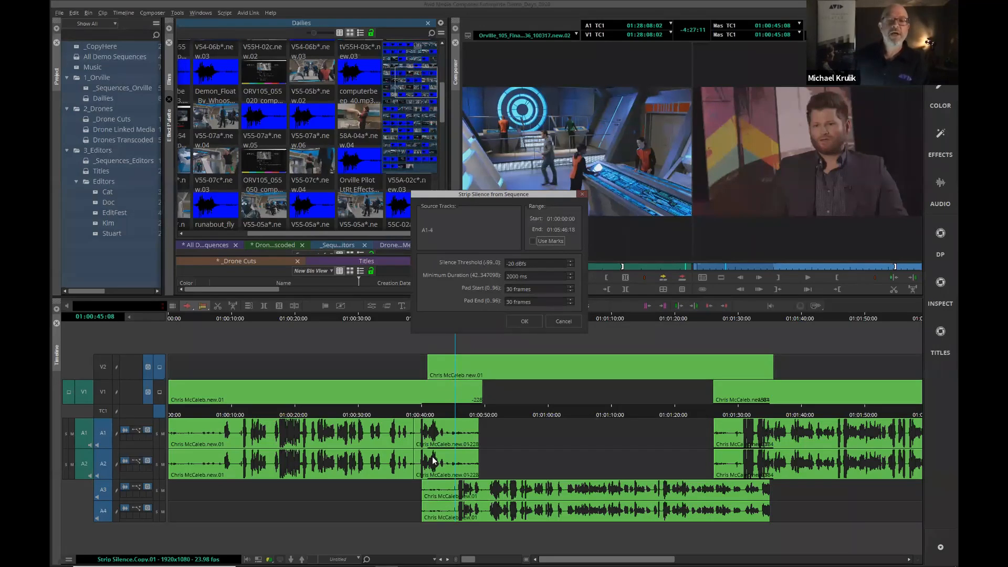
left_click(524, 319)
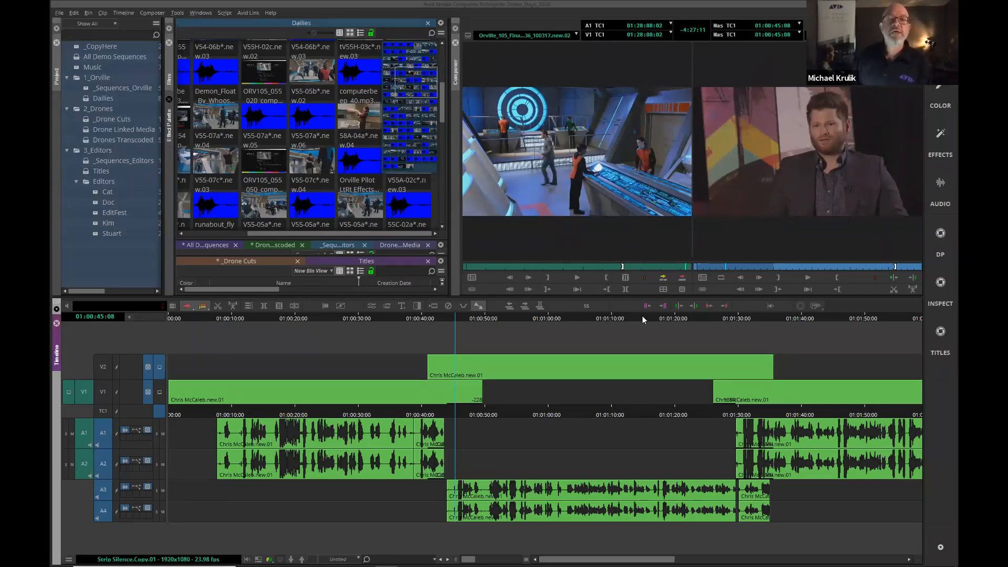
Step: Review the stripped sequence in the Sequence Map beside the timeline and close the map
key("ctrl+shift+m")
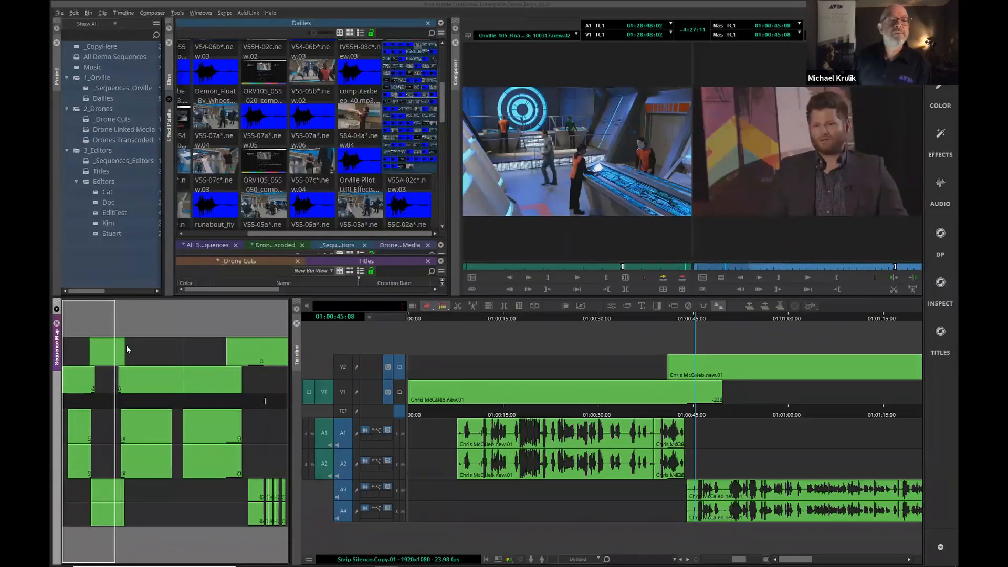
left_click(57, 324)
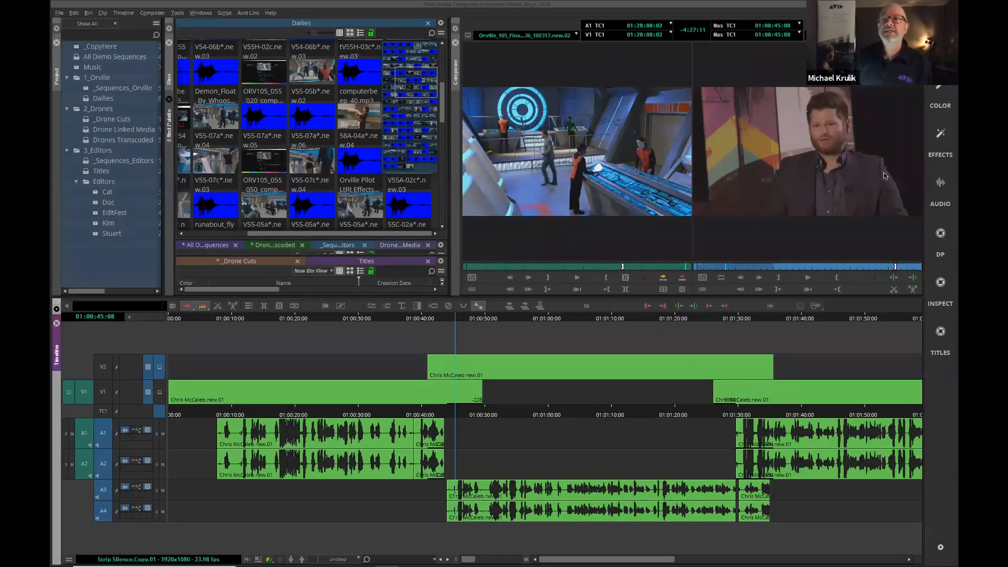
Step: Close the docked Audio Mixer in the Audio workspace and return to the source/record editing workspace
left_click(941, 183)
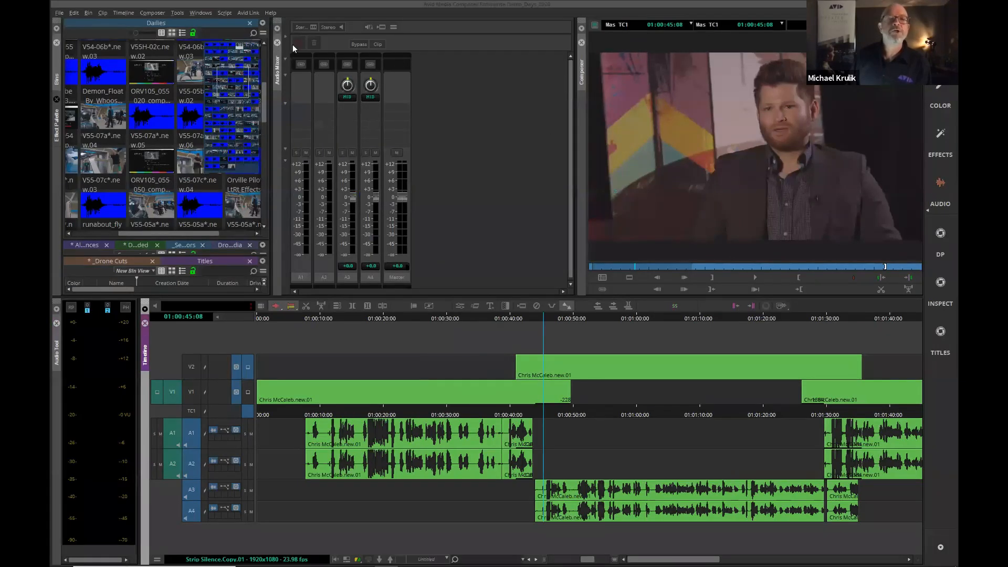
left_click(277, 43)
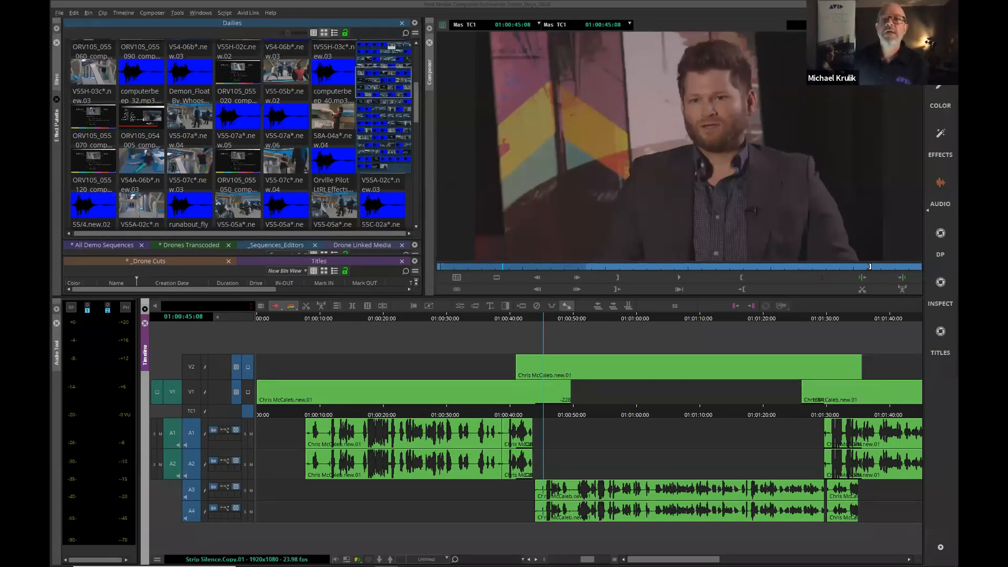
key("F2")
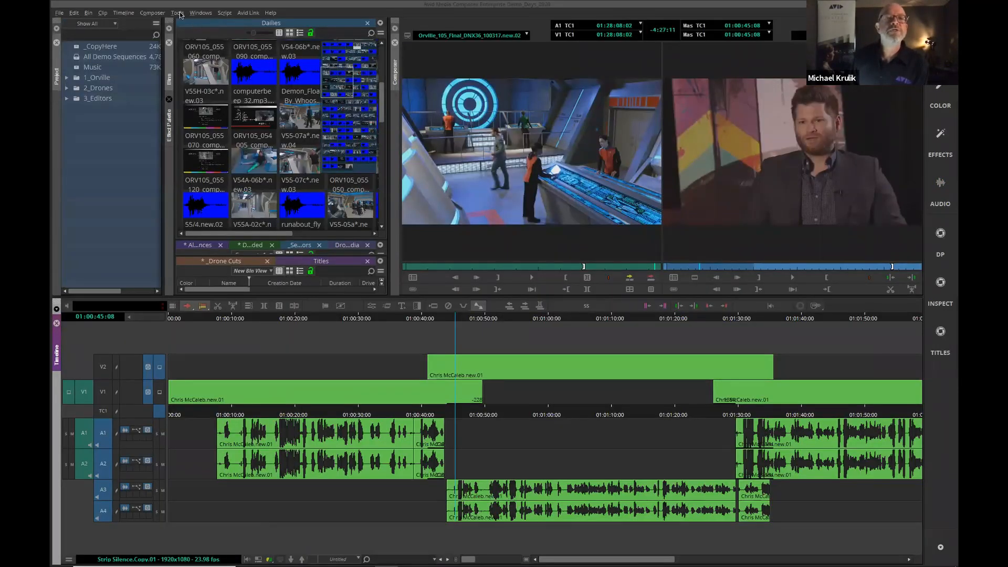
Step: Add a blank panel and dock it between the bin panels and the Composer
left_click(201, 12)
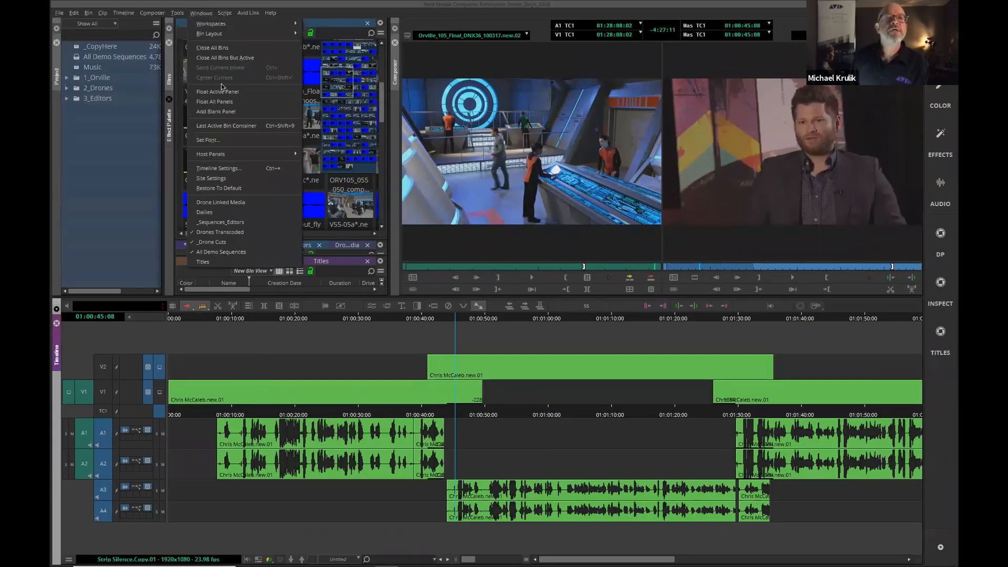
left_click(252, 111)
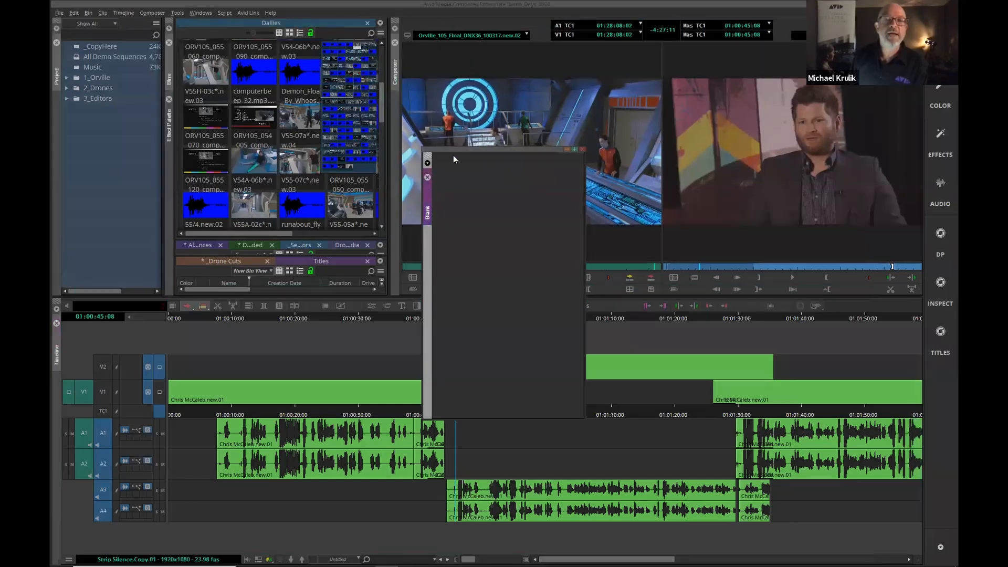
left_click_drag(457, 153, 541, 114)
left_click_drag(511, 161, 393, 154)
left_click_drag(549, 145, 477, 151)
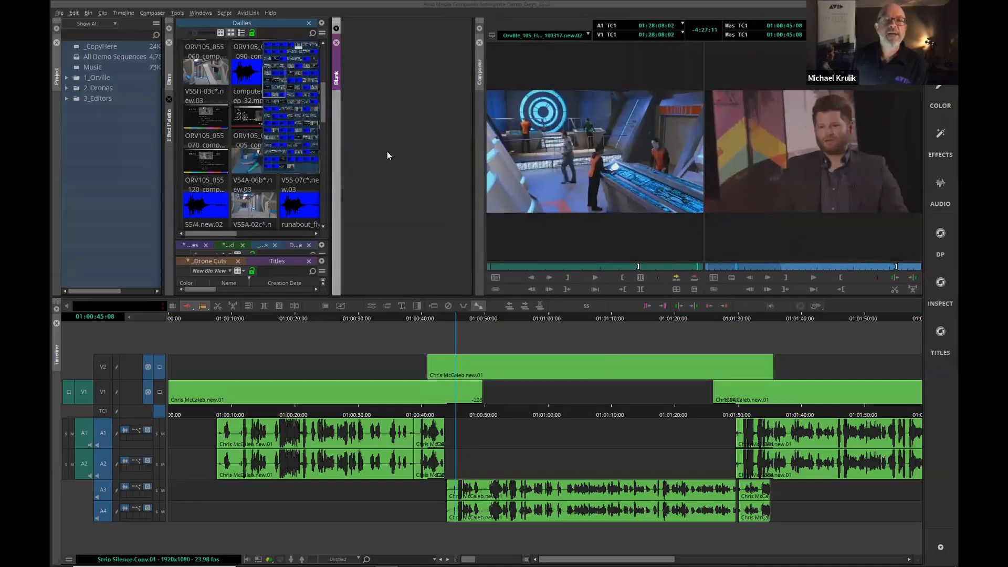
Step: Try to dock the floating Audio Mixer into the blank panel, then close both the mixer and the blank panel
left_click(178, 14)
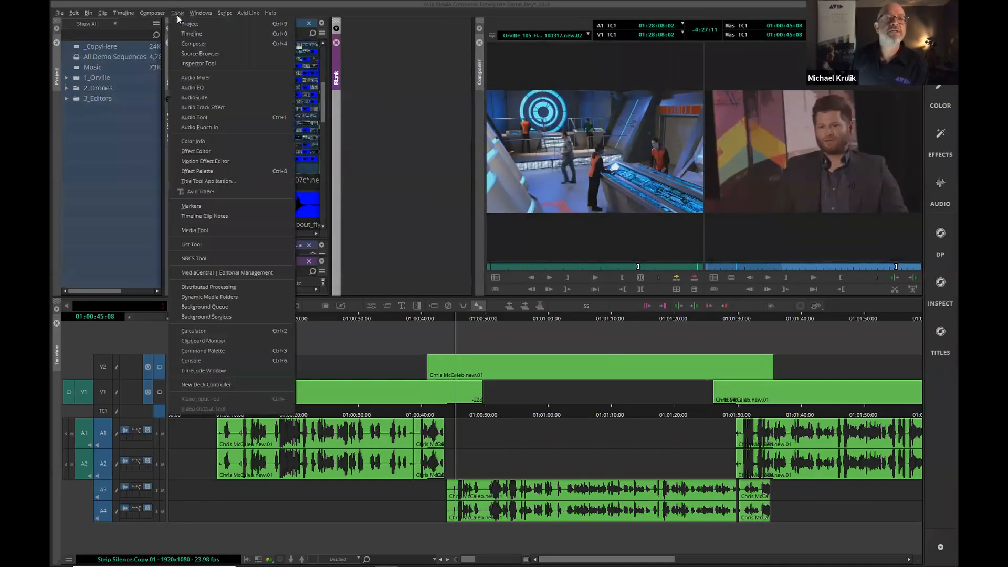
left_click(191, 75)
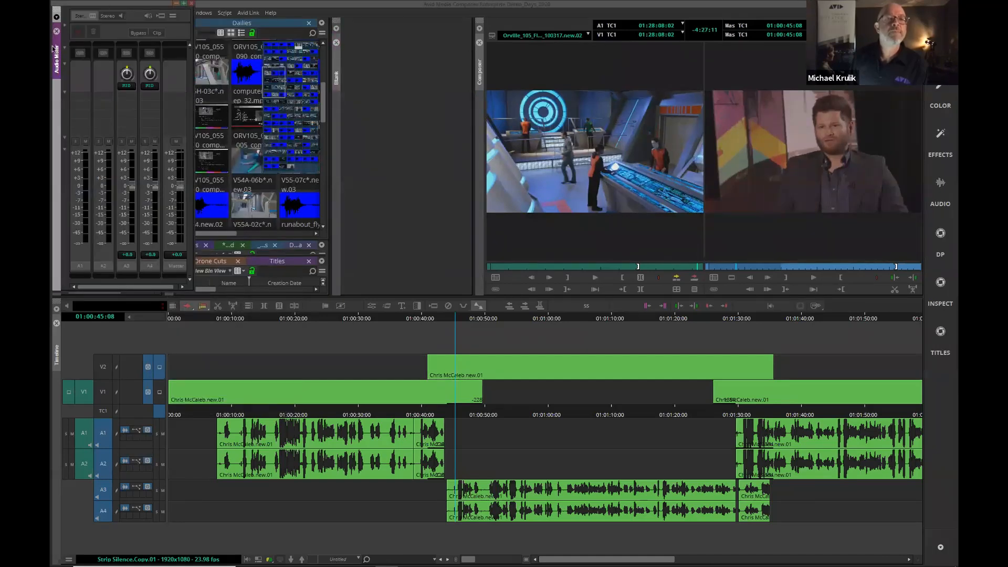
left_click_drag(55, 47, 371, 149)
key("super")
left_click(362, 147)
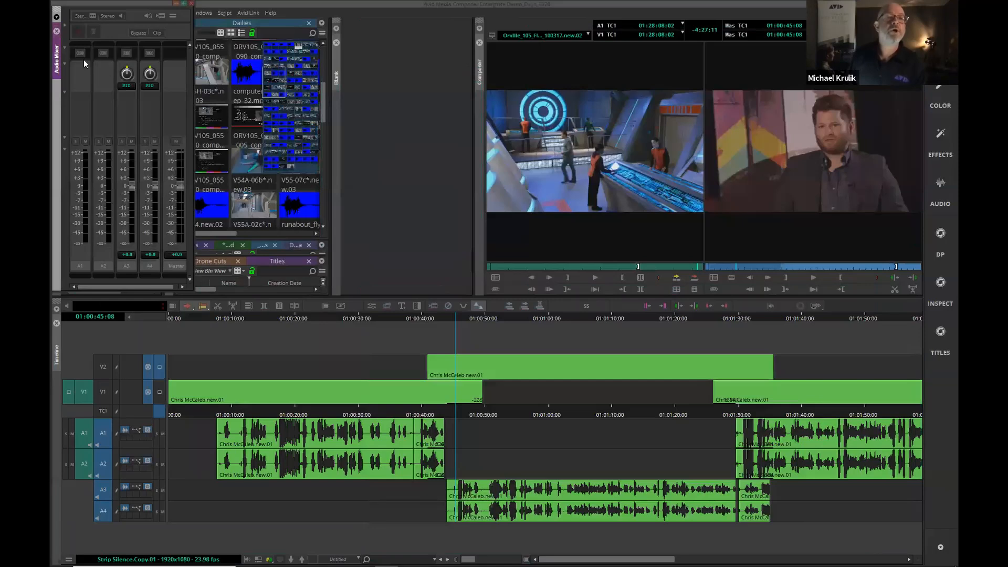
left_click(57, 32)
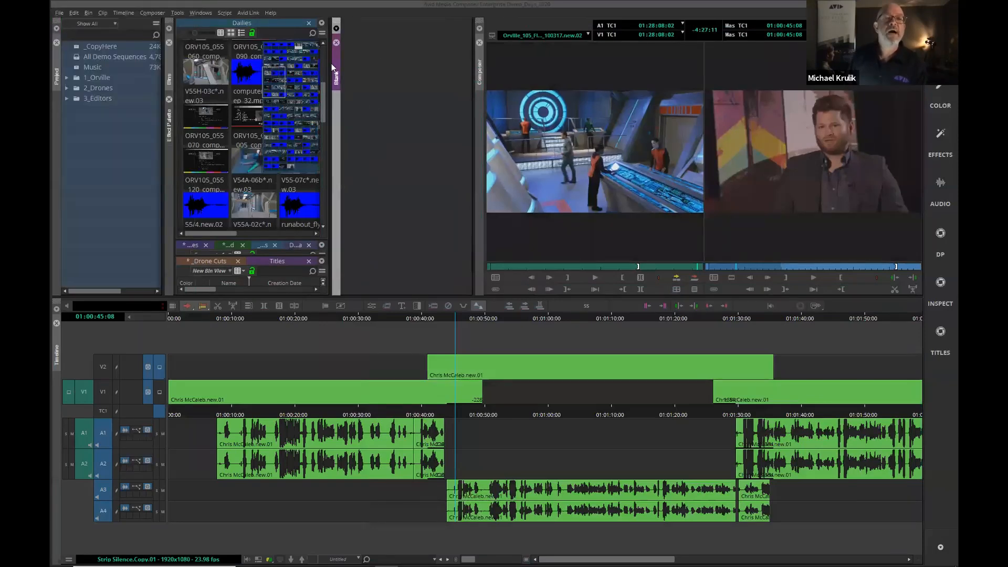
left_click(337, 43)
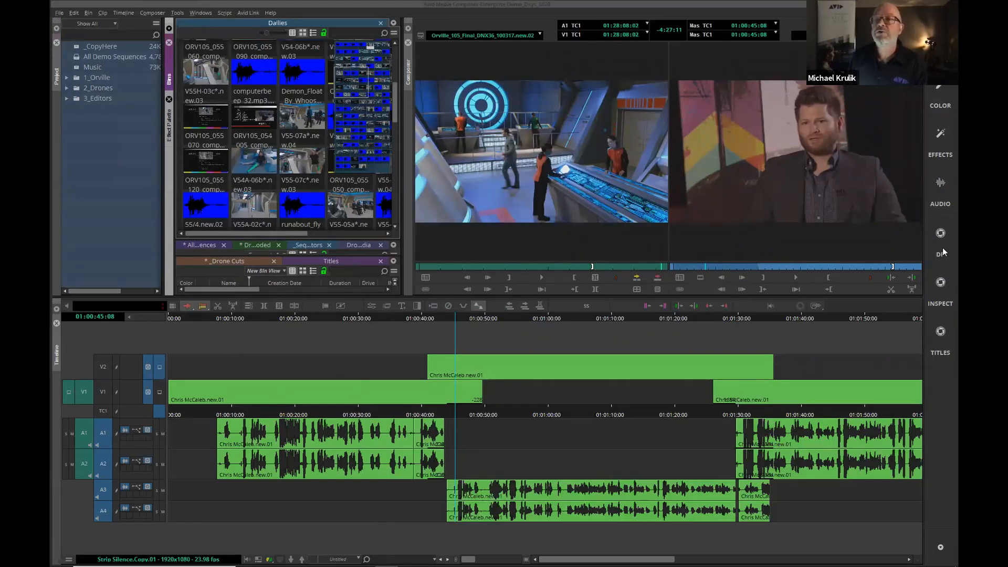
Step: Switch to the Inspect workspace and, in the general Interface settings, enable replacing a closed docked tool with a blank panel
left_click(940, 288)
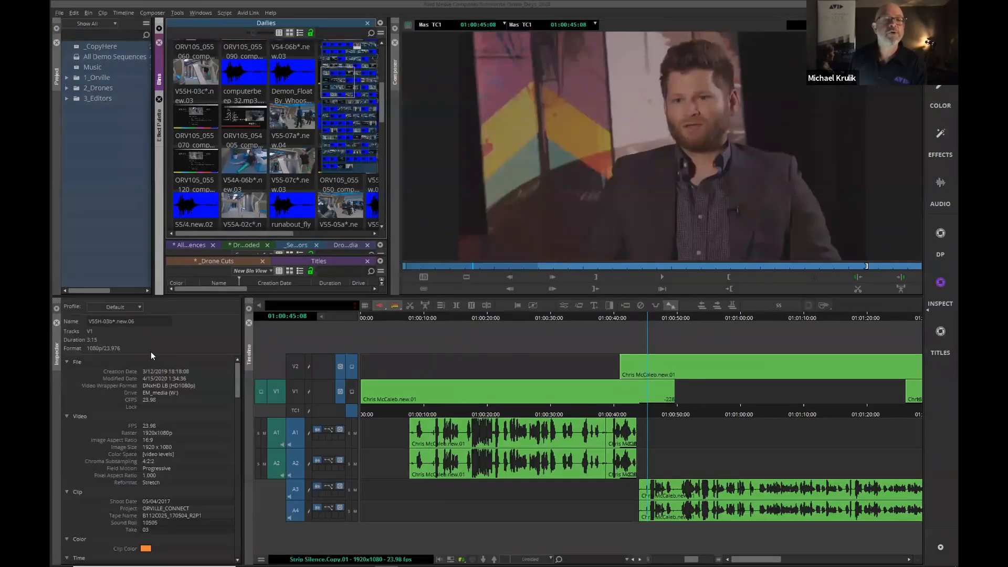
left_click(57, 17)
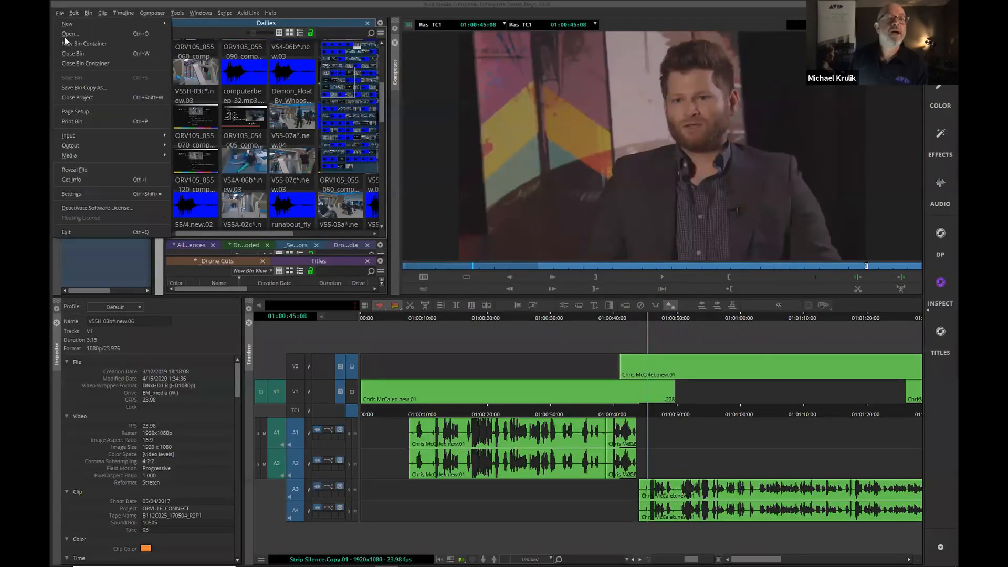
left_click(74, 193)
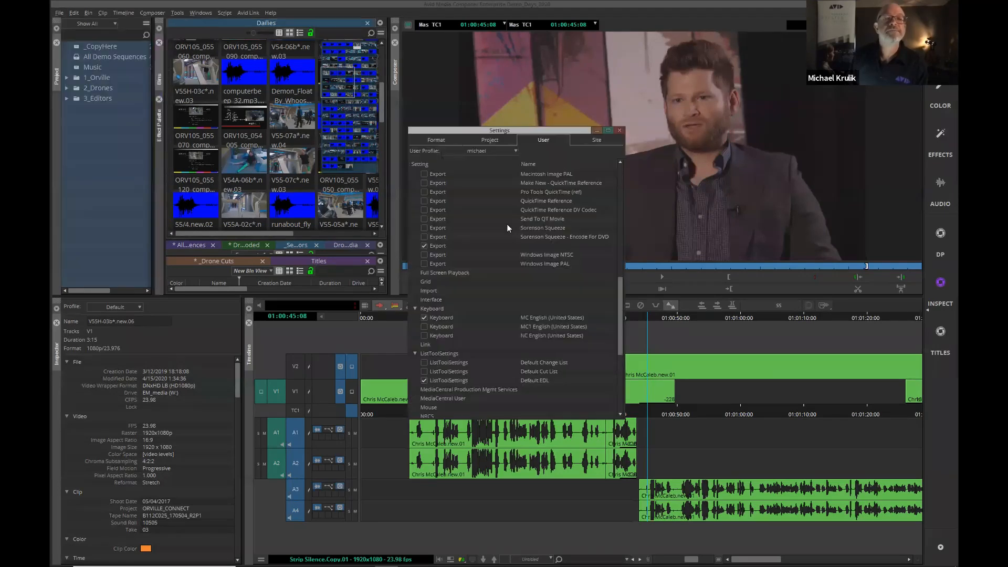
double_click(432, 299)
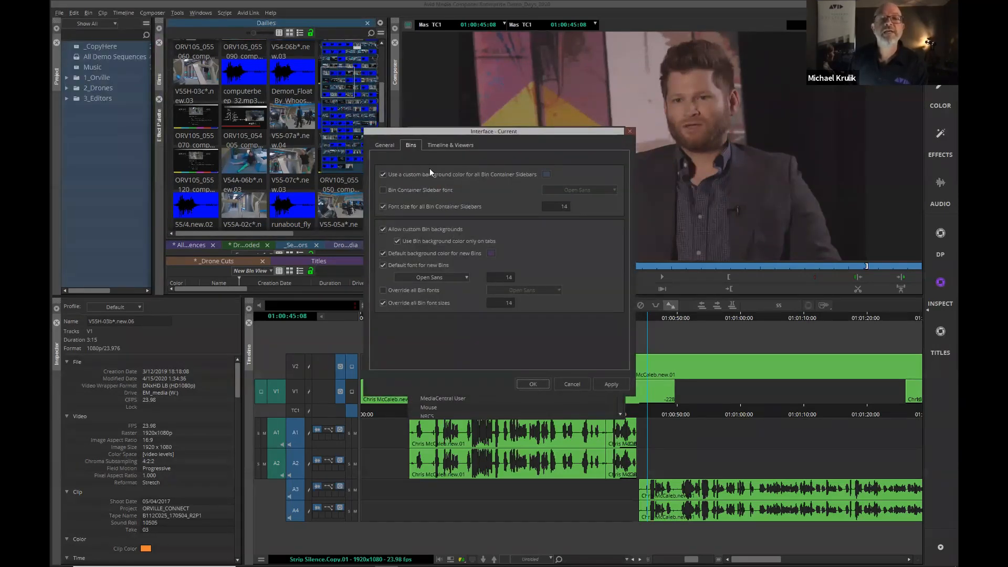
left_click(383, 144)
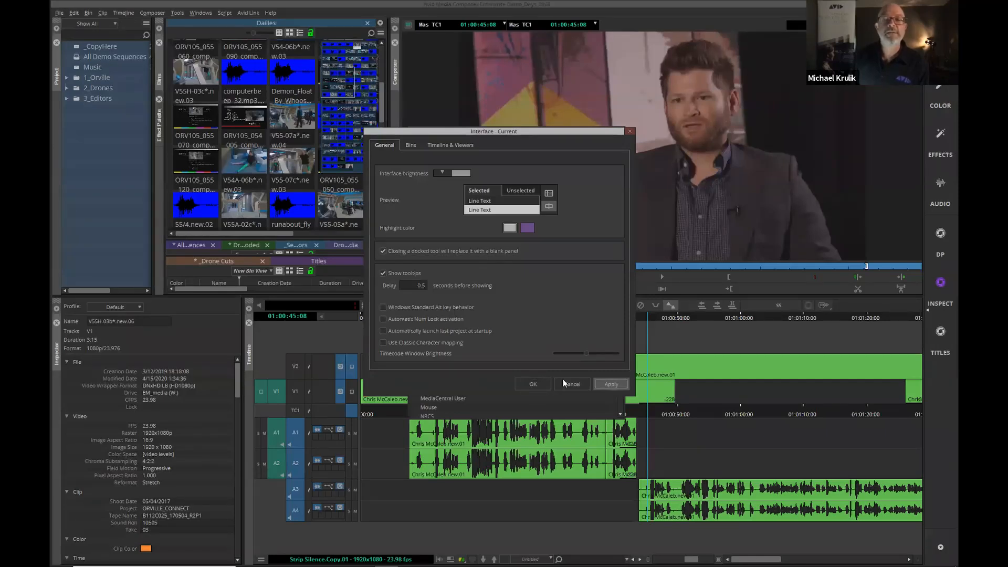
left_click(533, 383)
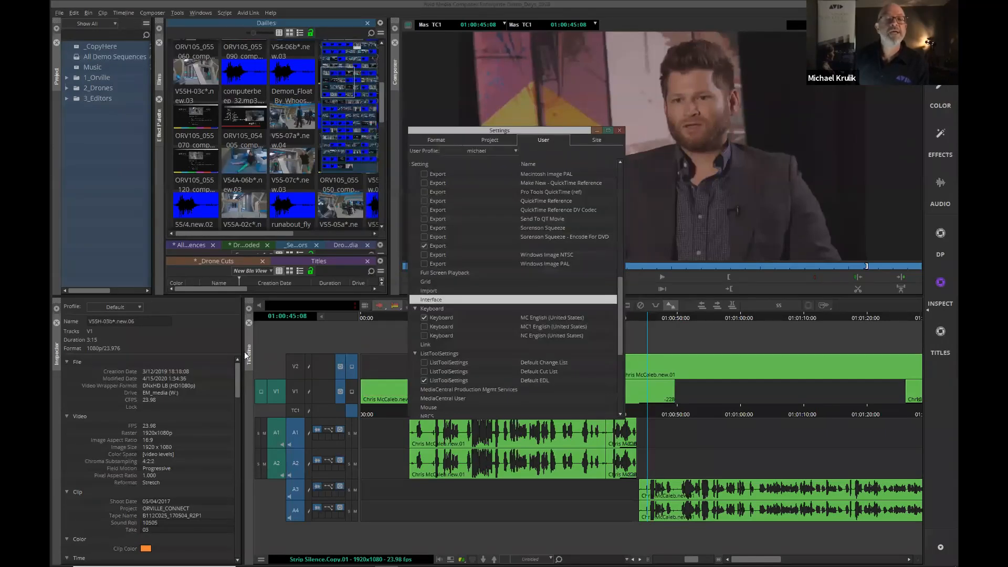
left_click(620, 129)
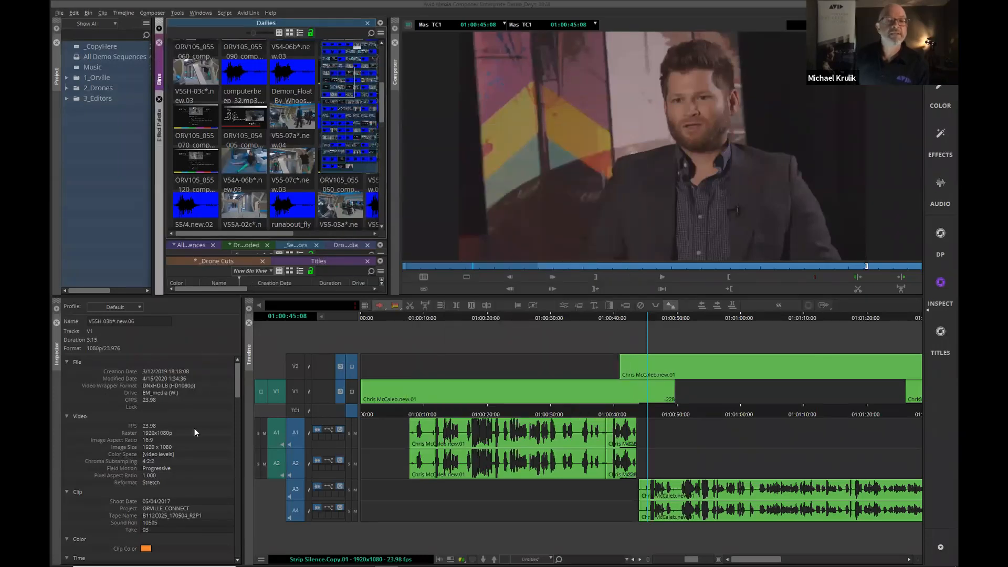
Step: Close the docked Inspector in the Inspect workspace and return to the source/record editing workspace
left_click(56, 325)
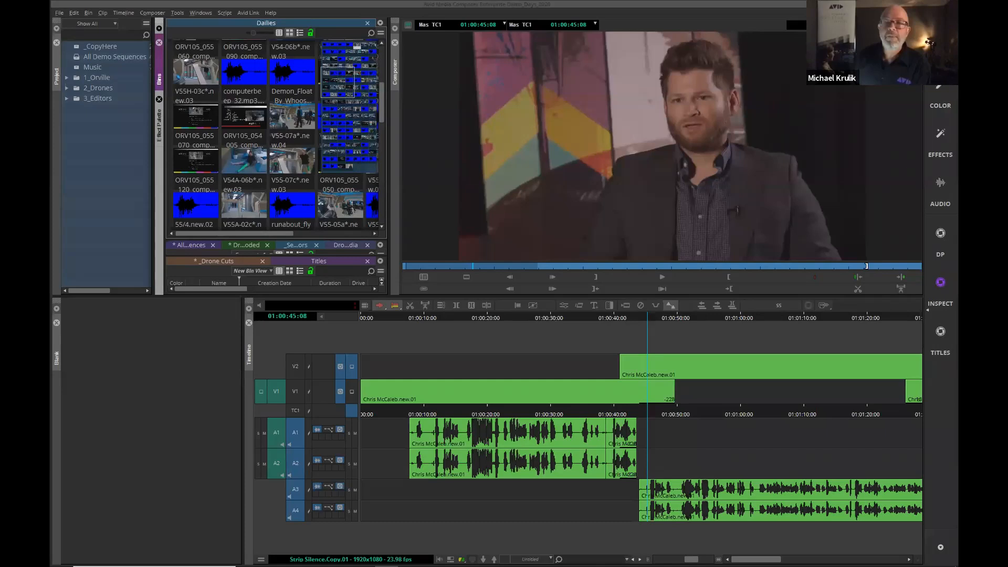
left_click(940, 39)
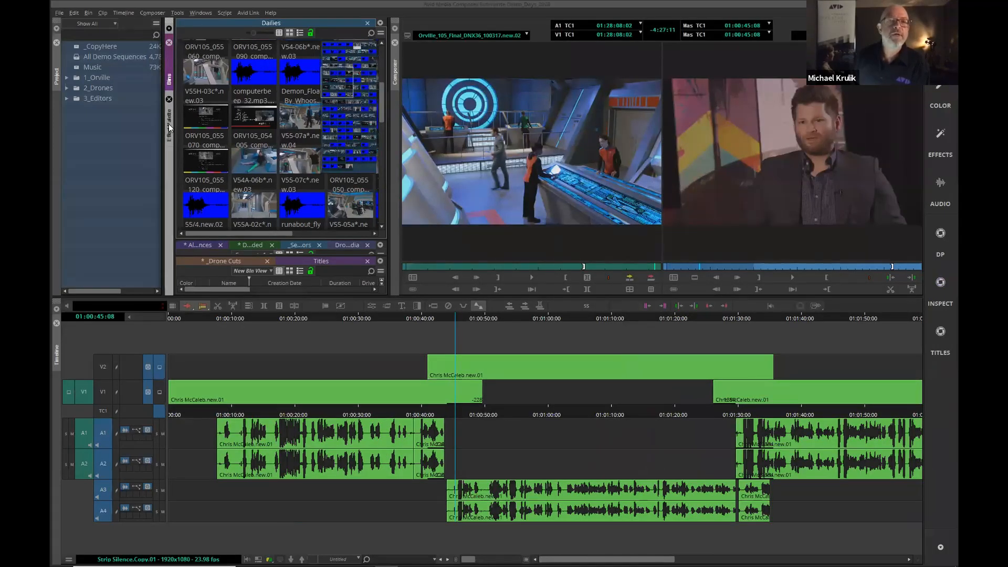
Step: Float the Effect Palette over the bin panels and enlarge it to show more effects
left_click(169, 128)
left_click_drag(210, 144, 270, 90)
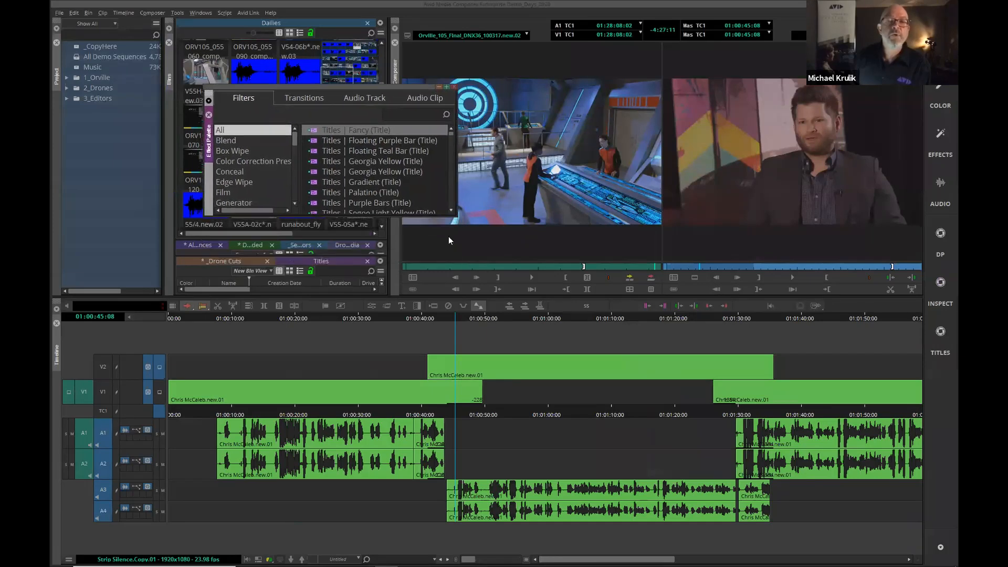
left_click_drag(456, 221, 486, 396)
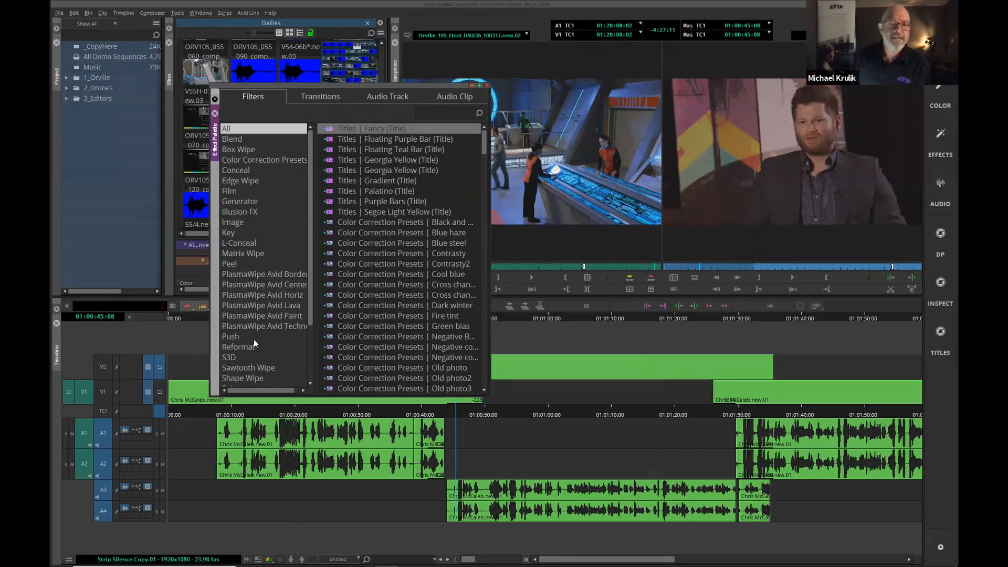
Step: Browse the Blend and Box Wipe filter categories in the Effect Palette and return to All
key("Down")
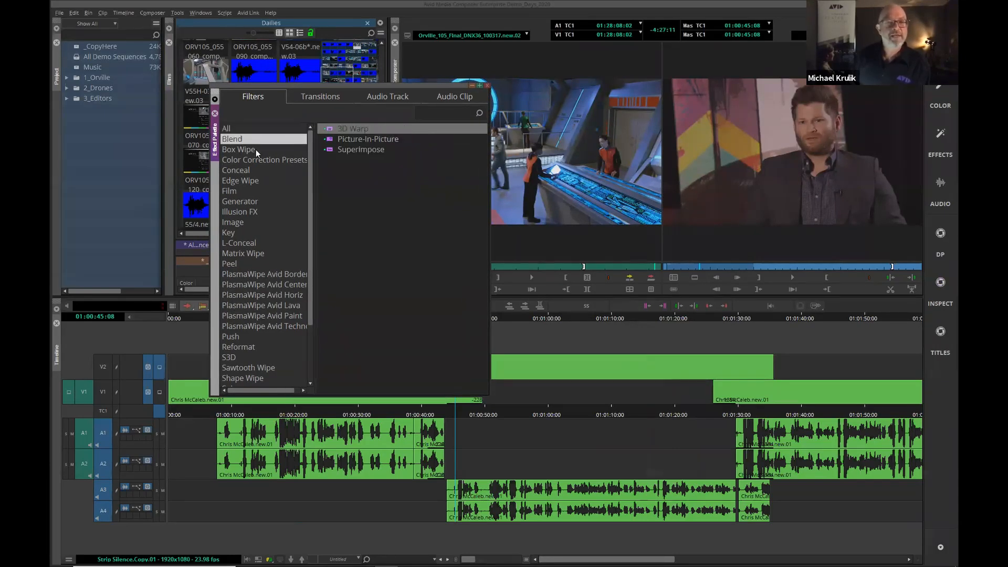
key("Down")
key("Home")
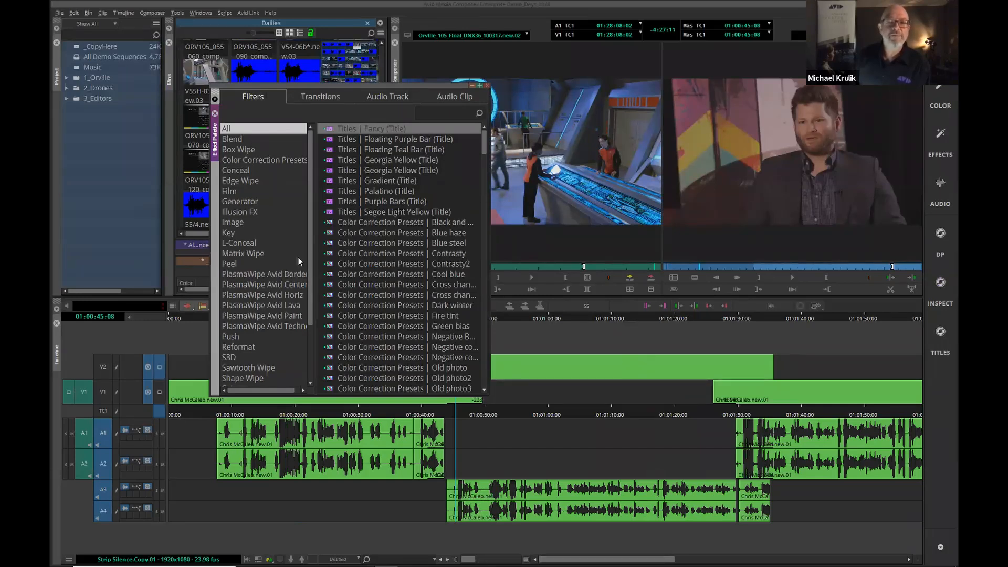
Step: Set the Effect Palette's list text to a smaller Open Sans font size
left_click(458, 185)
left_click(471, 186)
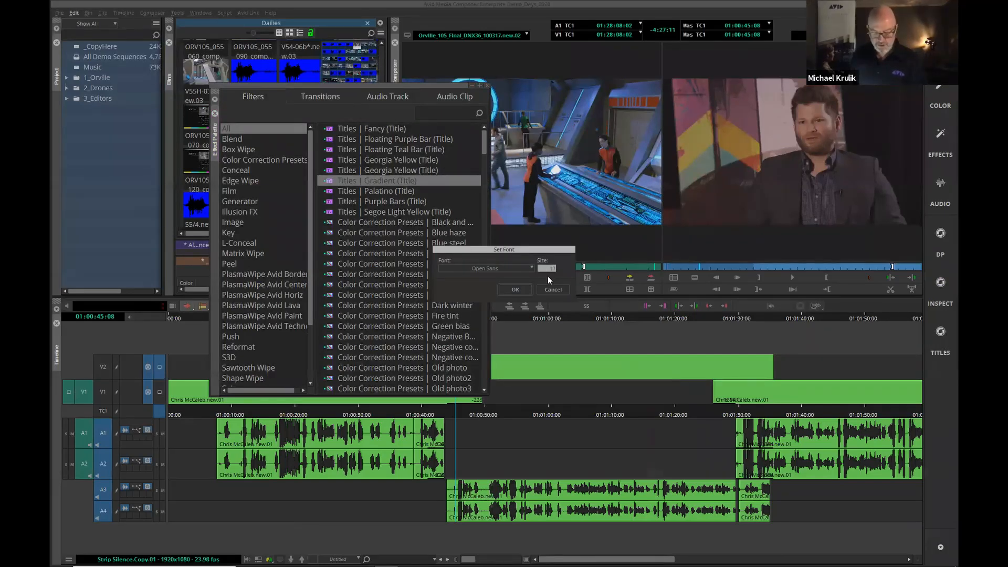
left_click(515, 290)
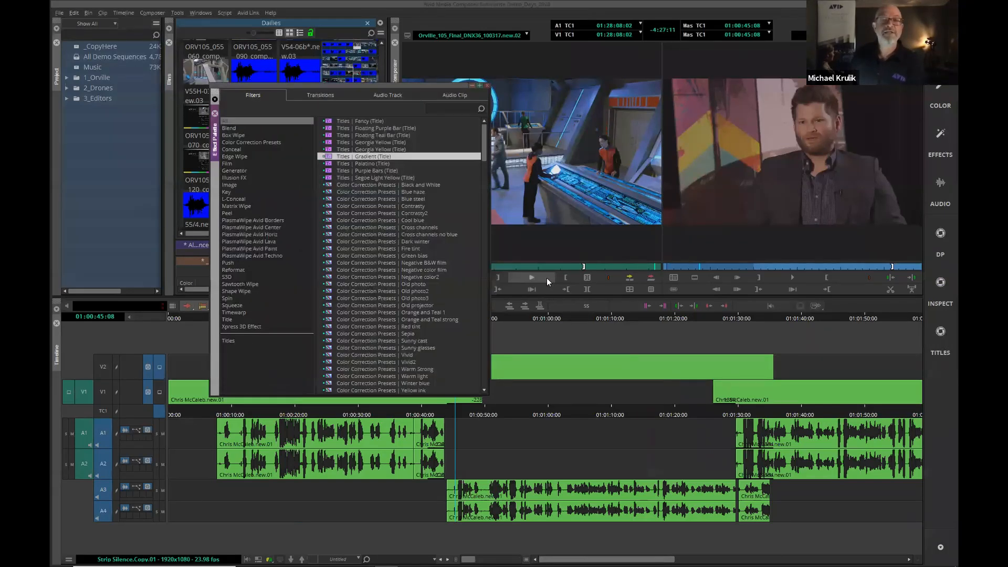
Step: Set the Effect Palette's font size again and return the floating palette to its docked place beside the bins
left_click(460, 206)
left_click(476, 211)
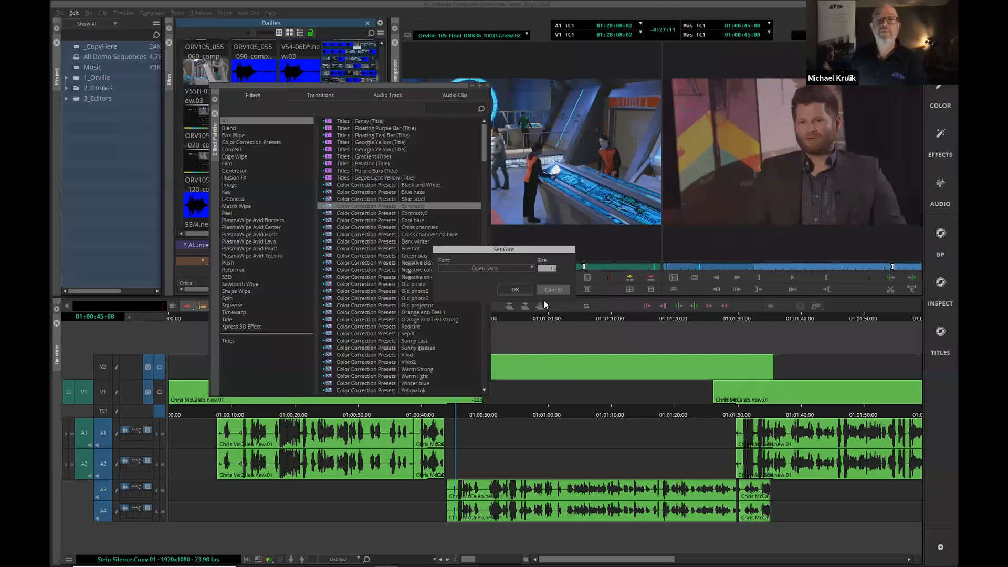
left_click(515, 290)
mouse_move(314, 238)
left_mouse_down()
mouse_move(279, 236)
mouse_move(406, 241)
mouse_move(288, 255)
mouse_move(338, 259)
mouse_move(284, 265)
mouse_move(314, 238)
left_mouse_up()
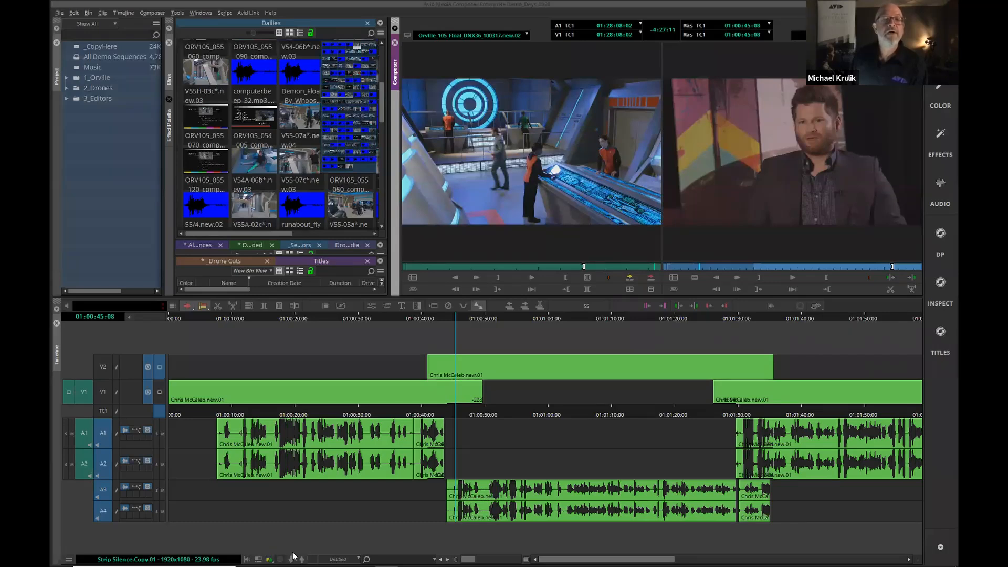
Step: Map the Toggle Digital Audio Scrub command from the Command Palette's Play commands onto the timeline's lower button row, and close the palette
left_click(178, 13)
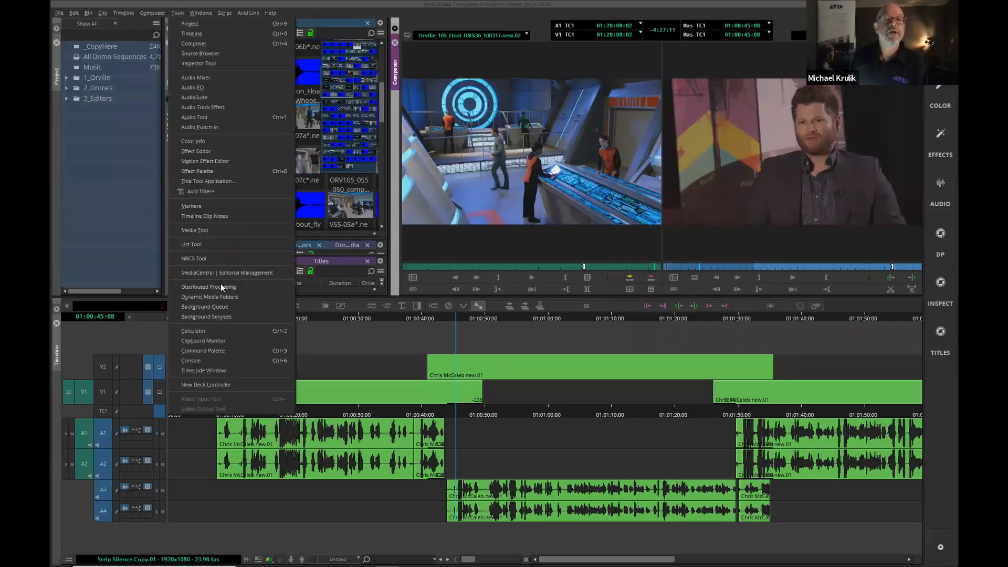
left_click(231, 350)
left_click_drag(543, 267, 289, 255)
left_click(267, 267)
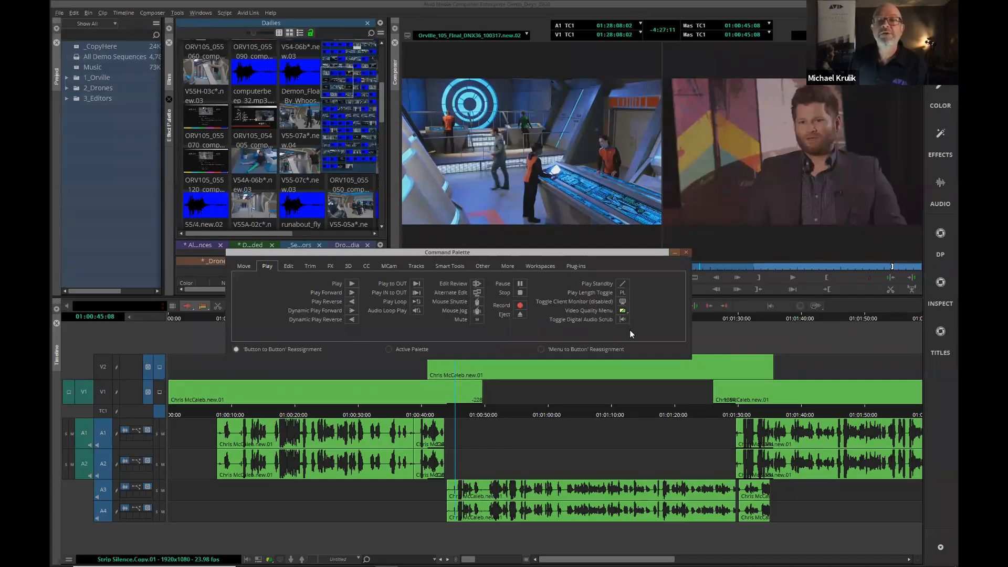
left_click_drag(625, 322, 259, 561)
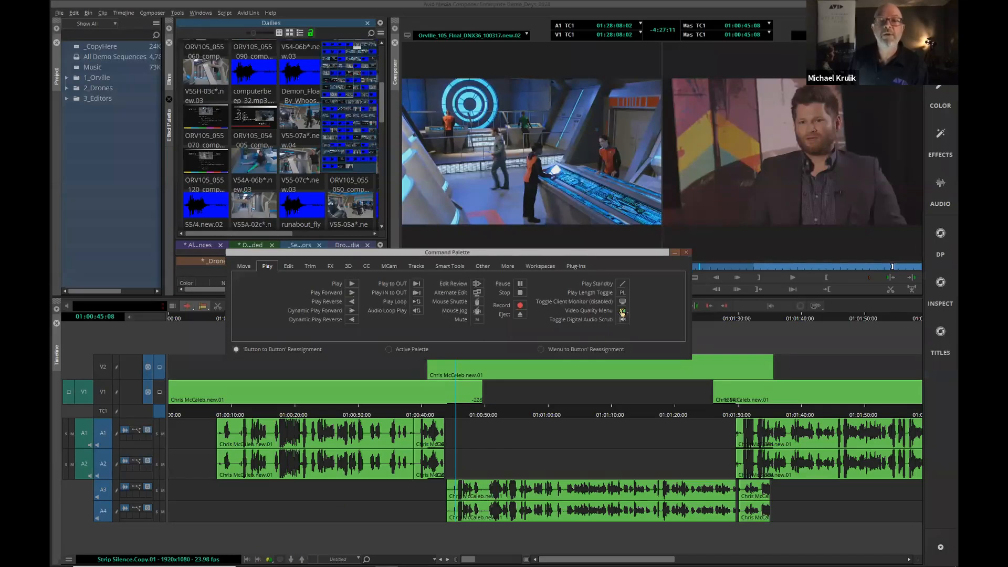
mouse_move(622, 312)
left_mouse_down()
mouse_move(488, 382)
mouse_move(287, 531)
mouse_move(624, 310)
left_mouse_up()
left_click(687, 253)
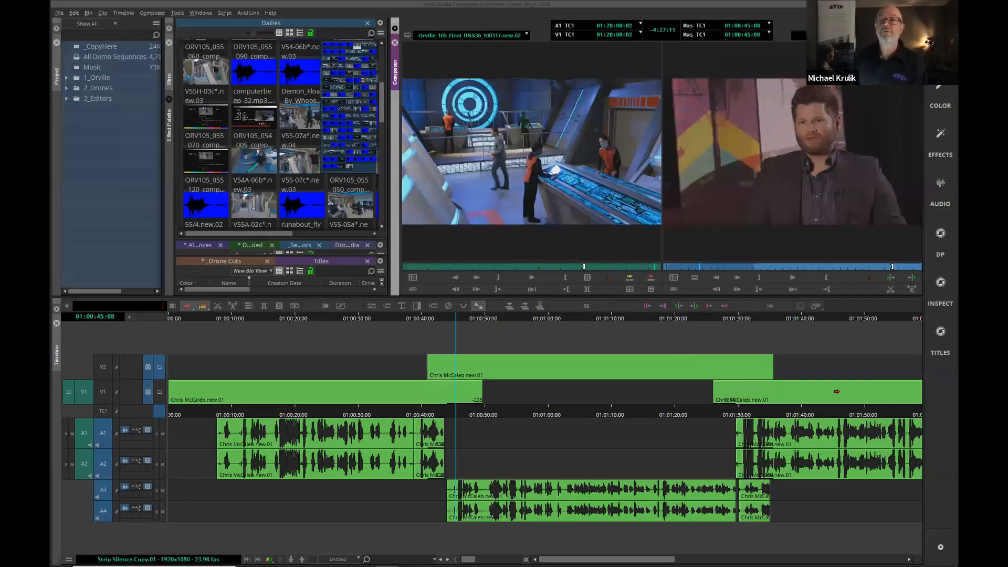
Step: Load the sequence Editors Rough.Add Titles.Copy.01 in the record monitor and switch to the Titles workspace
left_click(123, 217)
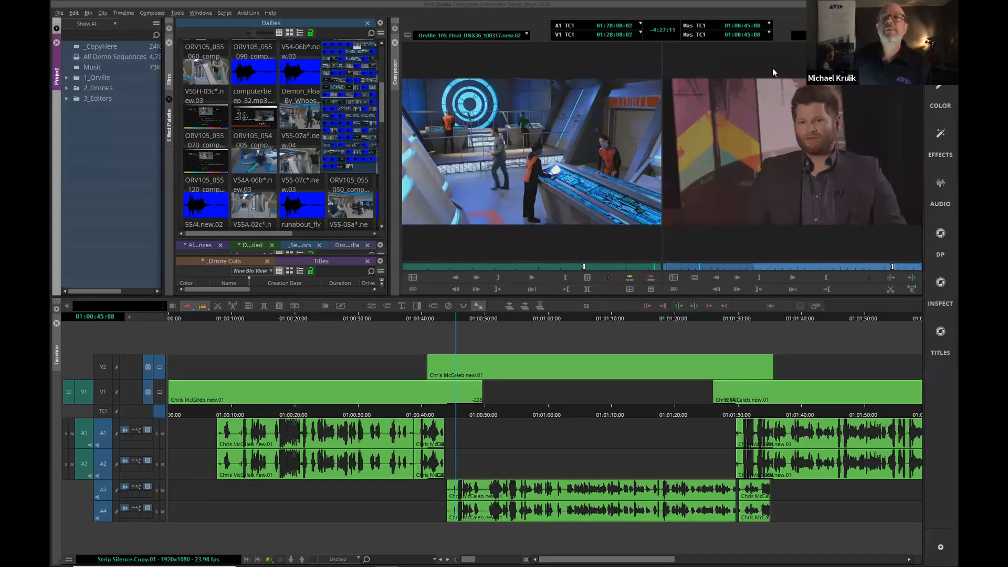
left_click(893, 78)
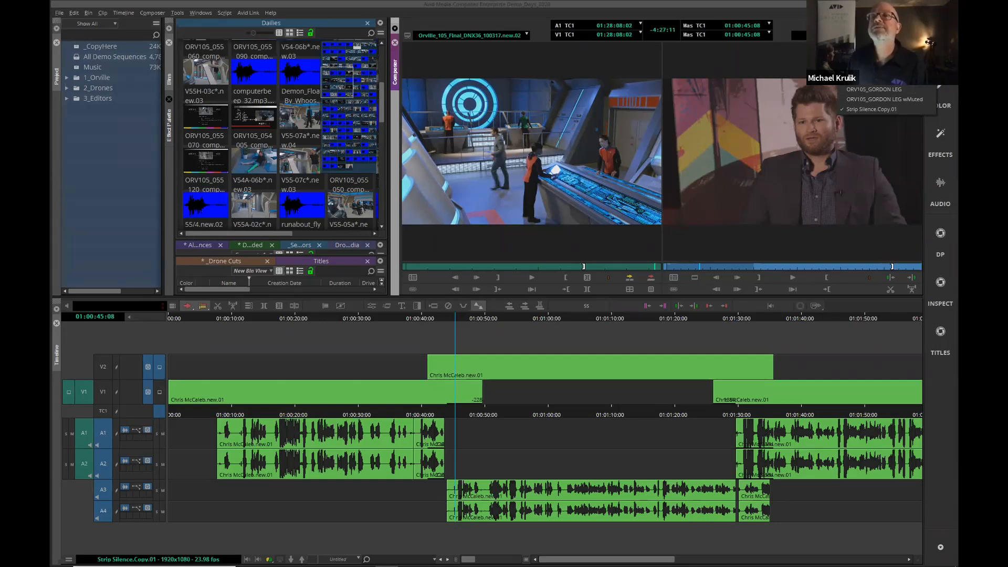
left_click(882, 79)
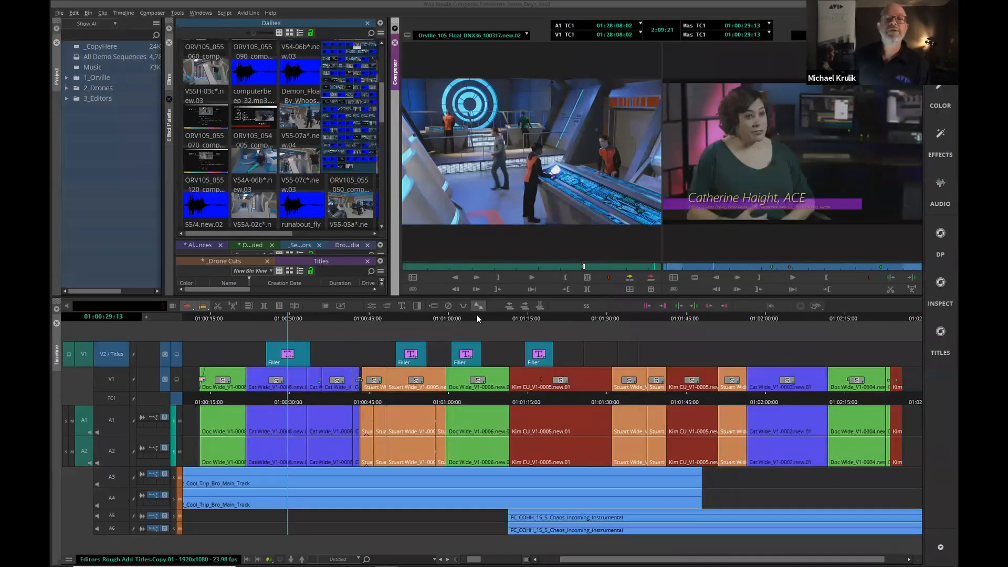
left_click(477, 318)
left_click(940, 332)
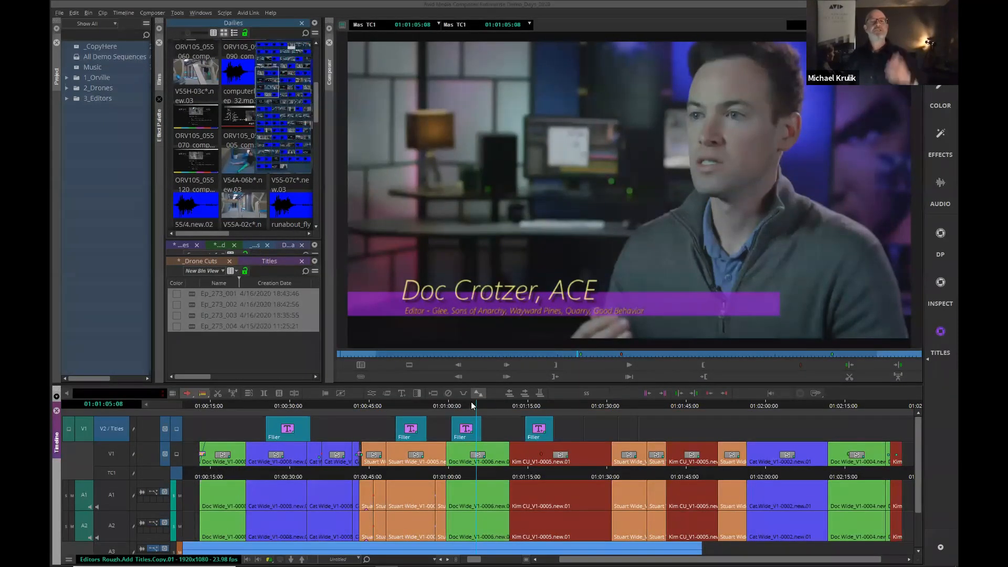
Step: Review the first existing lower-third title around 01:00:30 by scrubbing and playing the sequence
left_click_drag(406, 407, 260, 419)
left_click(280, 418)
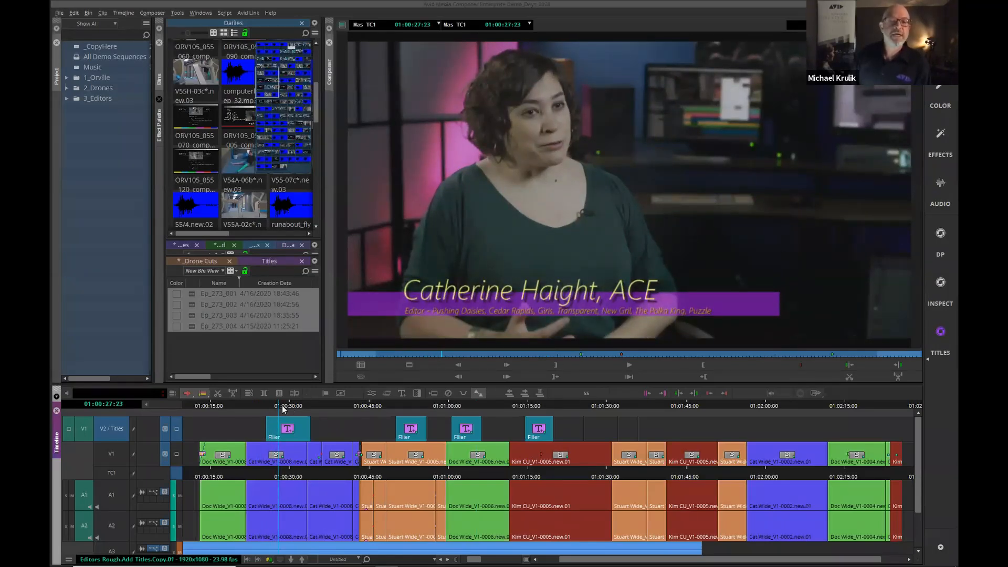
left_click_drag(282, 406, 273, 408)
key("space")
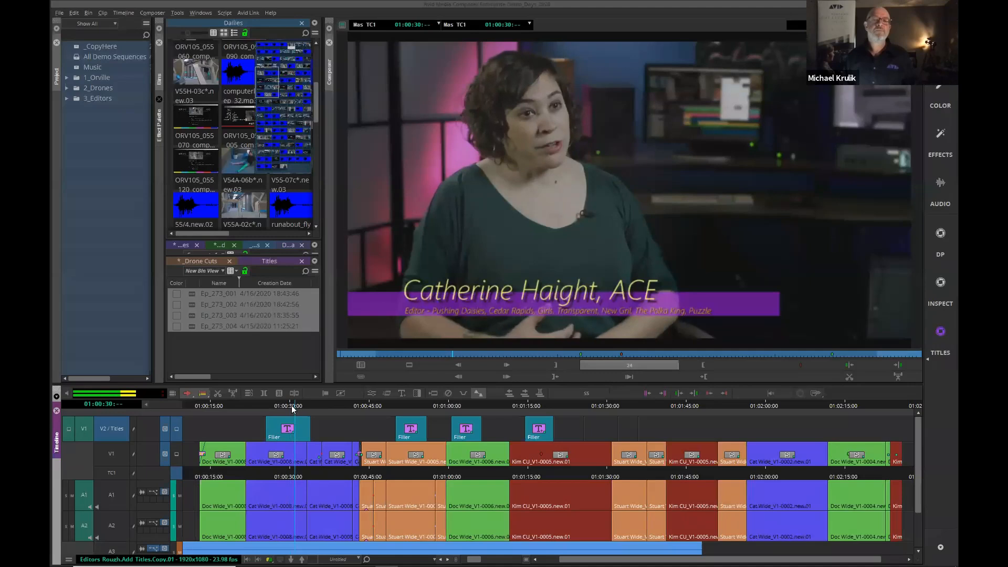
Step: Mark the range 01:00:16:23 to 01:00:20:19 before the first title and add a new Avid Titler+ title there on V2
left_click(247, 408)
left_click(221, 416)
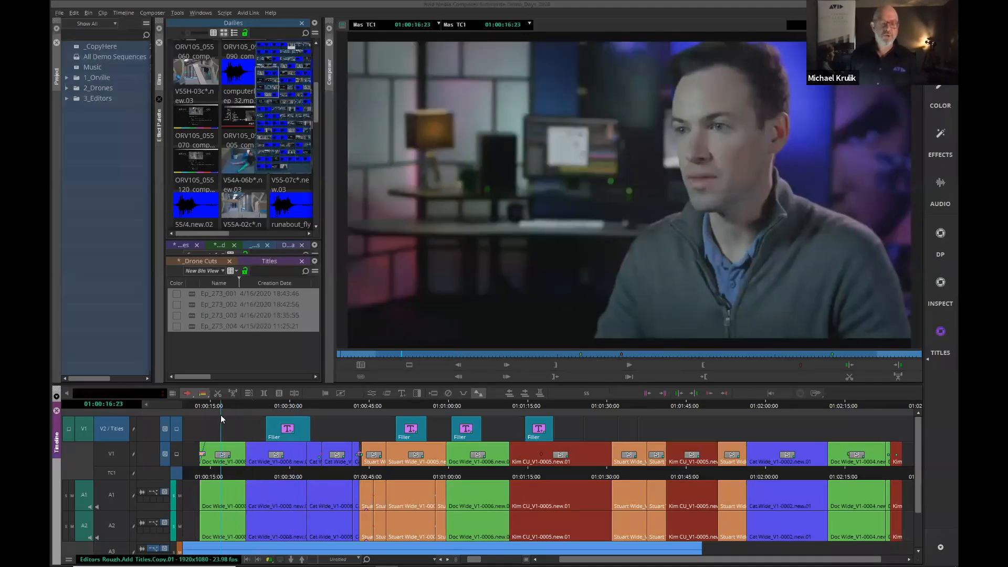
key("i")
left_click(241, 407)
key("o")
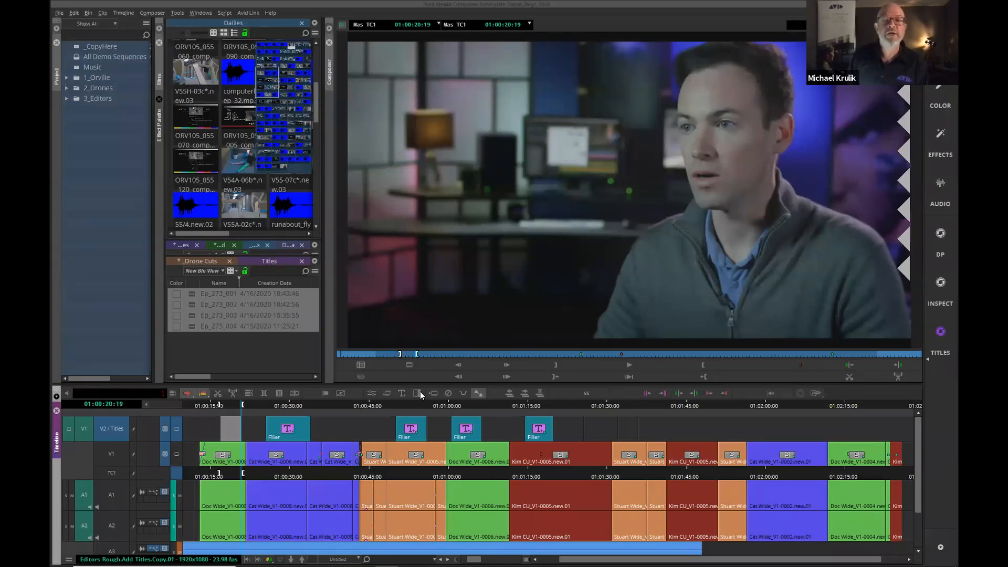
left_click(402, 393)
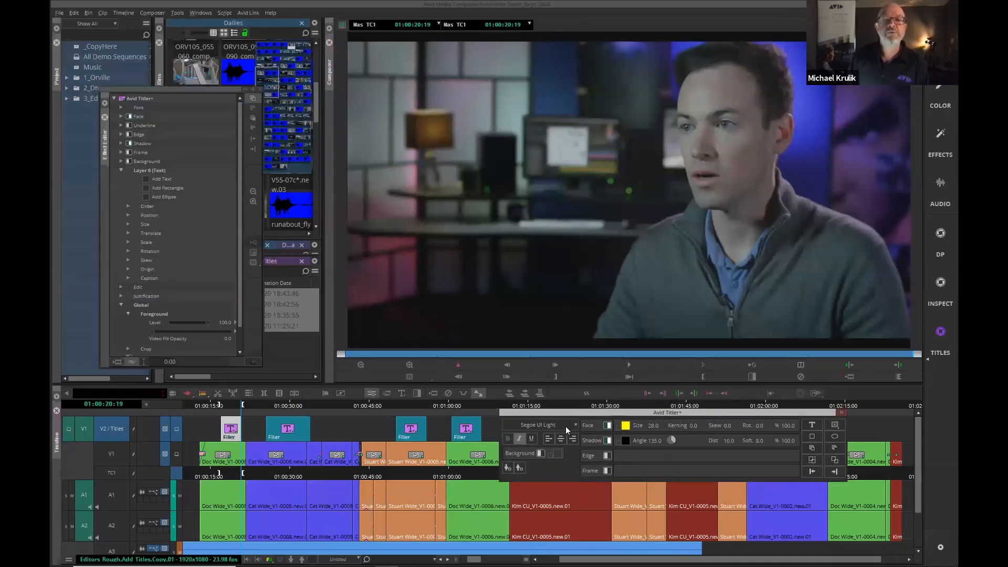
Step: Add a text layer in the lower-left of the frame with the interviewee's name followed by ", ACE", and move it up slightly
left_click(811, 423)
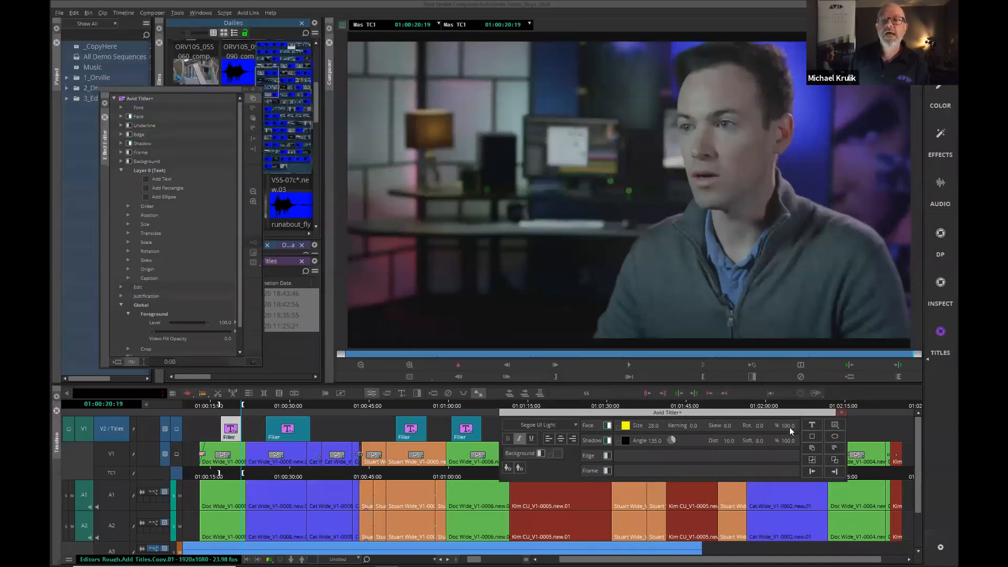
left_click(391, 291)
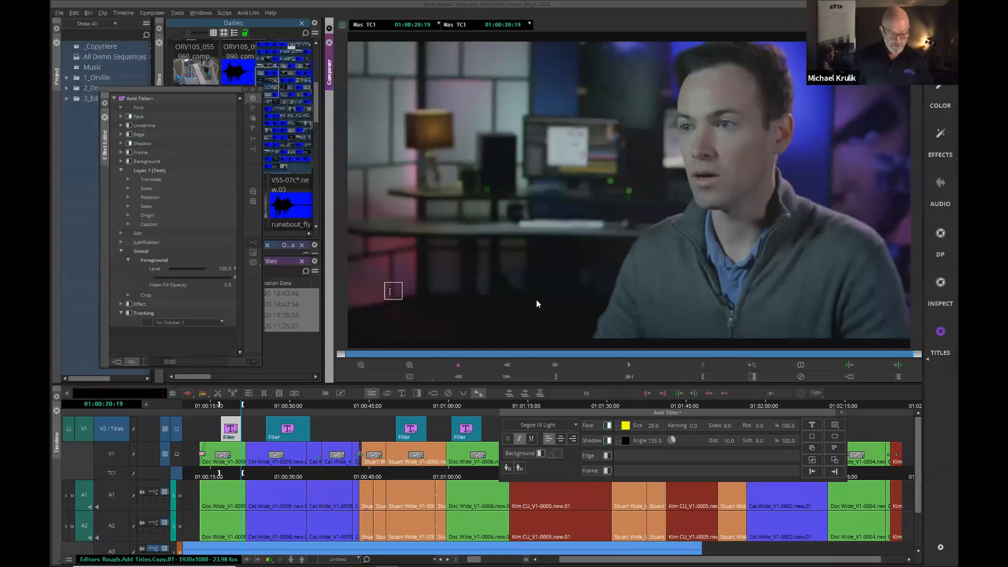
type("Doc")
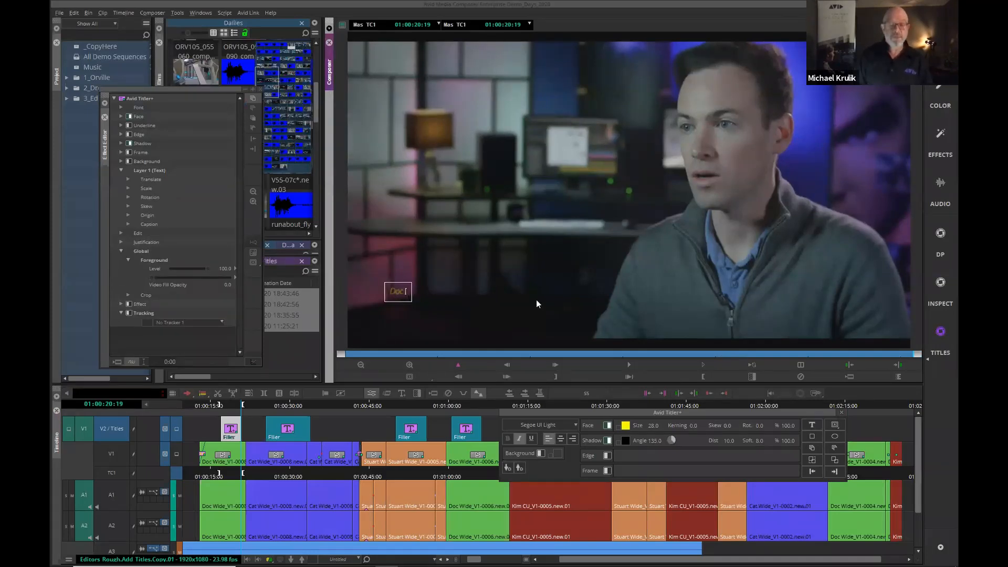
type(" Crot")
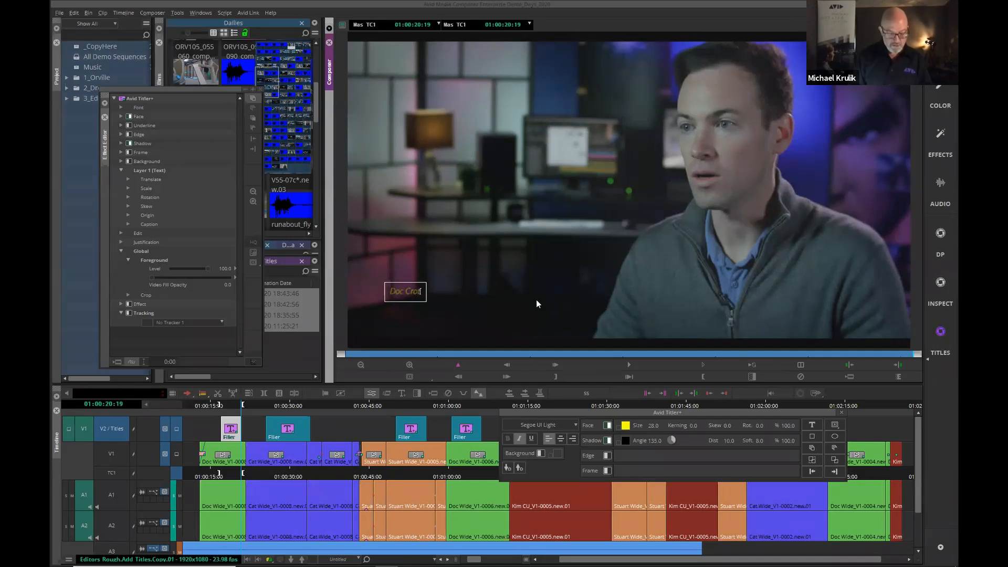
type("aer, ACE")
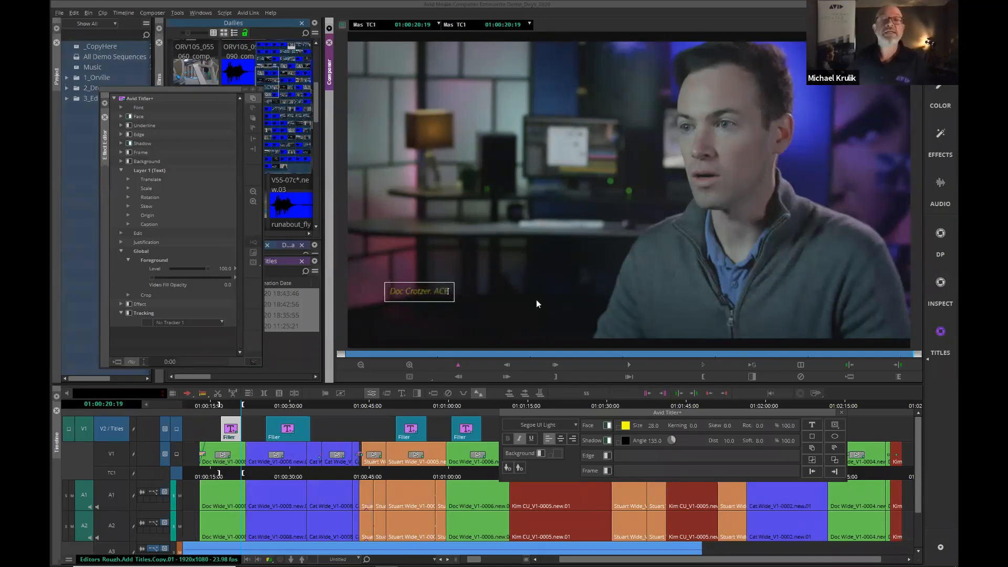
left_click(444, 286)
left_click_drag(443, 286, 444, 268)
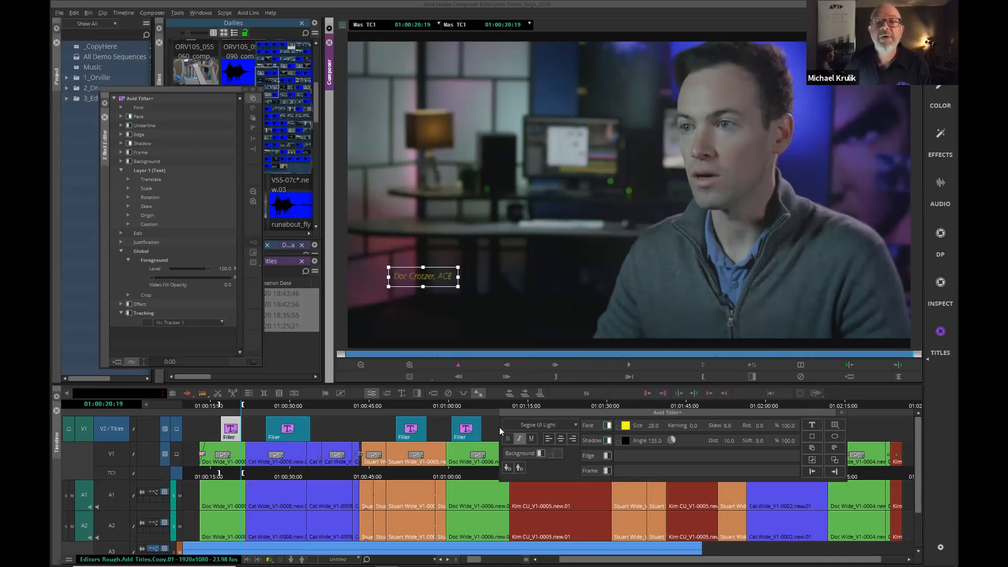
Step: Turn off italics for the name text, enlarge it to size 103, and reposition it slightly higher
left_click(521, 436)
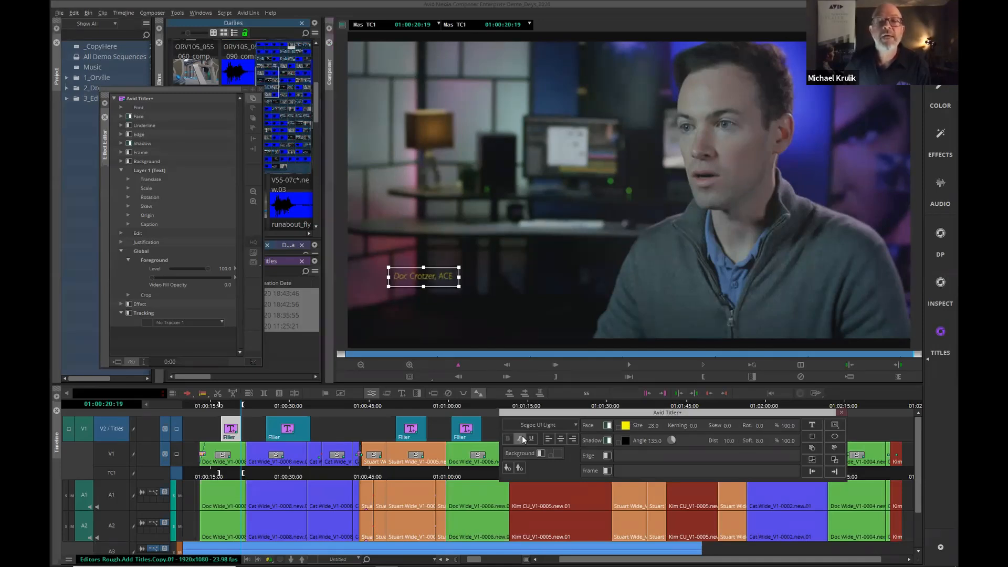
left_click_drag(653, 424, 681, 424)
left_click(576, 276)
left_click_drag(576, 267, 575, 250)
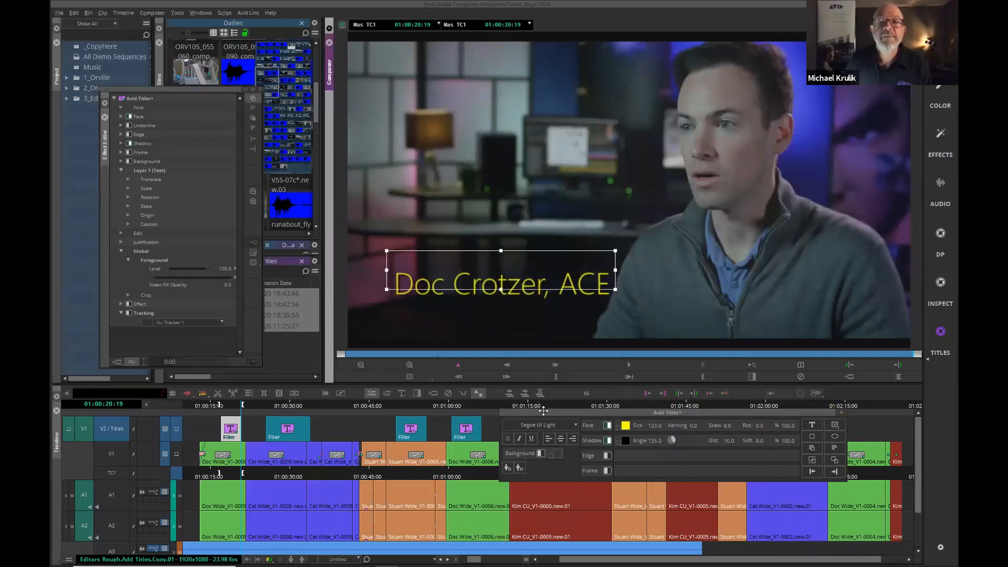
Step: Change the name text's font to Segoe UI Black and set its skew to 14
left_click(559, 424)
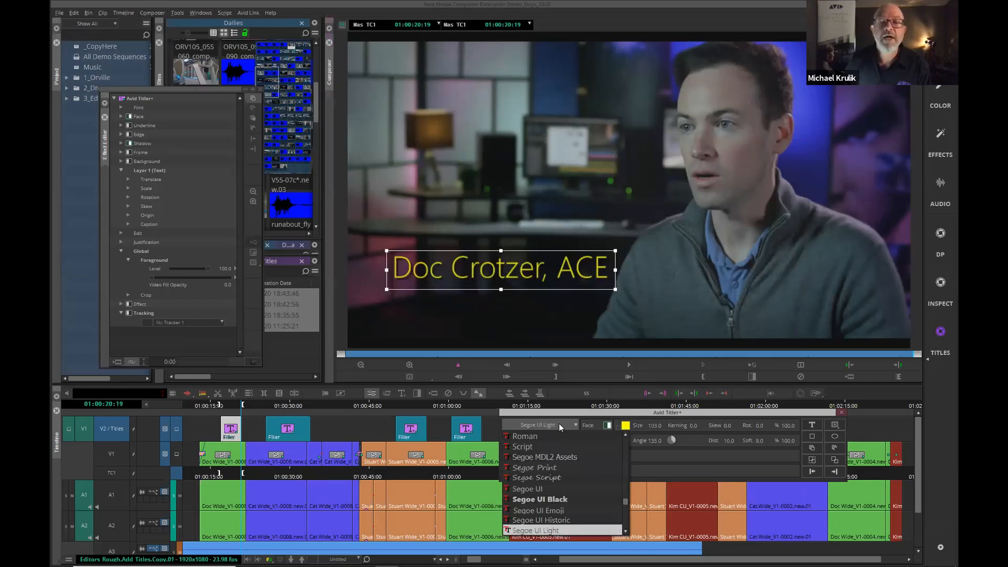
left_click(561, 499)
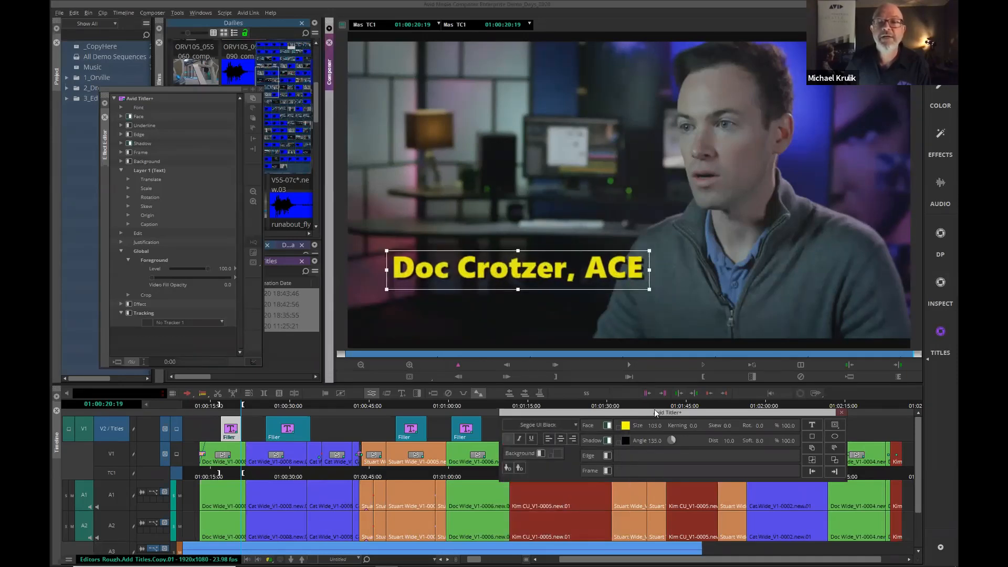
left_click_drag(723, 424, 646, 430)
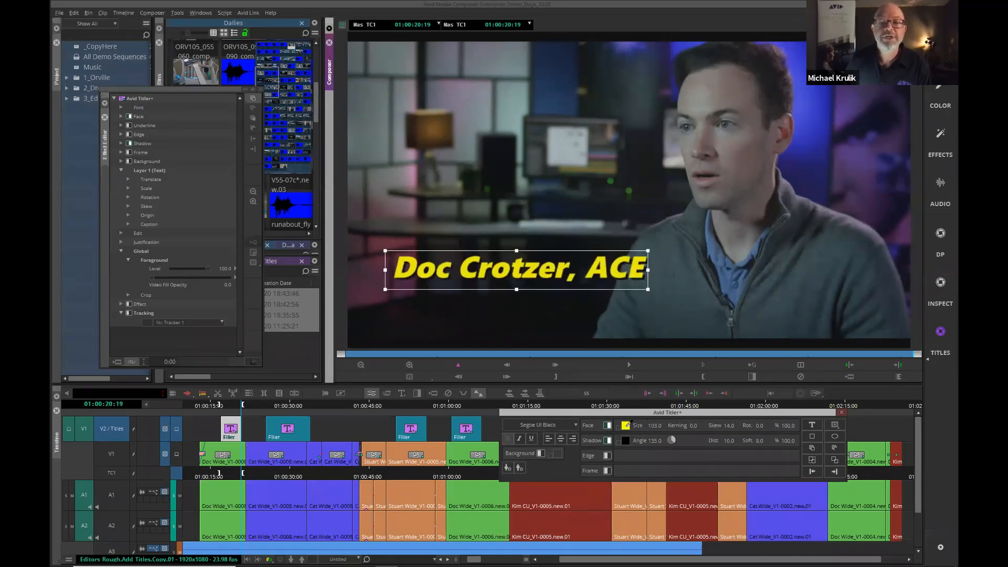
Step: Set the name text's face color to pale yellow, #ffff7f
left_click(626, 426)
left_click_drag(528, 213, 519, 214)
left_click(484, 255)
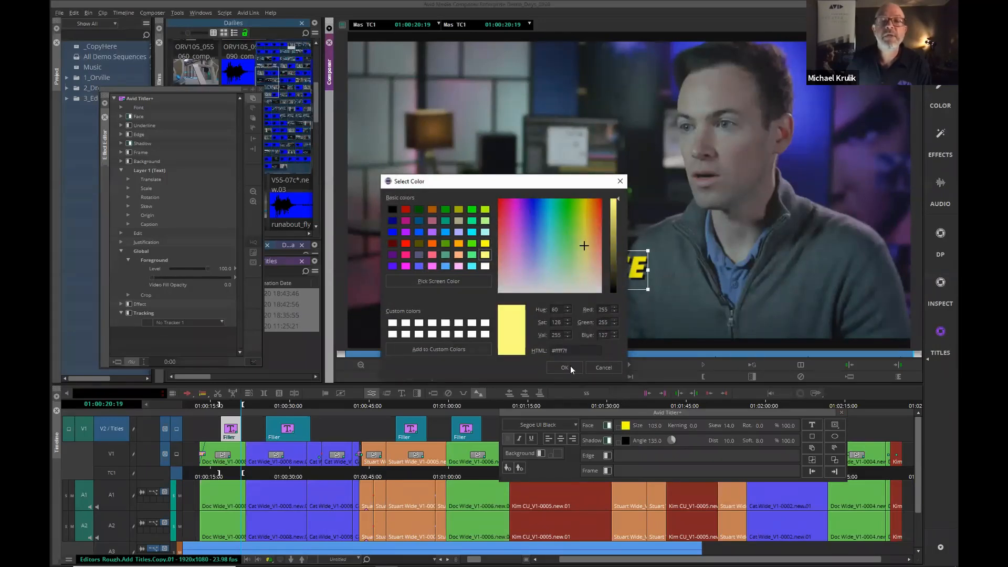
left_click(567, 368)
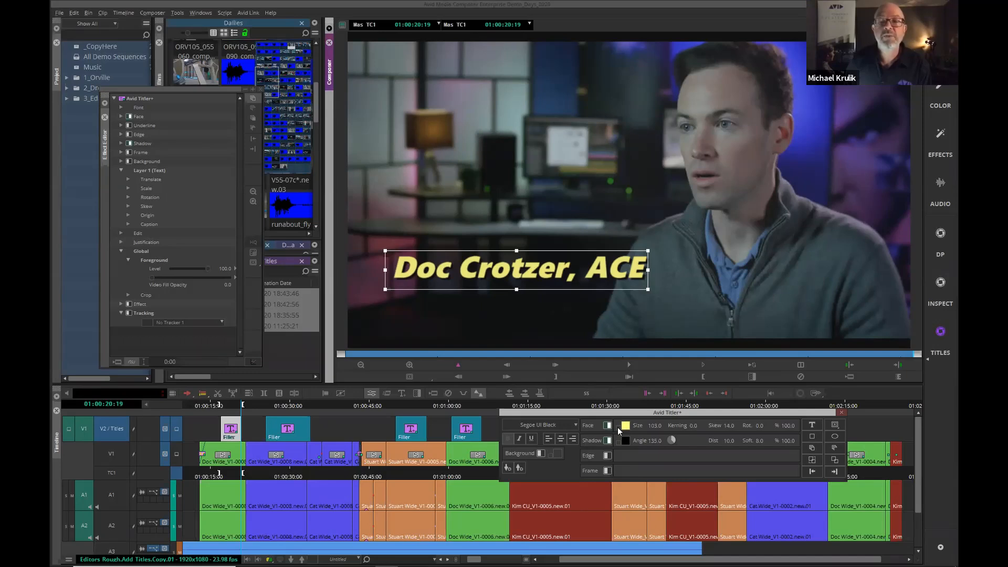
Step: Switch the name text's face to a gradient fill and set its upper-left corner to blue, #0000ff
left_click(618, 427)
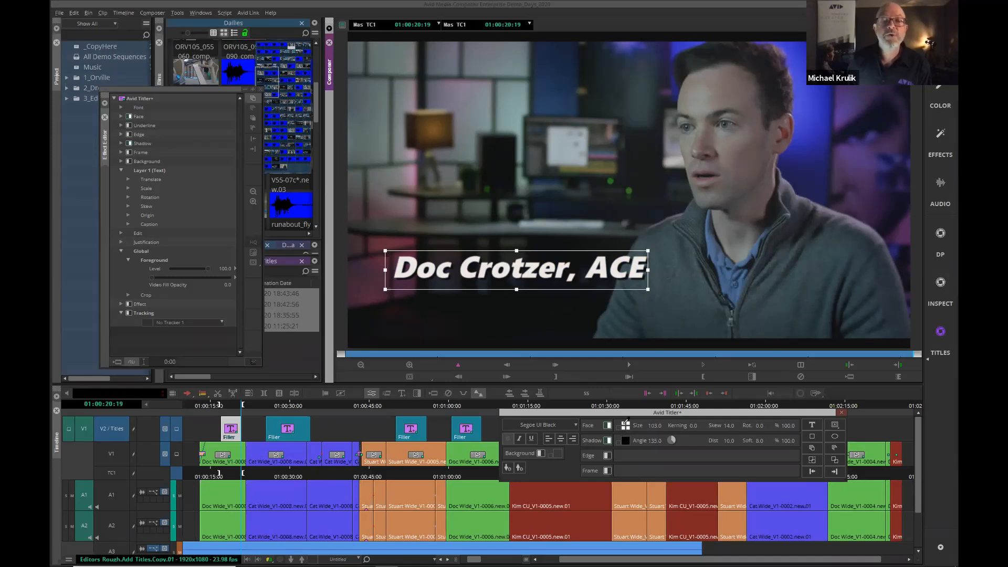
left_click(625, 423)
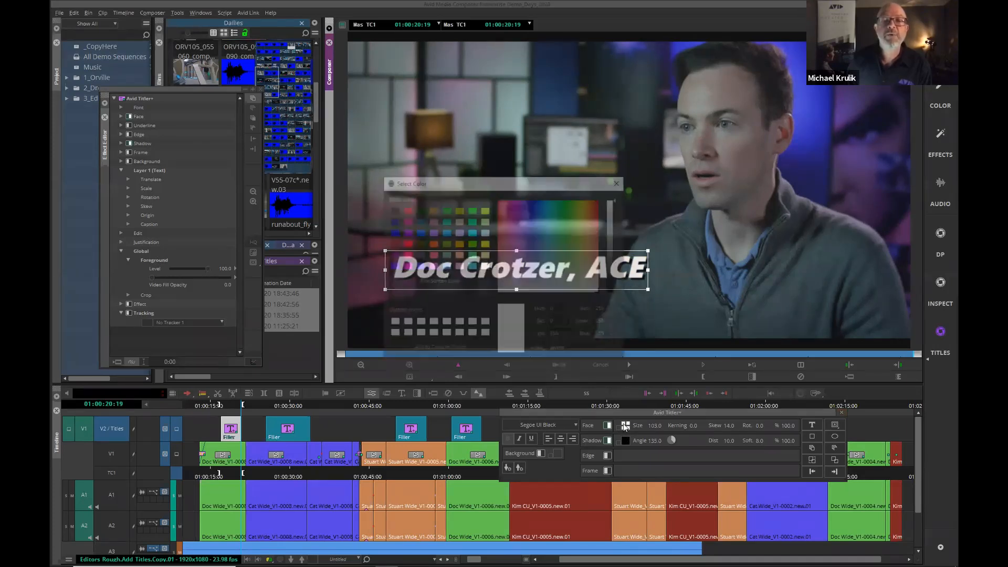
left_click(392, 231)
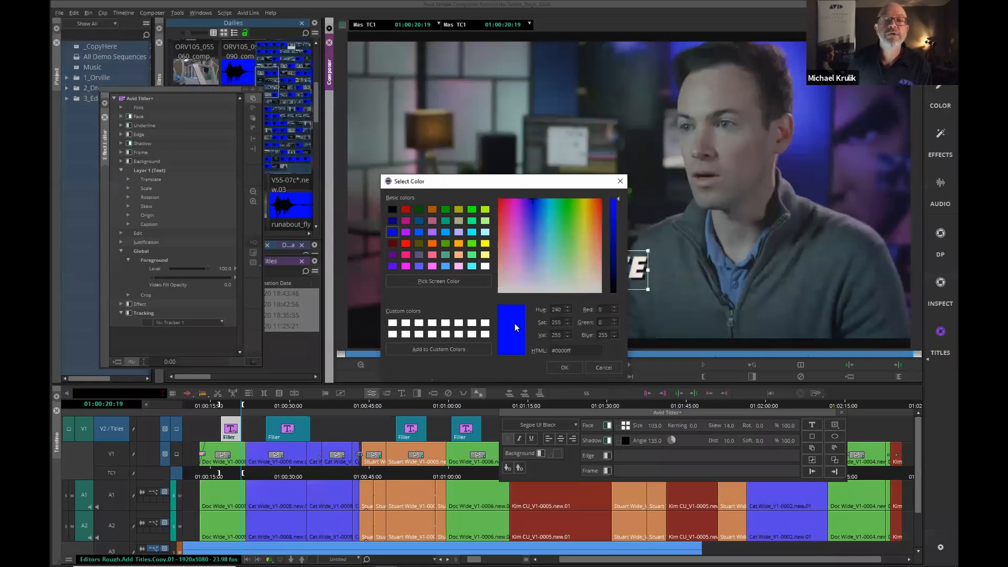
left_click(566, 368)
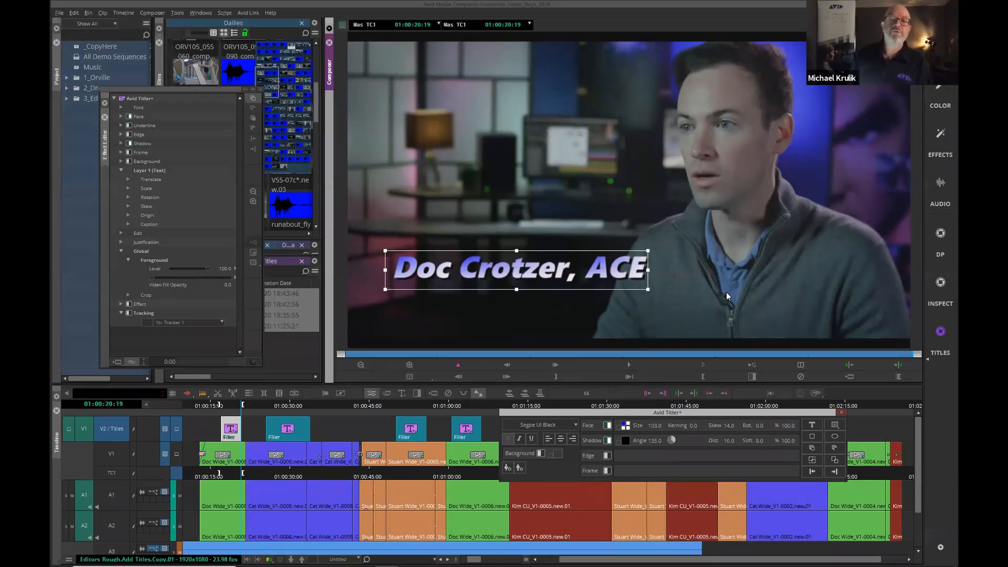
Step: Draw an ellipse in the title and adjust it into a small circle over the background computer monitor
left_click(834, 436)
left_click_drag(547, 117, 604, 174)
mouse_move(711, 197)
left_mouse_down()
mouse_move(629, 198)
mouse_move(573, 139)
left_mouse_up()
left_click_drag(673, 208, 583, 153)
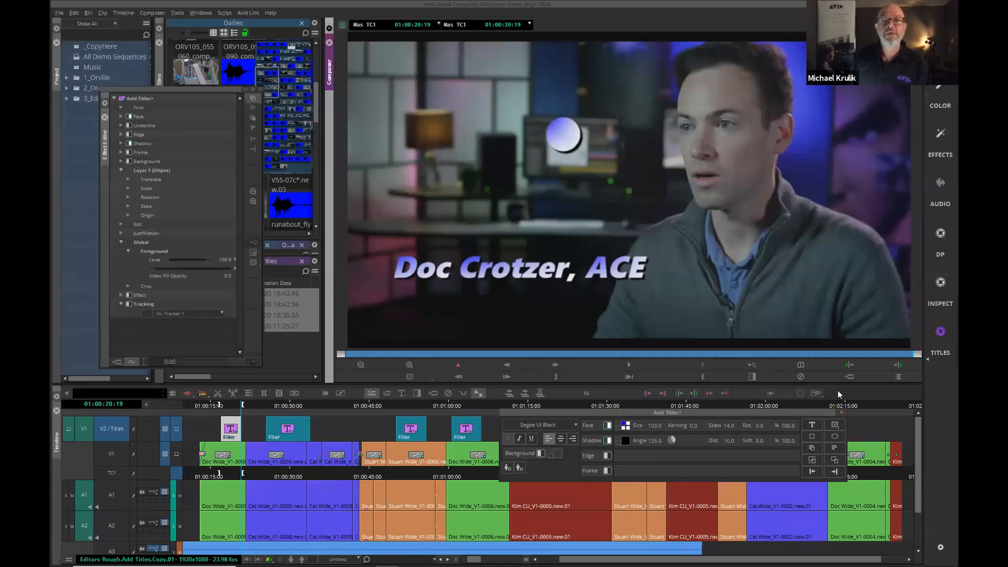
Step: Draw a second ellipse over the man's sweater in the title and delete it
left_click(834, 439)
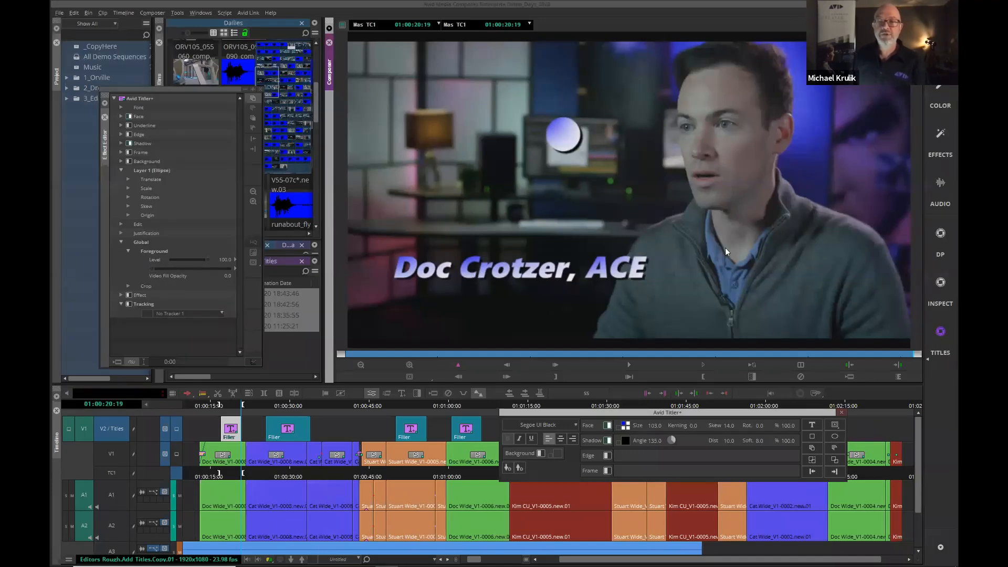
left_click_drag(718, 187, 845, 276)
left_click(739, 228)
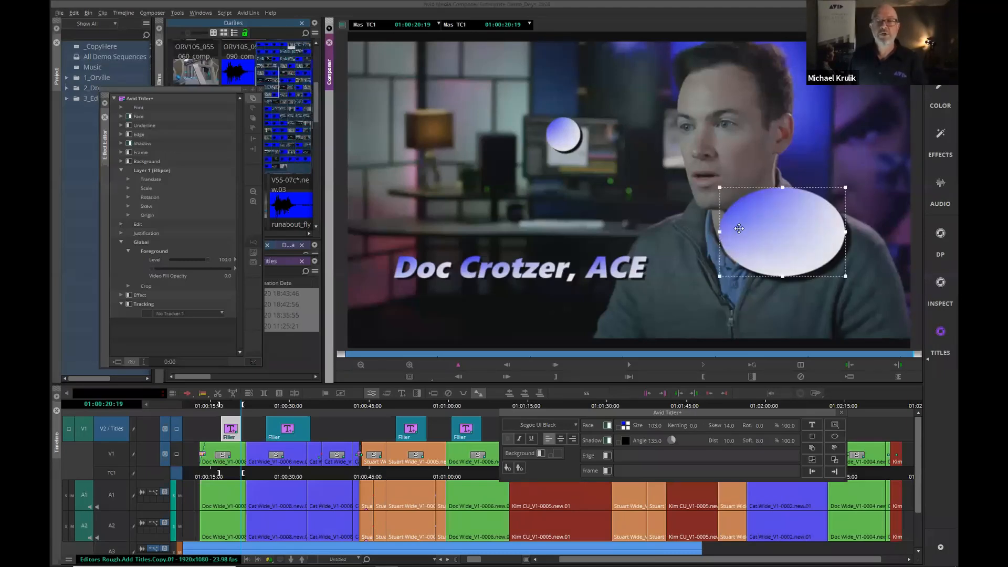
key("Delete")
Step: Delete the small circle and the name text from the title, and remove its title effect from the V2 track
key("Delete")
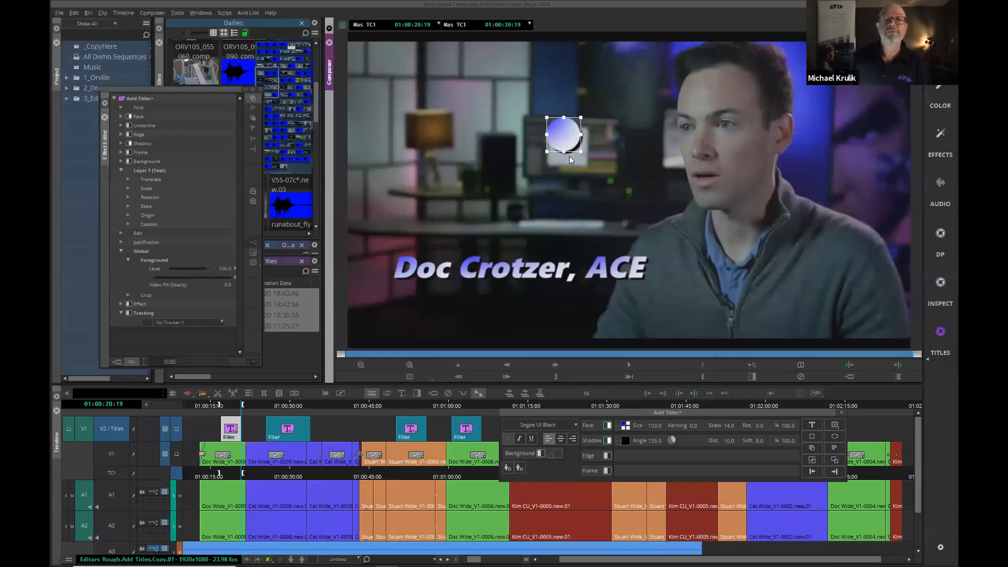
key("Delete")
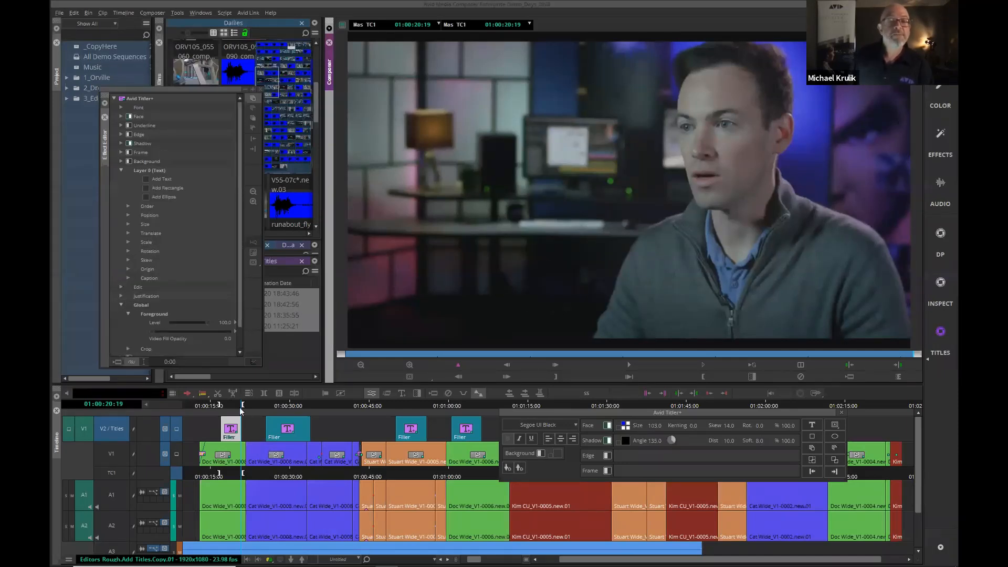
left_click(229, 408)
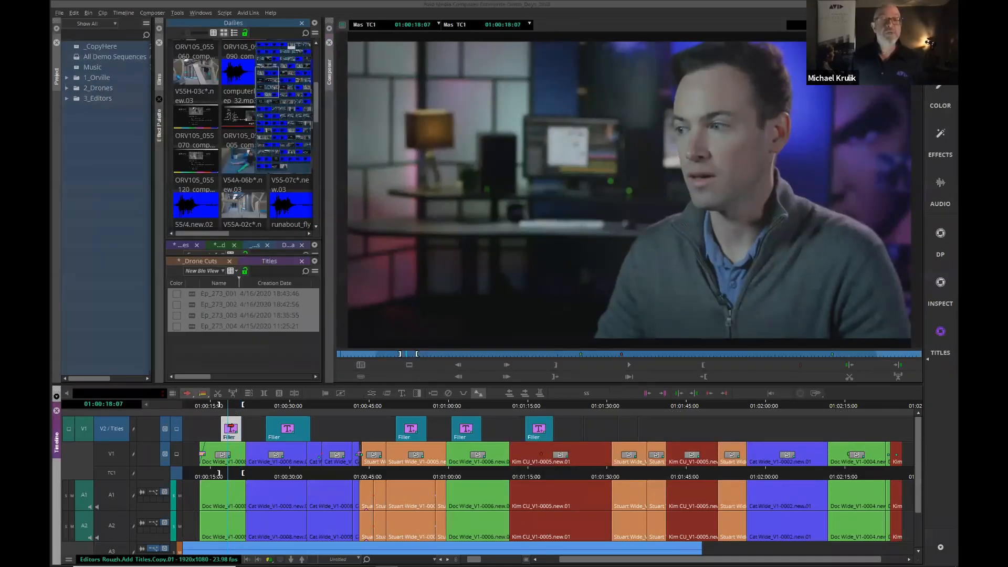
Step: Review the purple-bar lower-third titles on the interview clips in the timeline, playing part of the sequence
left_click(284, 405)
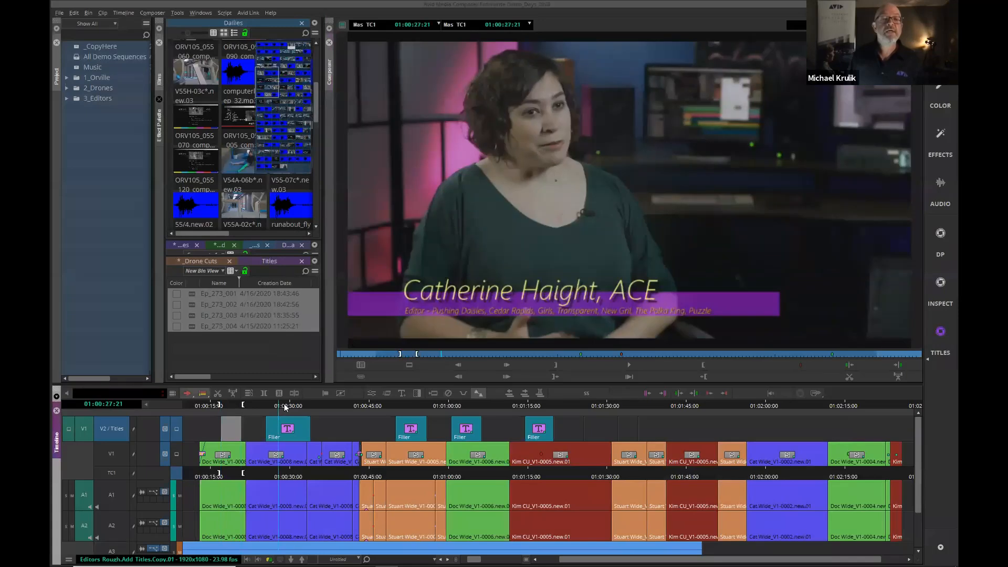
left_click_drag(370, 399, 390, 404)
key("space")
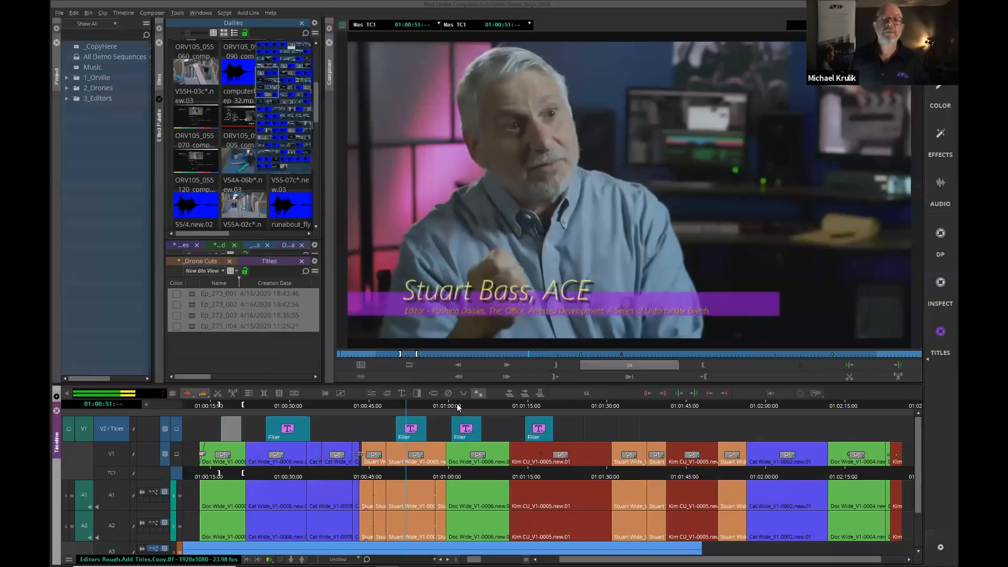
key("space")
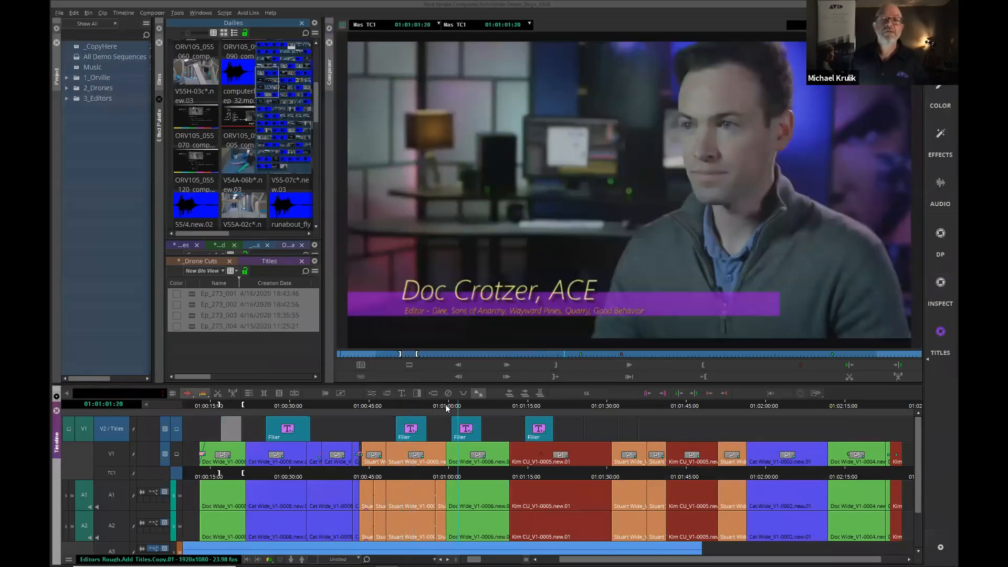
left_click(415, 408)
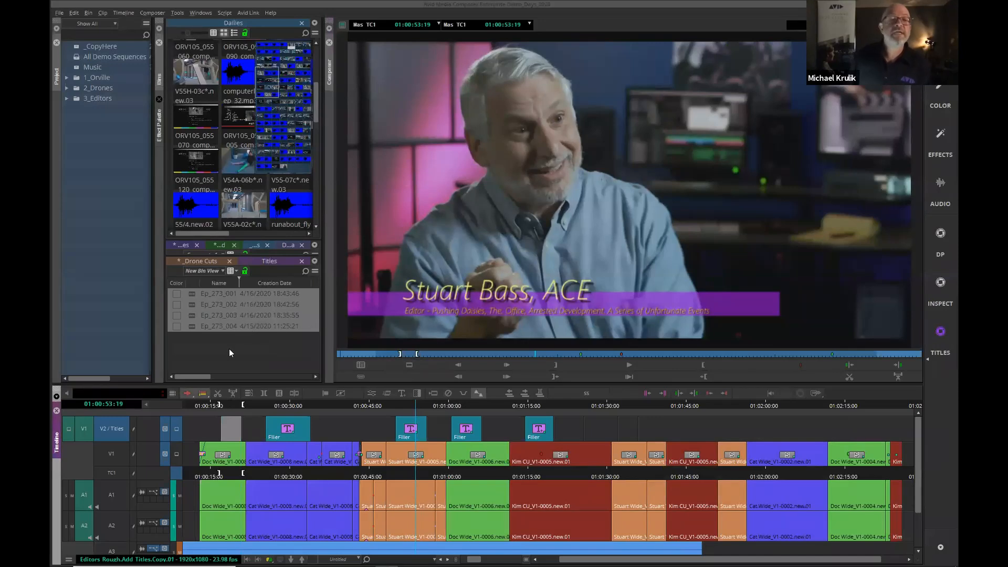
Step: Expand the 3_Editors and Editors folders and open the Titles bin to view the saved title presets
left_click(69, 98)
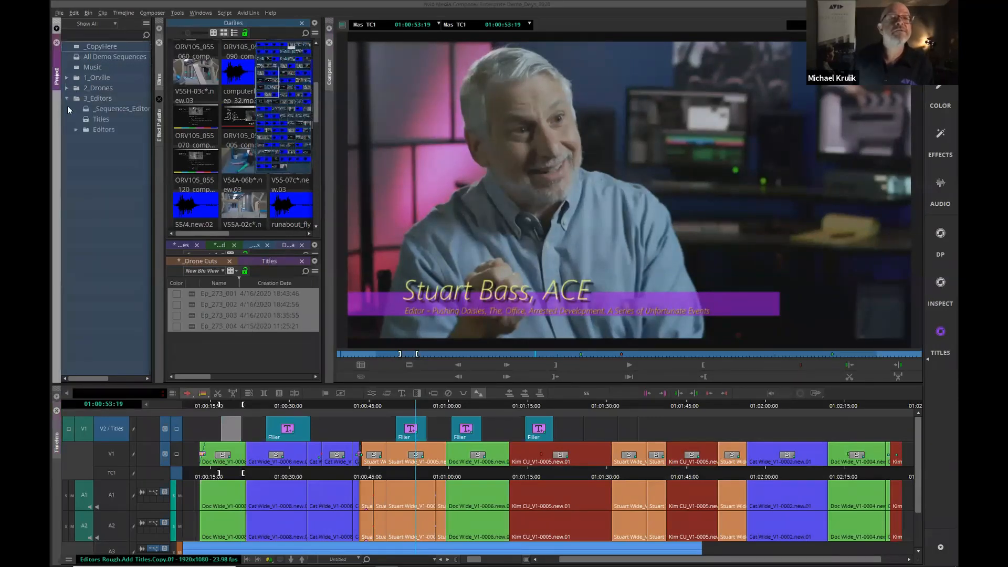
left_click(76, 129)
double_click(101, 119)
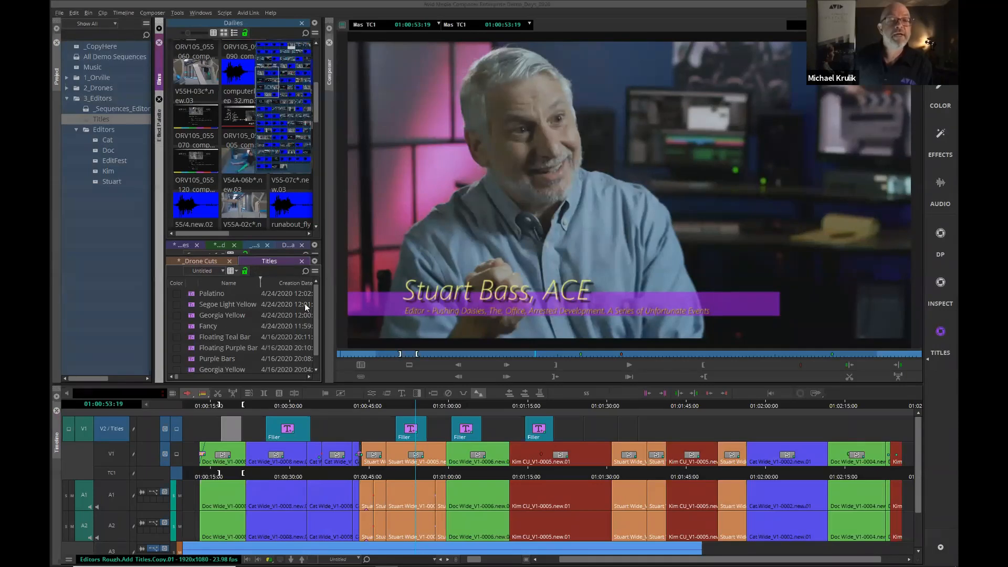
scroll(316, 339, "down", 1)
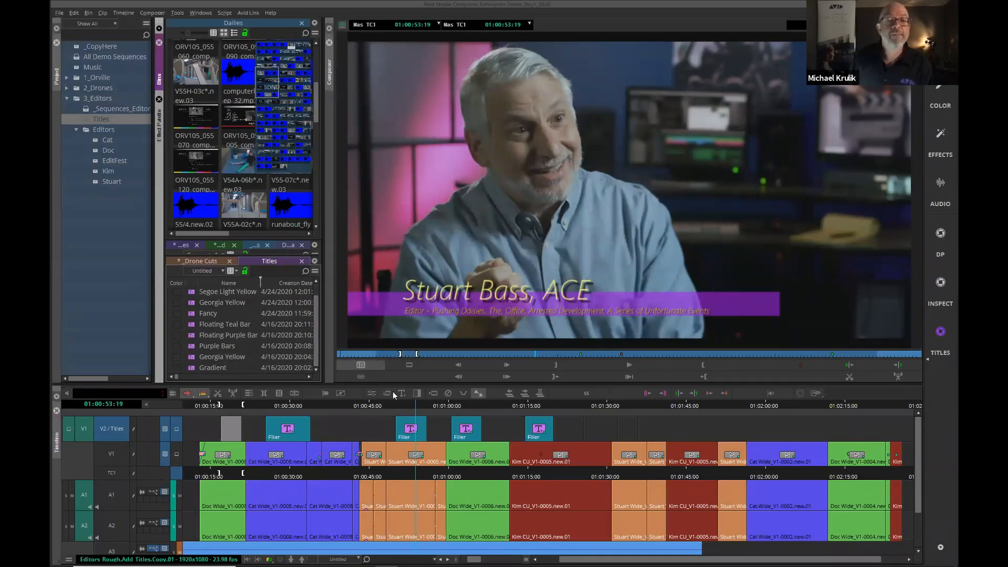
Step: Go to the title at 01:00:29:16 and try to apply the saved Purple Bars preset to it
left_click(324, 406)
left_click(288, 406)
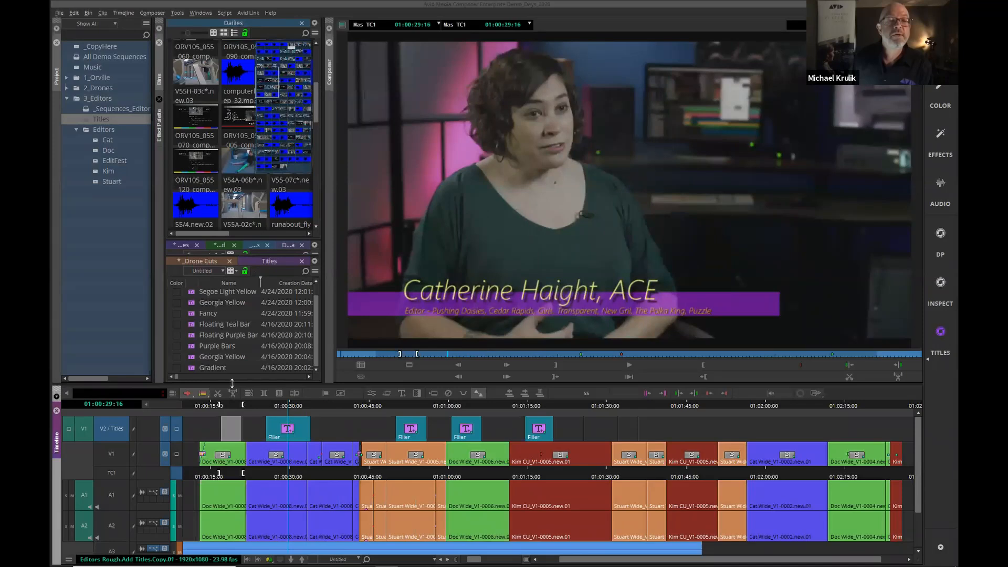
left_click_drag(192, 360, 287, 428)
left_click_drag(195, 347, 288, 429)
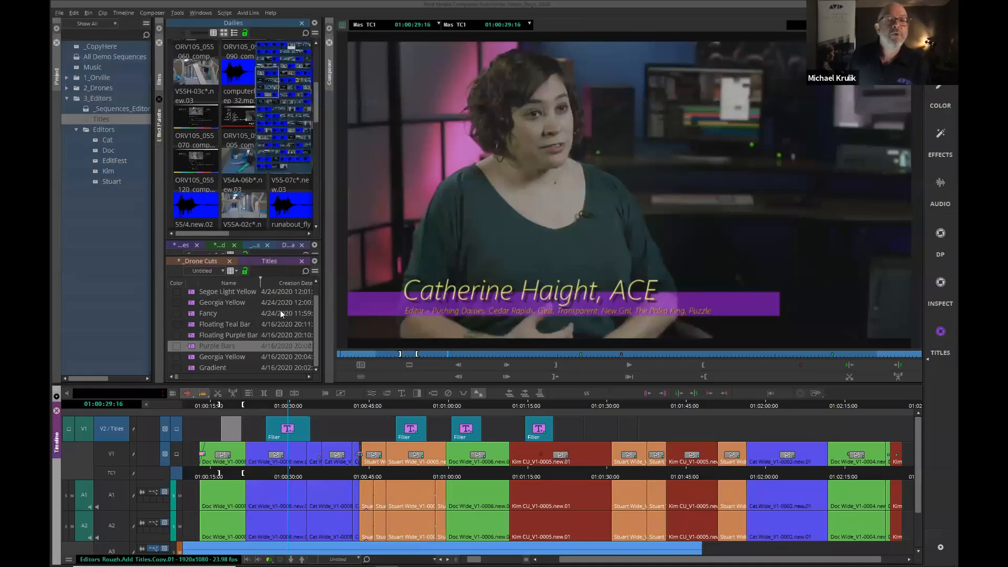
left_click_drag(314, 322, 310, 313)
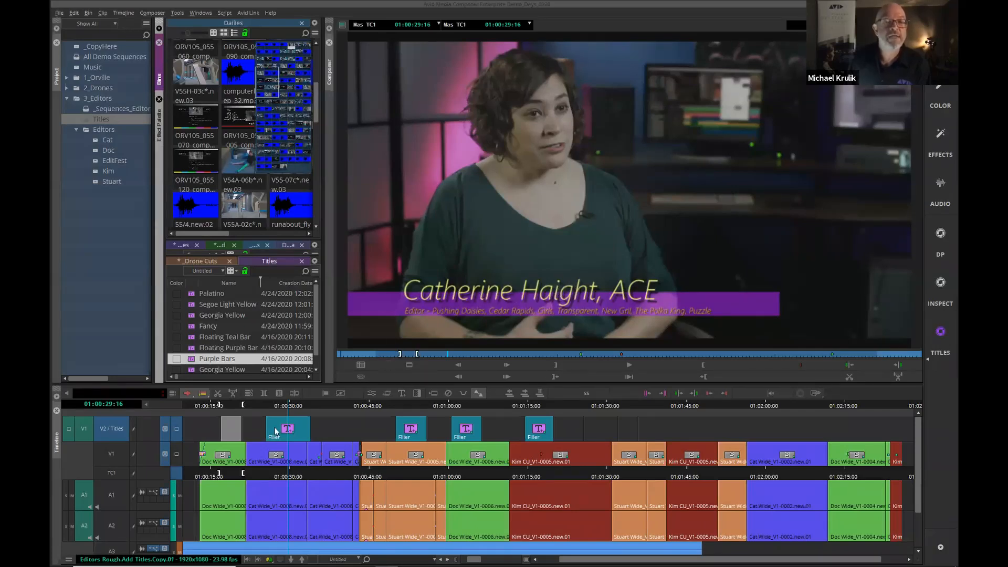
Step: Open the title at 01:00:29:16 for editing in Avid Titler+ with its name text selected, and move the Effect Editor over the timeline
left_click(292, 427)
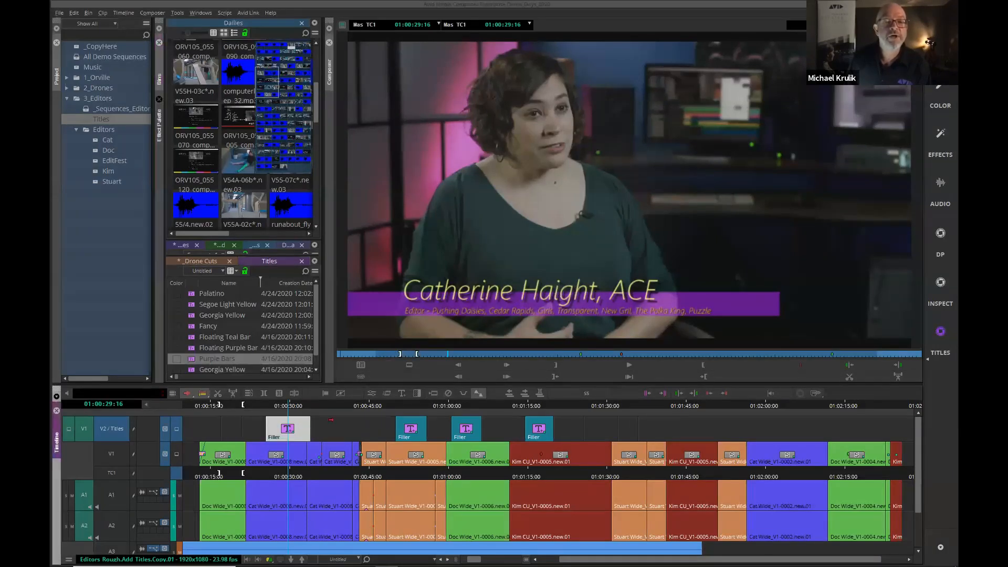
left_click(402, 392)
left_click_drag(189, 87, 305, 401)
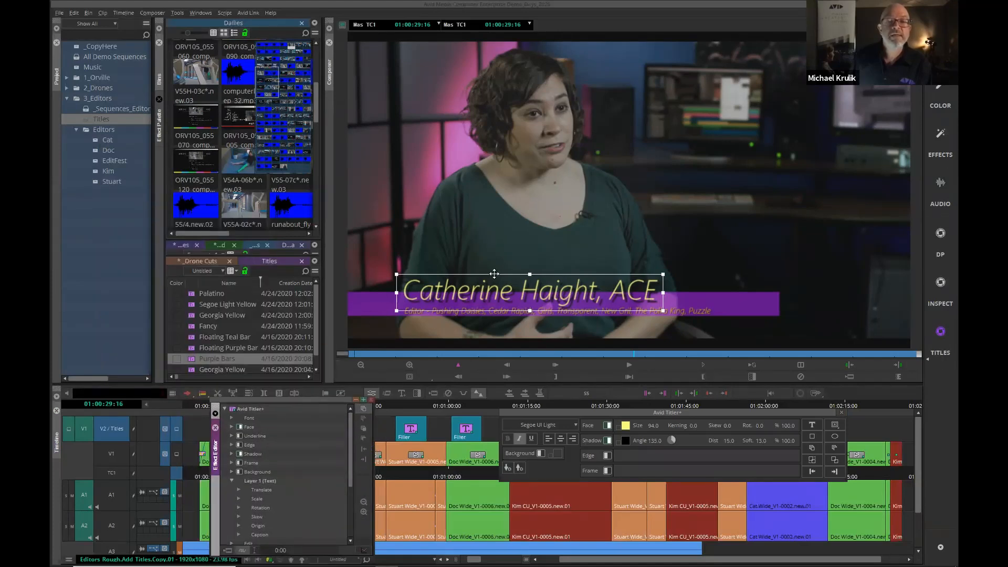
Step: Apply the saved Palatino preset to the selected name text, and replace it with the Segoe Light Yellow preset
left_click(195, 295)
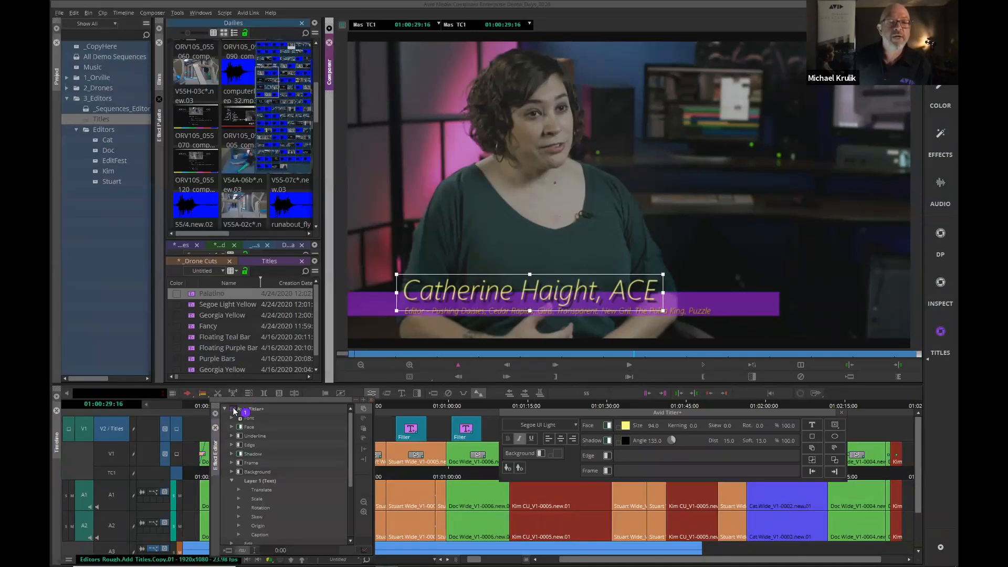
left_click(234, 411)
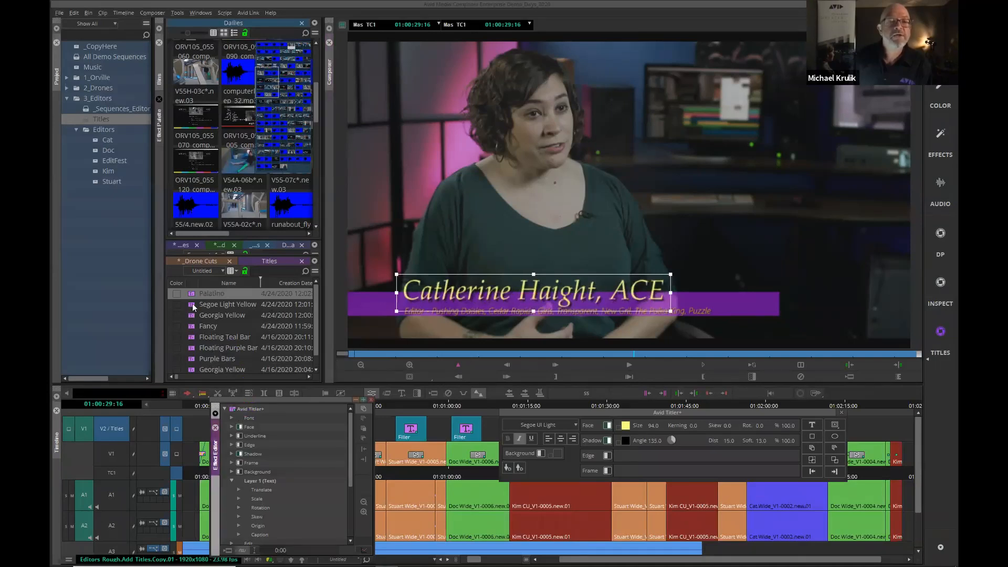
left_click(216, 304)
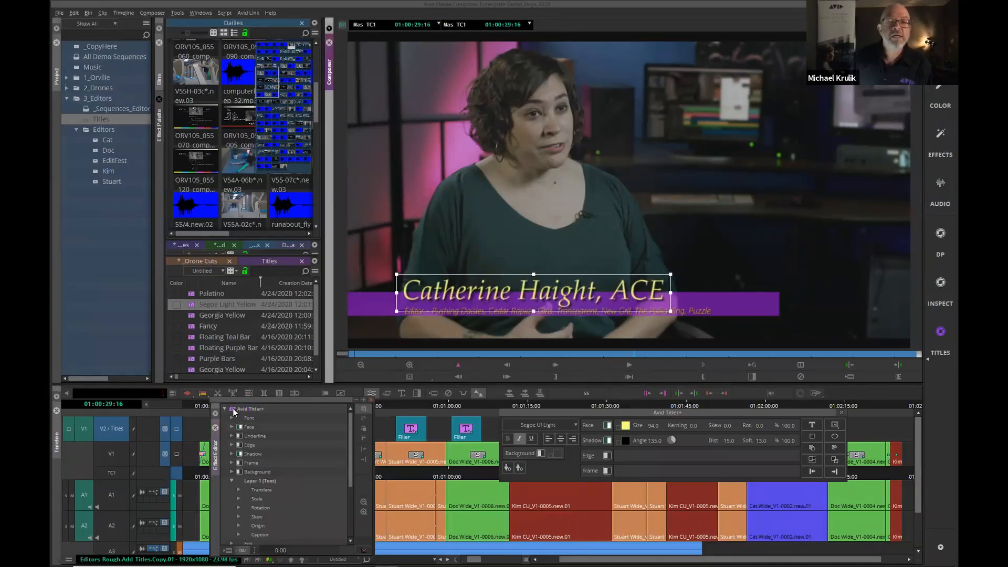
left_click(235, 411)
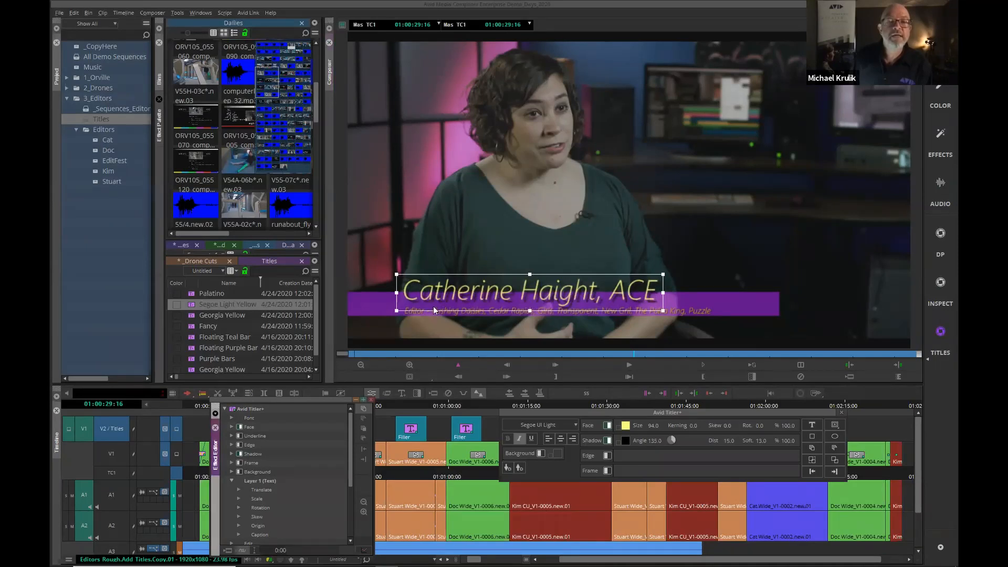
Step: Open the title at 01:00:52:02 for editing in Avid Titler+ and select its name text
left_click_drag(333, 399, 265, 380)
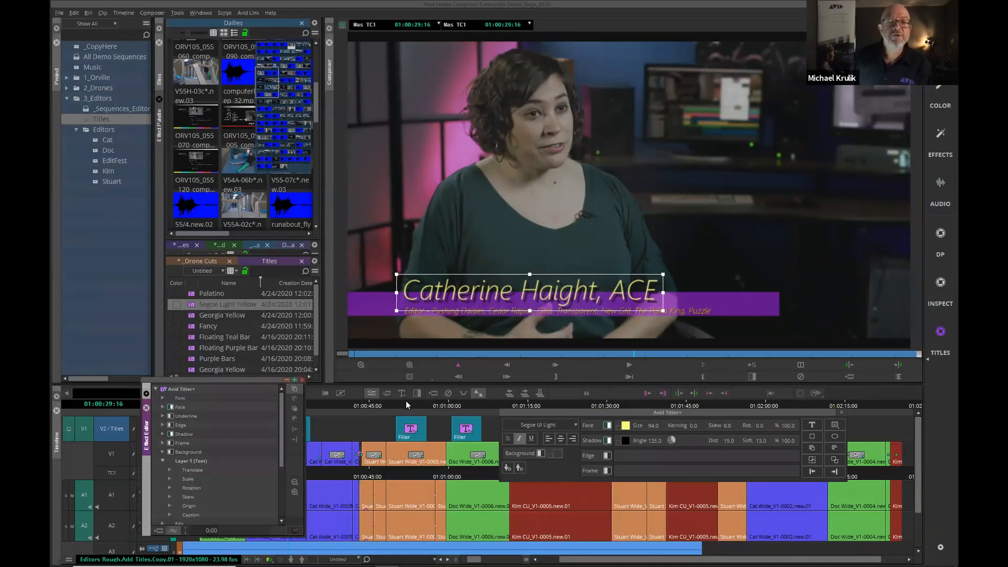
left_click(408, 404)
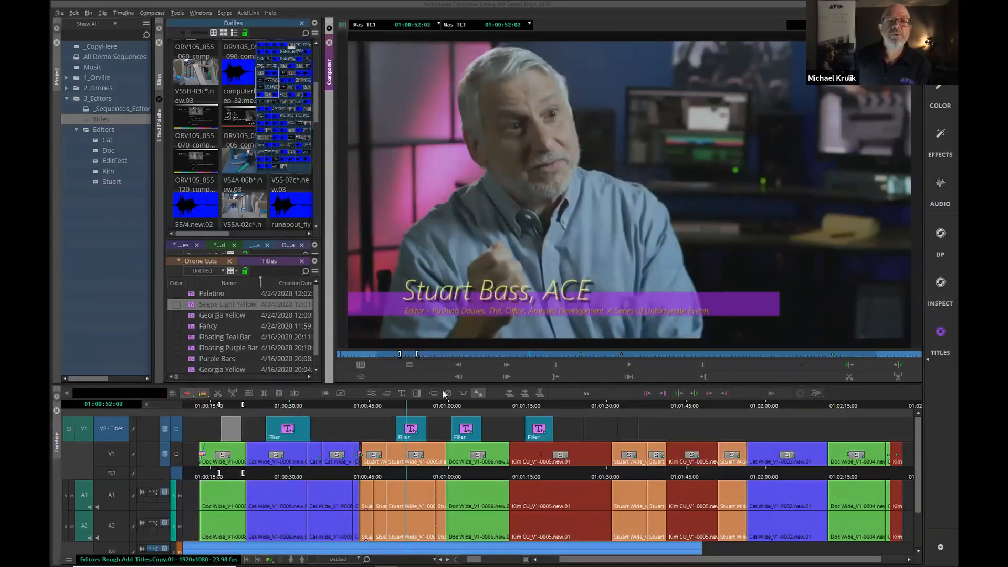
left_click(404, 428)
left_click(400, 394)
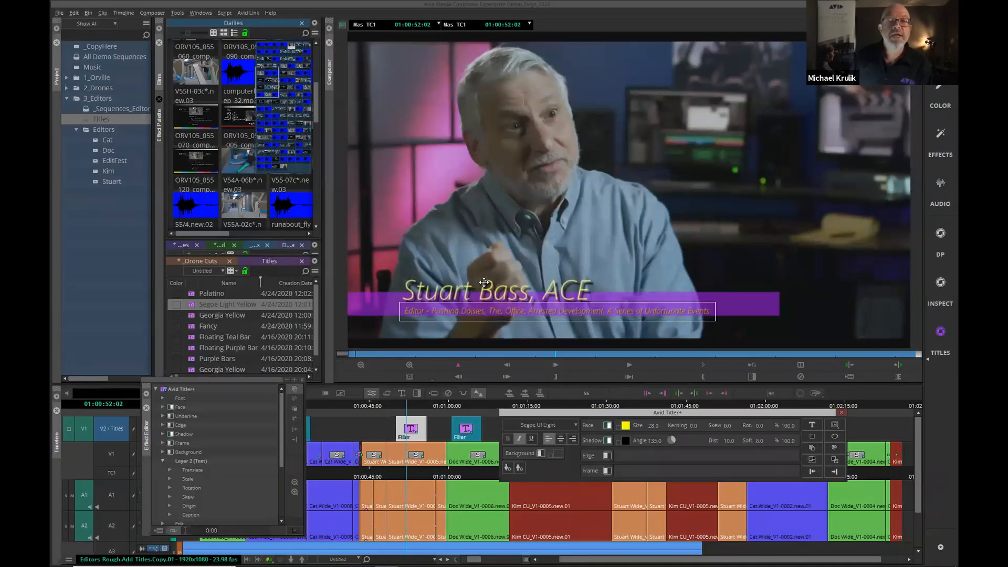
left_click(483, 282)
left_click(482, 276)
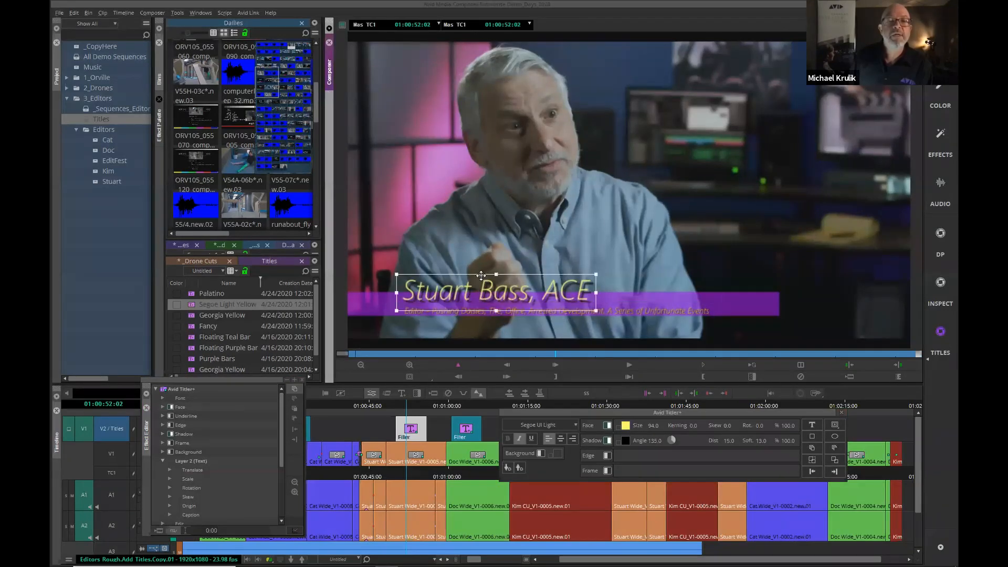
Step: Apply the saved Palatino preset to the selected name text and close the Effect Editor
left_click(192, 296)
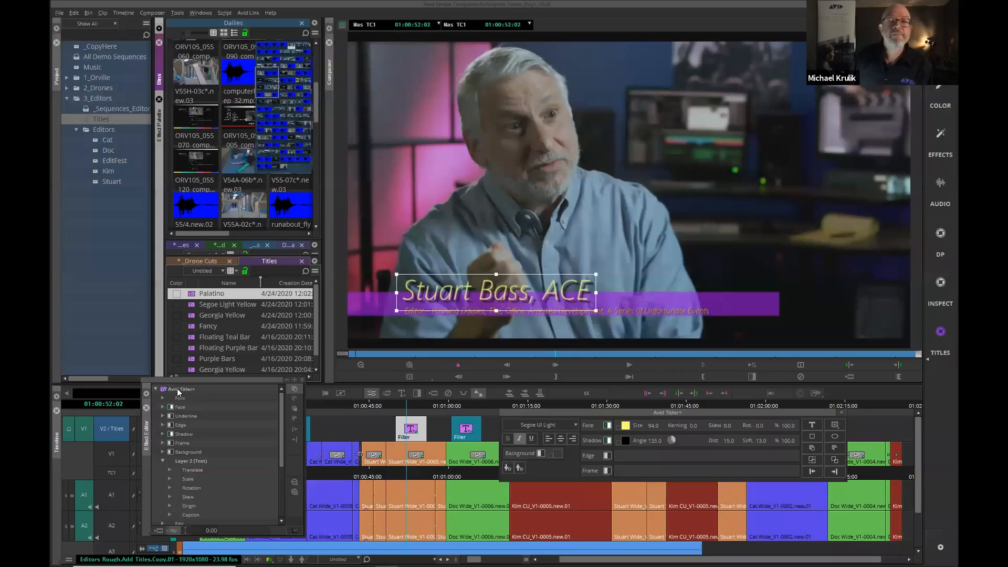
left_click_drag(178, 391, 179, 392)
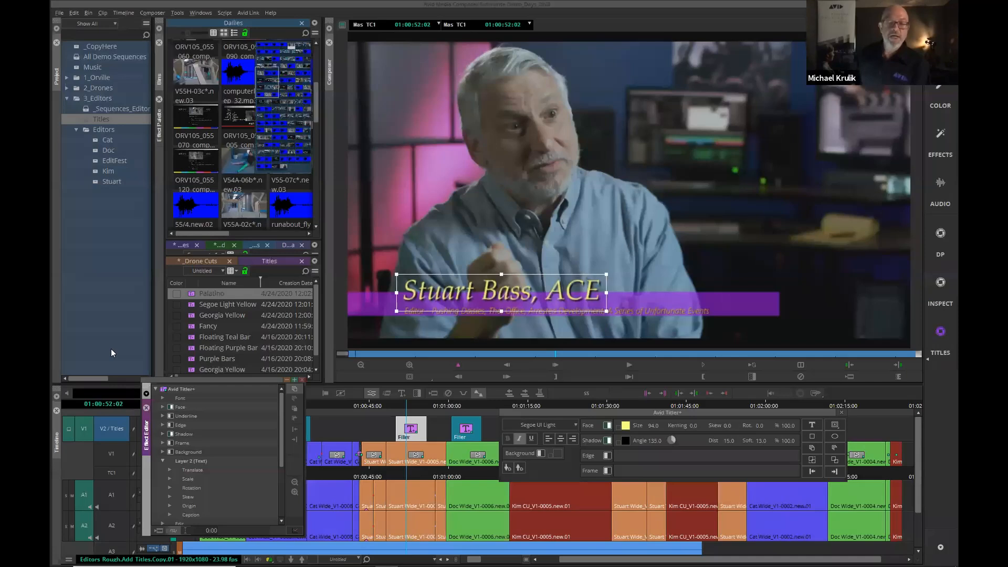
left_click(302, 381)
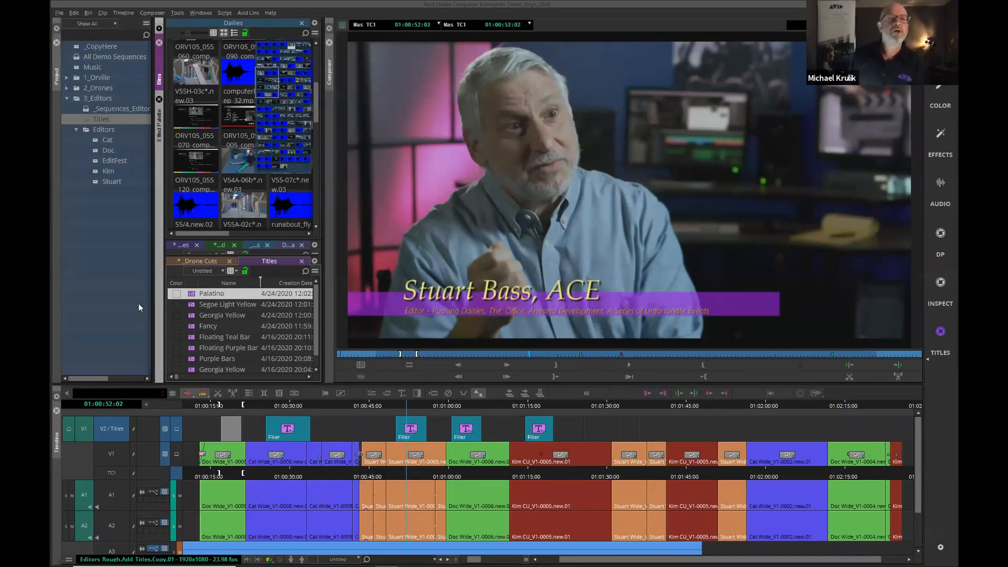
Step: Switch to the workspace with side-by-side source and record monitors and load the Strip Silence.Copy.01 sequence
left_click(95, 260)
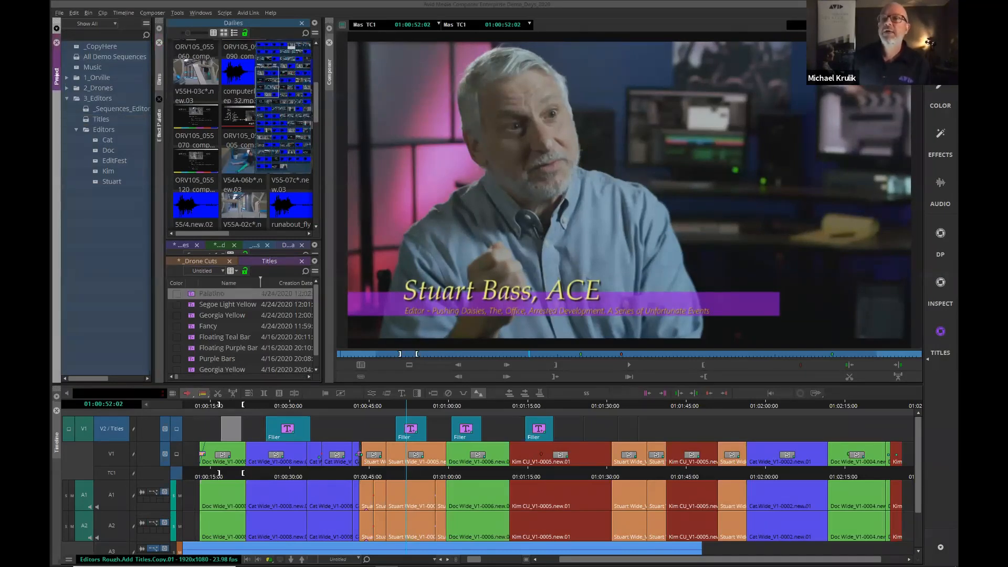
left_click(941, 36)
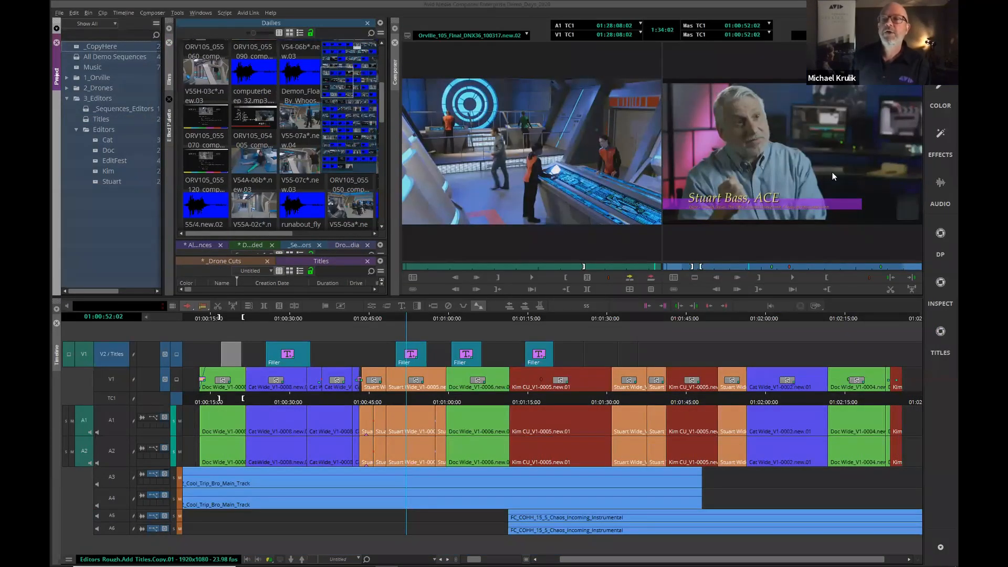
left_click(878, 35)
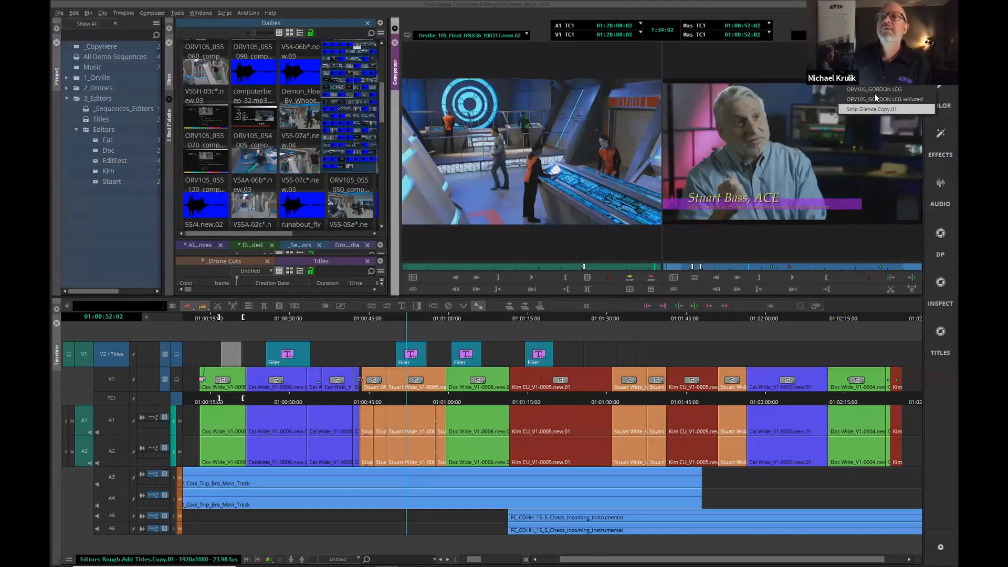
left_click(876, 109)
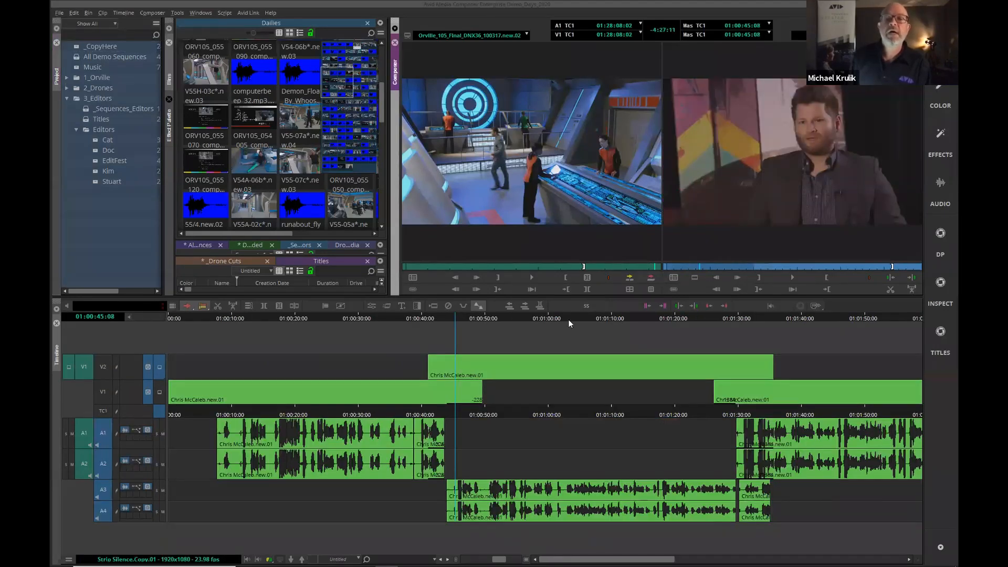
Step: Match frame the V2 track at 01:00:58:11 into the source monitor, and go to 00:04:36:16 in the source clip
left_click(539, 318)
right_click(104, 395)
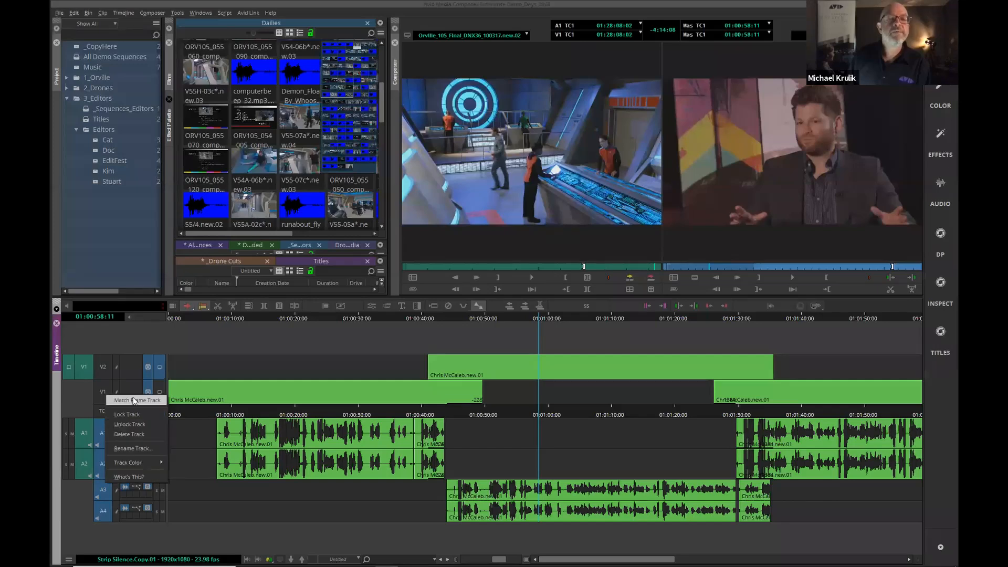
right_click(102, 364)
left_click(133, 369)
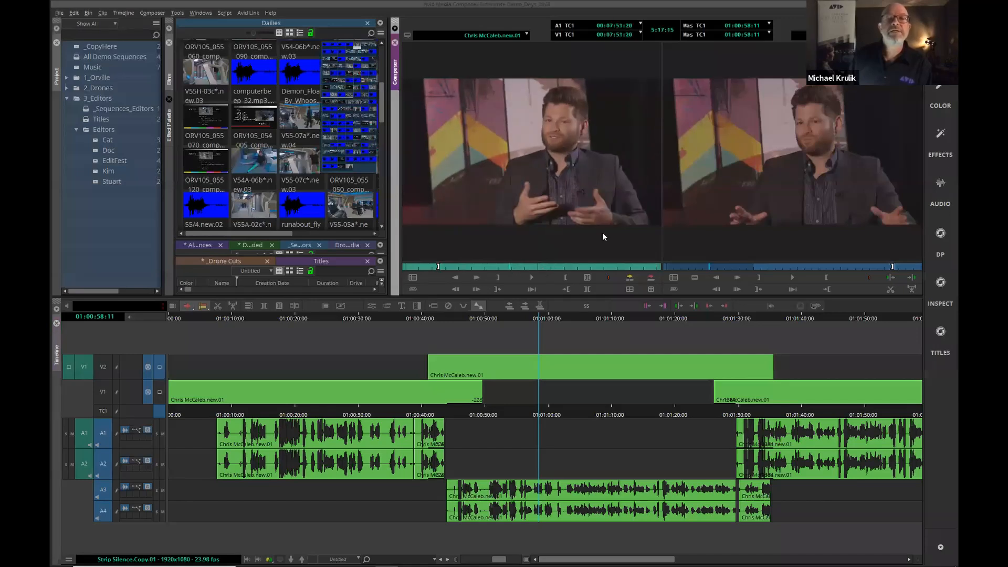
left_click(467, 267)
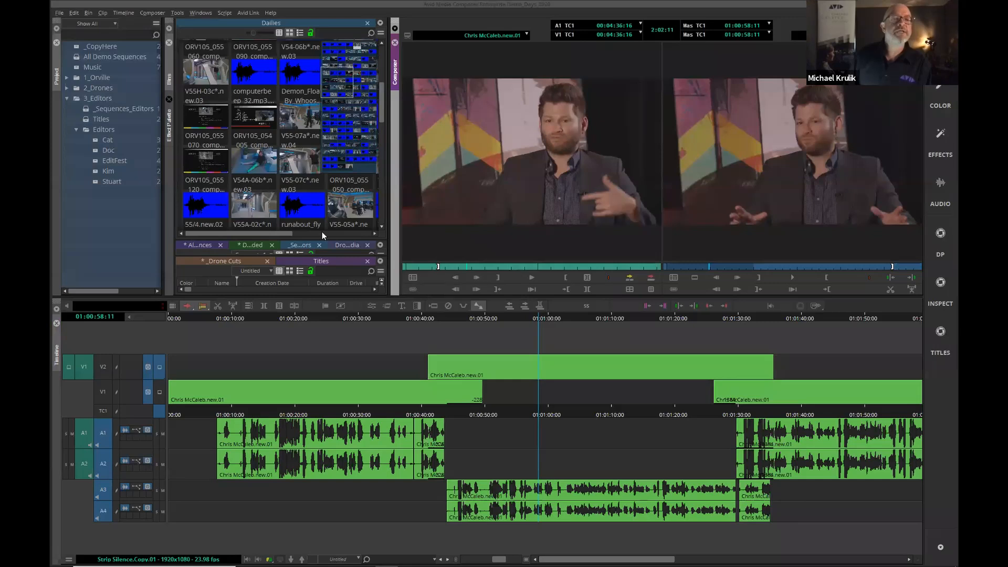
Step: Set the project's color space to RGB ACES in the format settings and move the settings window clear of the source monitor
left_click(59, 14)
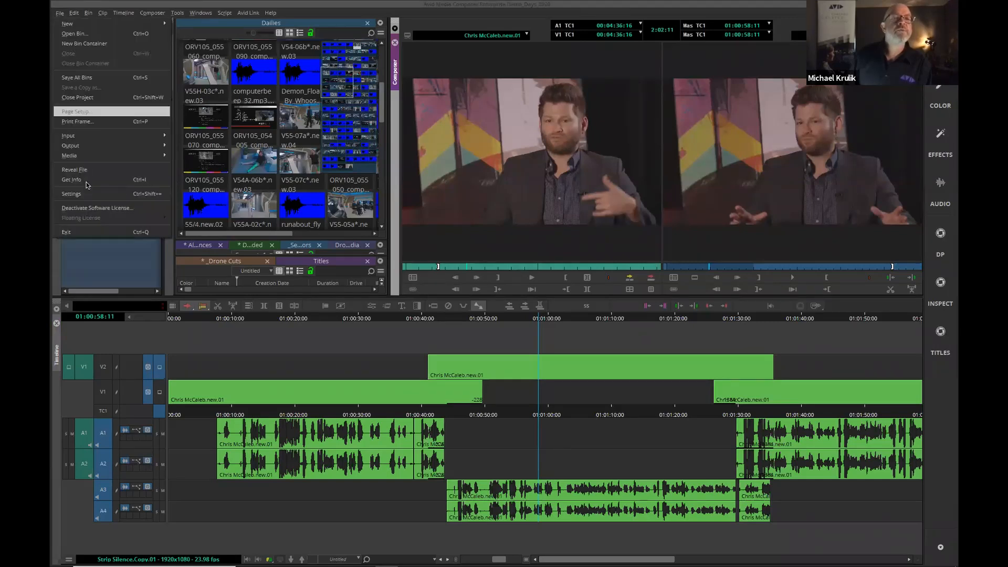
left_click(158, 193)
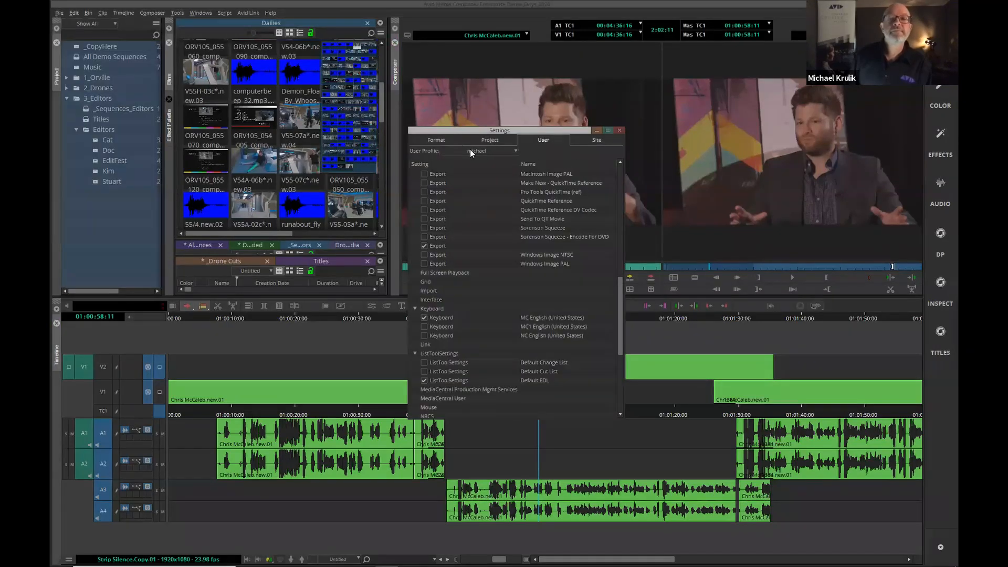
left_click(440, 141)
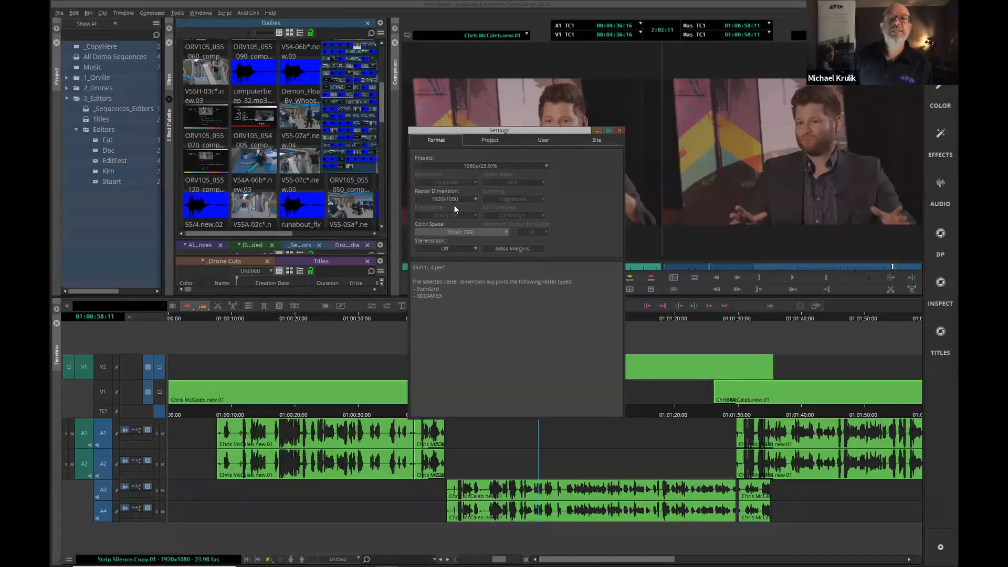
left_click(488, 234)
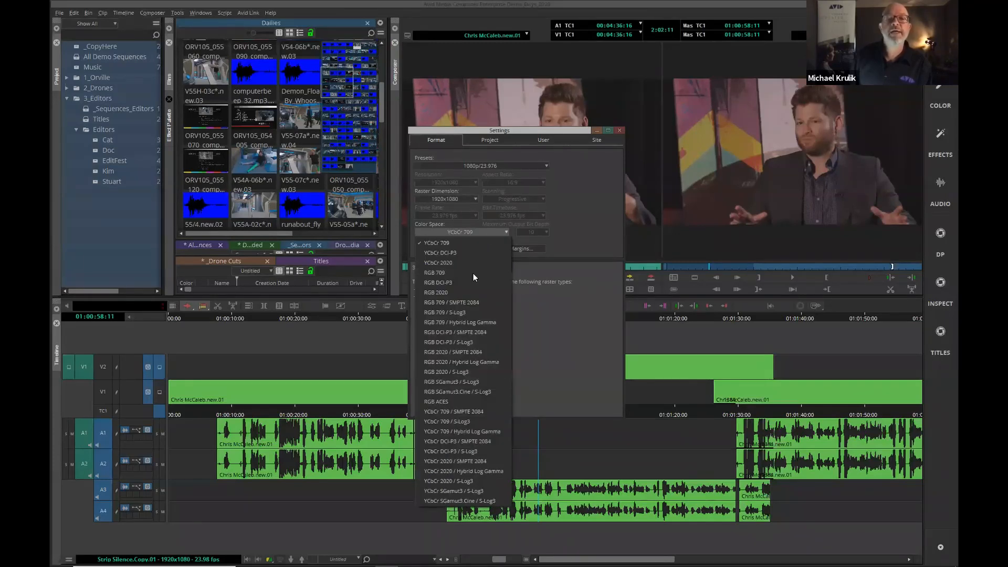
left_click(452, 402)
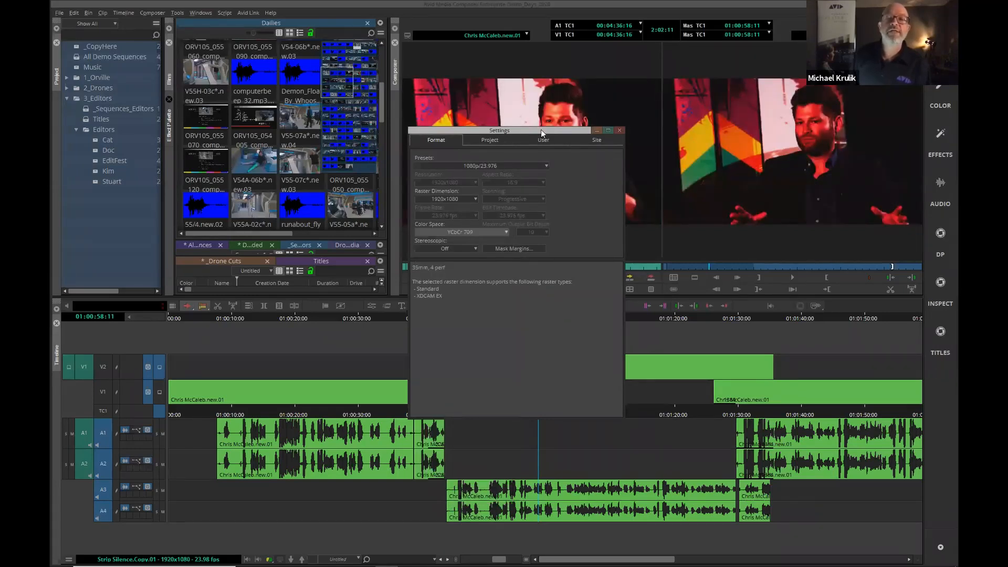
left_click_drag(512, 133, 339, 105)
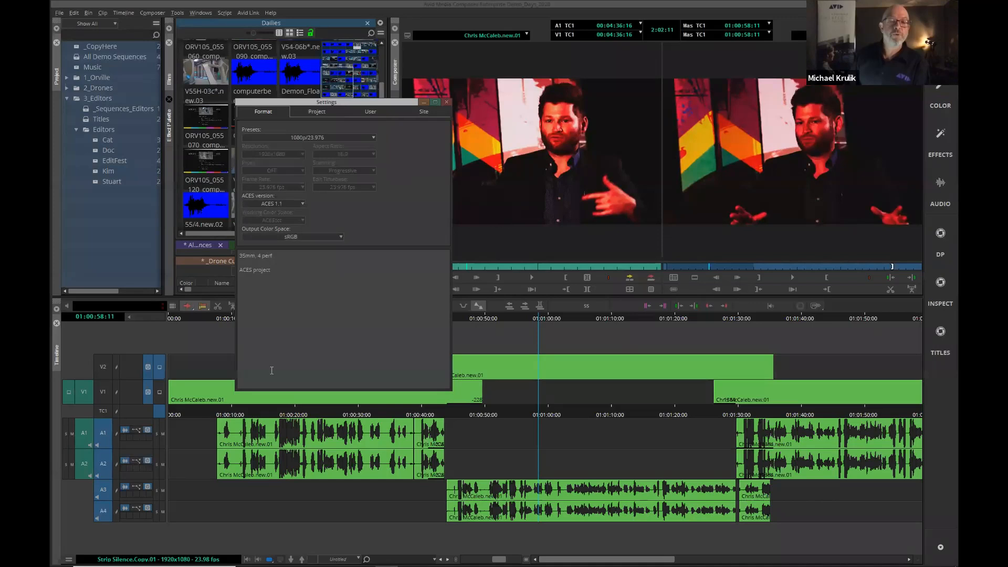
Step: Examine the timeline's video quality options and the available ACES output color spaces, and close the project settings
left_click(274, 557)
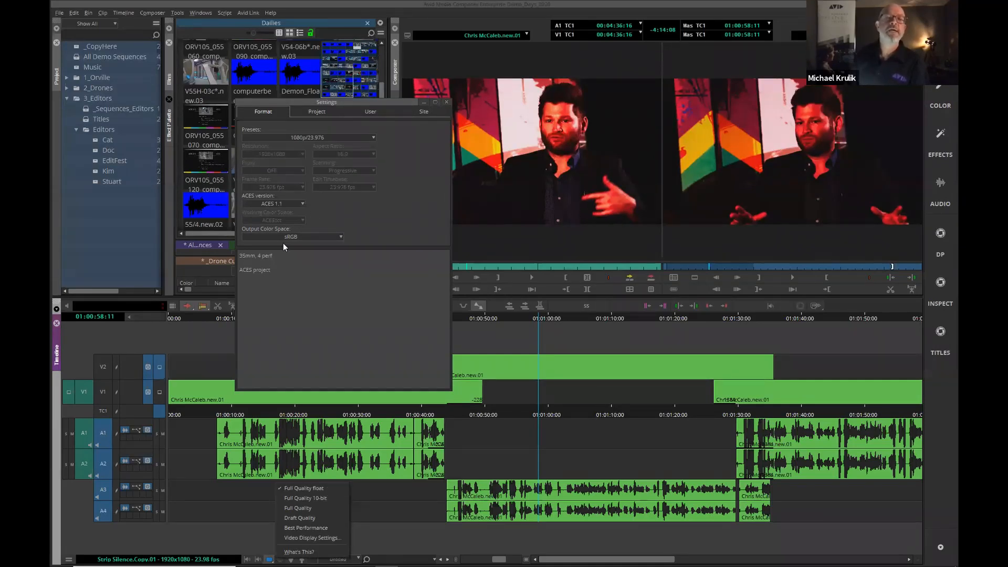
left_click(308, 237)
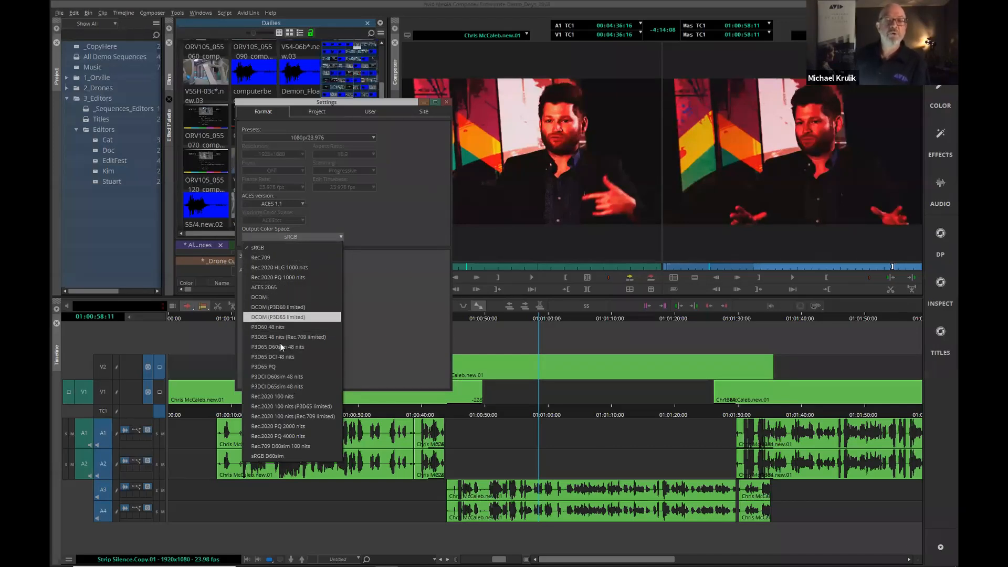
left_click(401, 288)
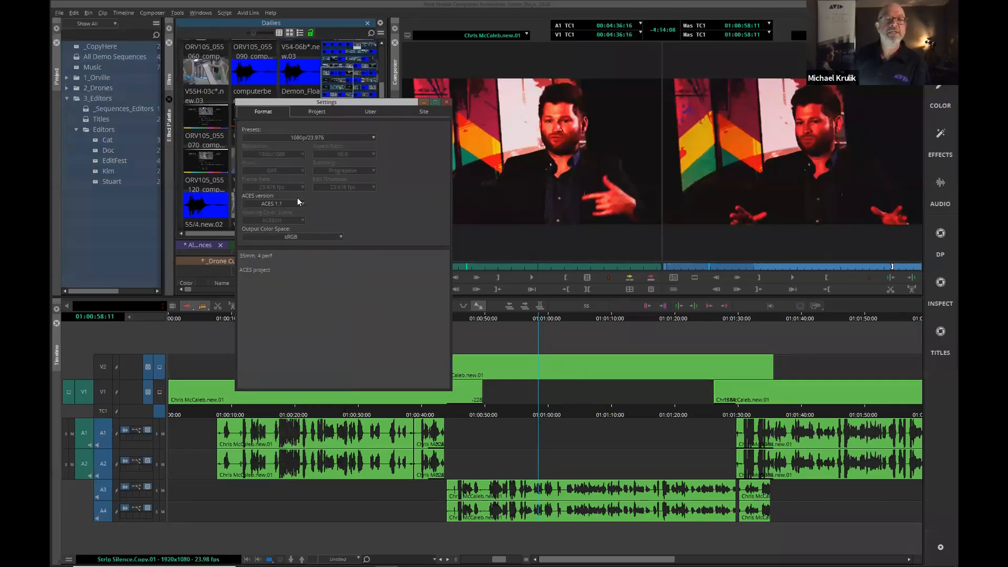
left_click_drag(366, 104, 324, 122)
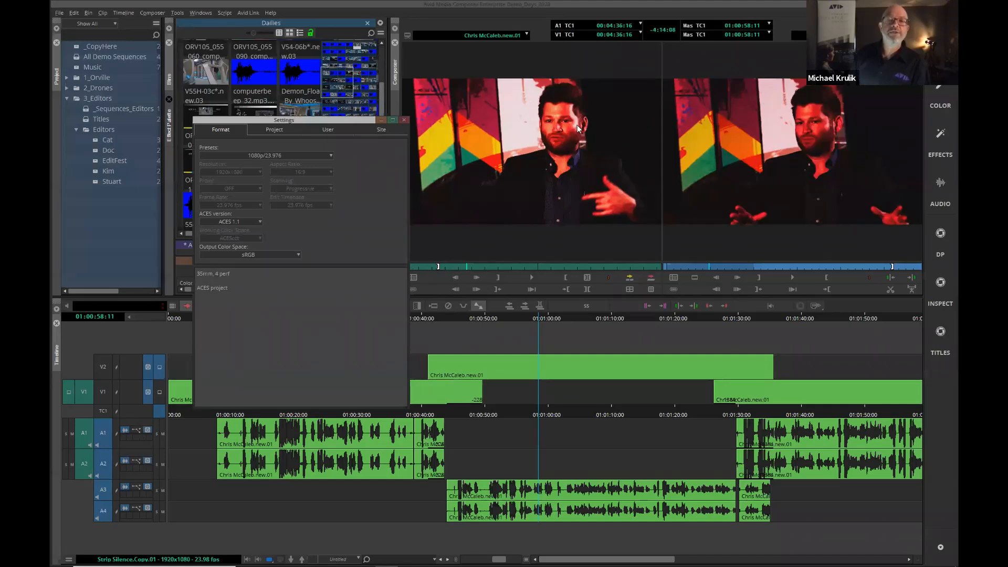
left_click(404, 120)
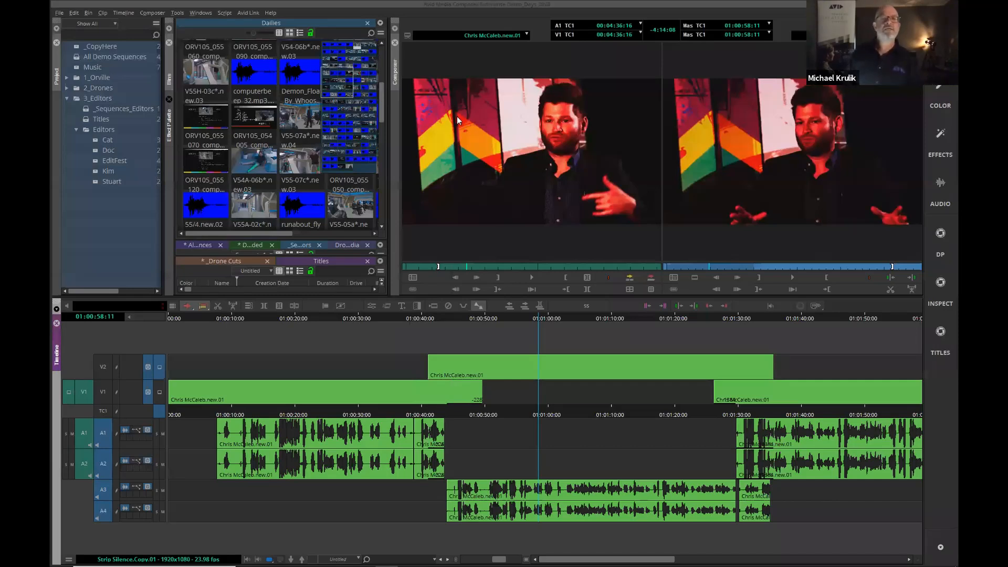
Step: Open the source settings of the interview clip in the source monitor and choose the ACES Generic color adapter Rec709 to ACES
right_click(457, 116)
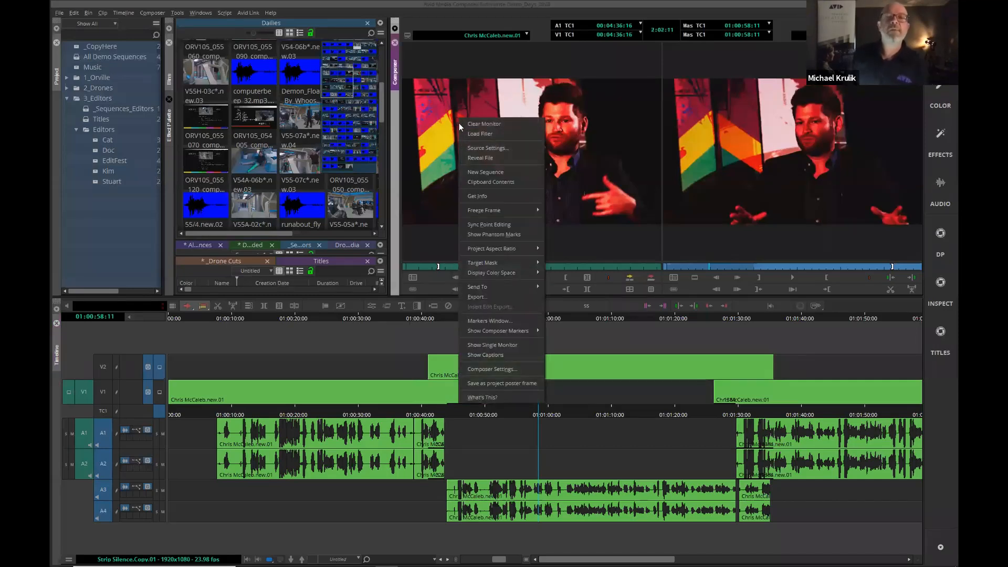
left_click(481, 147)
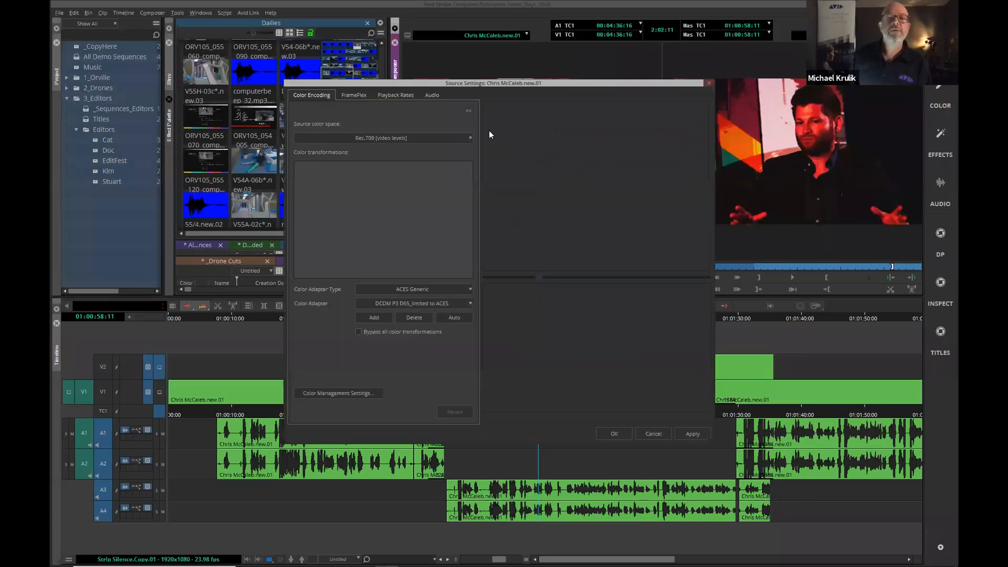
left_click_drag(440, 83, 393, 75)
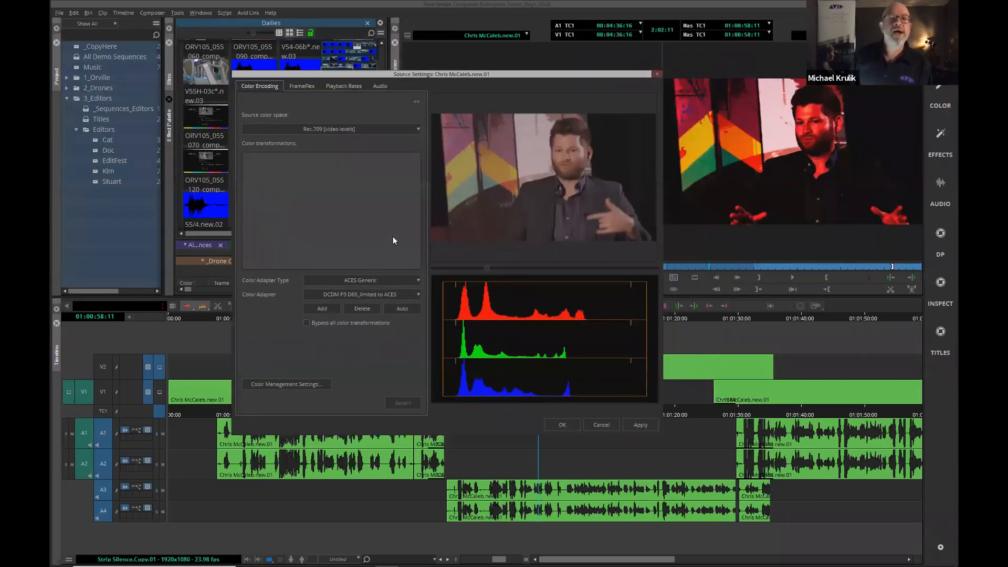
left_click(380, 279)
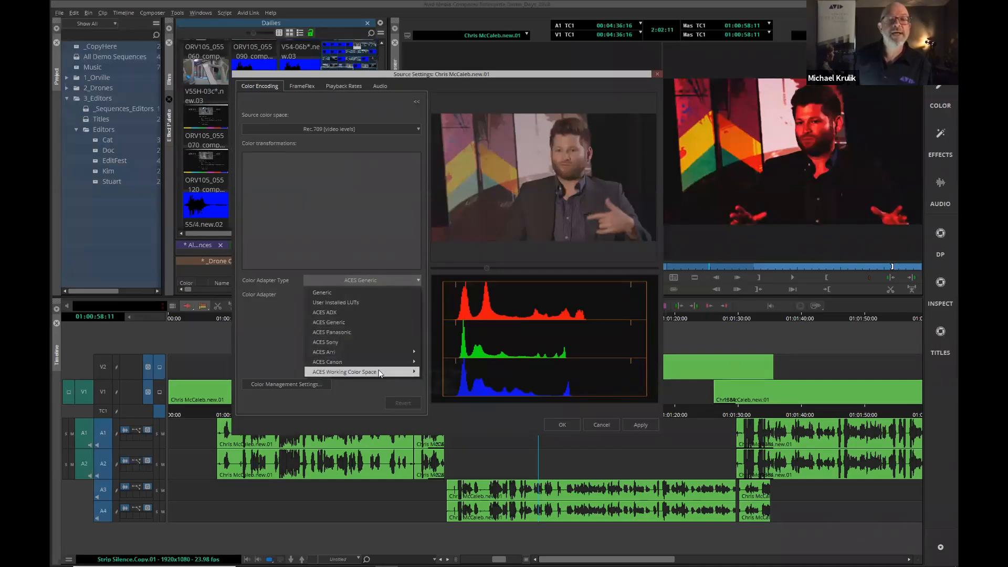
mouse_move(379, 363)
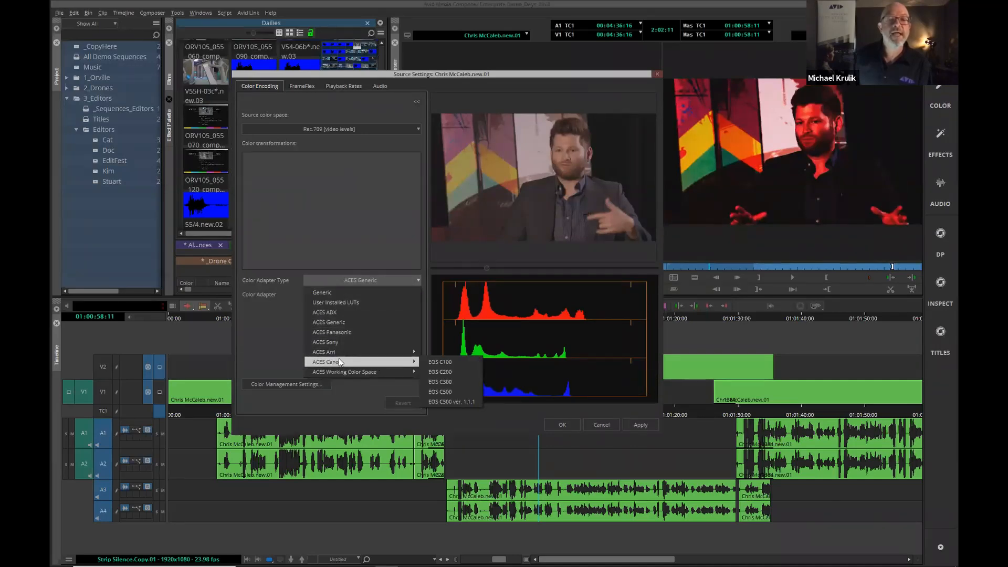
left_click(343, 322)
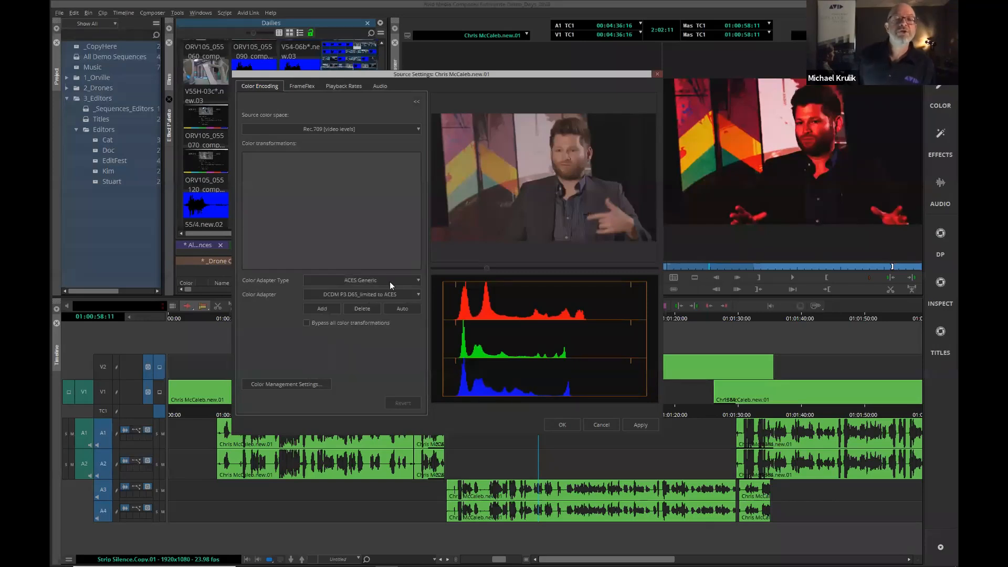
left_click(364, 293)
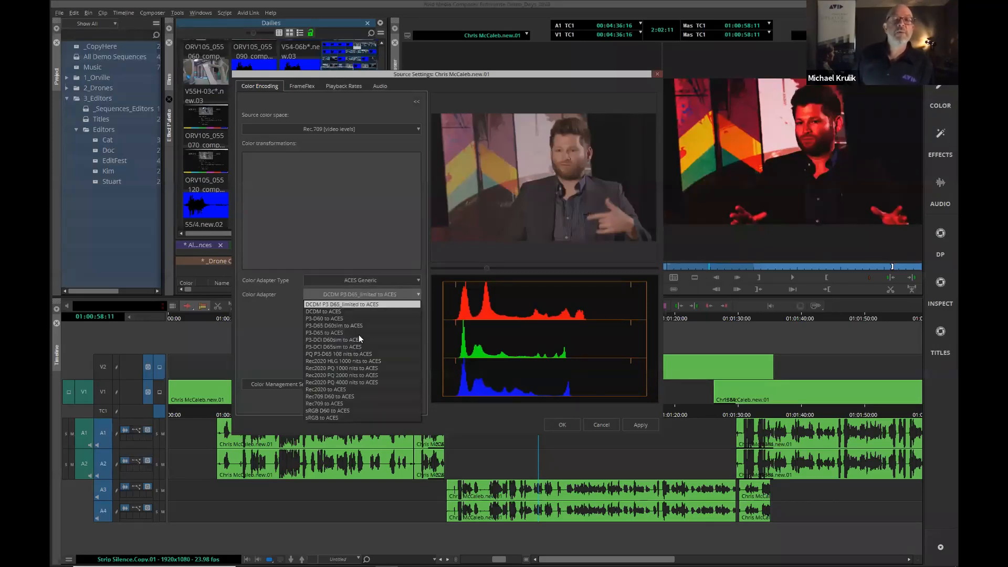
left_click(349, 403)
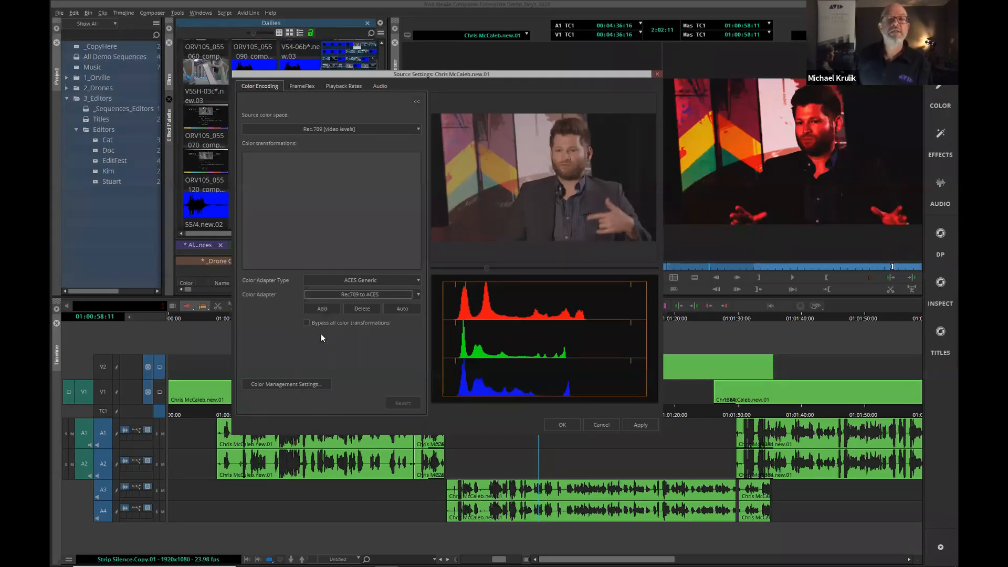
Step: Add the Rec709 to ACES transformation to the interview clip's source settings, apply it, and view another source frame
left_click(318, 309)
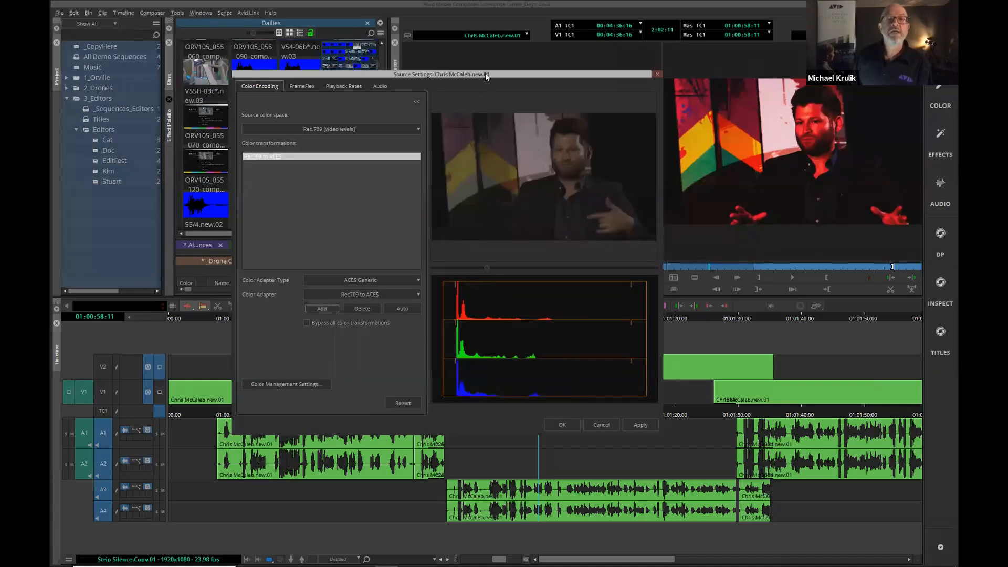
left_click_drag(468, 112, 424, 187)
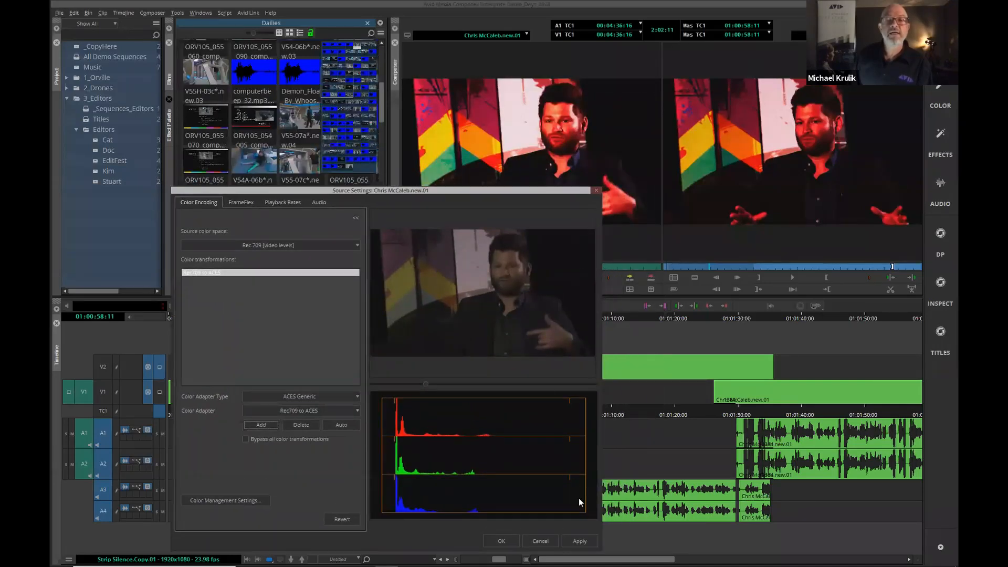
left_click(580, 542)
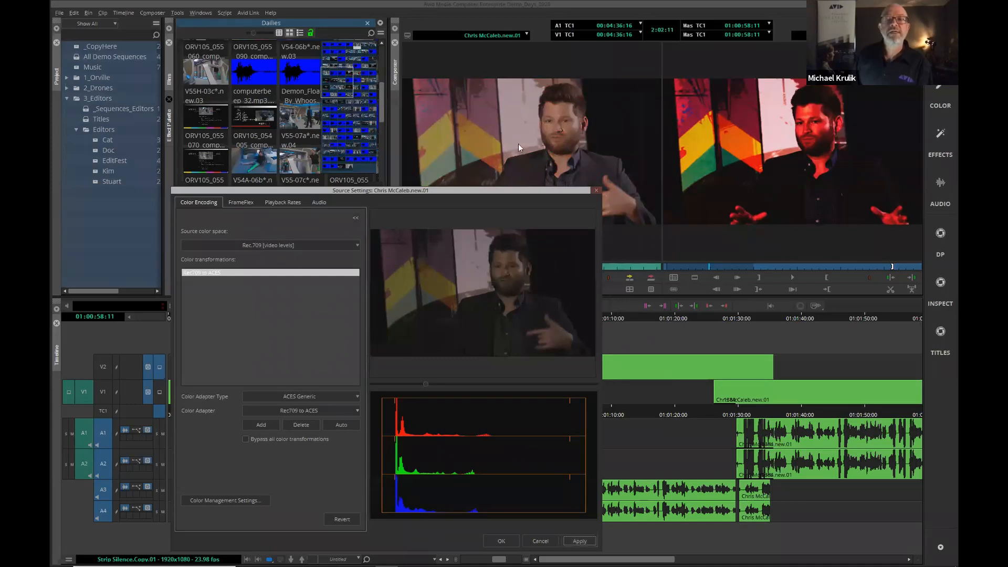
left_click(595, 190)
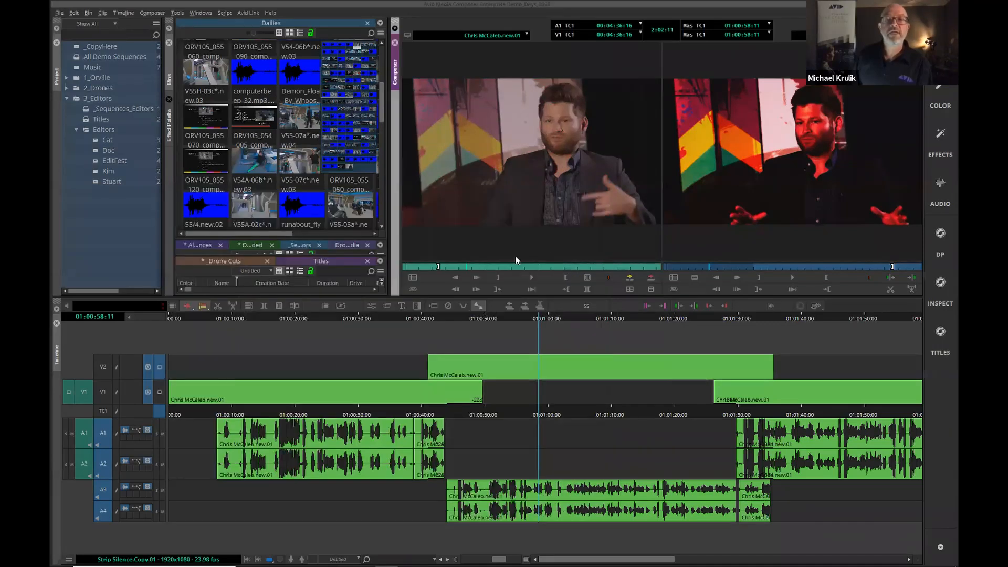
left_click(496, 267)
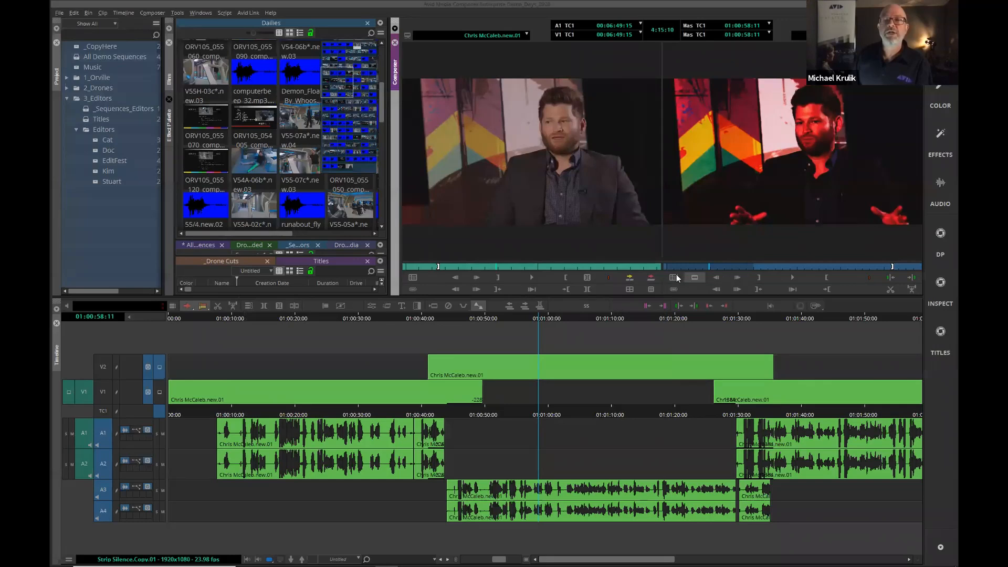
Step: Refresh the color adapters of the Strip Silence.Copy.01 sequence and check the frame at about 01:00:36
left_click(382, 107)
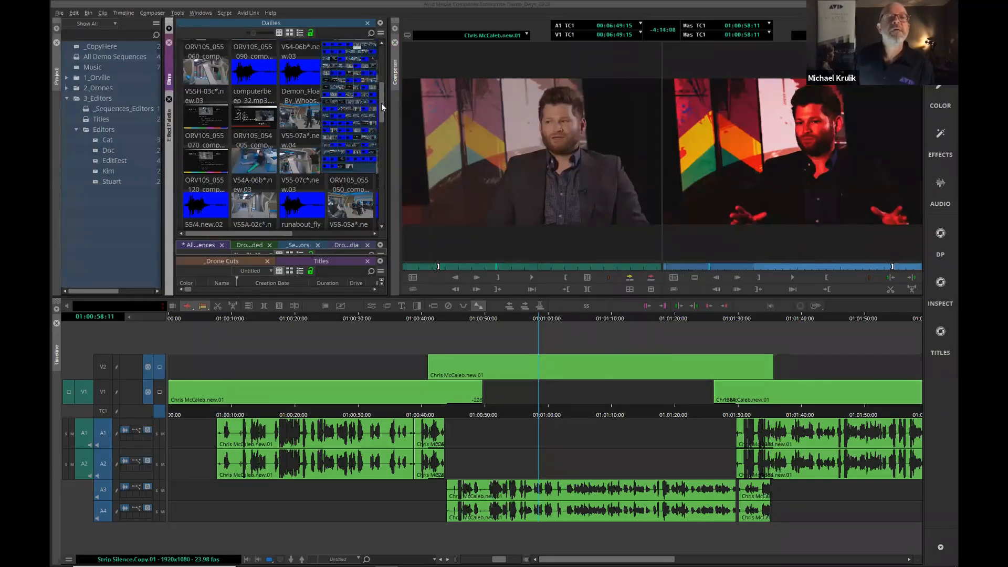
scroll(329, 213, "down", 3)
left_click(334, 241)
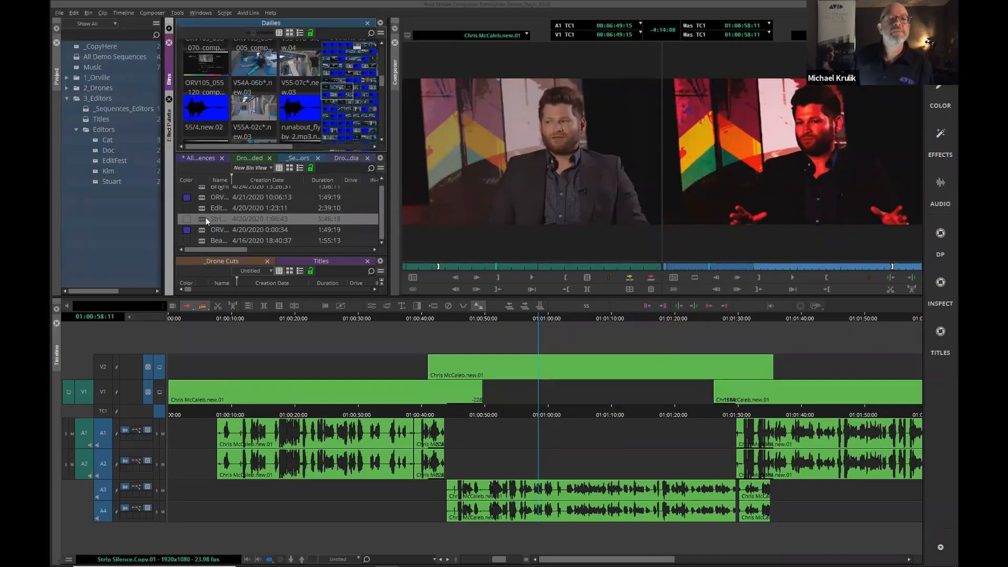
right_click(220, 222)
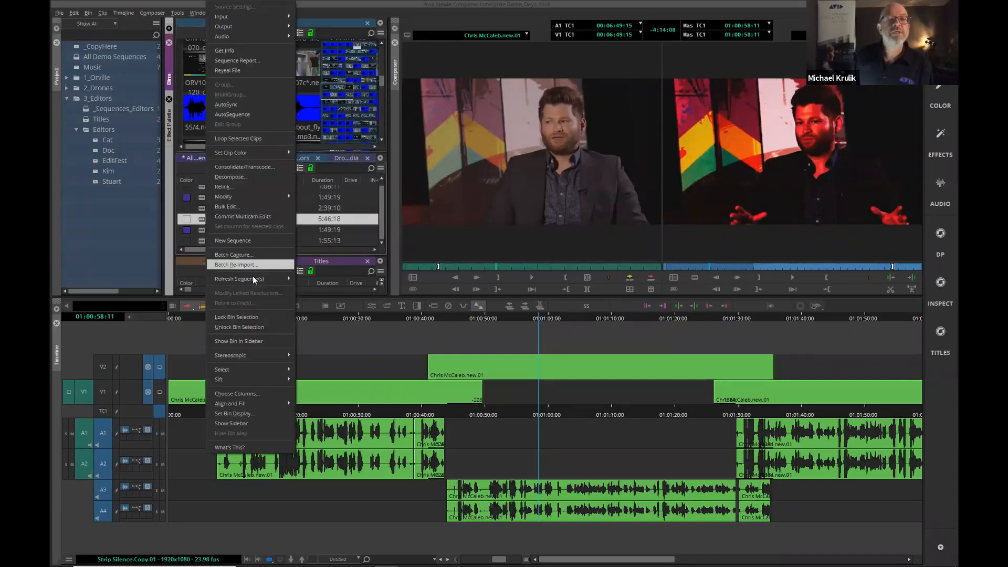
mouse_move(255, 279)
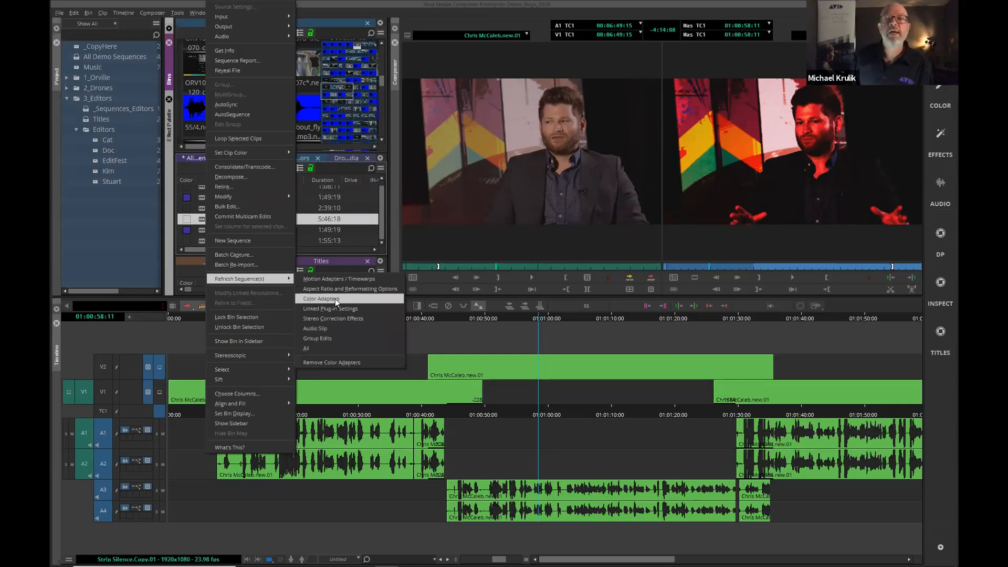
left_click(336, 300)
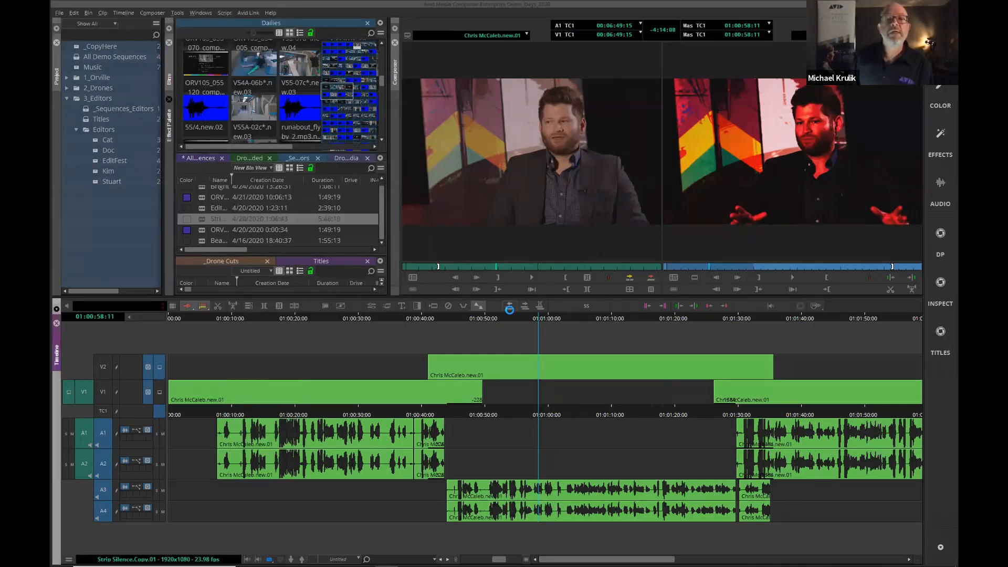
left_click(400, 318)
left_click(679, 278)
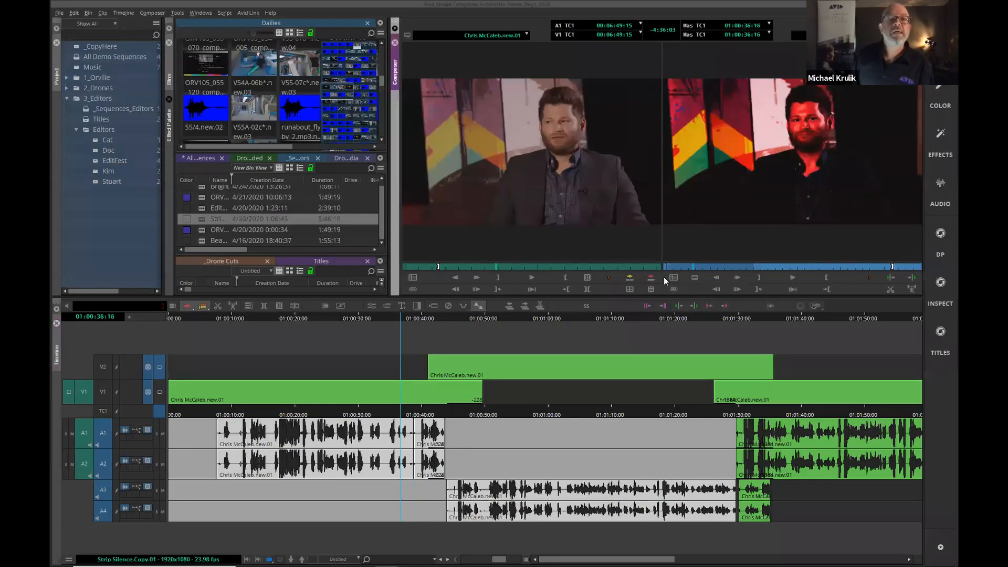
Step: Refresh all settings of the Strip Silence.Copy.01 sequence and check the frame at 01:00:35:22
right_click(203, 215)
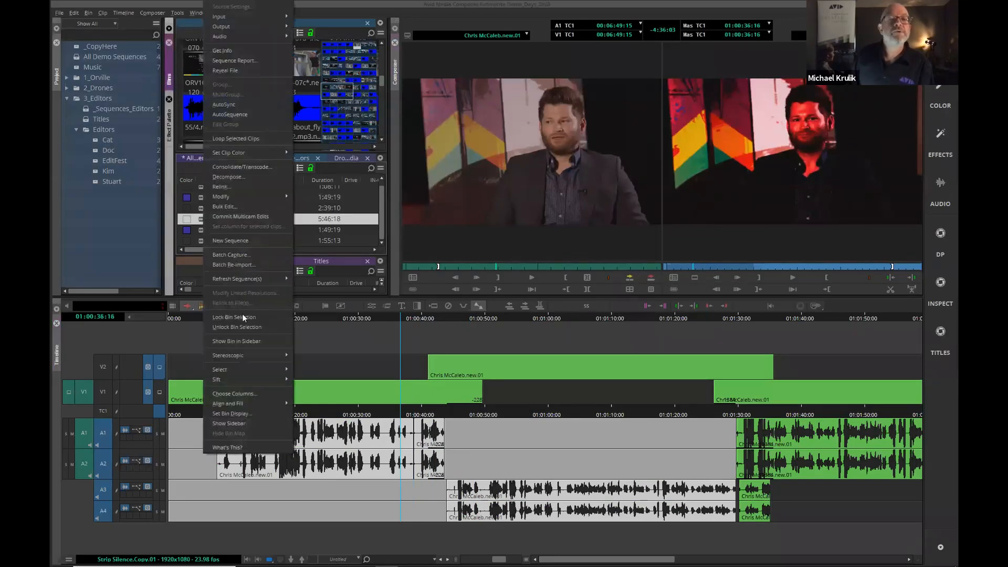
mouse_move(248, 279)
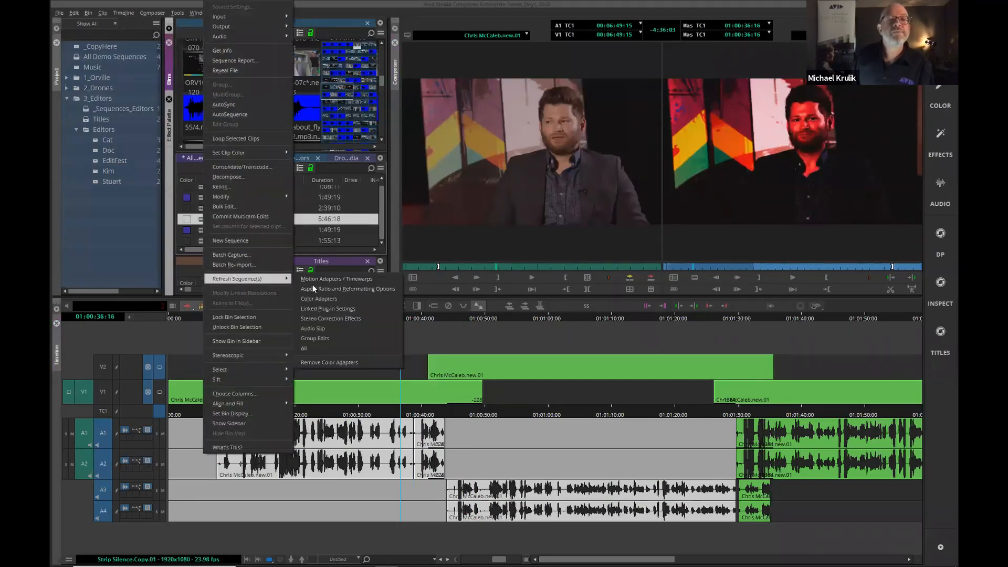
left_click(325, 348)
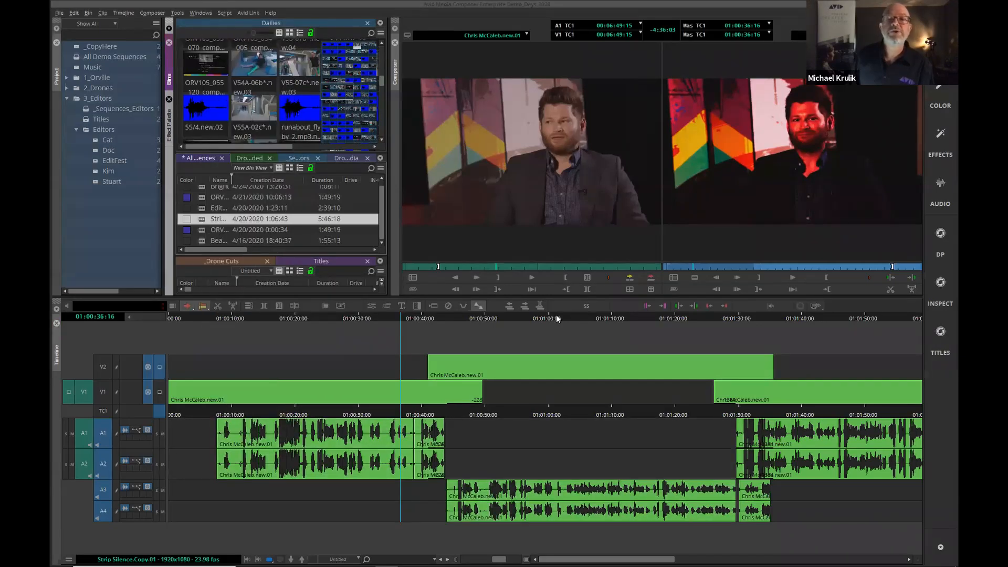
left_click(395, 316)
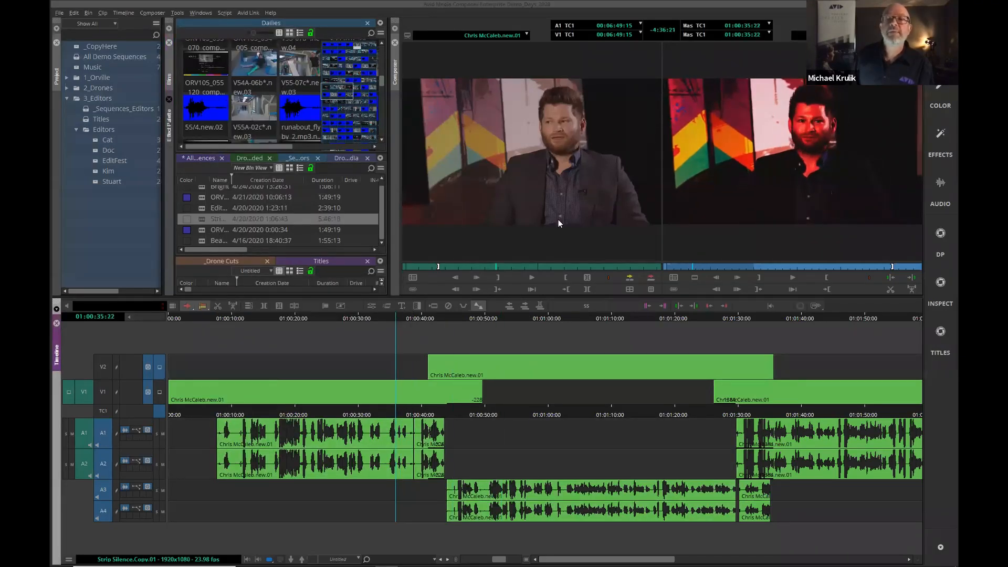
Step: Overwrite the color-converted source clip onto V2, A1 and A2 from about 01:00:31, and check the frame at 01:00:46:11
left_click_drag(468, 198, 369, 360)
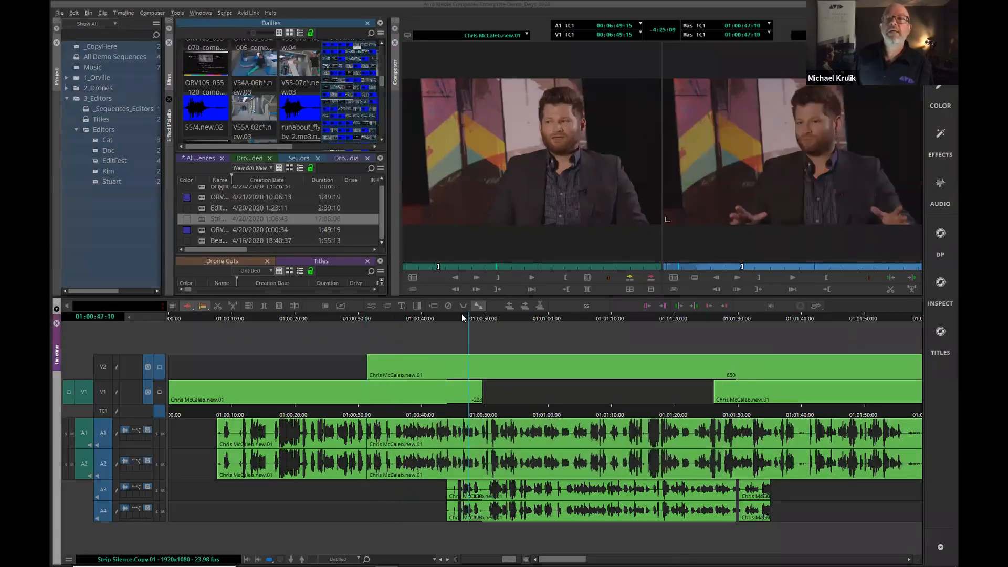
left_click(461, 315)
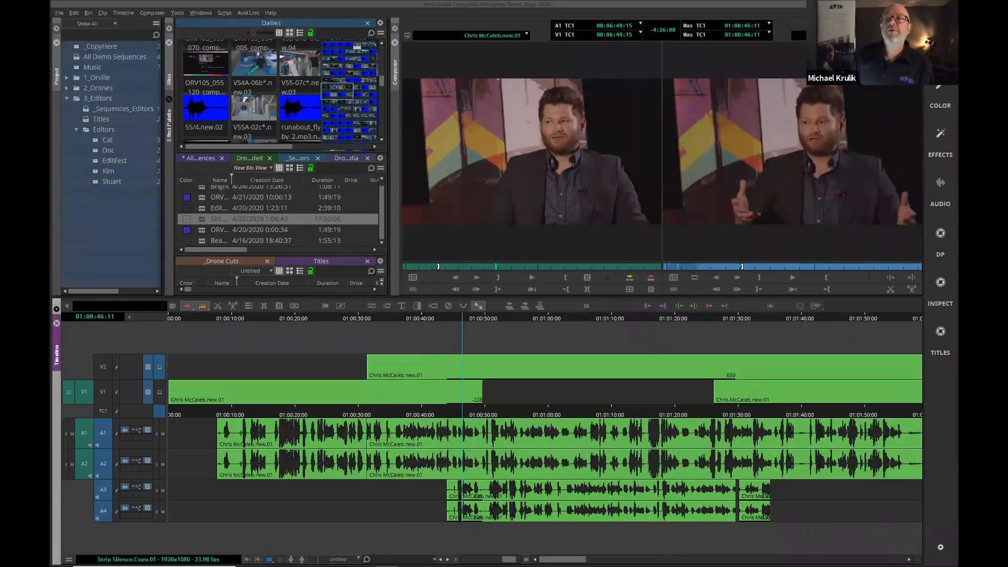
Step: Switch to the color correction workspace and lower the gamma to 0.912 on the clip at 01:01:00:08
key("shift+F6")
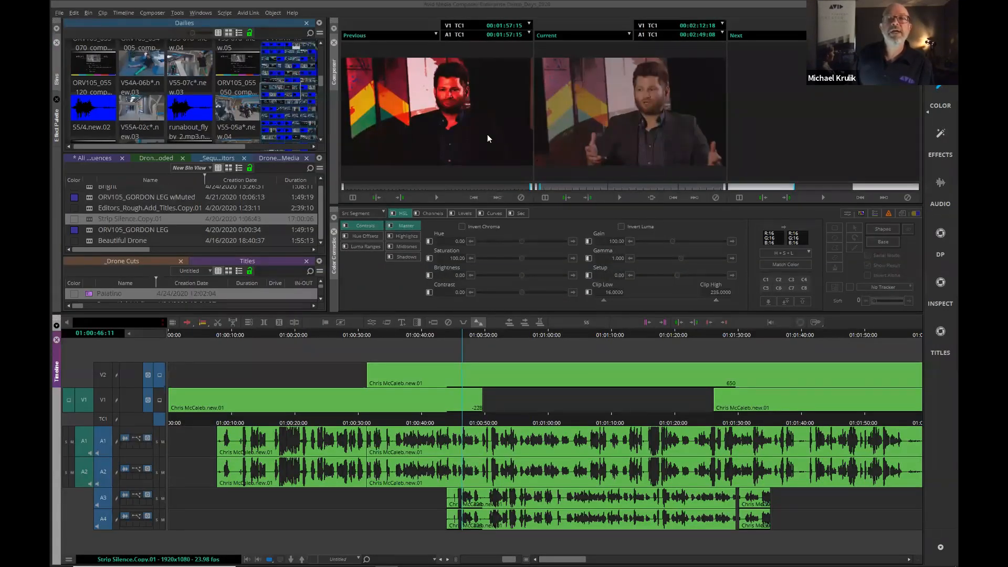
left_click_drag(528, 332, 549, 333)
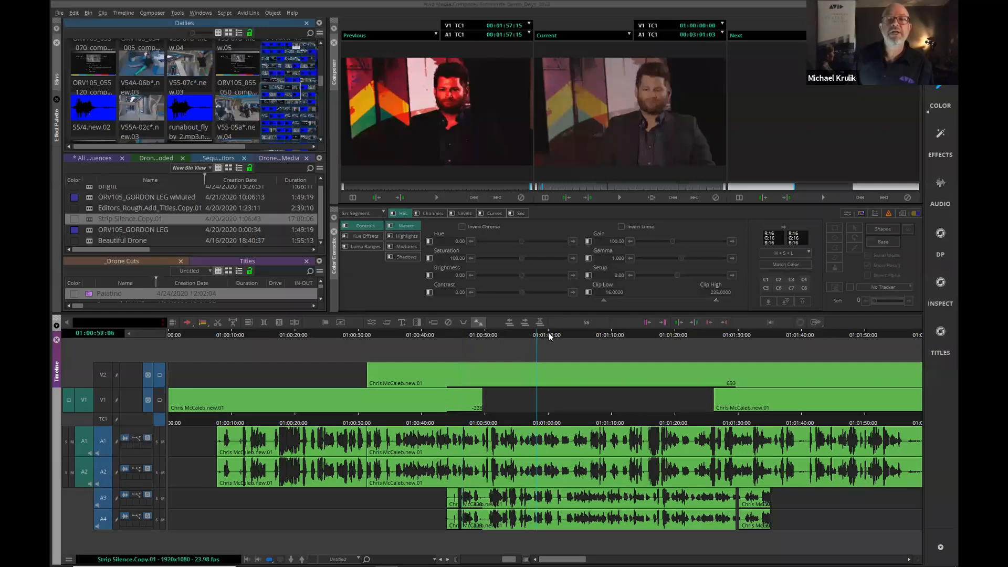
mouse_move(680, 260)
left_mouse_down()
mouse_move(664, 260)
mouse_move(687, 266)
mouse_move(691, 256)
mouse_move(664, 256)
mouse_move(685, 260)
mouse_move(674, 262)
left_mouse_up()
left_click(677, 260, "alt")
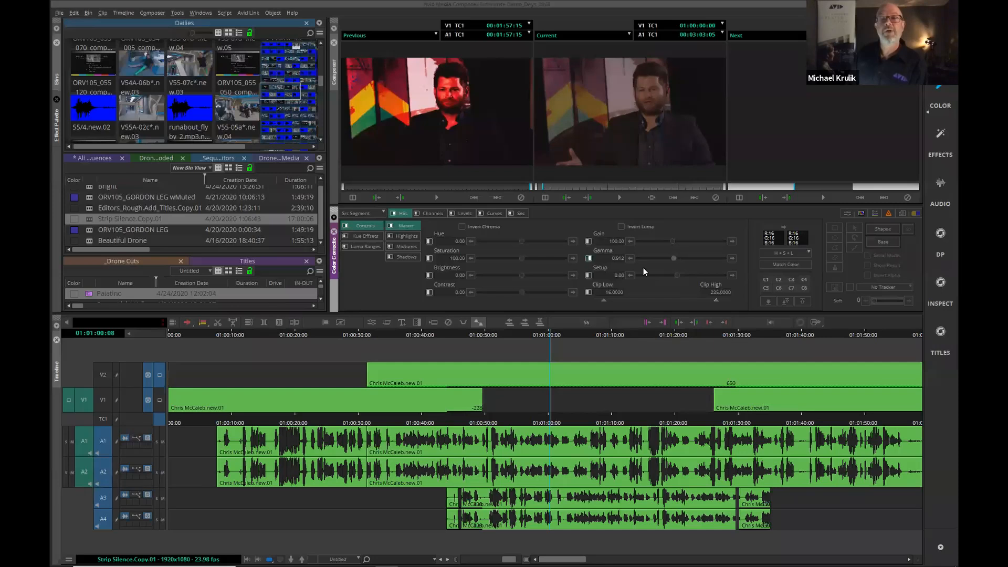
Step: Shift the third Hue Offsets wheel to hue 61.54 and amount 0.98, and check a frame shortly after
left_click(364, 236)
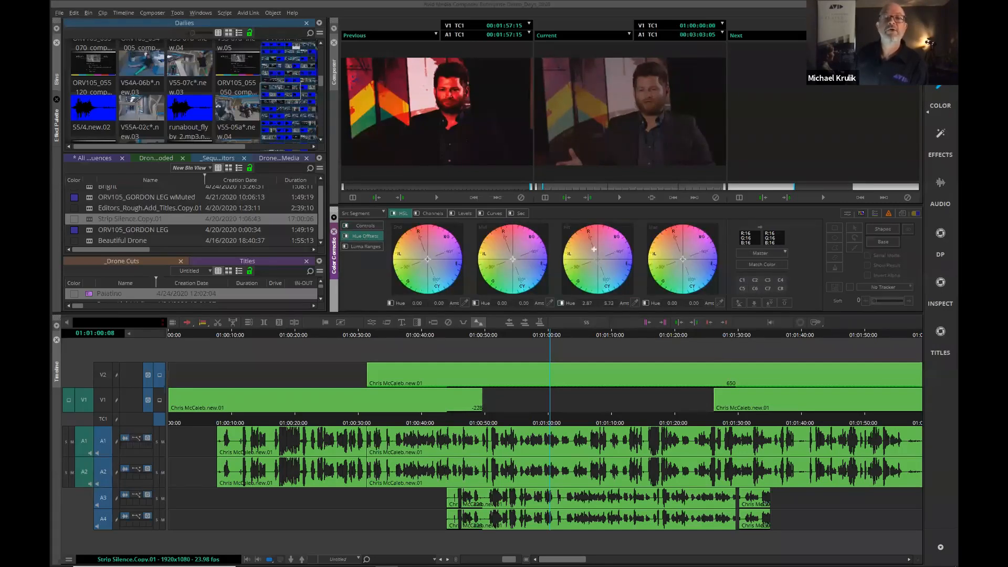
left_click_drag(592, 266, 594, 259)
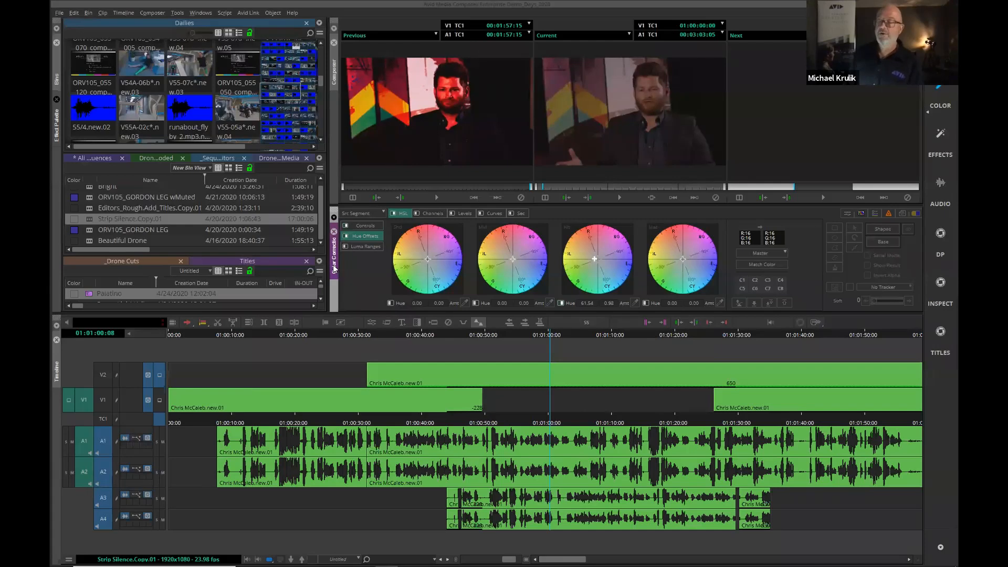
left_click(552, 336)
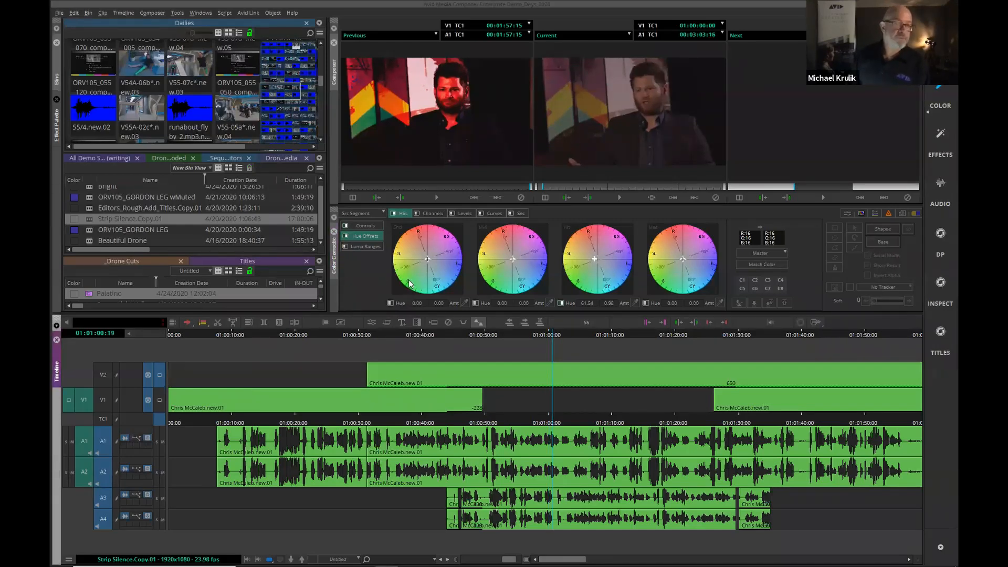
Step: Close the current project and open the 3840x2160 Mobile project
left_click(57, 14)
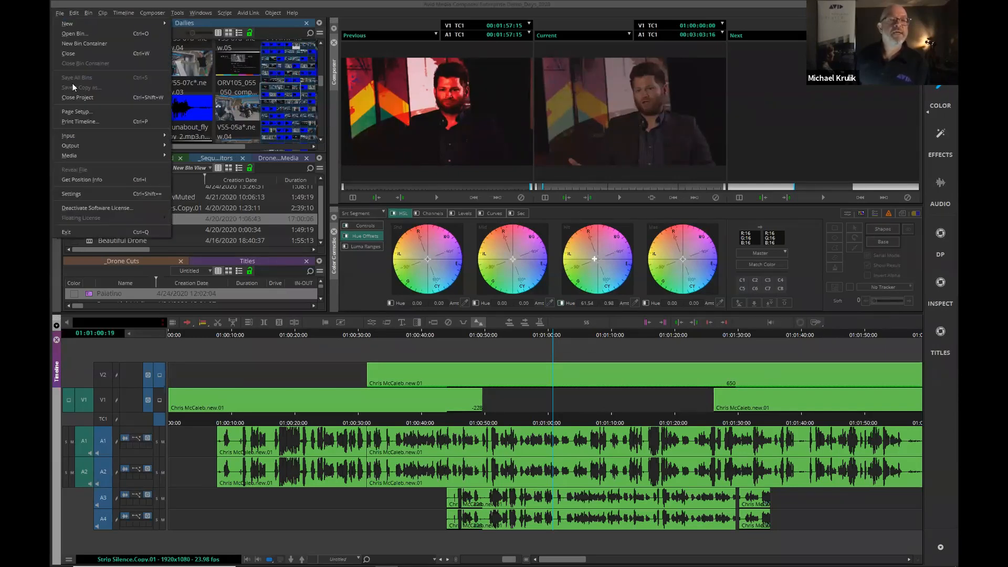
left_click(99, 99)
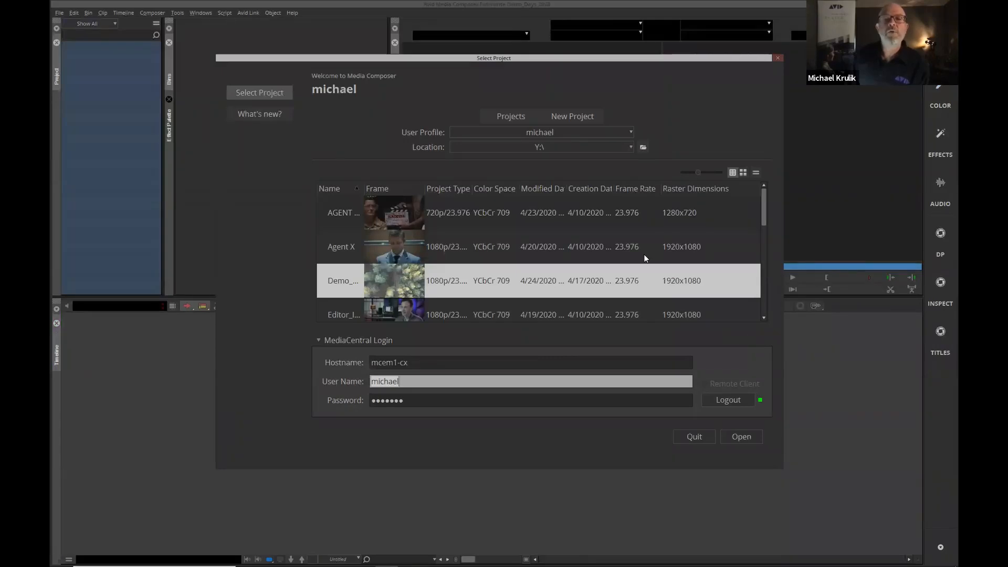
left_click_drag(764, 208, 764, 247)
left_click(397, 245)
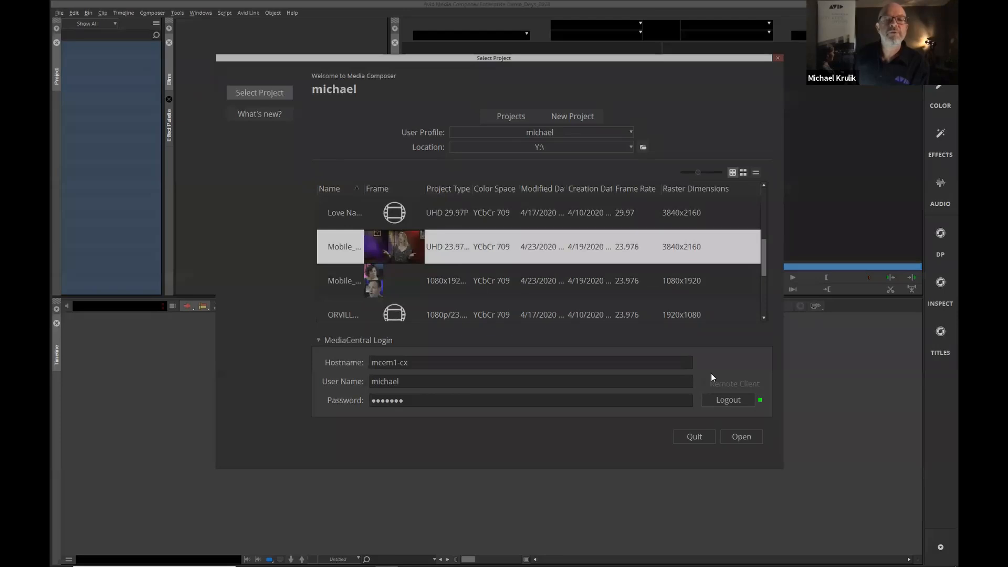
left_click(738, 436)
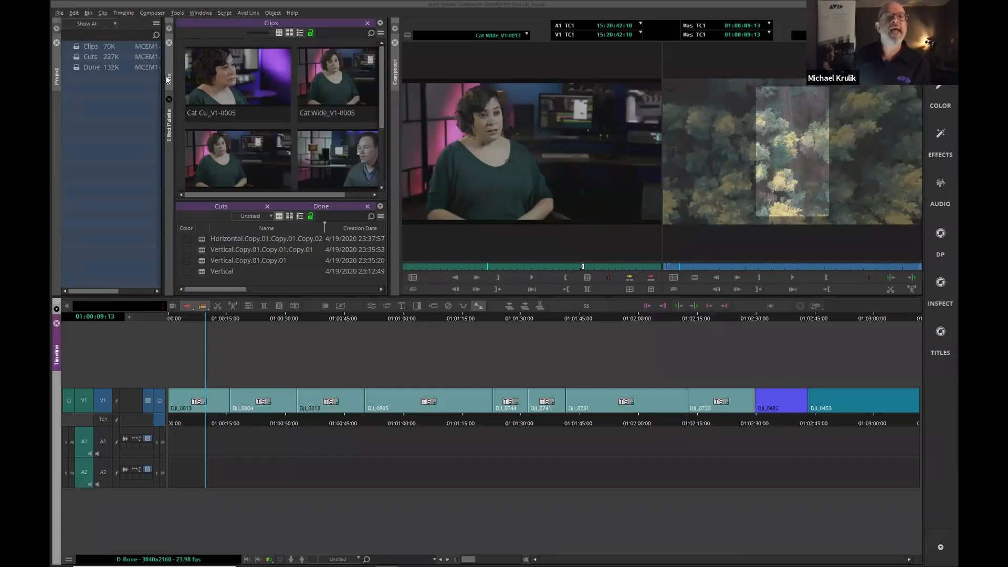
Step: Turn off the target mask over the drone sequence and view an earlier frame of the source clip
right_click(693, 131)
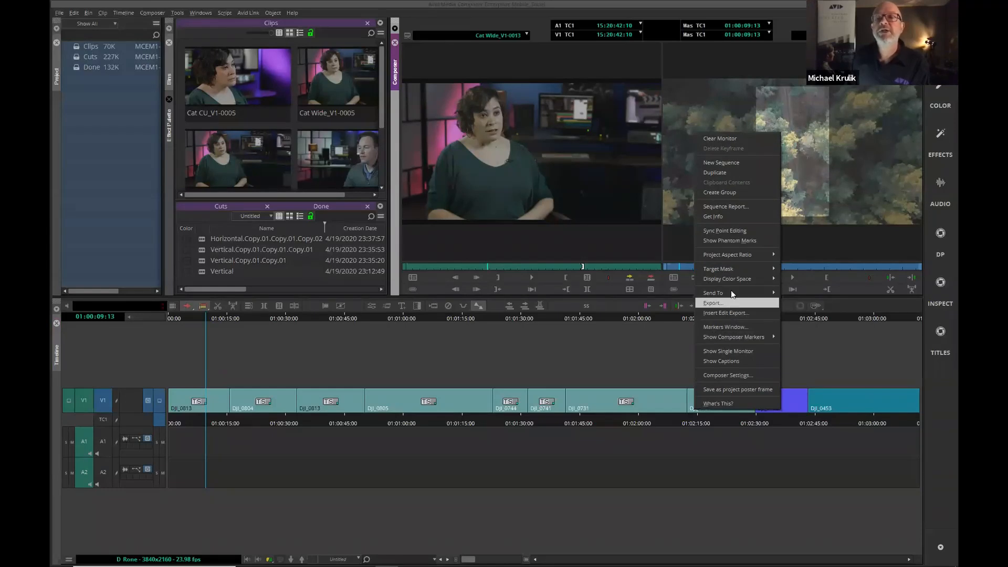
left_click(790, 269)
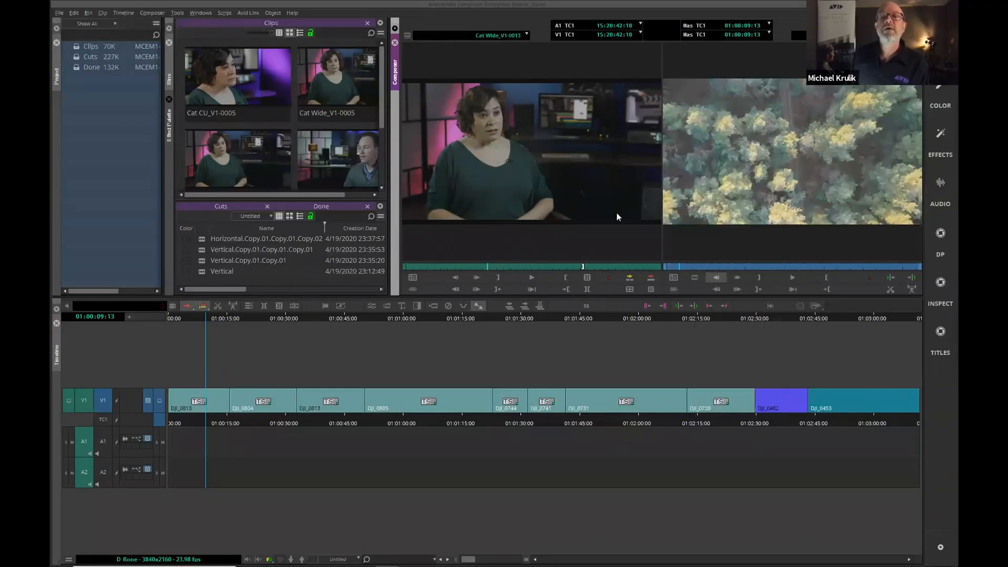
left_click(476, 267)
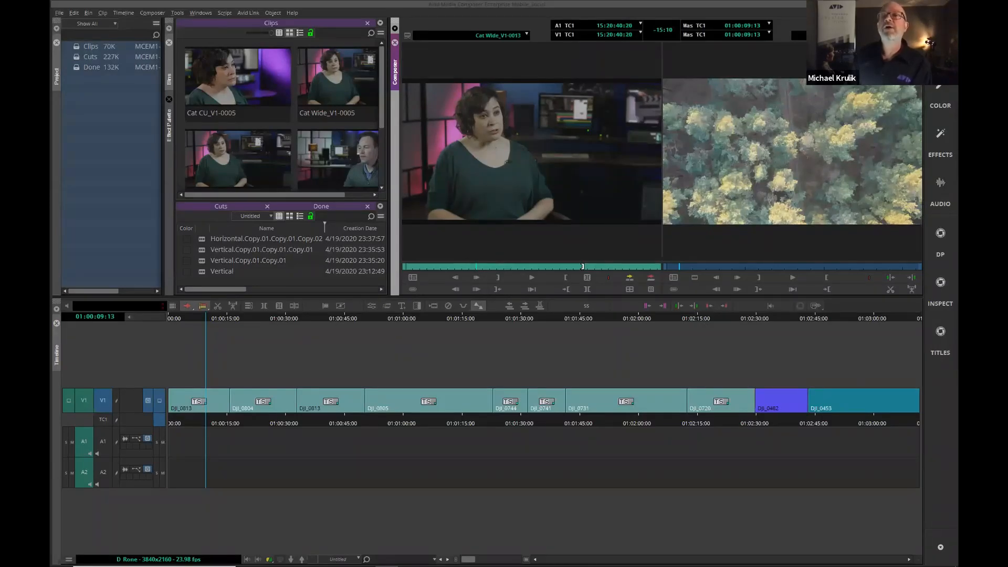
Step: Load the Horizontal.Copy.01.Copy.01.Copy.02 sequence and review it from about 01:00:18 to 01:00:27:23
double_click(201, 239)
left_click_drag(398, 321, 353, 335)
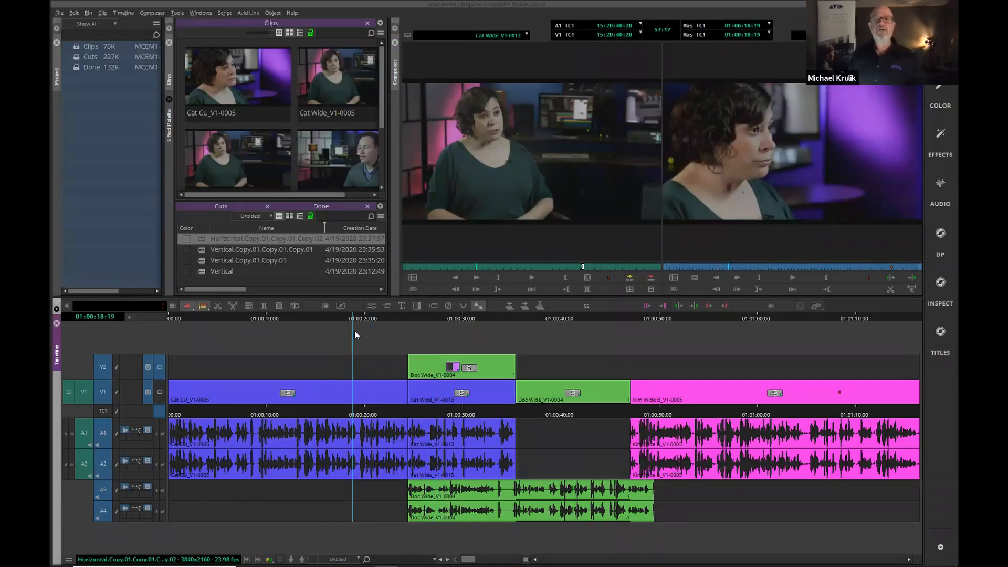
key("space")
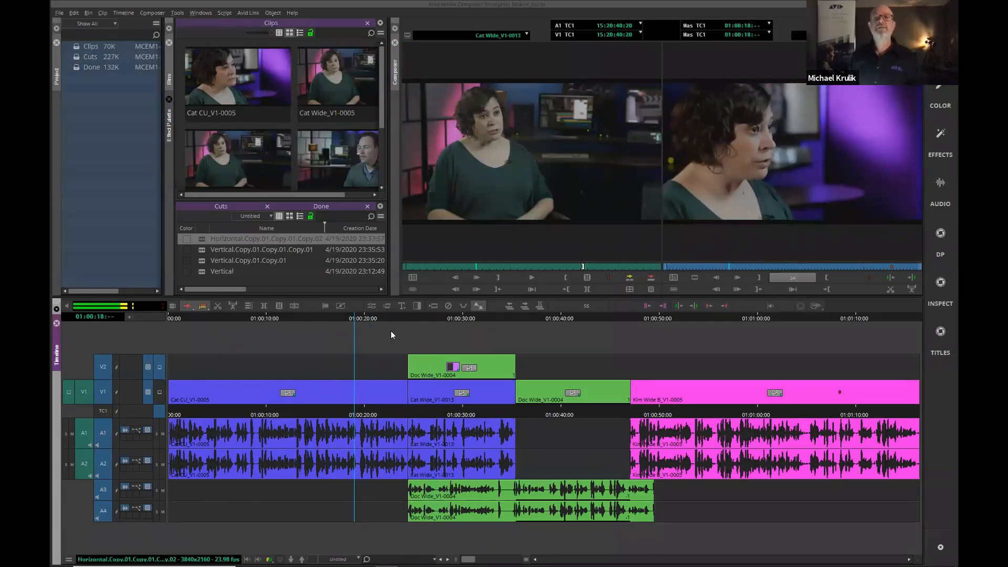
left_click(424, 316)
left_click(440, 320)
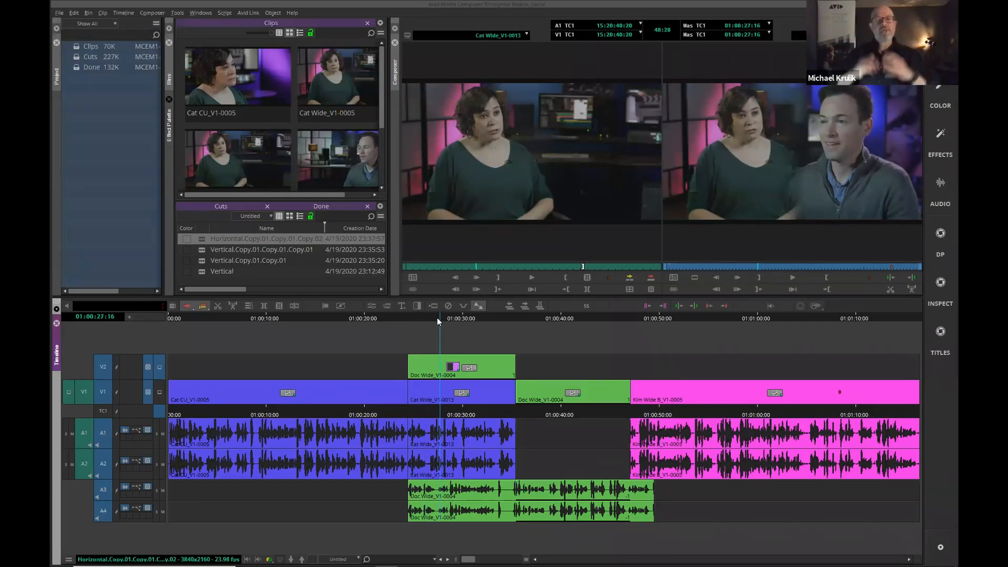
left_click(444, 318)
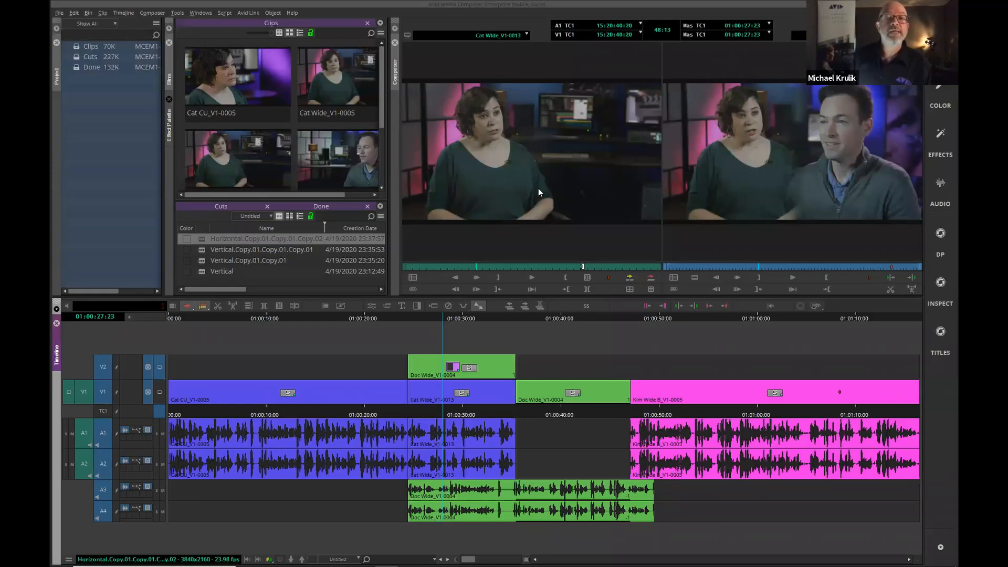
Step: Try reframing the Cat Wide_V1-0013 source clip with a 9:16 FrameFlex aspect ratio, shifted to X -15.12
right_click(445, 112)
left_click(470, 141)
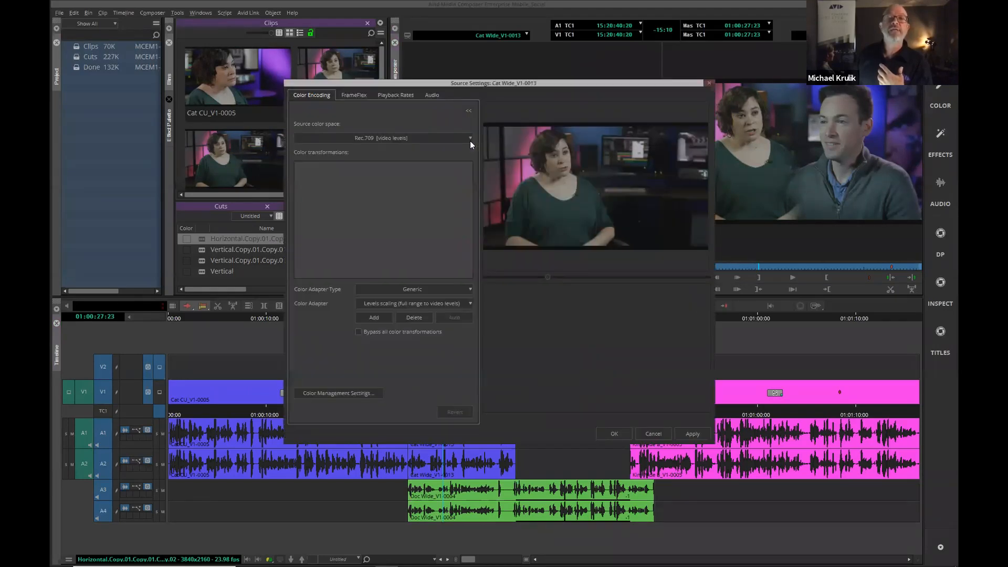
left_click(361, 92)
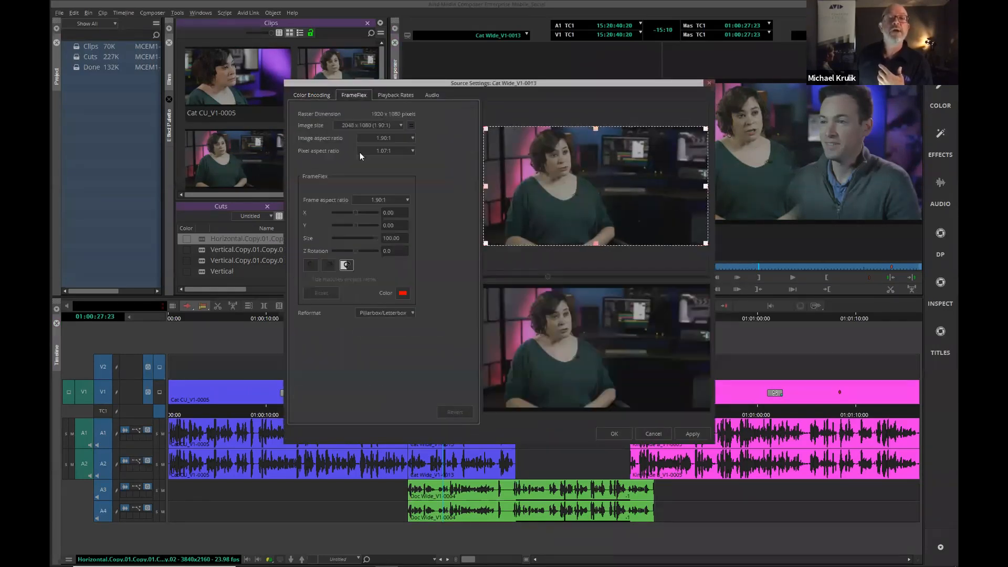
left_click(385, 197)
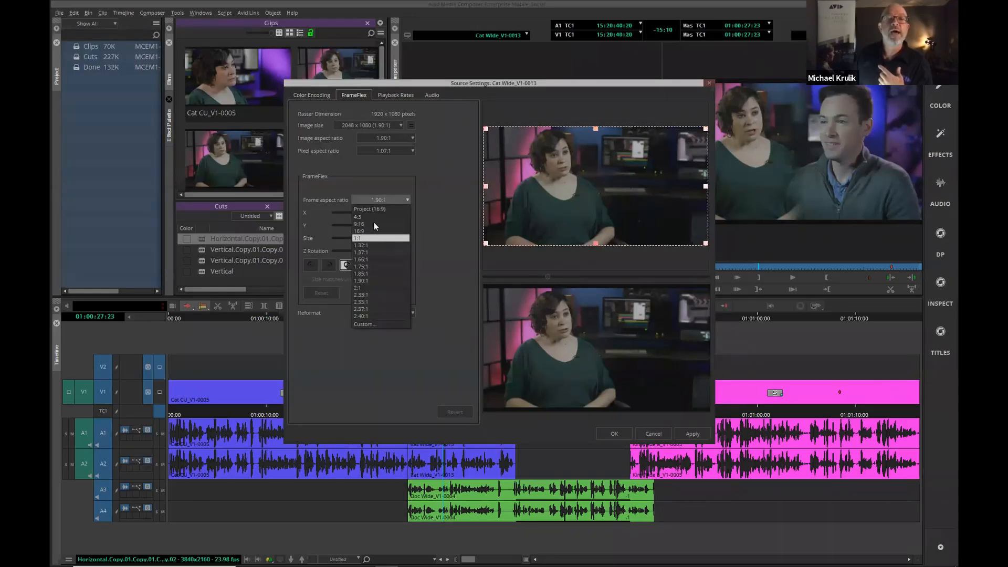
left_click(375, 223)
left_click_drag(605, 193, 570, 196)
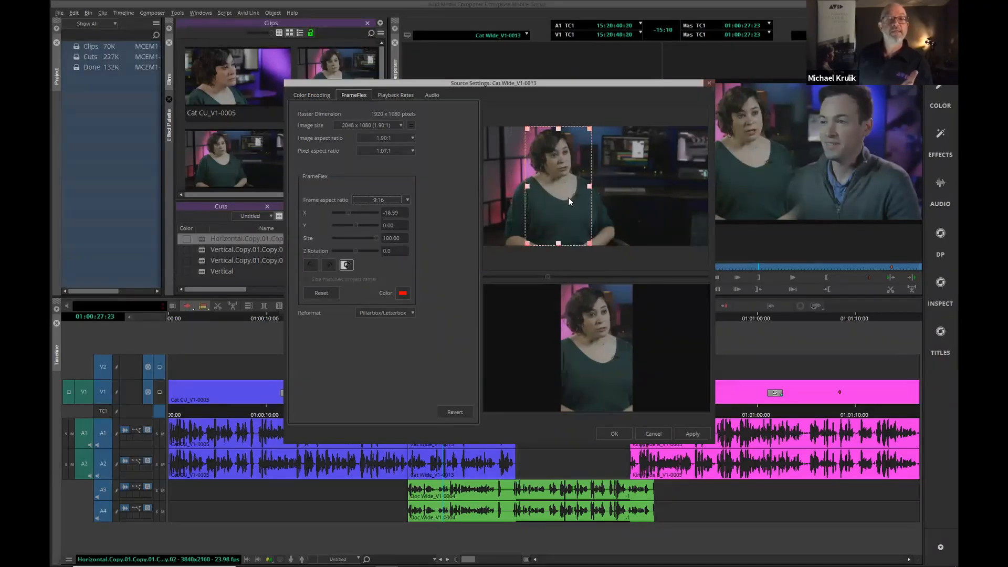
mouse_move(568, 198)
left_mouse_down()
mouse_move(555, 203)
mouse_move(570, 199)
left_mouse_up()
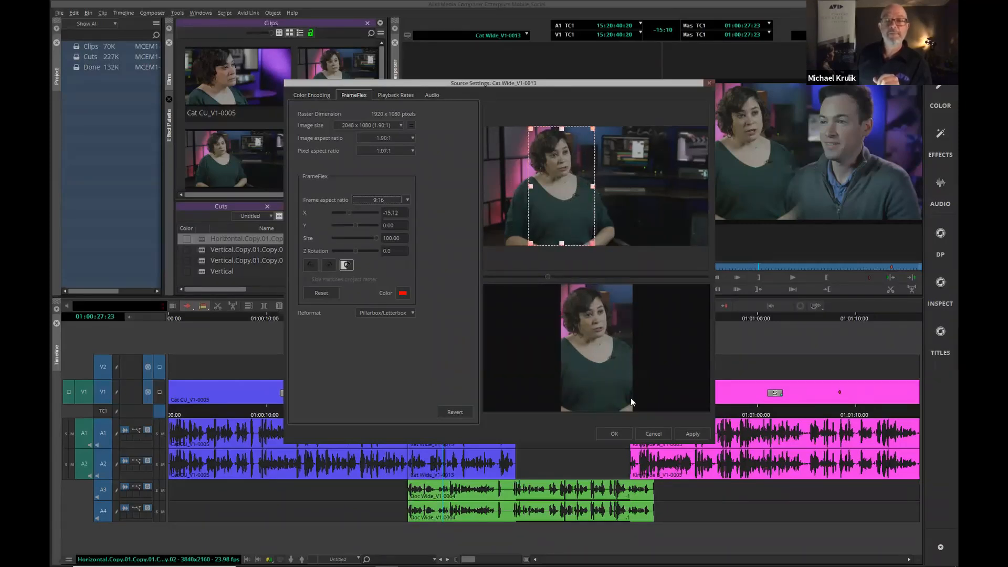
left_click(654, 434)
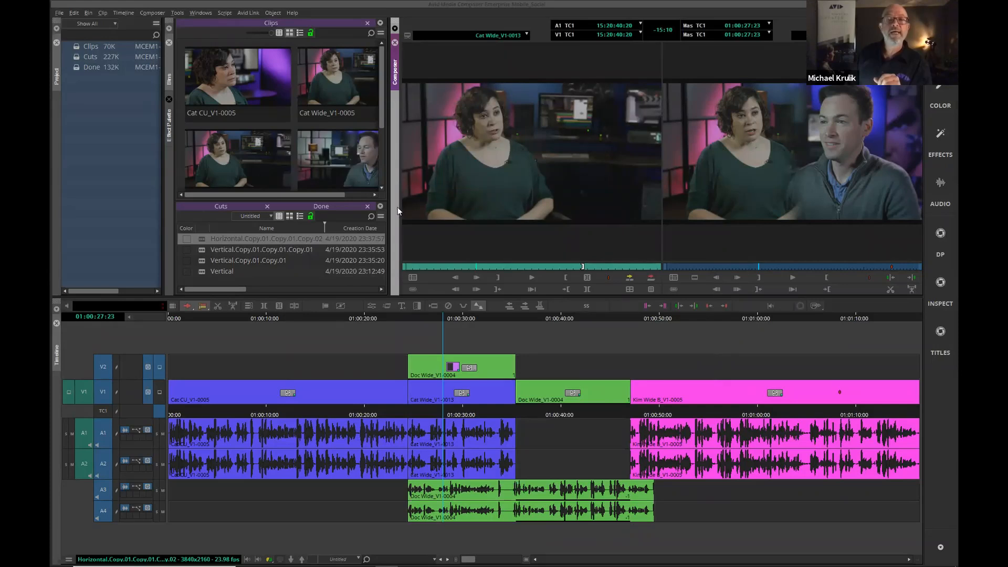
Step: Check the mask margin preset and pixel dimensions in the project's format settings
left_click(59, 15)
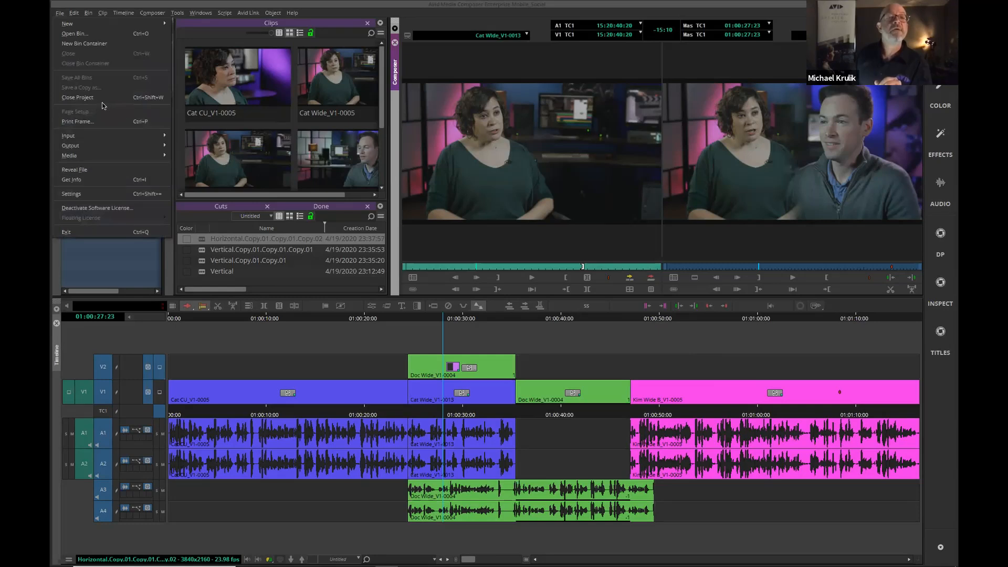
left_click(104, 194)
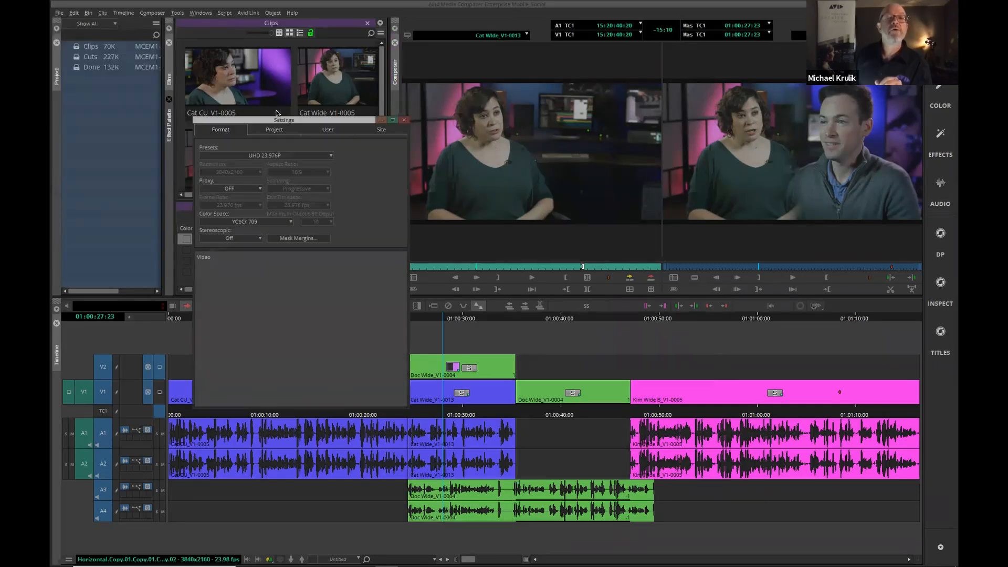
left_click_drag(289, 121, 439, 103)
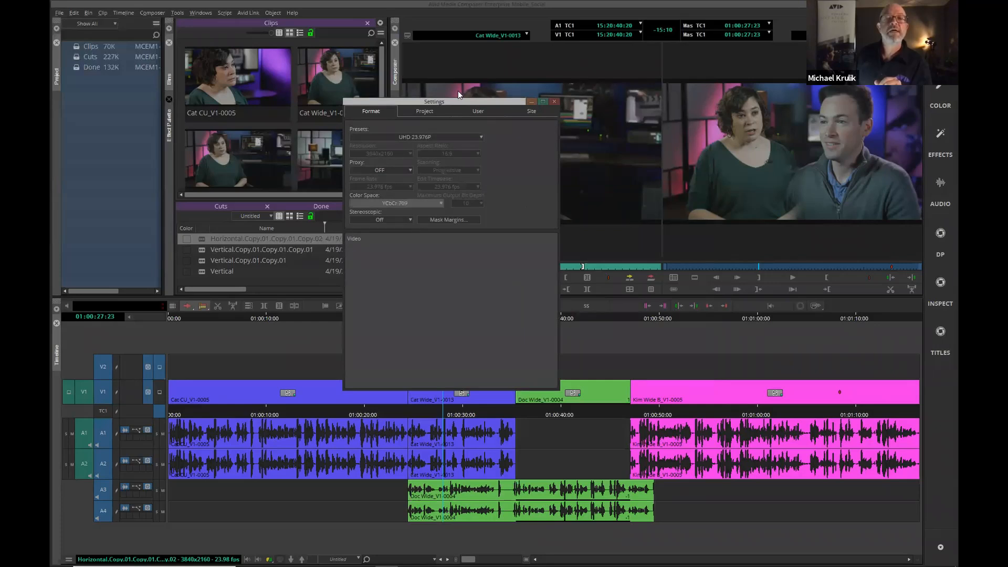
left_click(450, 220)
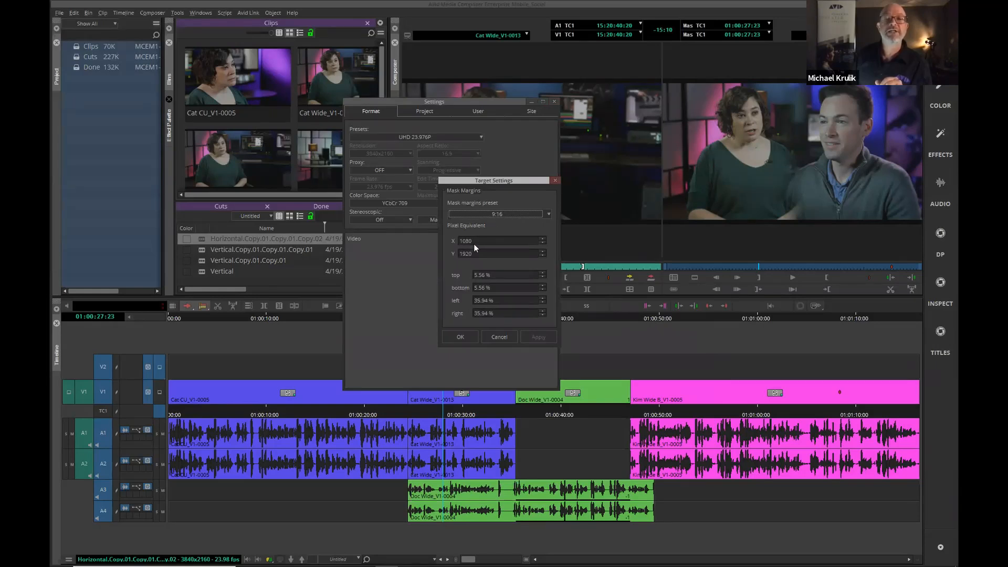
left_click(464, 336)
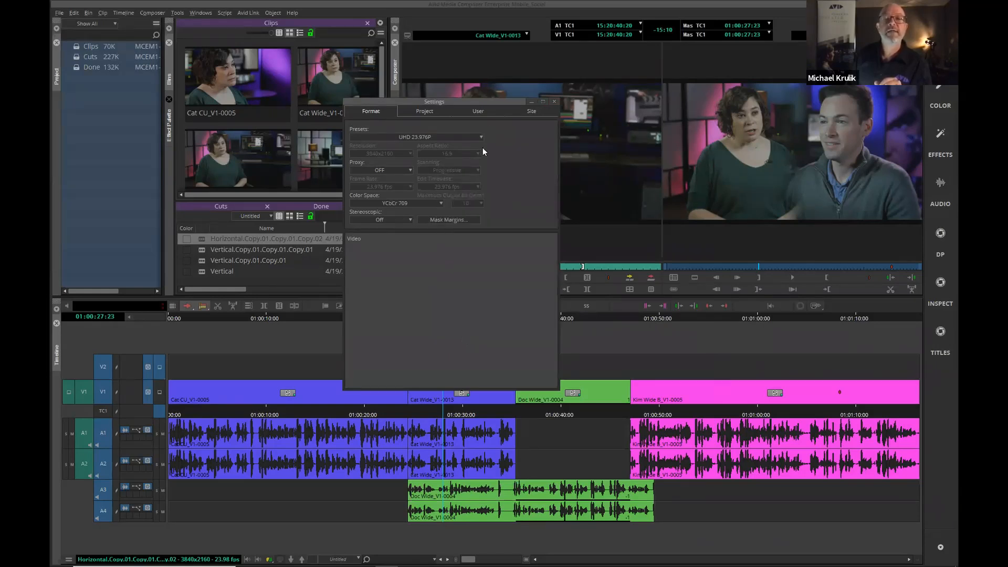
left_click(555, 102)
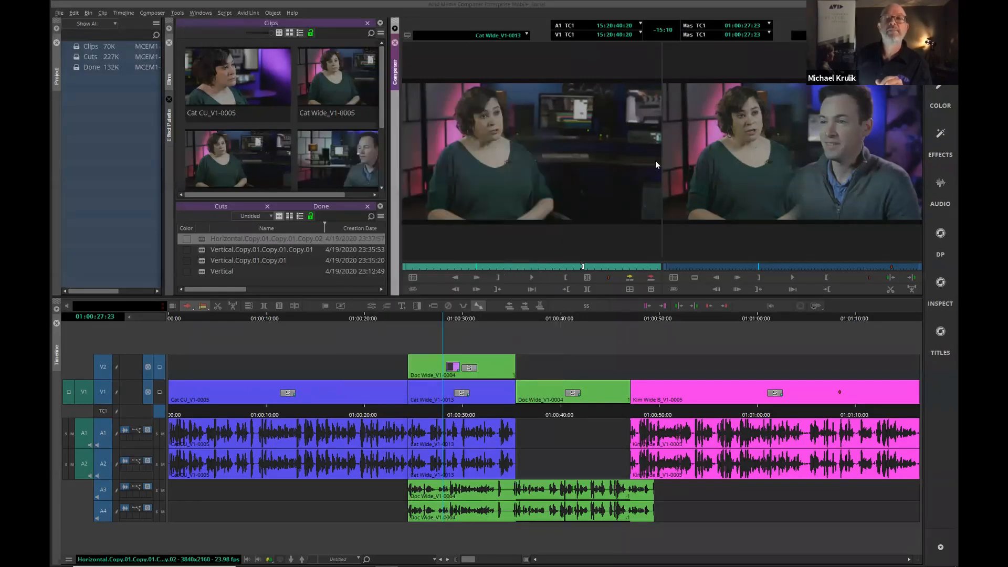
Step: Apply the Mix to White target mask over both the source clip and the sequence
right_click(616, 154)
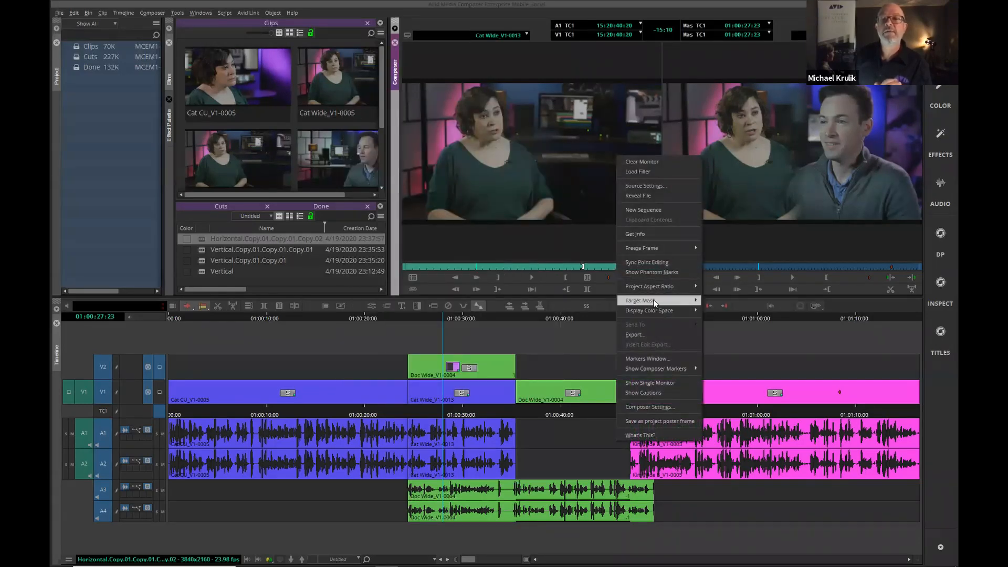
mouse_move(655, 302)
left_click(739, 311)
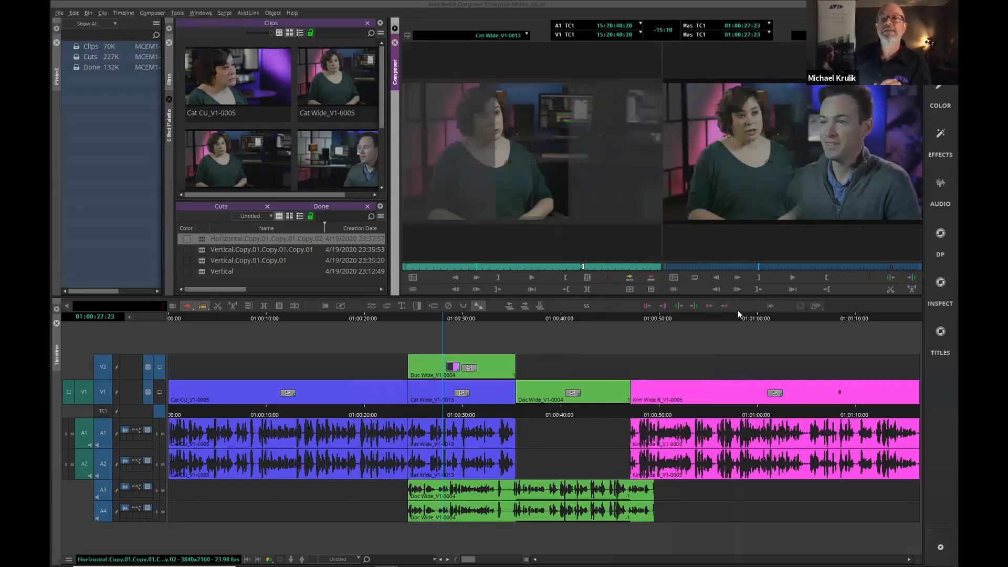
right_click(718, 203)
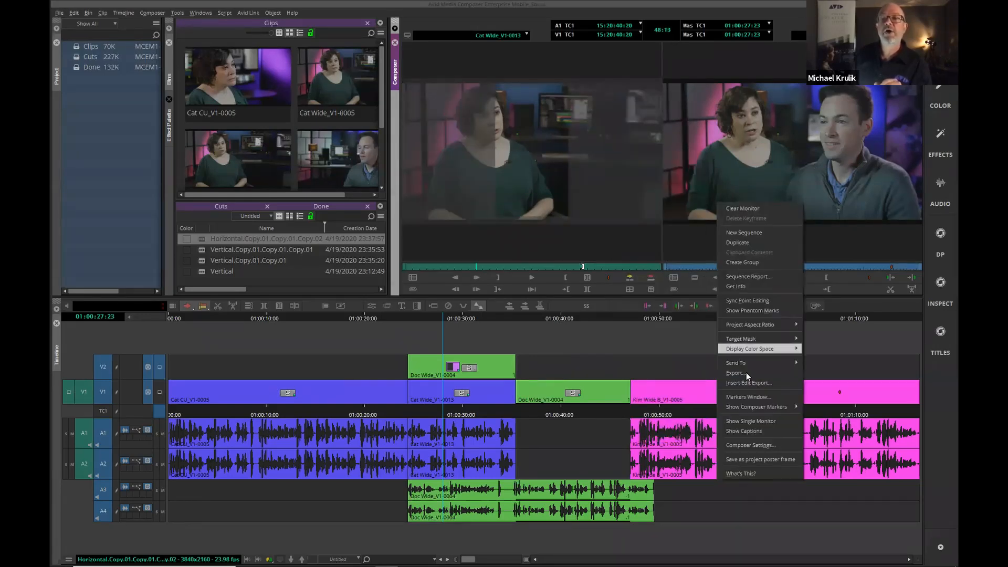
mouse_move(746, 339)
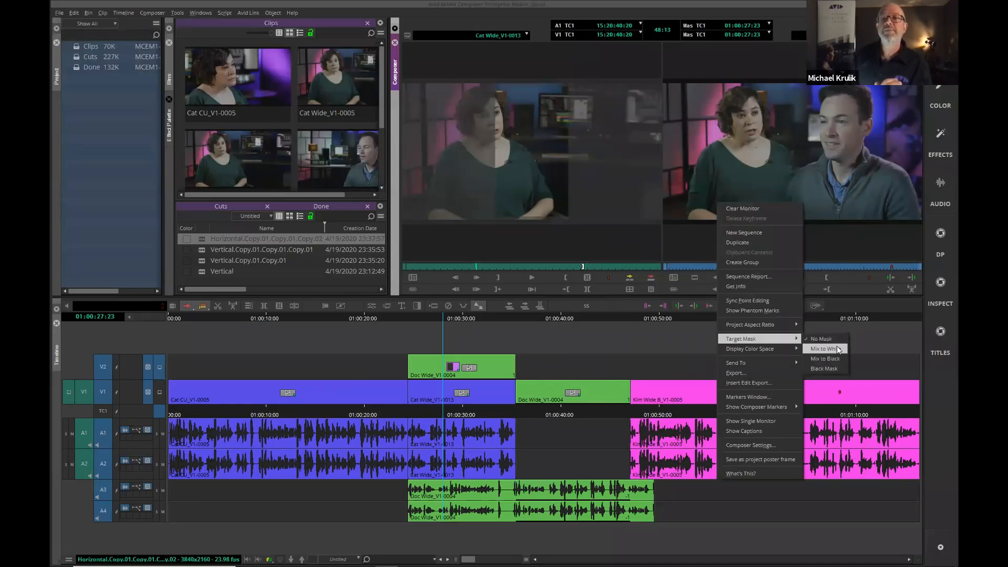
left_click(837, 348)
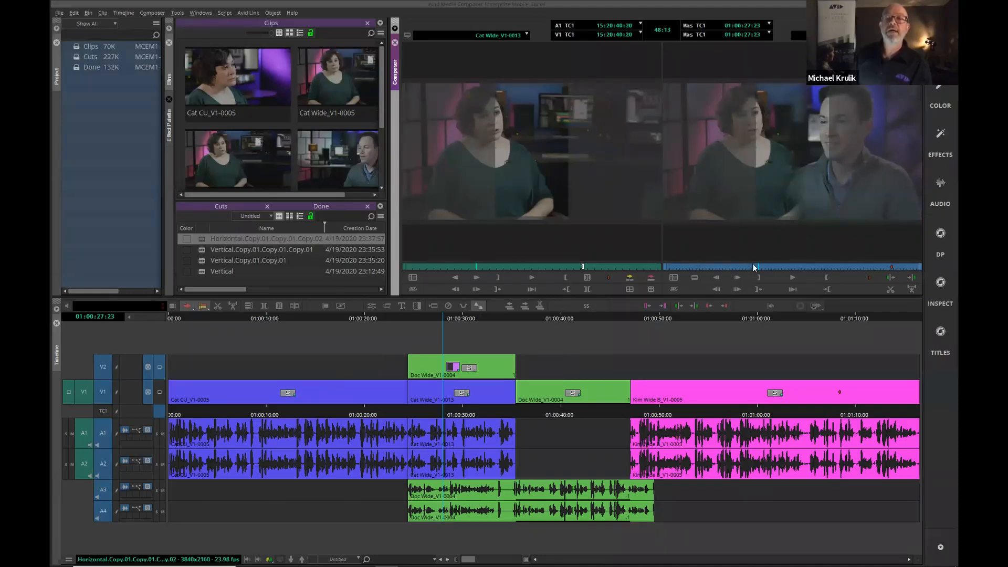
Step: Review the masked horizontal sequence up to 01:00:30:14
left_click(752, 267)
left_click_drag(752, 264, 760, 265)
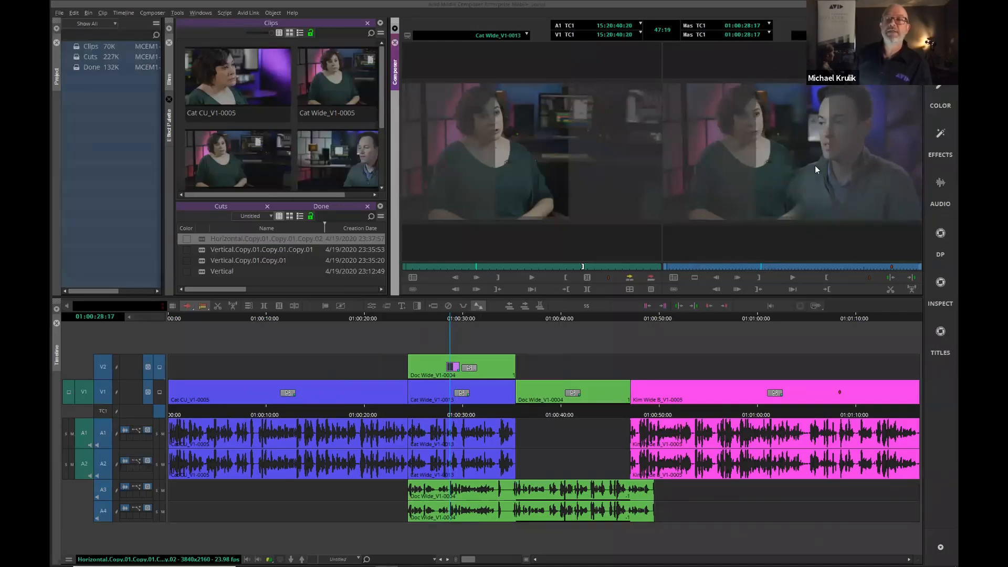
left_click_drag(761, 266, 767, 265)
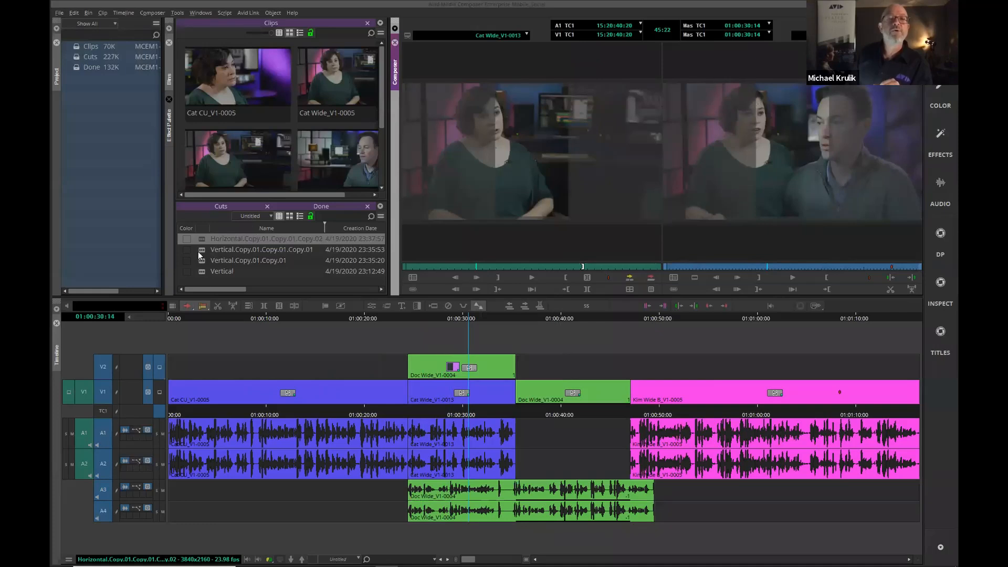
Step: Load the Vertical and Vertical.Copy.01.Copy.01.Copy.01 sequences in turn, checking the first near 01:00:42:00 and playing the second's split screen from 01:00:28:00
double_click(202, 267)
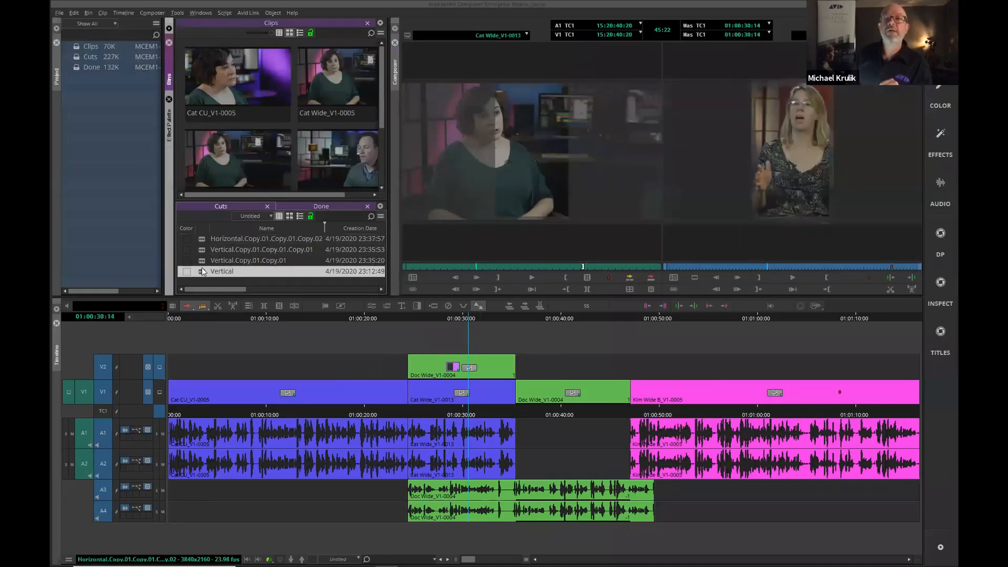
left_click_drag(385, 314, 414, 314)
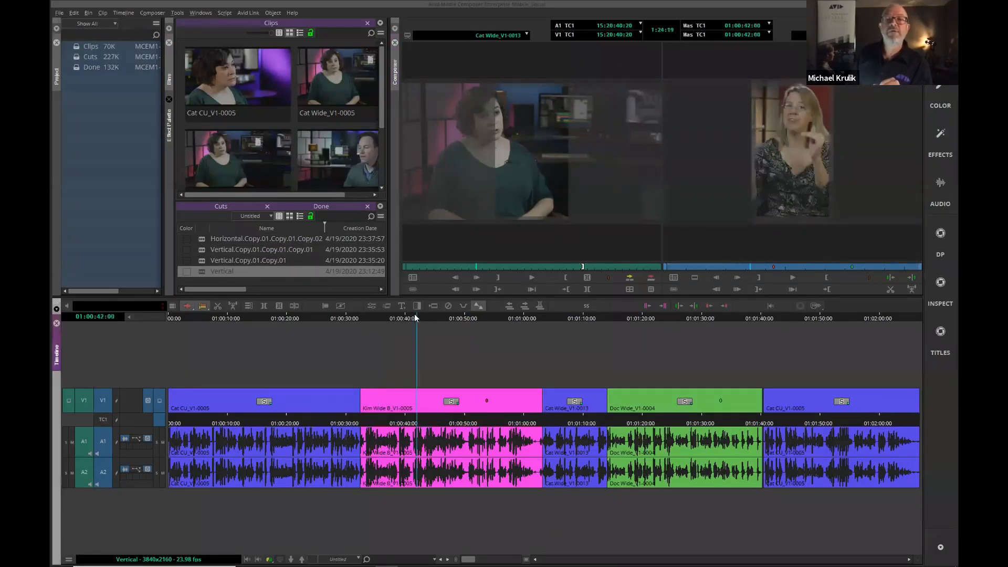
double_click(198, 248)
left_click_drag(442, 319, 439, 320)
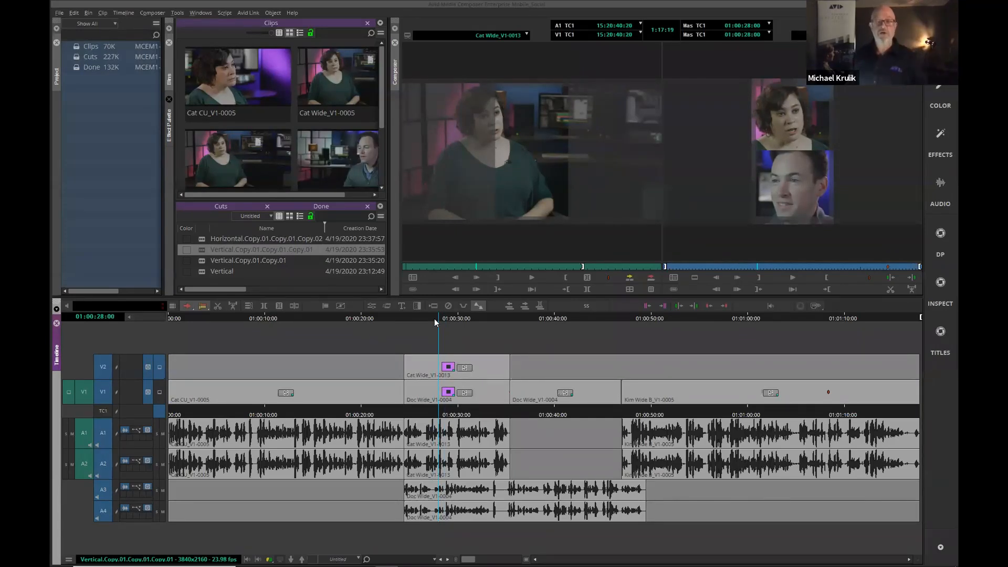
key("space")
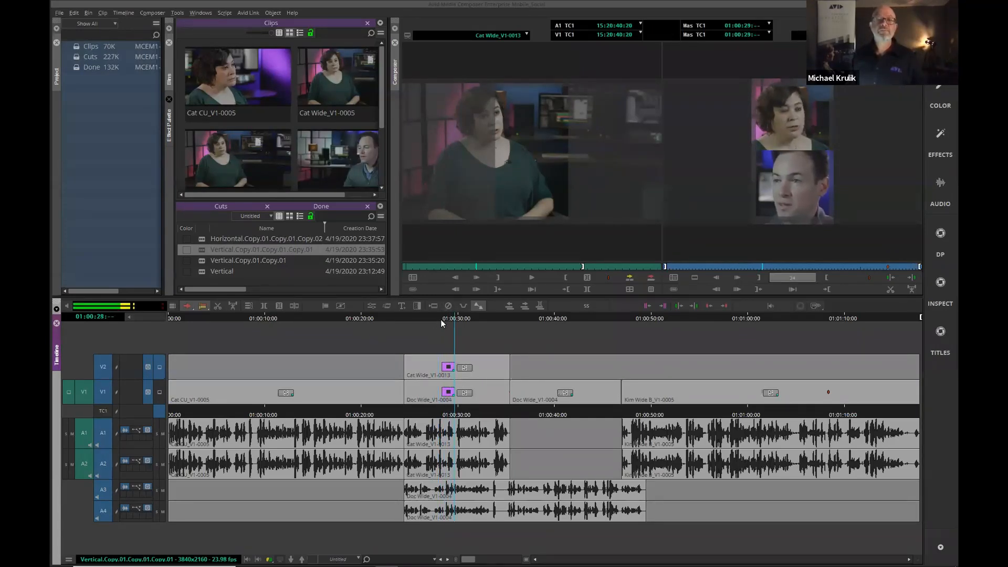
key("space")
left_click(439, 317)
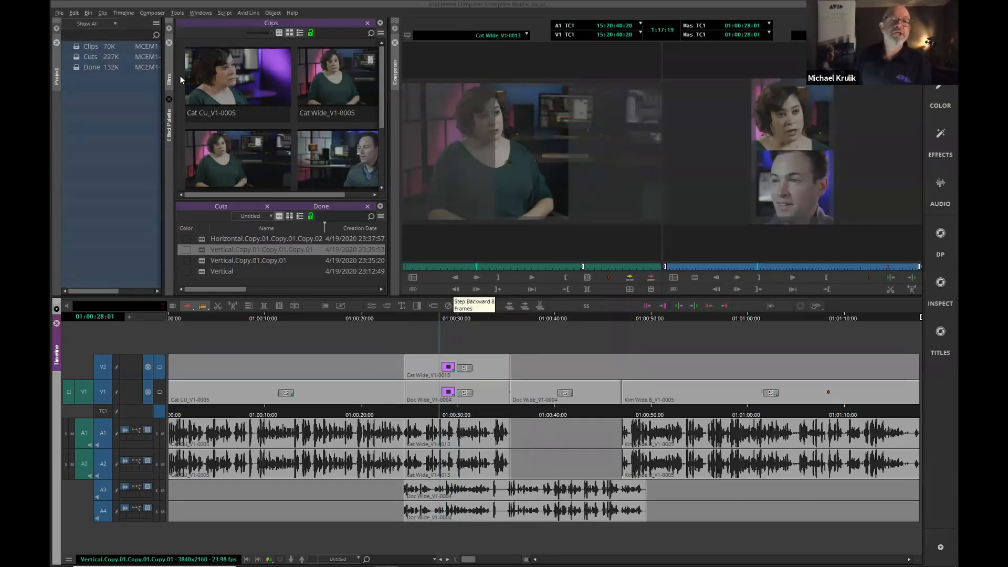
Step: Close the current project and open the 1080x1920 Mobile_Social_Vertical project
left_click(112, 49)
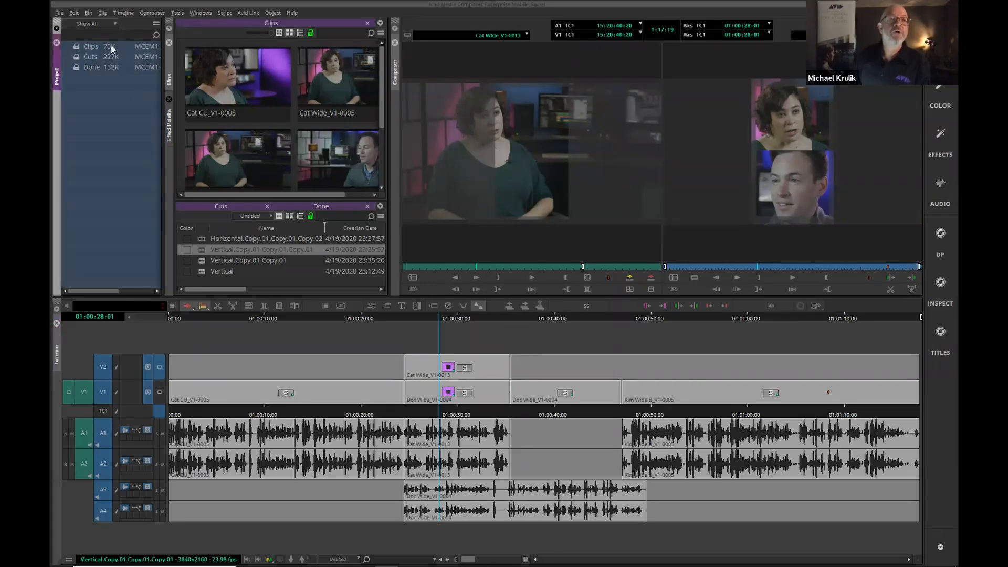
left_click(61, 13)
left_click(82, 97)
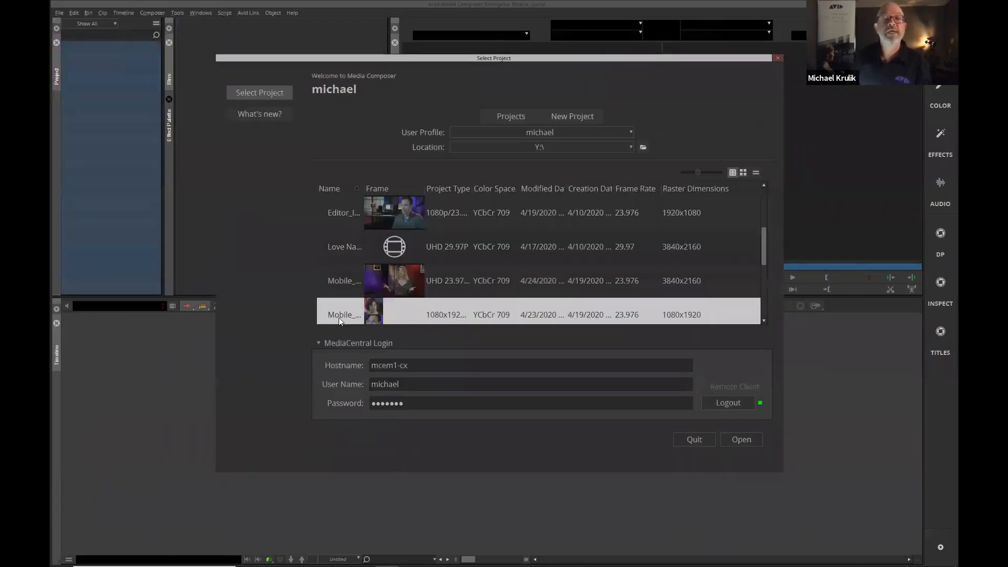
scroll(509, 311, "down", 1)
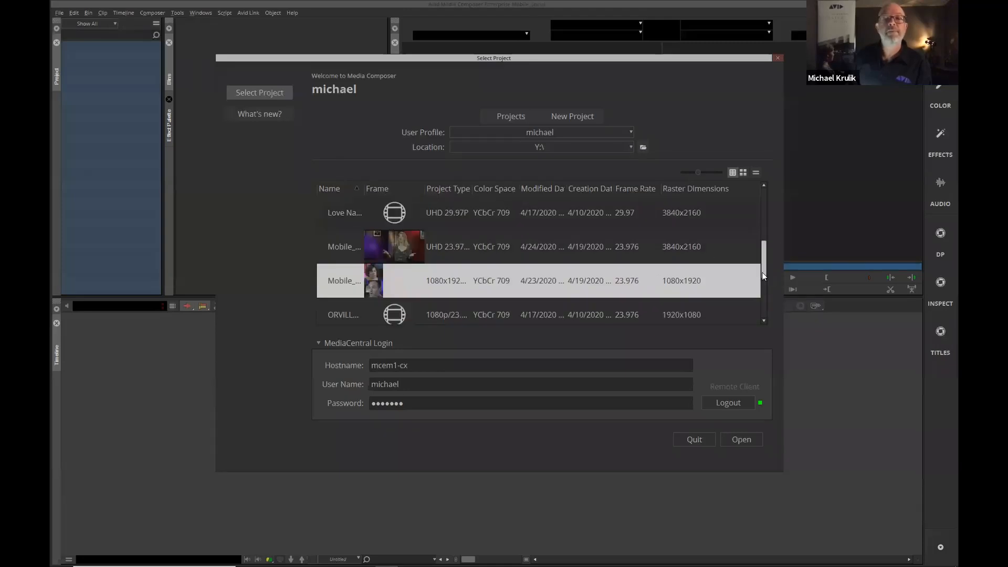
scroll(763, 275, "down", 1)
double_click(342, 250)
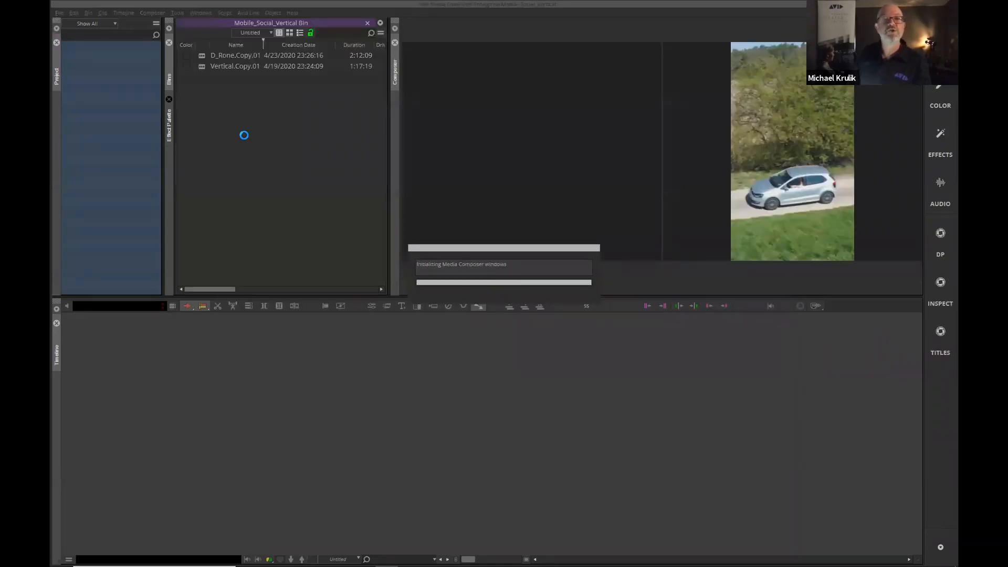
Step: Load the Vertical.Copy.01 sequence, play its split-screen section and park at 01:00:28:17
left_click(199, 54)
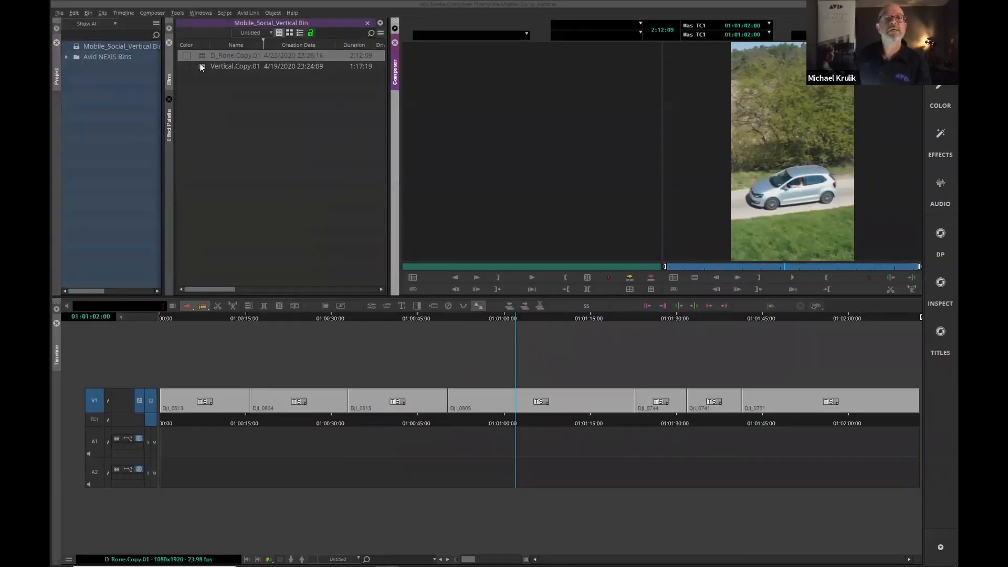
left_click(200, 64)
double_click(201, 66)
left_click_drag(452, 317, 440, 319)
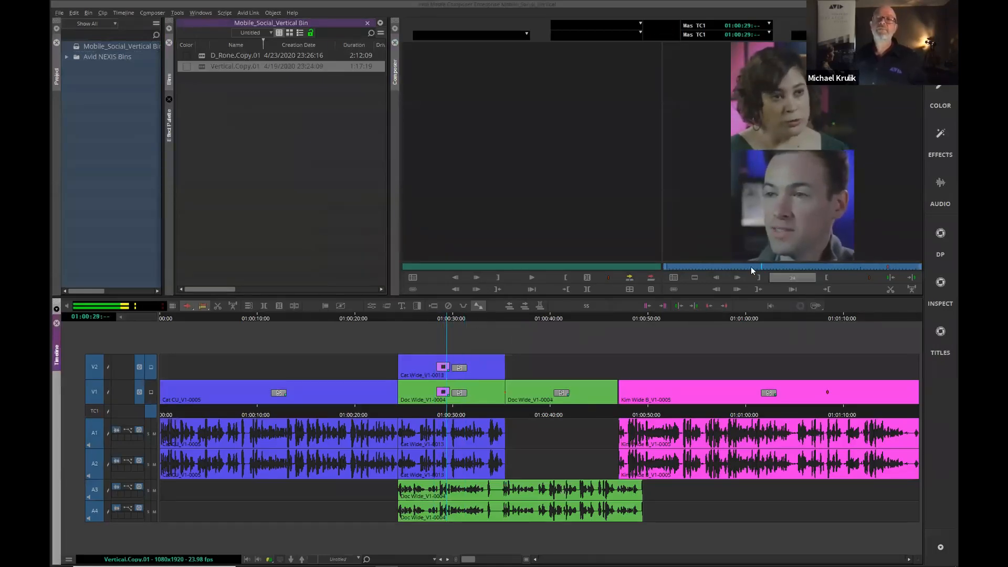
key("space")
left_click_drag(469, 316, 440, 319)
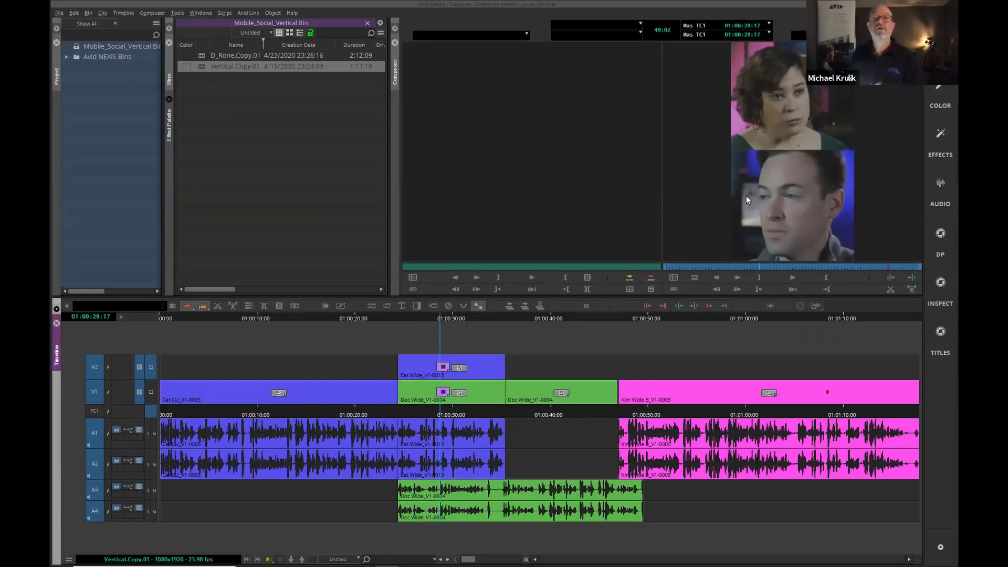
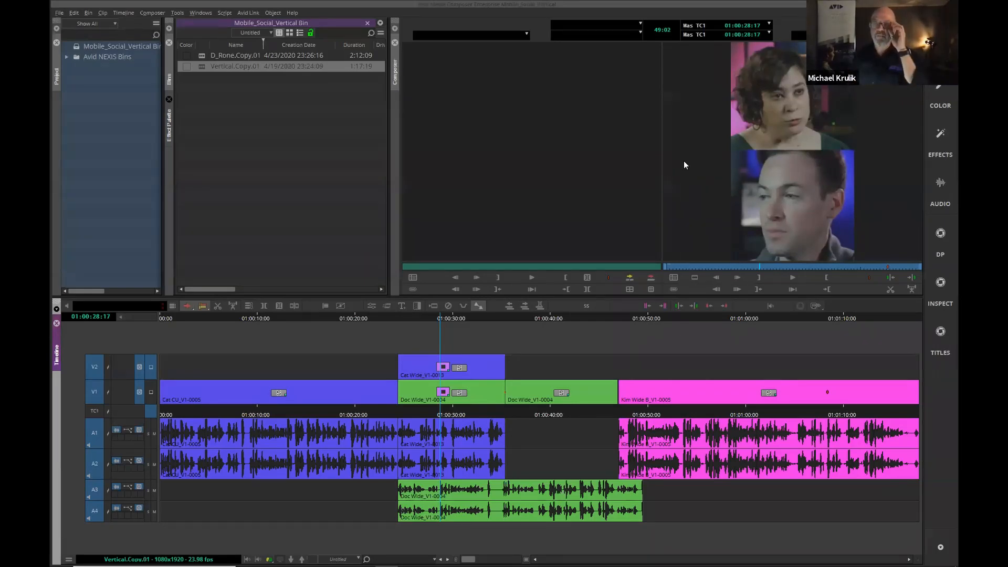
Step: Close the vertical mobile project and open the 1920x1080 Demo_Days_2020 project
left_click(60, 13)
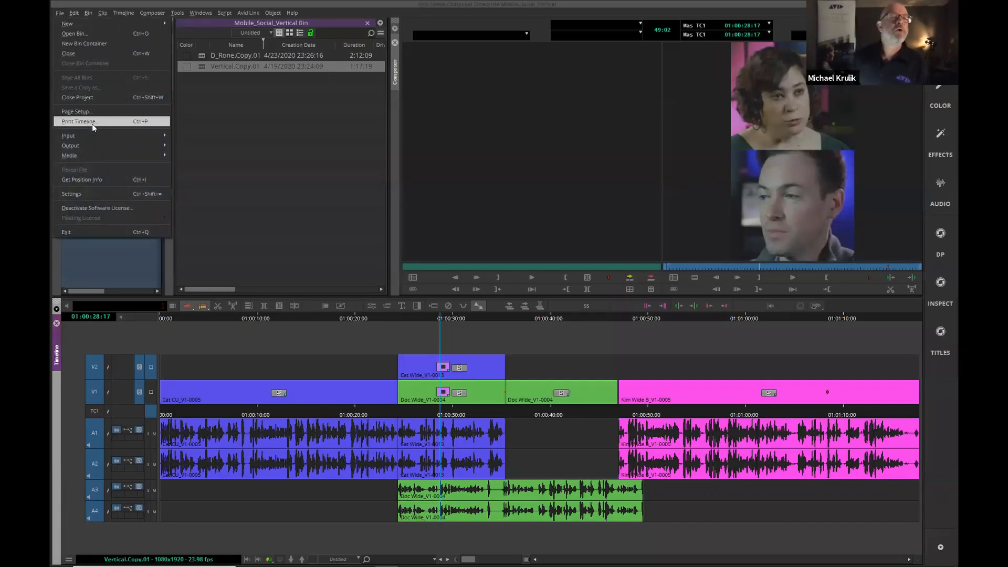
left_click(97, 97)
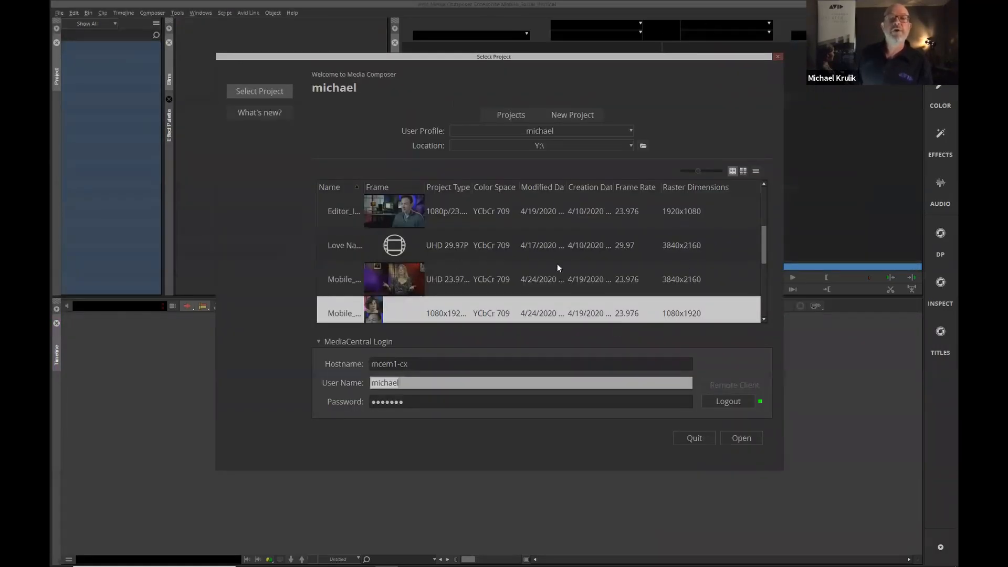
scroll(435, 265, "up", 2)
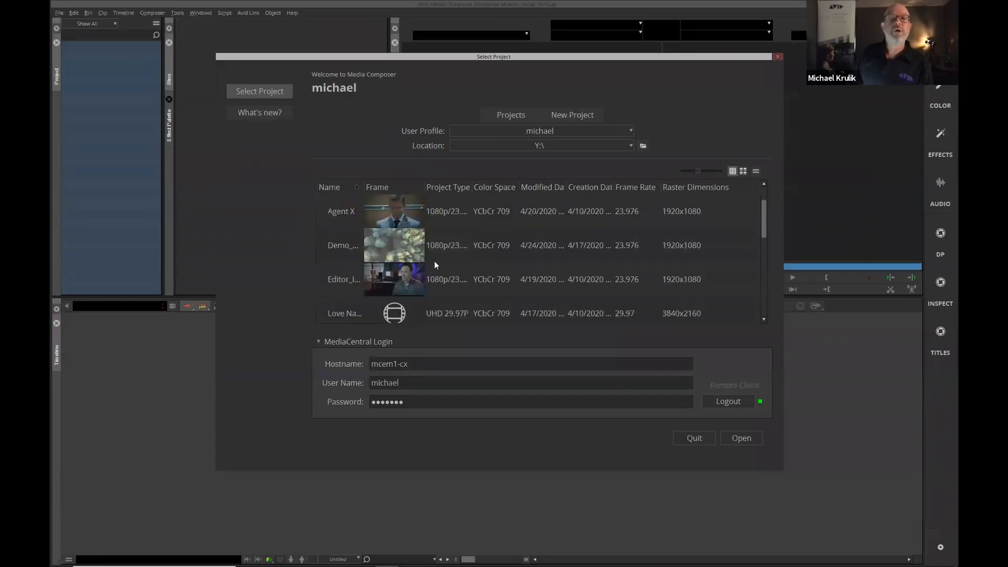
double_click(413, 257)
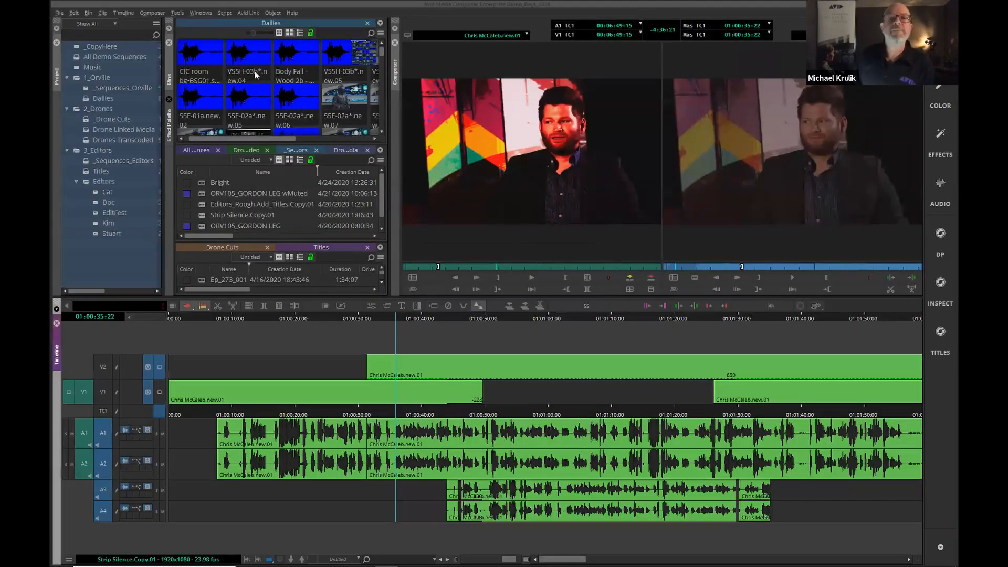
Step: Review the project's format settings, including the ACES version and output color space, and close the settings
left_click(59, 14)
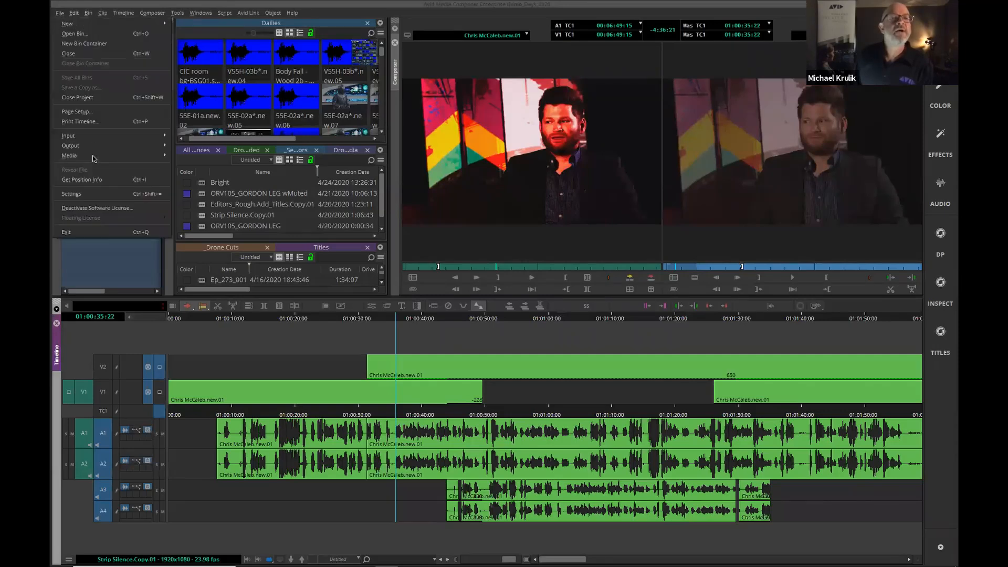
left_click(98, 195)
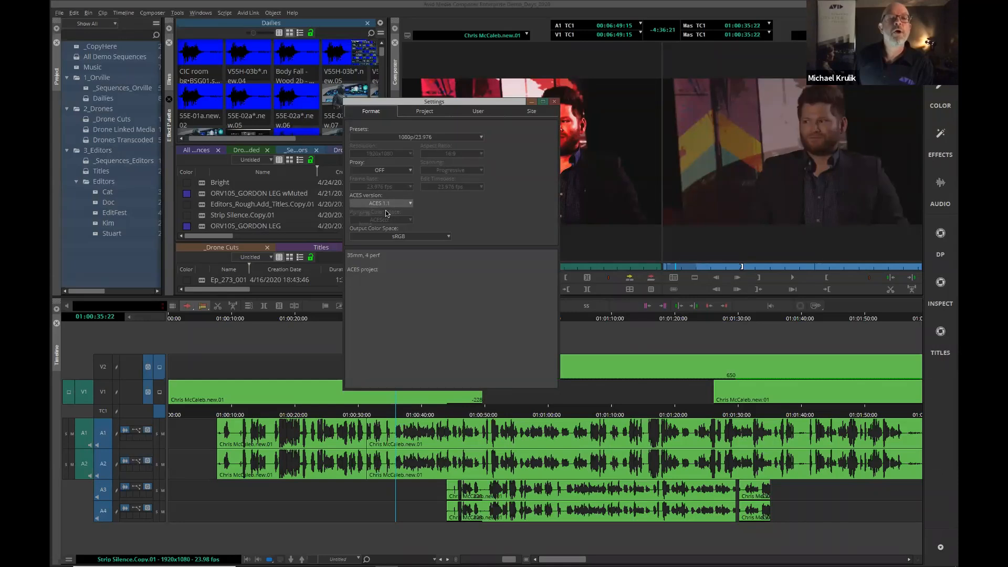
left_click(554, 102)
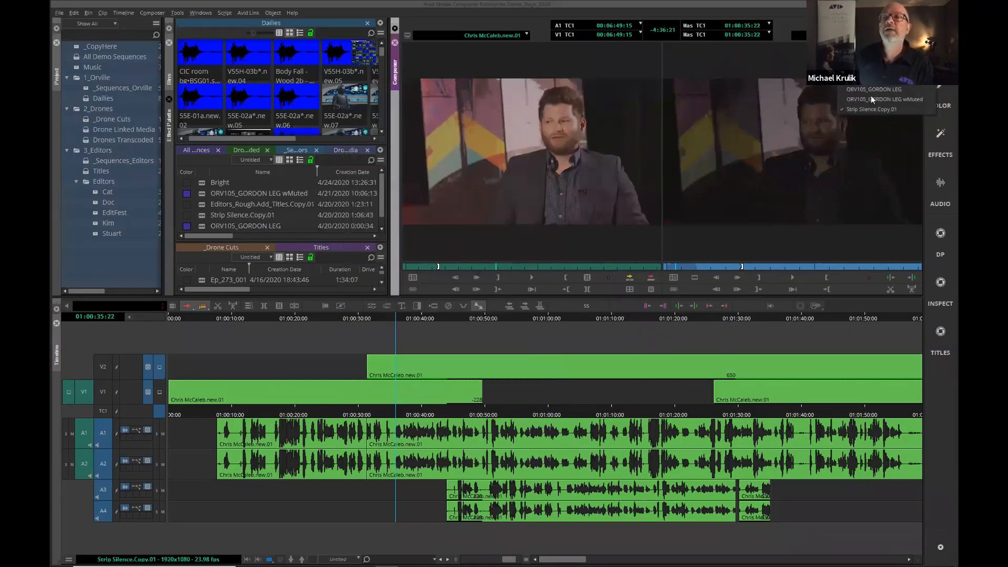
Step: Load the ORV105_GORDON LEG sequence and render the effects at 01:27:28:15 to the EM_media (W:) drive using Distributed Processing
left_click(873, 90)
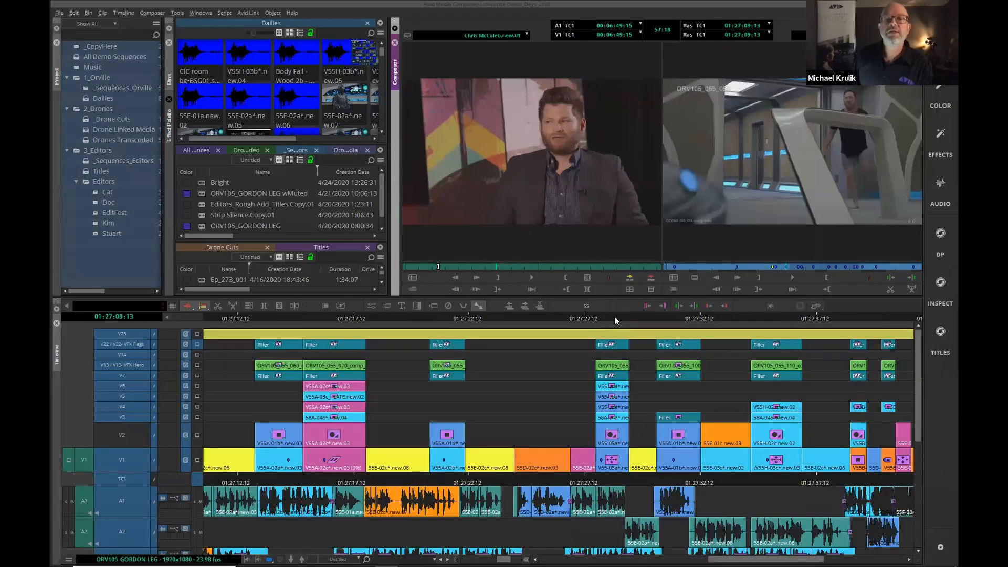
left_click(612, 319)
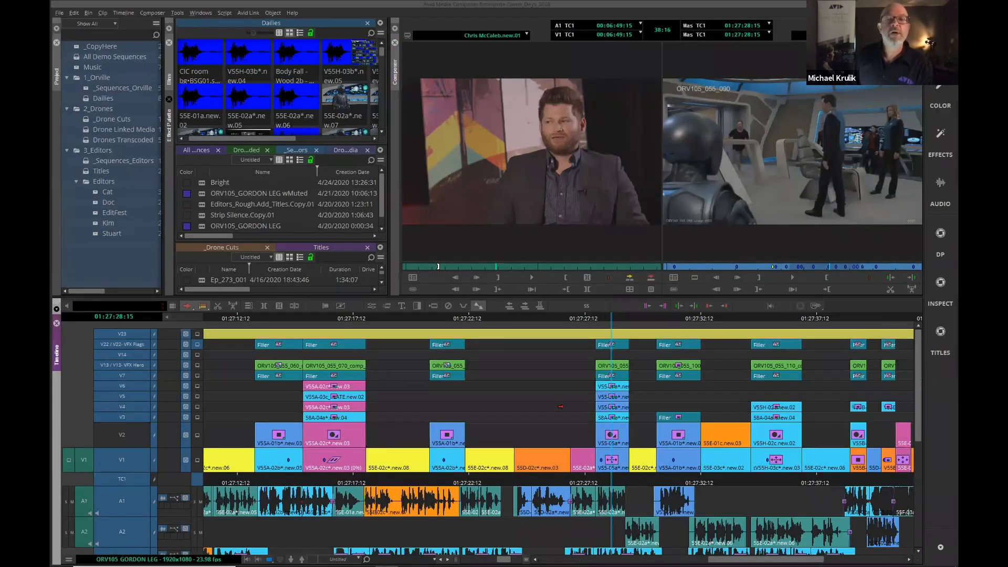
right_click(612, 379)
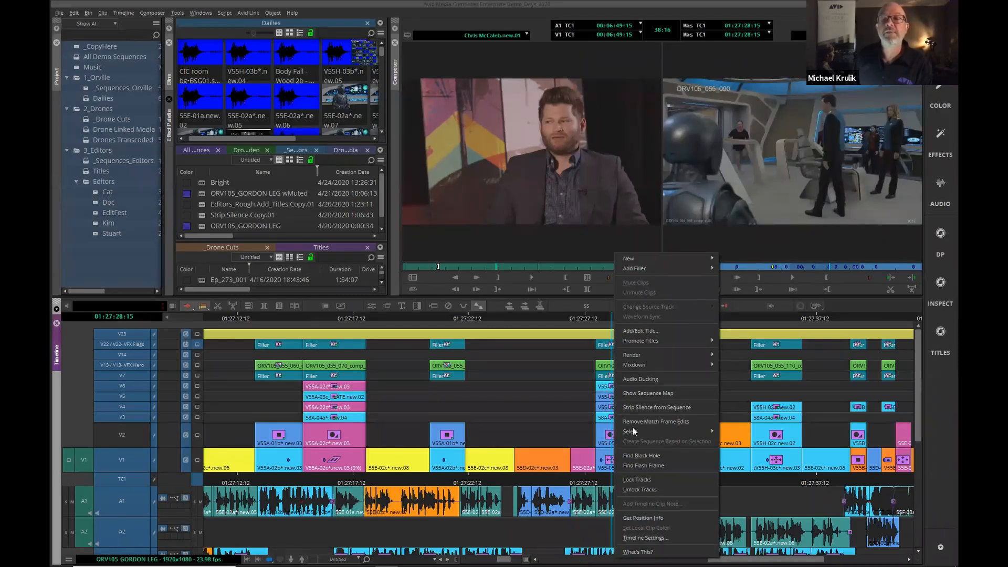
mouse_move(646, 355)
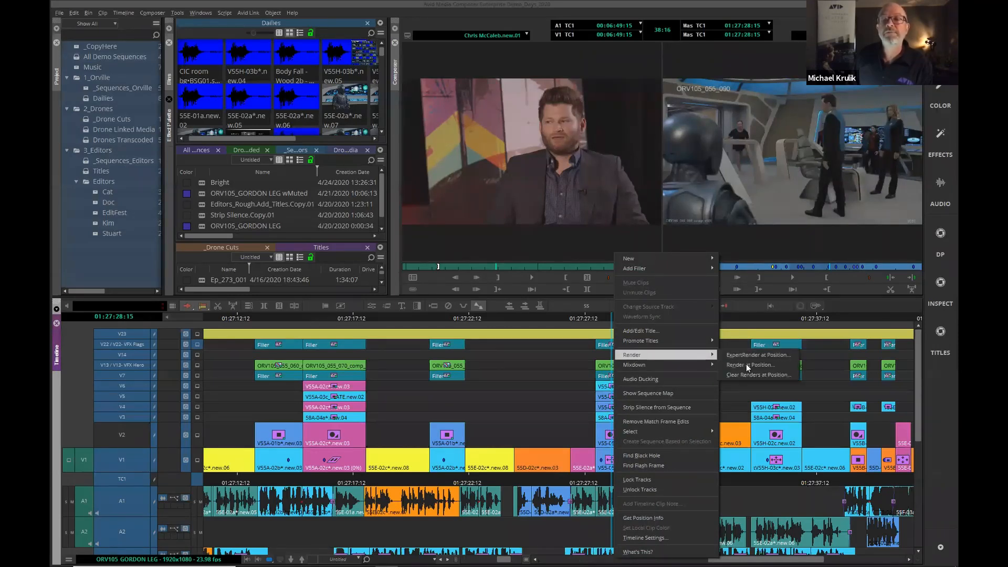
left_click(747, 365)
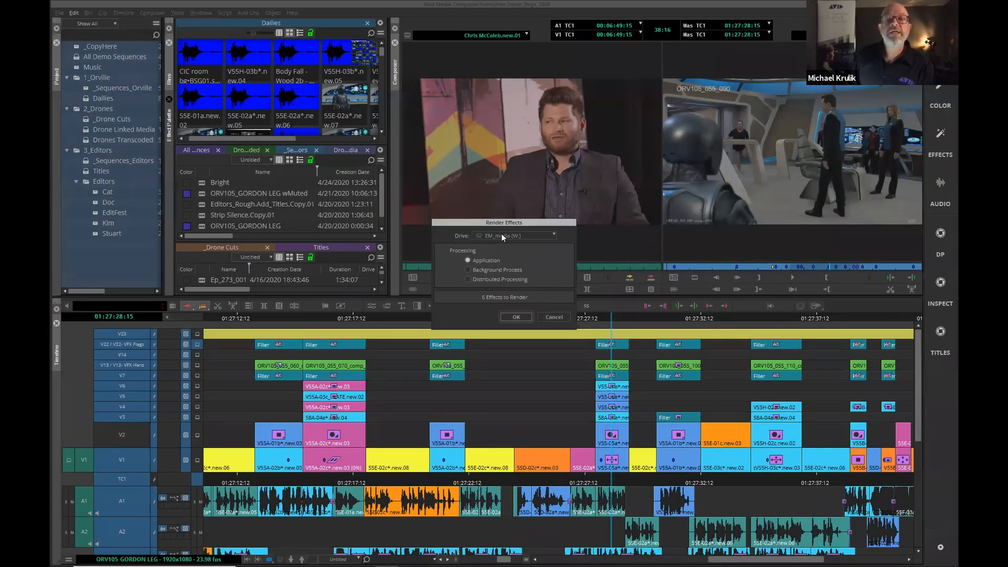
left_click(467, 278)
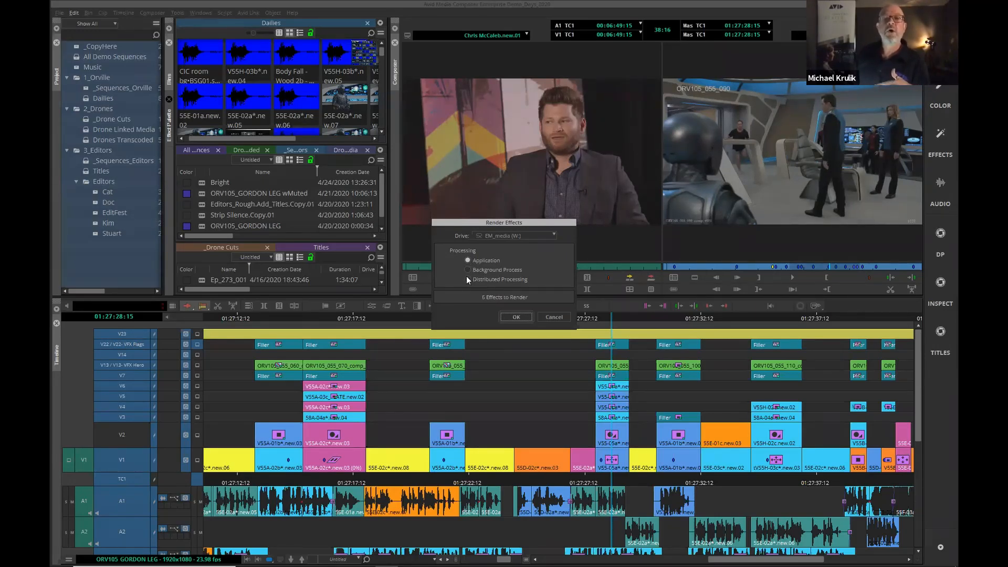
left_click(516, 318)
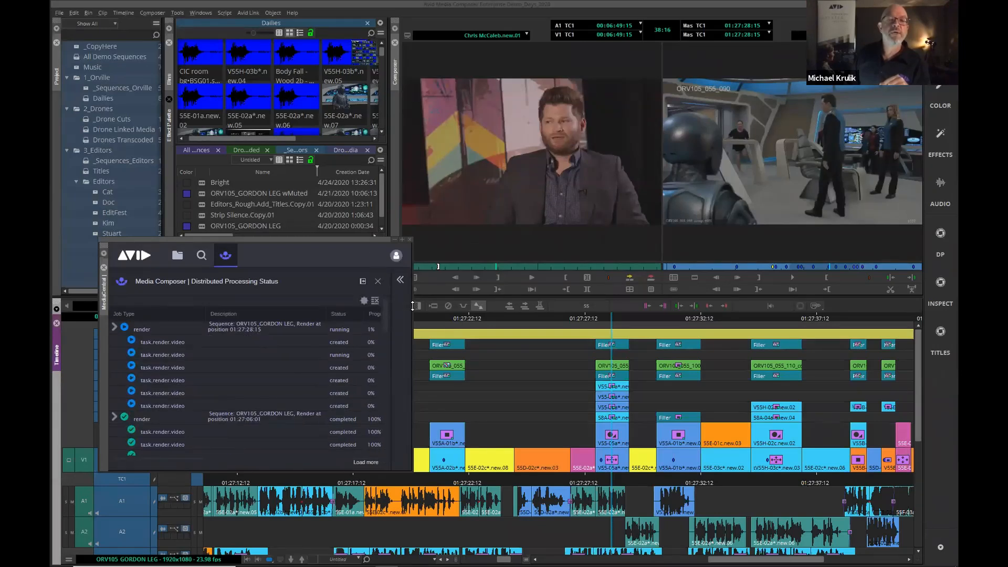
Step: Widen the Distributed Processing Status window to monitor the render's progress while parking the sequence at other frames, ending at 01:27:28:16
left_click_drag(412, 306, 584, 306)
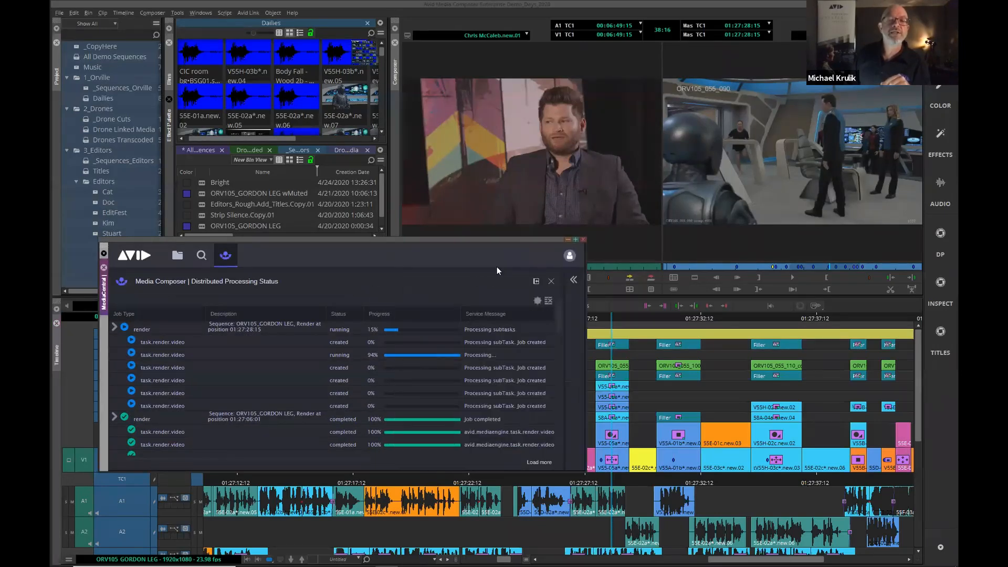
left_click(666, 315)
left_click(638, 315)
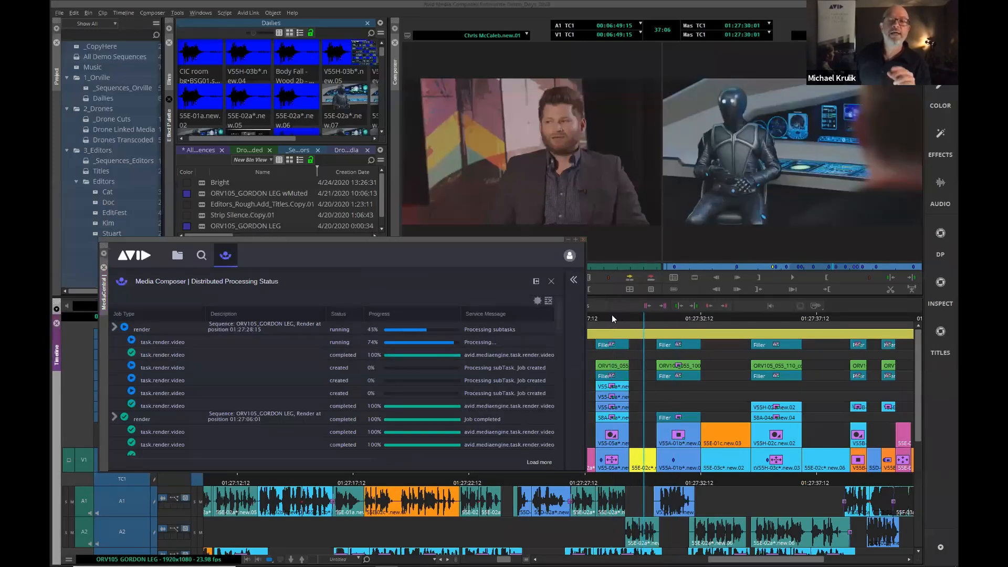
left_click(613, 319)
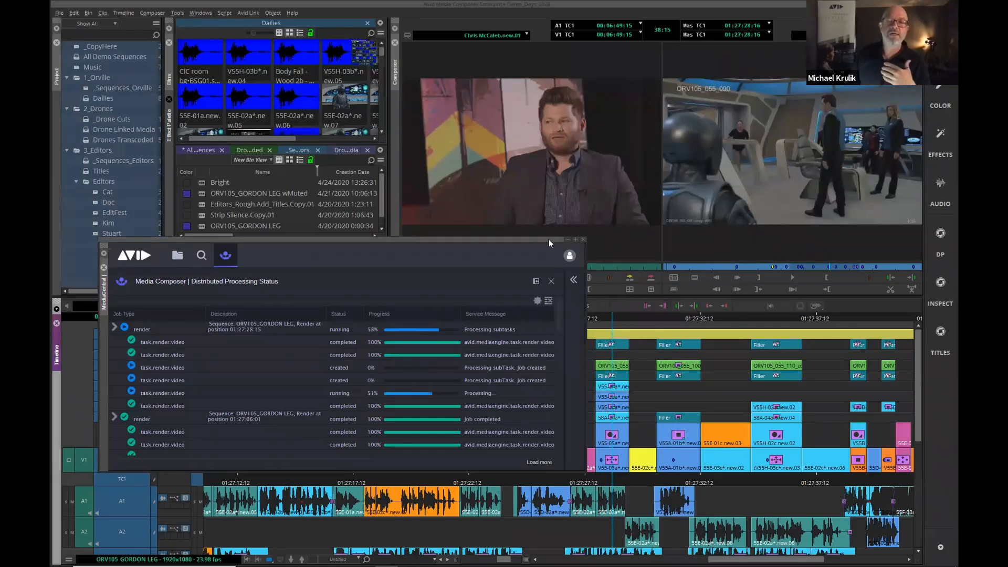
left_click_drag(546, 238, 533, 248)
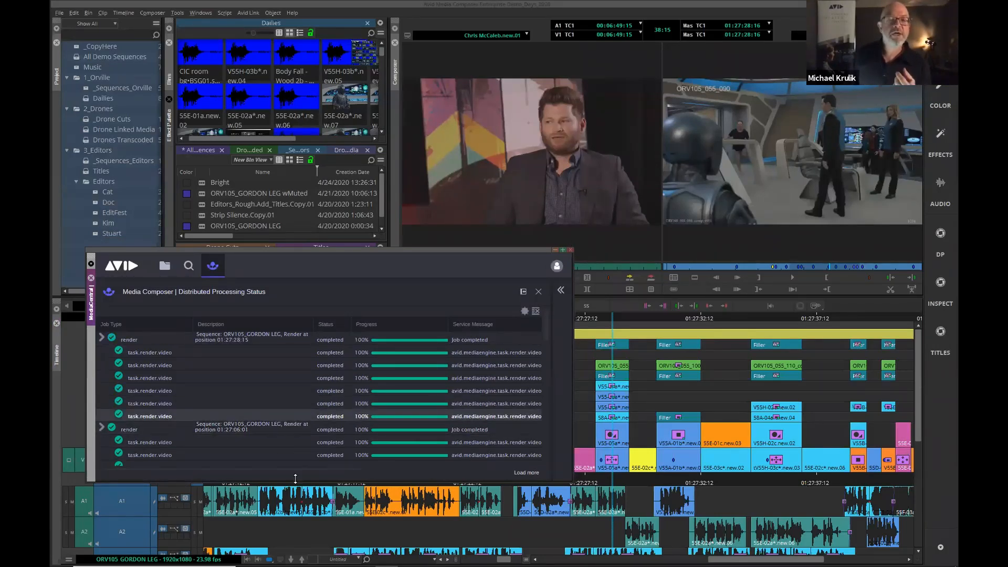
Step: Switch to the Chrome browser and open the MediaCentral Cloud UX administrator page by adding /admin to its address
mouse_move(324, 555)
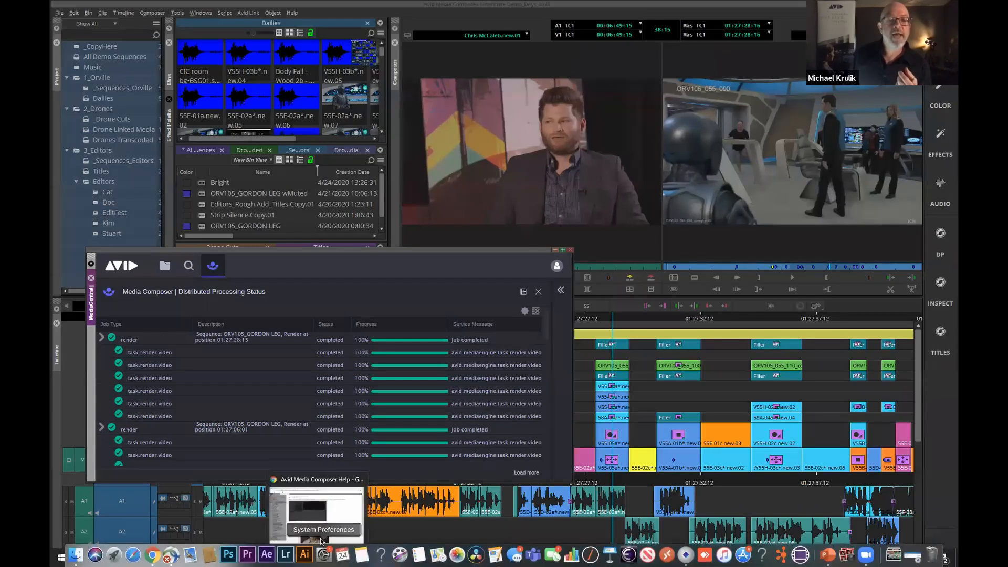
left_click(319, 557)
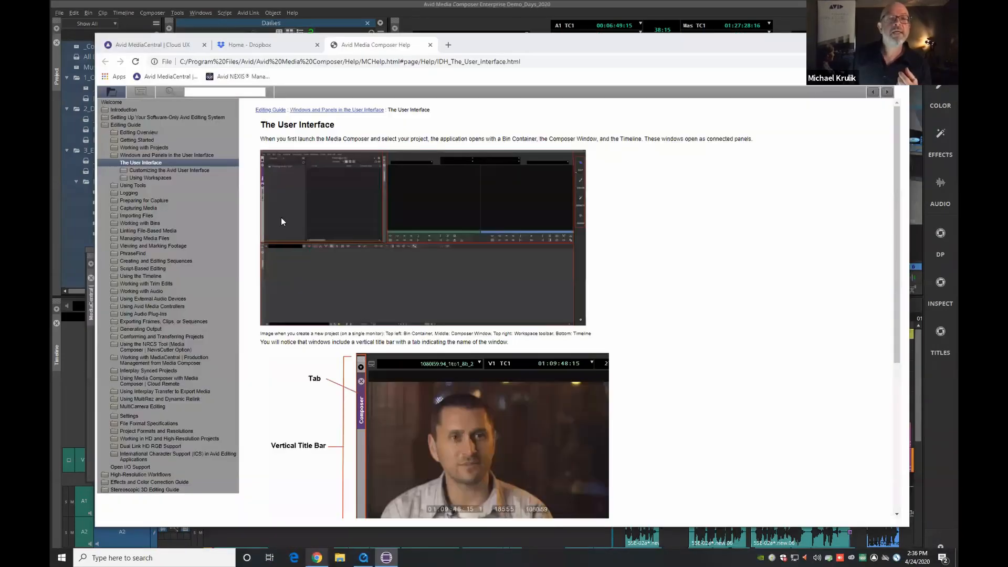
left_click(178, 44)
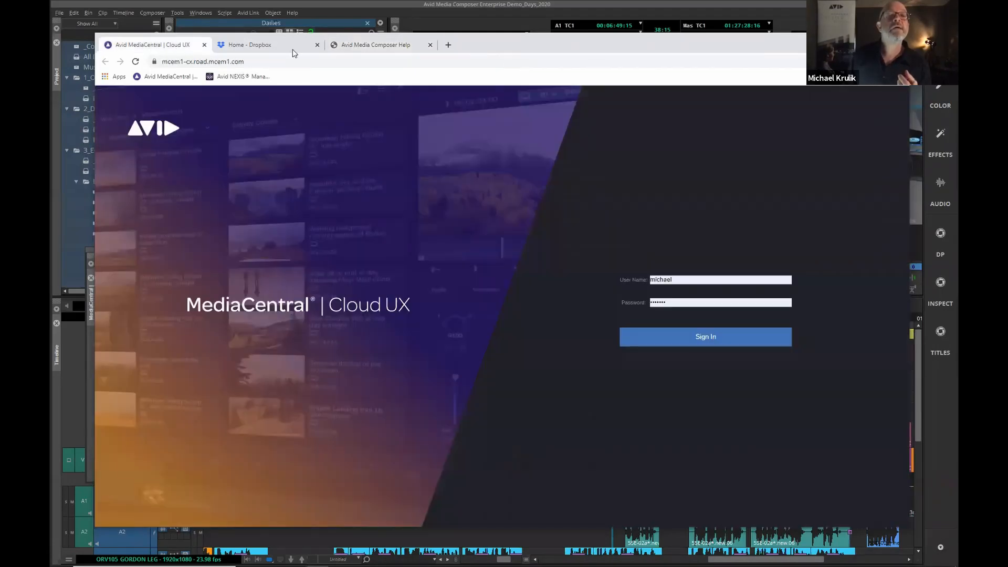
left_click(269, 62)
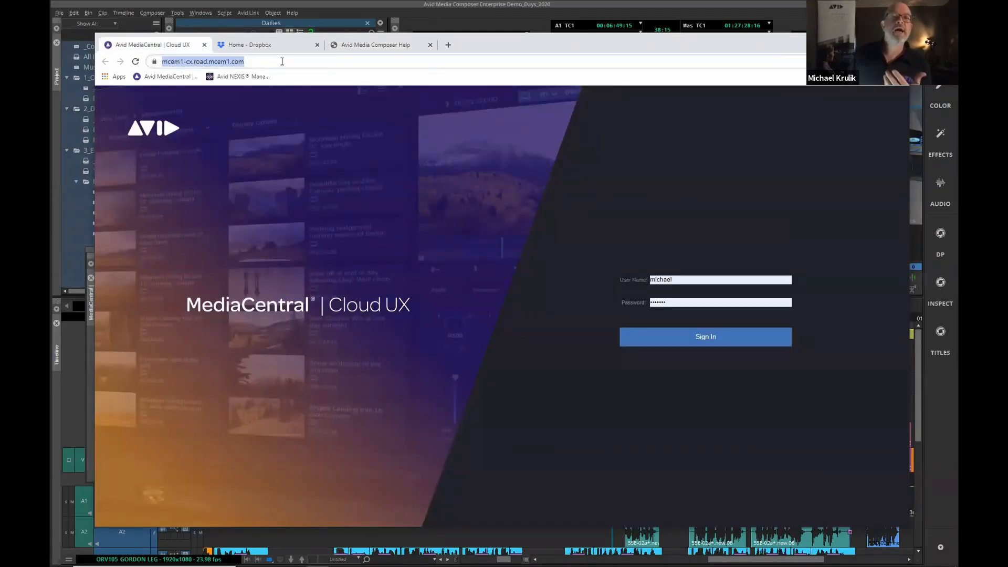
left_click(304, 62)
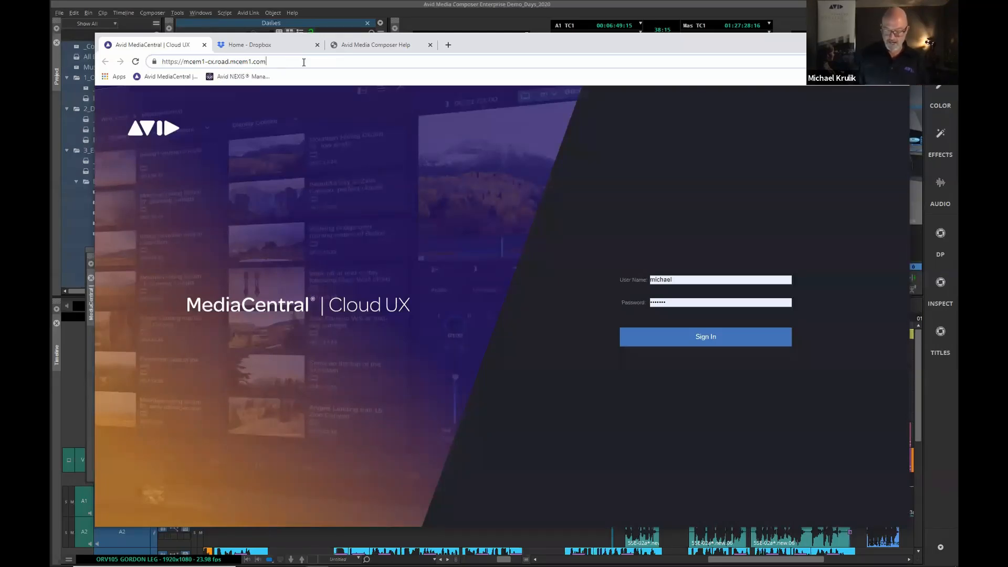
type("/admin")
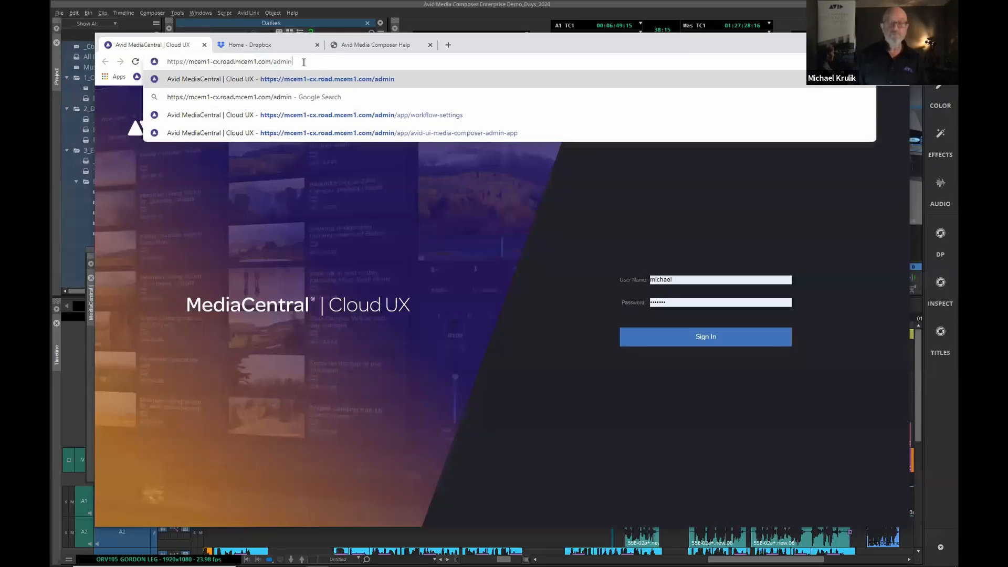
key("Return")
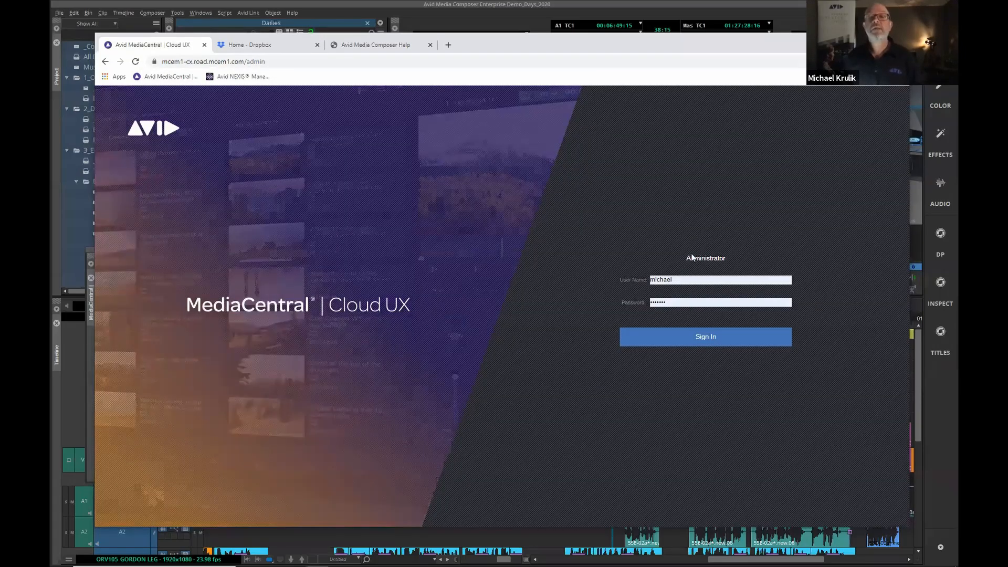
Step: Replace the user name with administrator and sign in to MediaCentral Cloud UX with the prefilled password
double_click(687, 278)
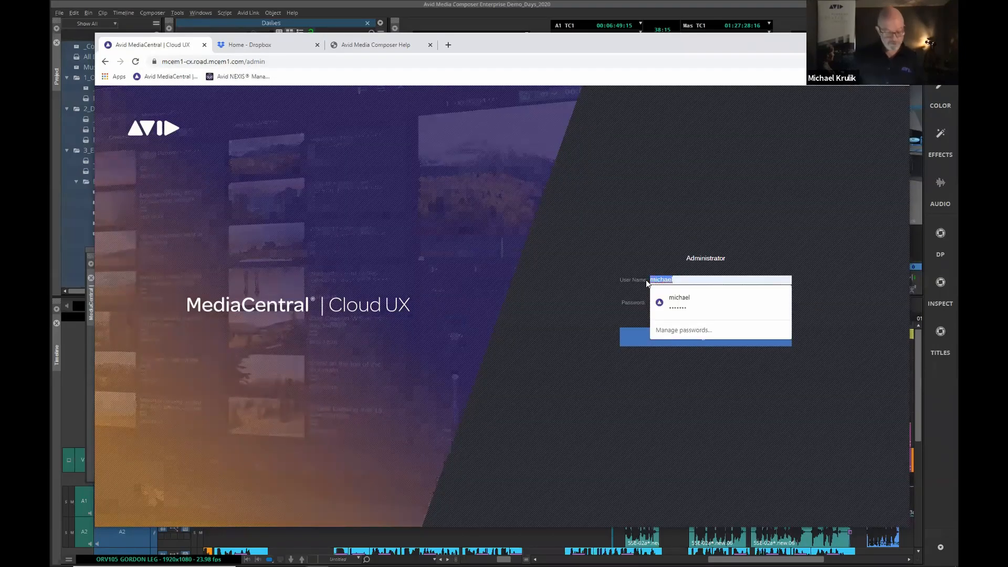
type("d")
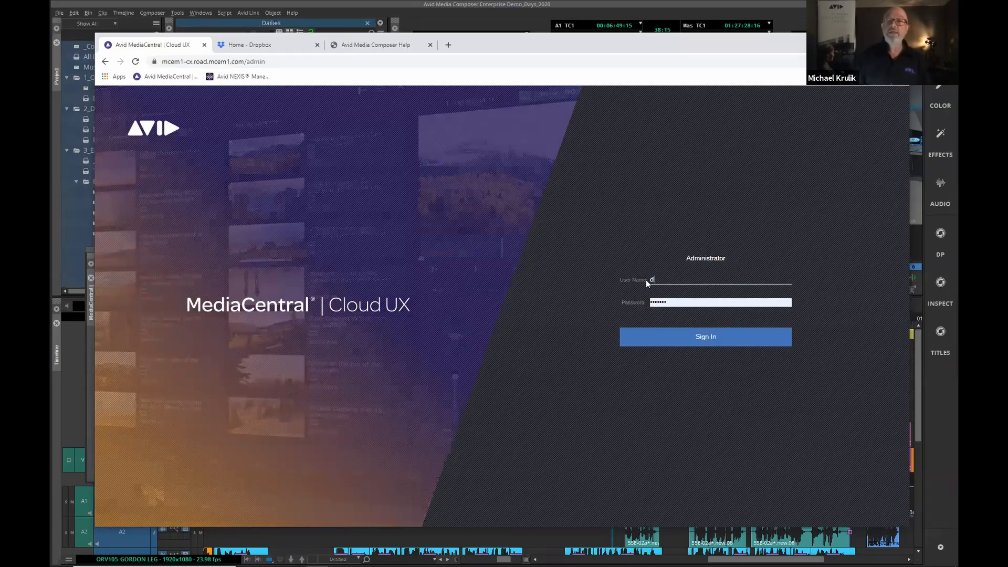
type("dministrator")
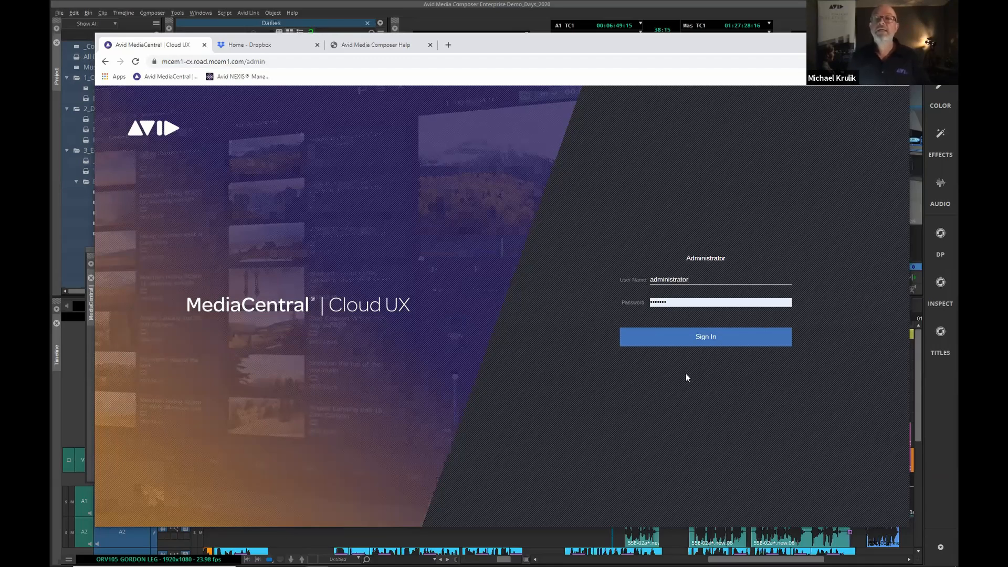
left_click(705, 340)
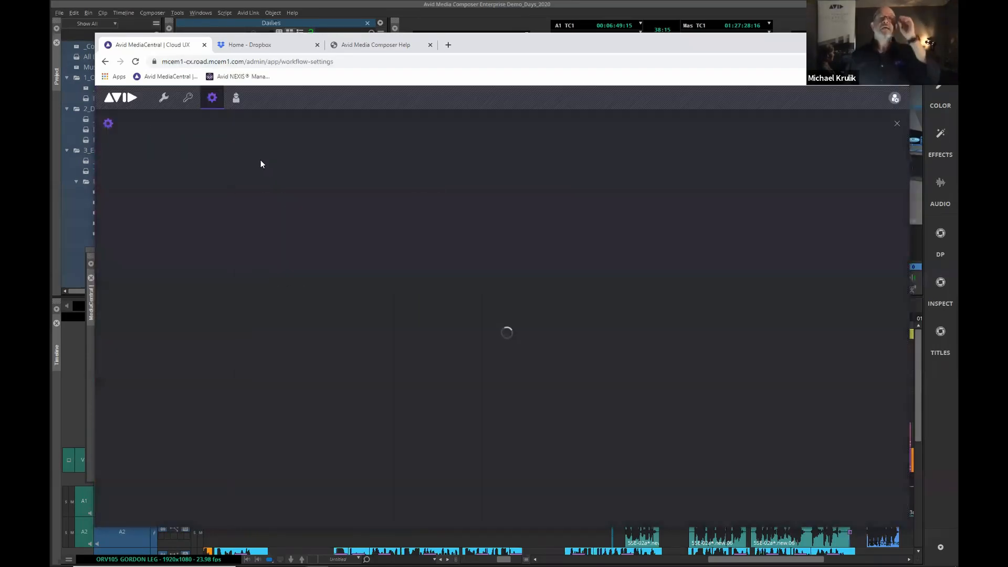
Step: Open the Media Composer Enterprise Admin Tool and hide the Capture Tool in the Tools functions of user1
left_click(237, 101)
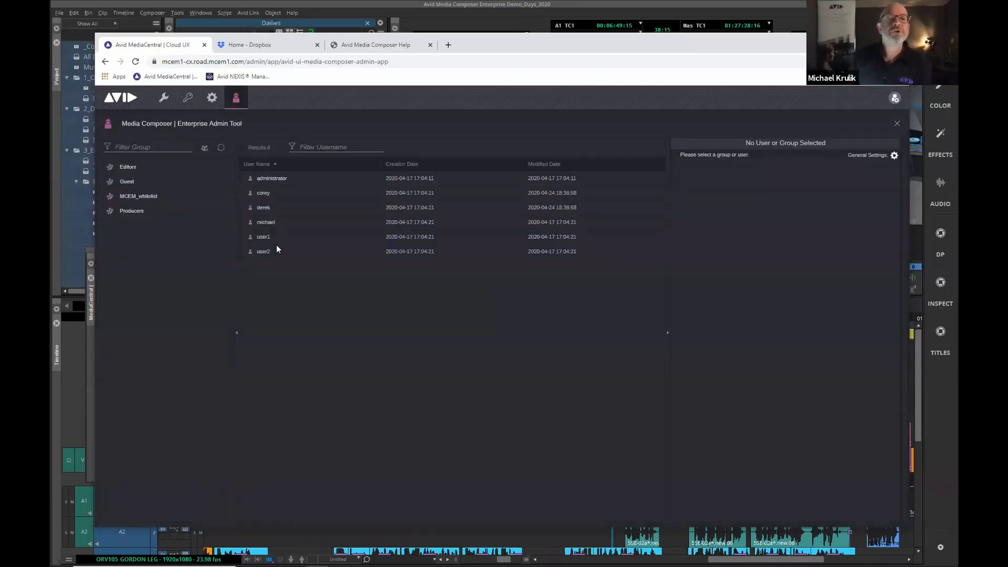
left_click(266, 237)
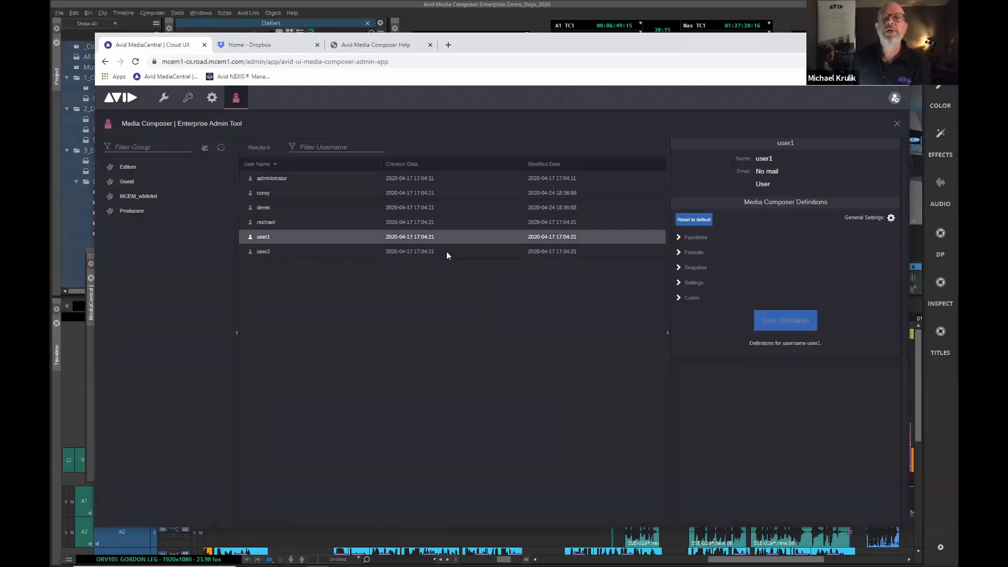
left_click(681, 237)
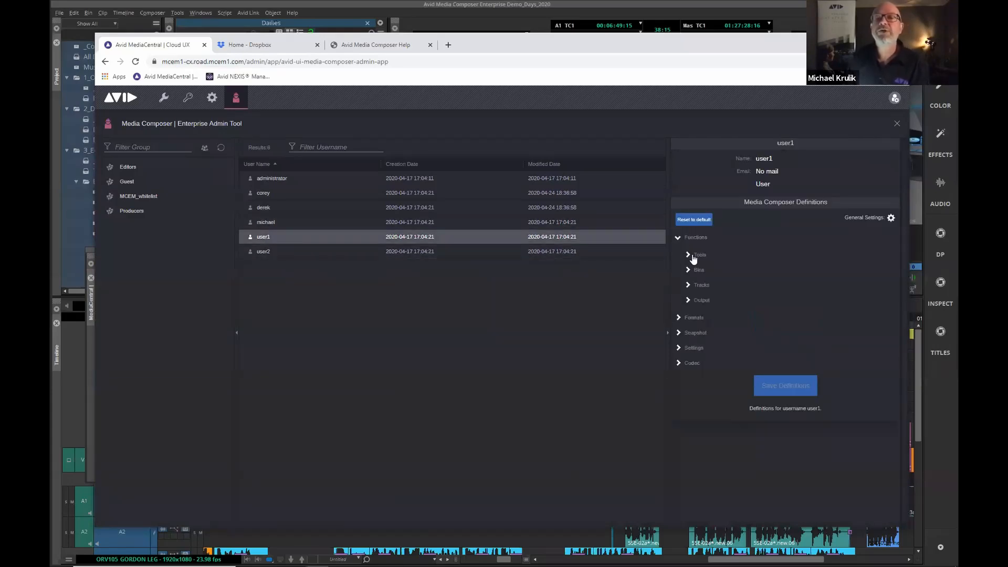
left_click(689, 257)
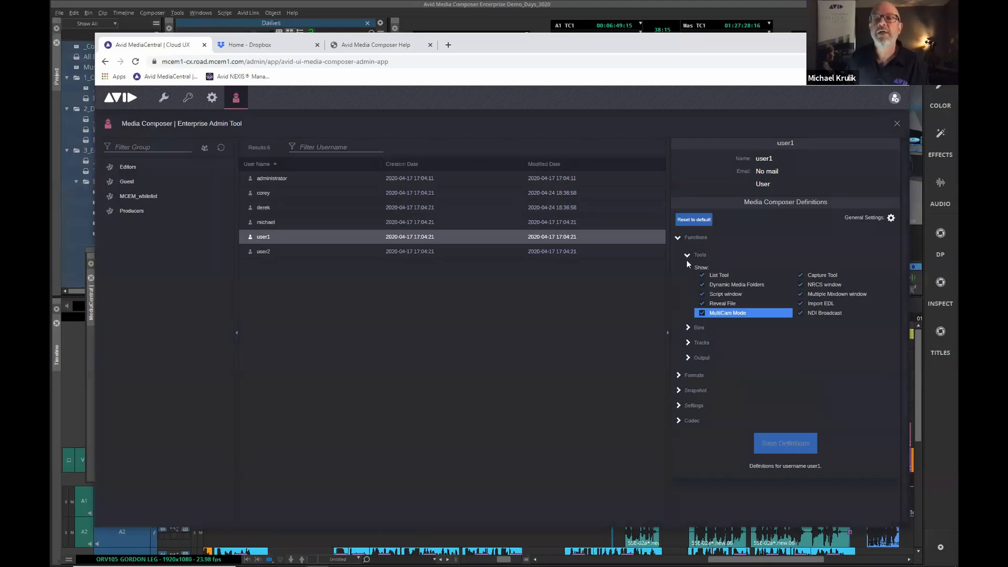
left_click(800, 275)
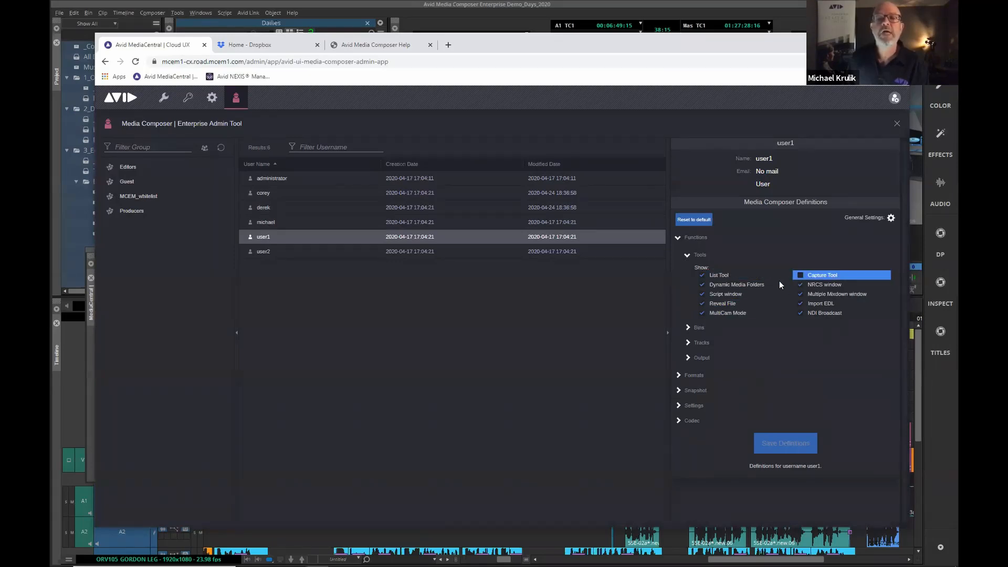
Step: Review user1's bin and track limits, and disallow the Export To File, Transfer Functions, Export To Device and Send To outputs
left_click(688, 327)
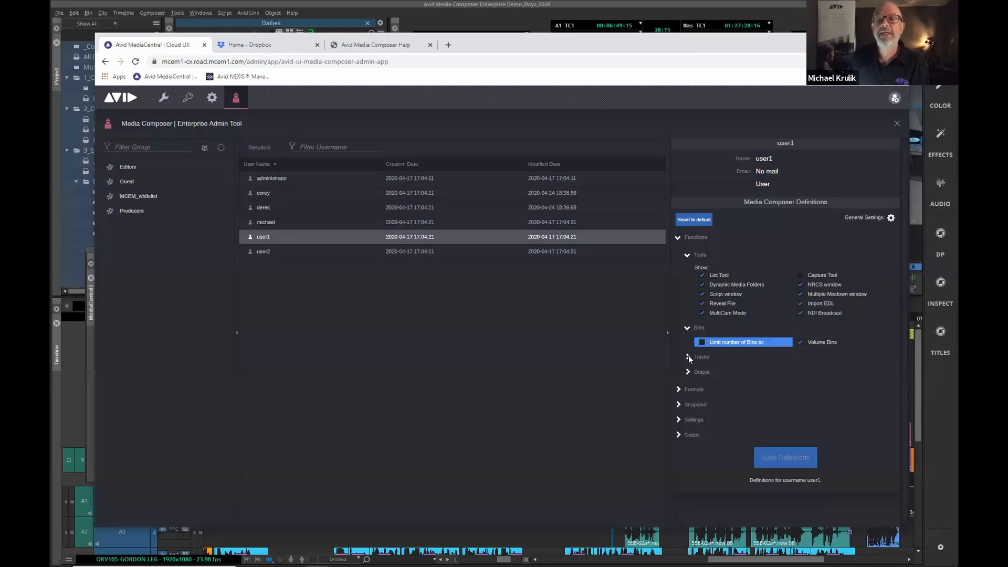
left_click(689, 357)
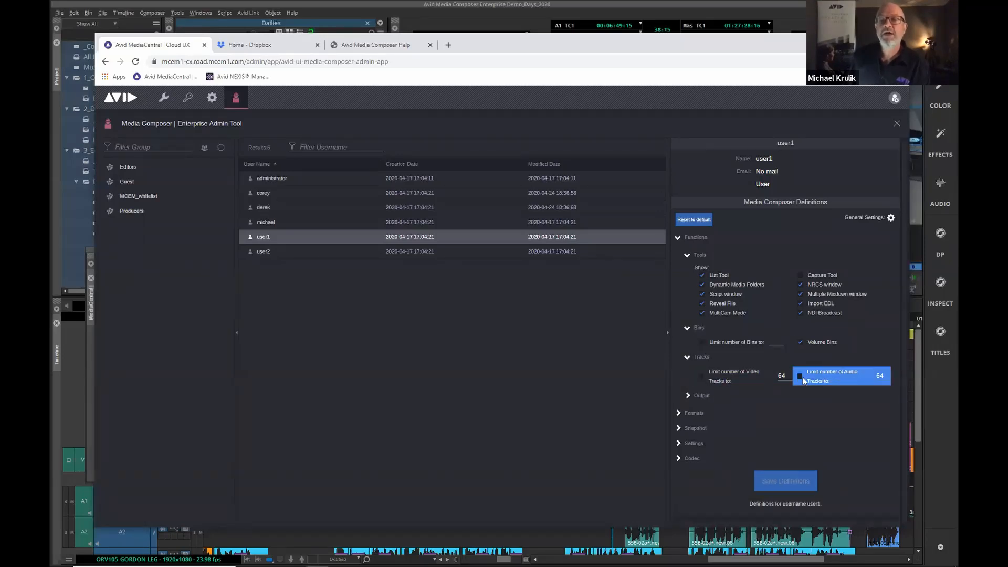
left_click(688, 396)
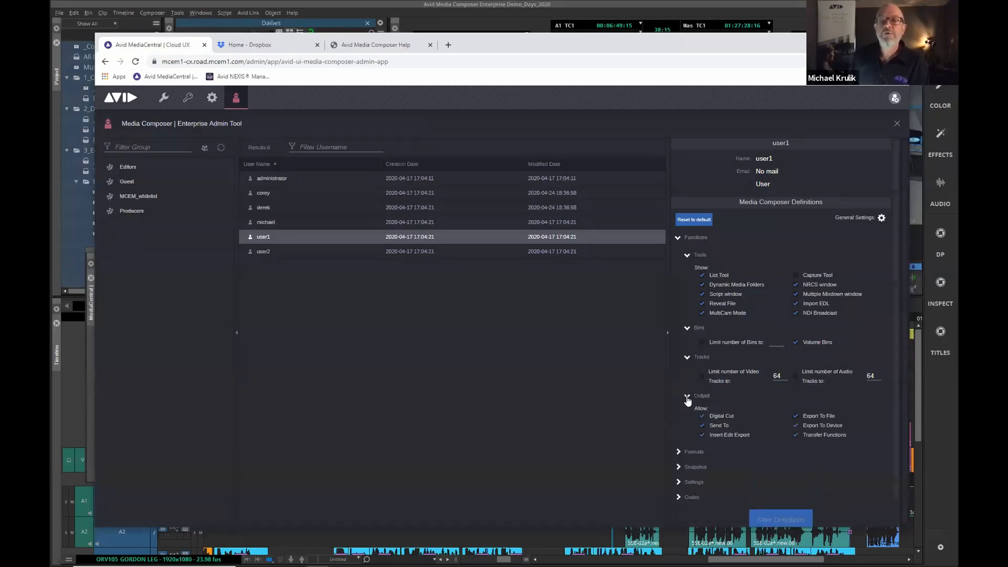
left_click(797, 415)
left_click(796, 435)
left_click(796, 426)
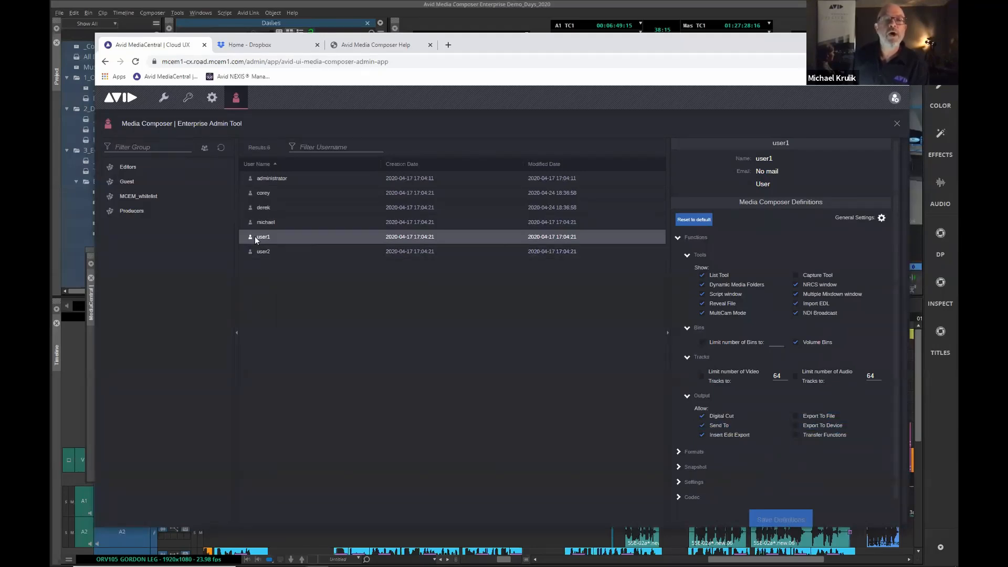
left_click(702, 425)
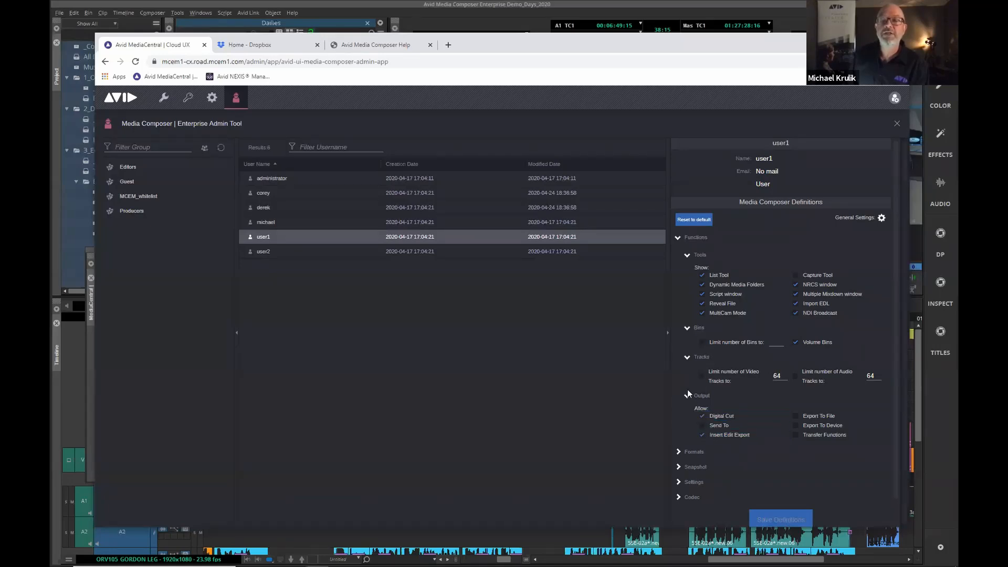
left_click(687, 395)
left_click(687, 358)
left_click(687, 328)
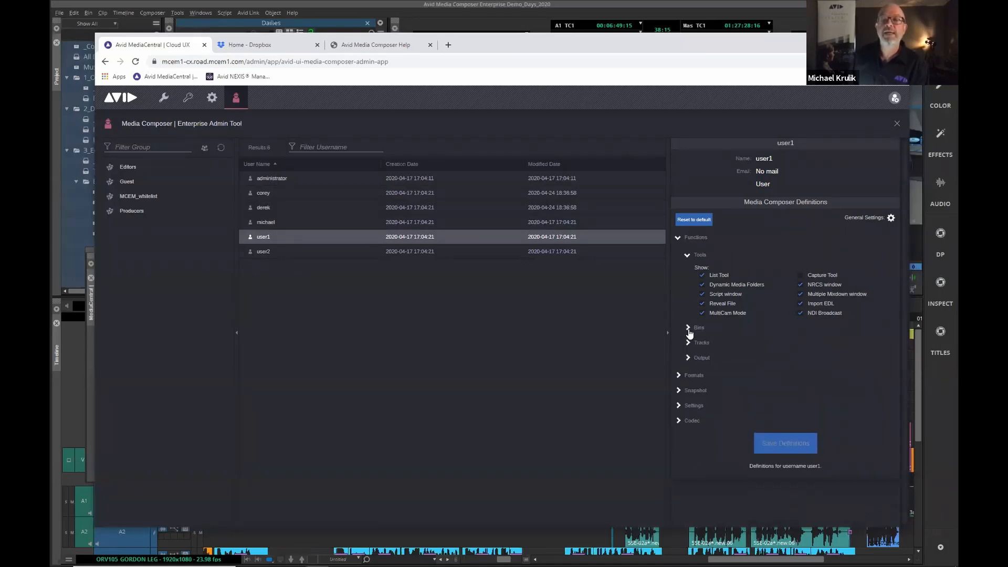
Step: Disable the HD720, SD, 4K and 8K formats for user1, keeping Project Creation enabled
left_click(679, 376)
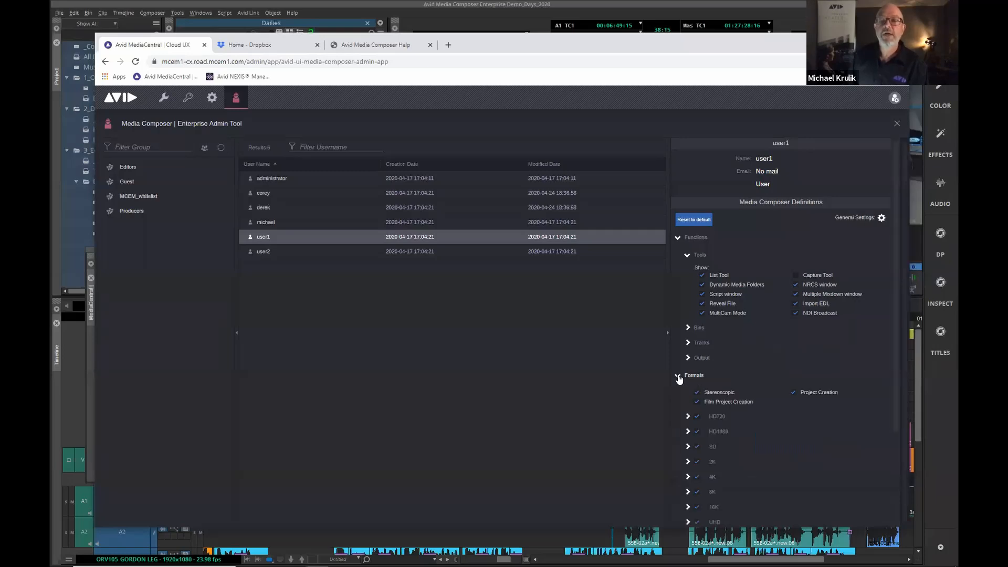
left_click(792, 392)
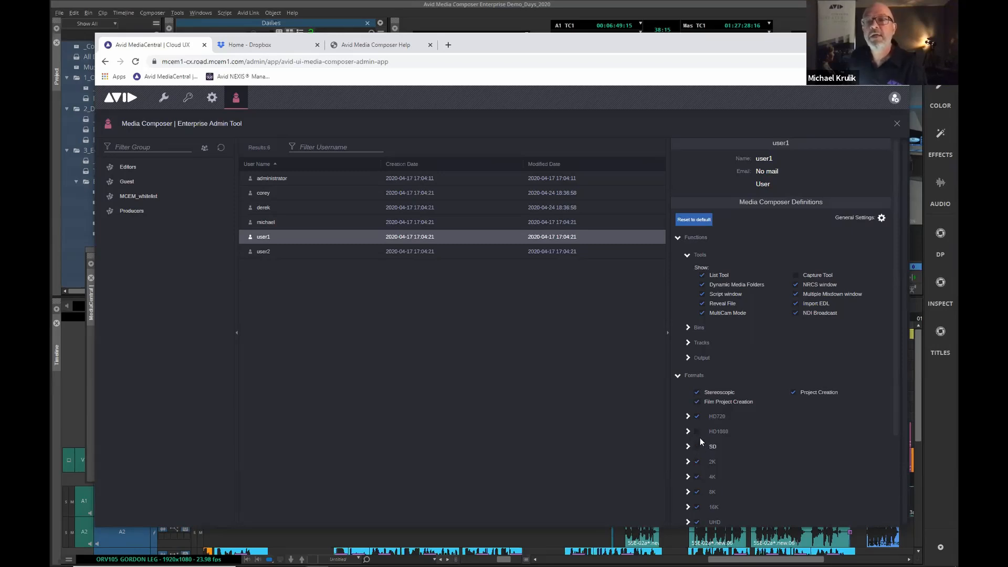
left_click(696, 417)
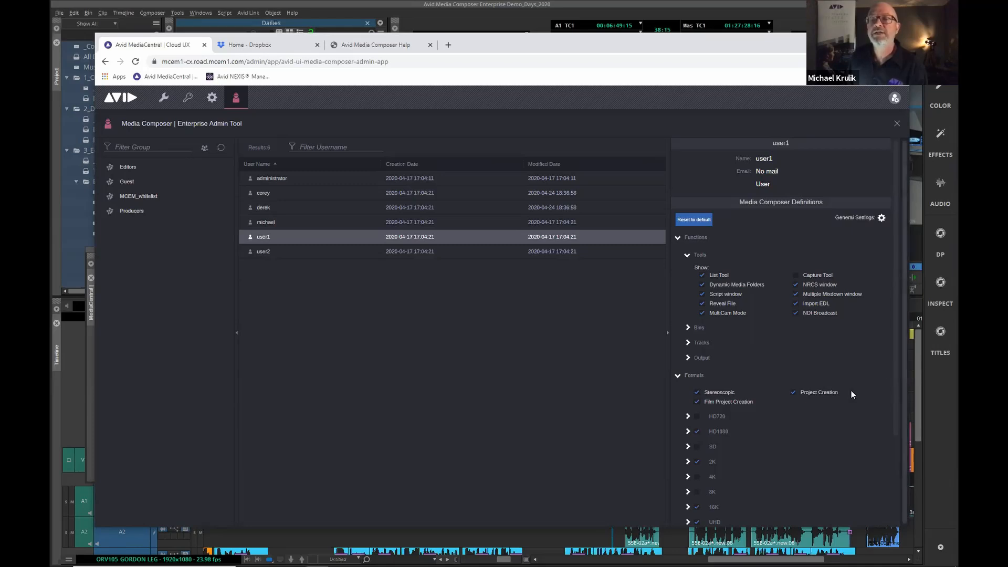
Step: Examine user1's codec, project settings and snapshot definitions, and deselect the user
scroll(903, 363, "down", 2)
scroll(895, 395, "down", 3)
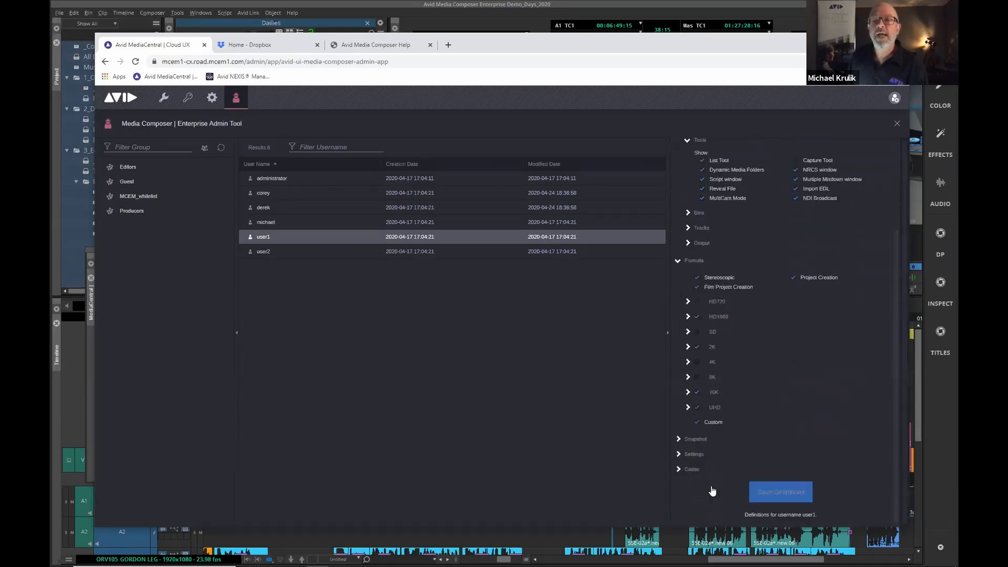
left_click(680, 470)
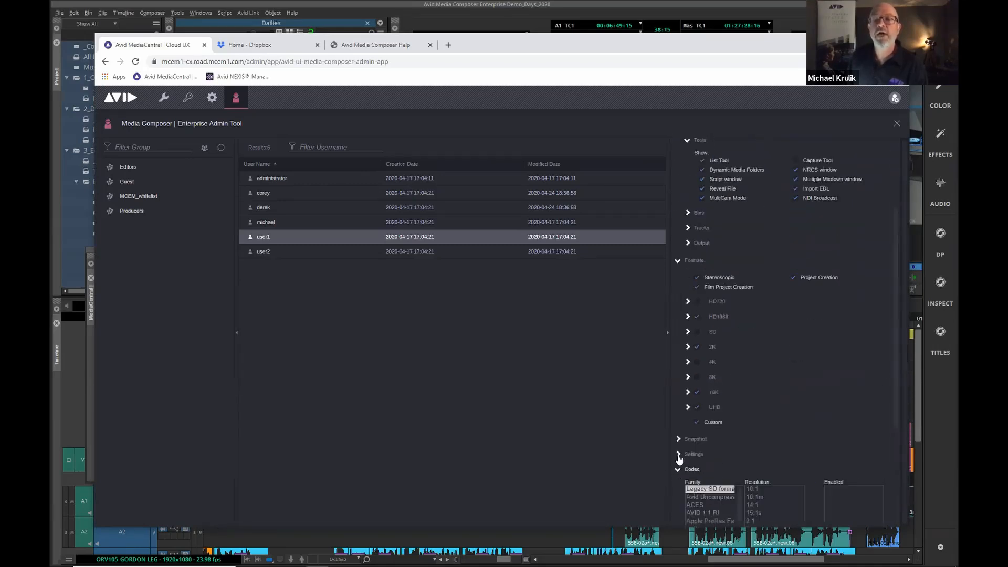
left_click(679, 457)
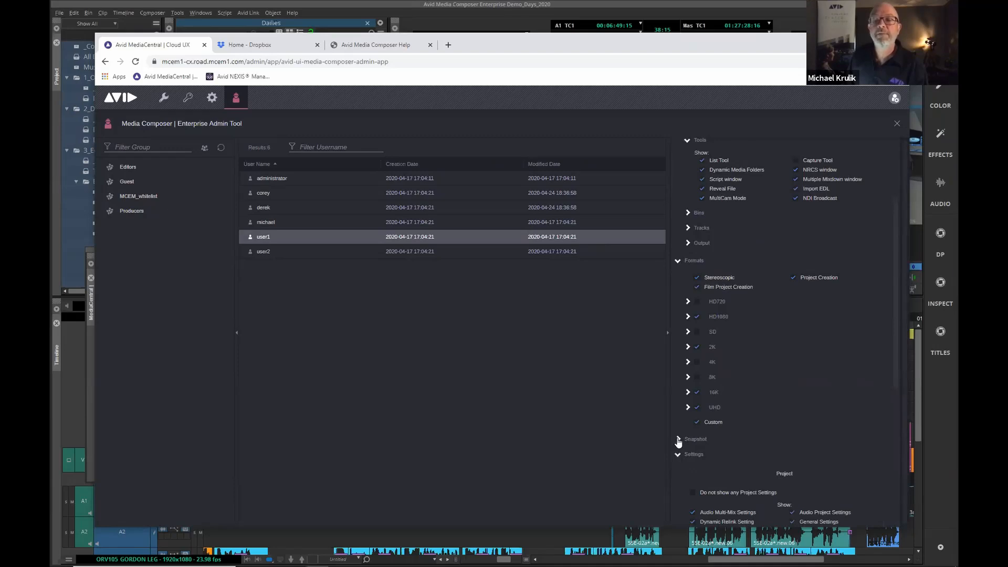
left_click(679, 439)
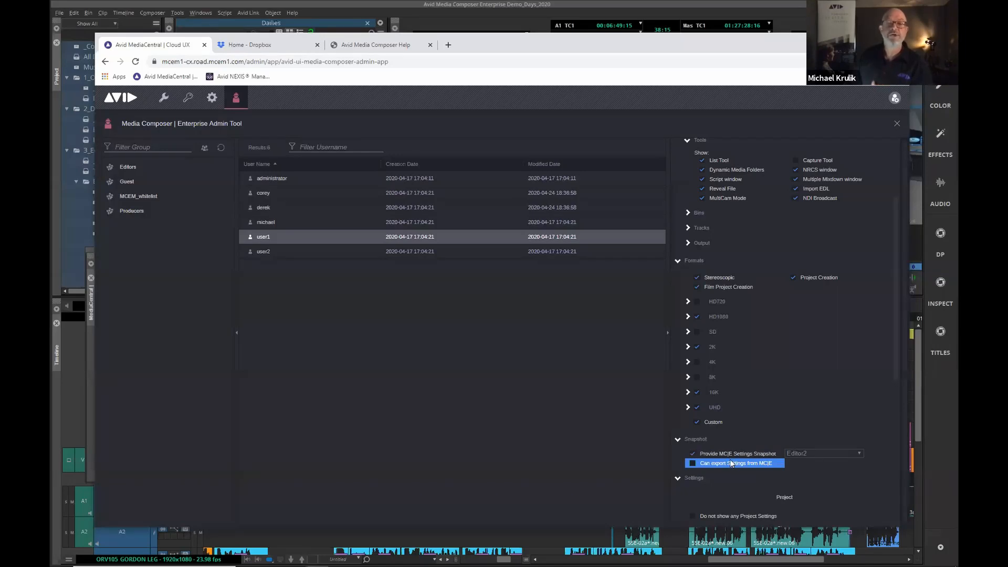
left_click(478, 355)
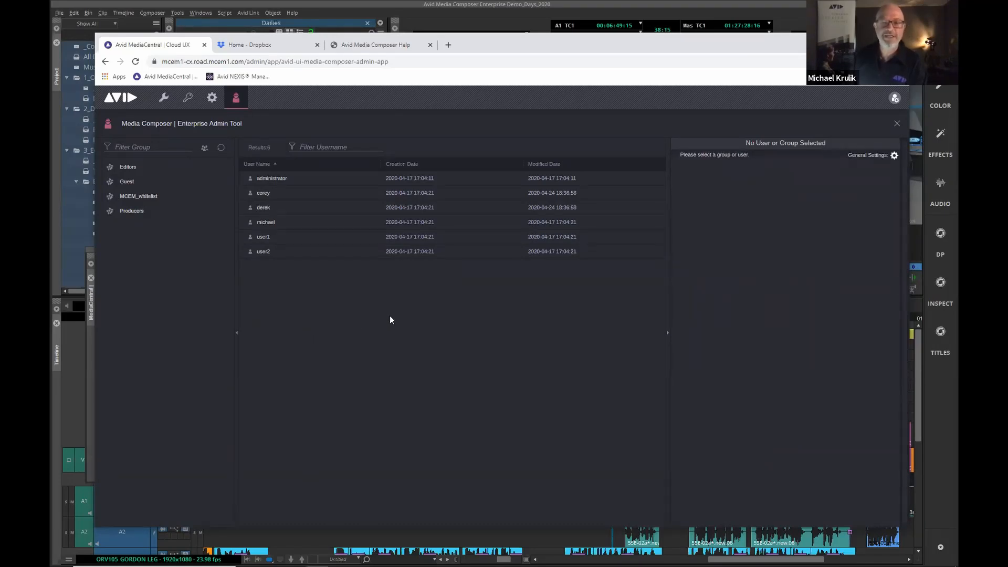
Step: Switch back to Media Composer and close the Distributed Processing Status window
left_click_drag(804, 40, 807, 32)
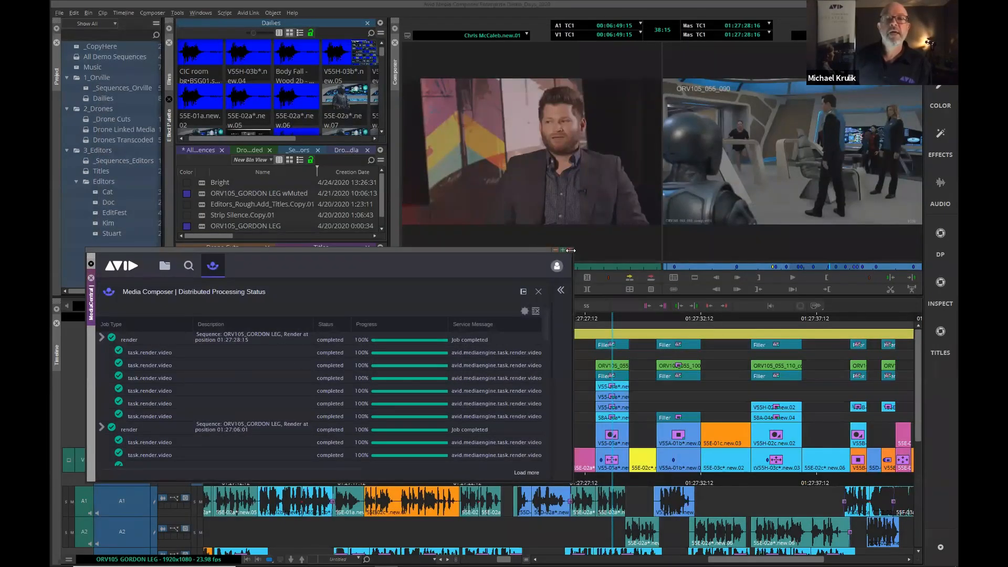
left_click(570, 251)
Step: Scrub the ORV105_GORDON LEG sequence through 01:27:21:09 and 01:27:23:08, and shuttle back to 01:27:22:01 in a wider timeline view
left_click_drag(458, 319, 443, 317)
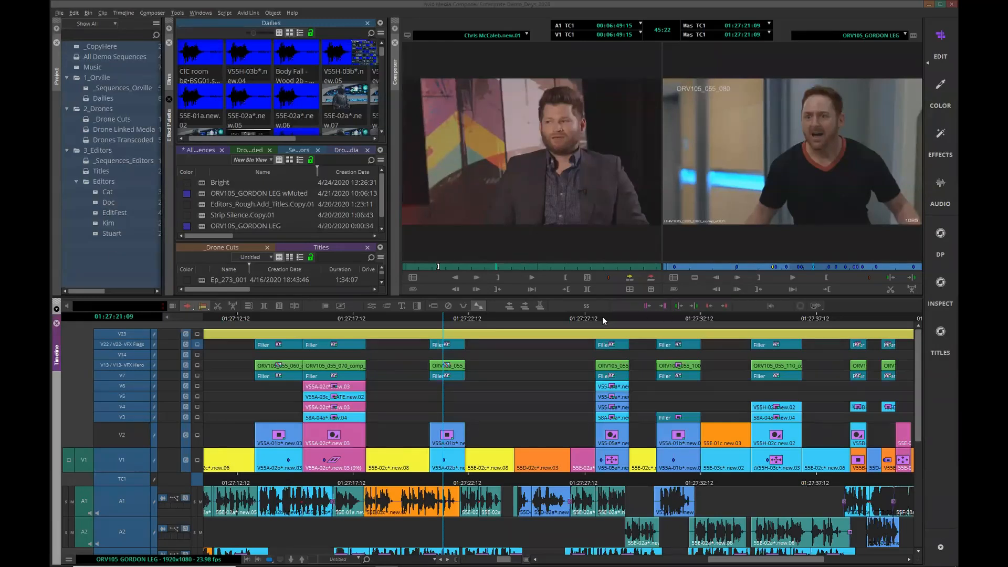
left_click_drag(596, 314, 490, 322)
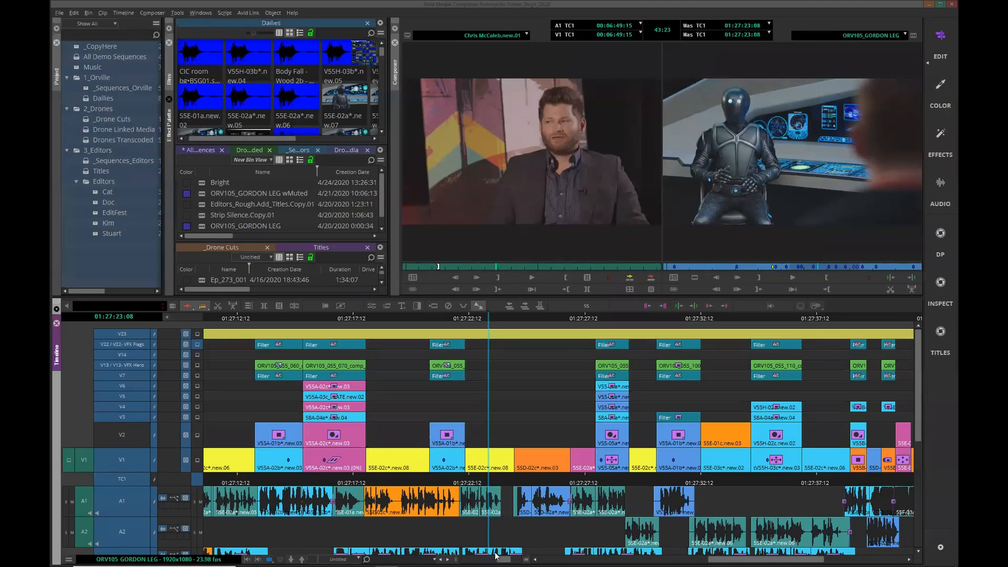
left_click_drag(503, 559, 493, 558)
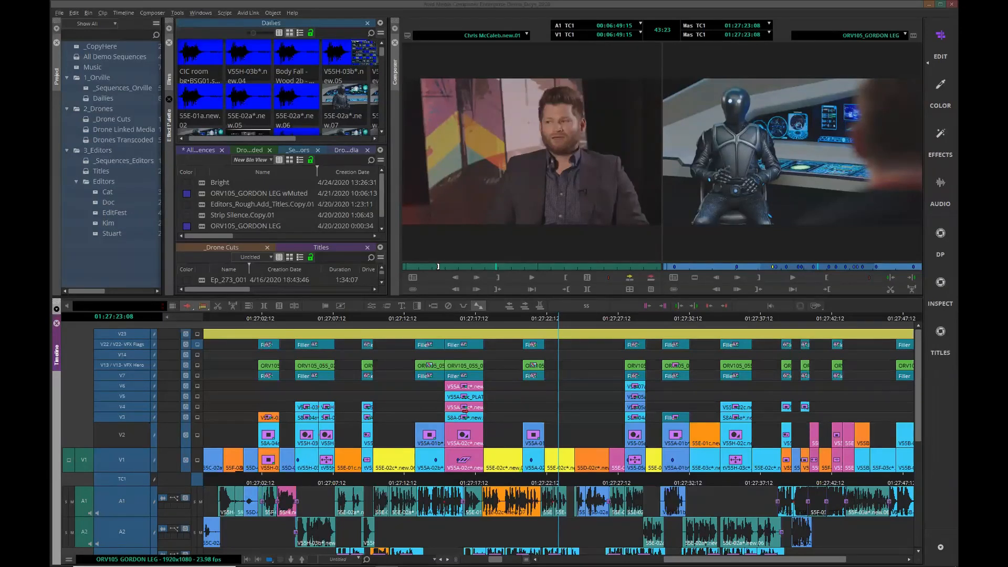
key("j")
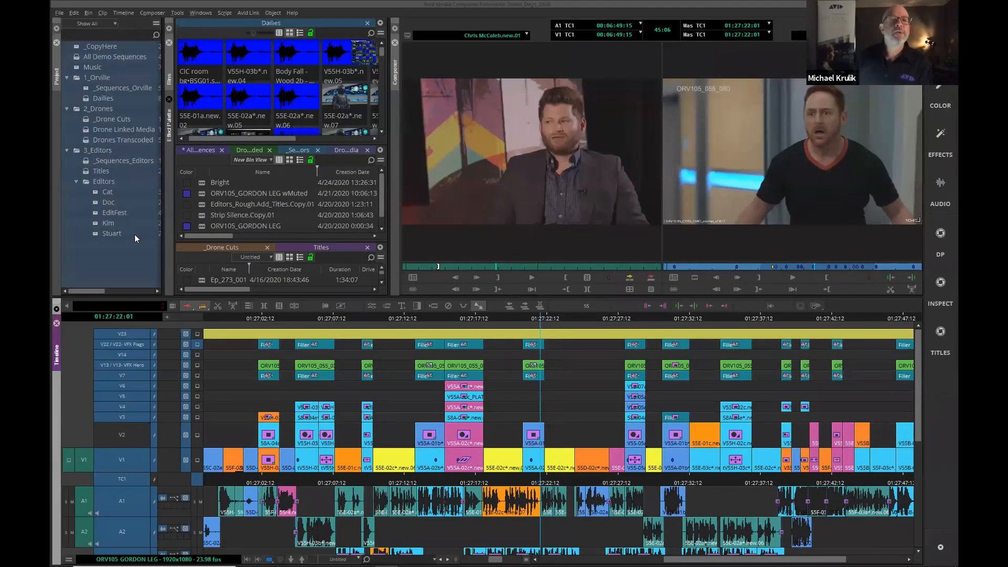
Step: Find the Bright sequence in the open bins, load it parked at 01:00:19:18, and switch to the Titles workspace
double_click(88, 161)
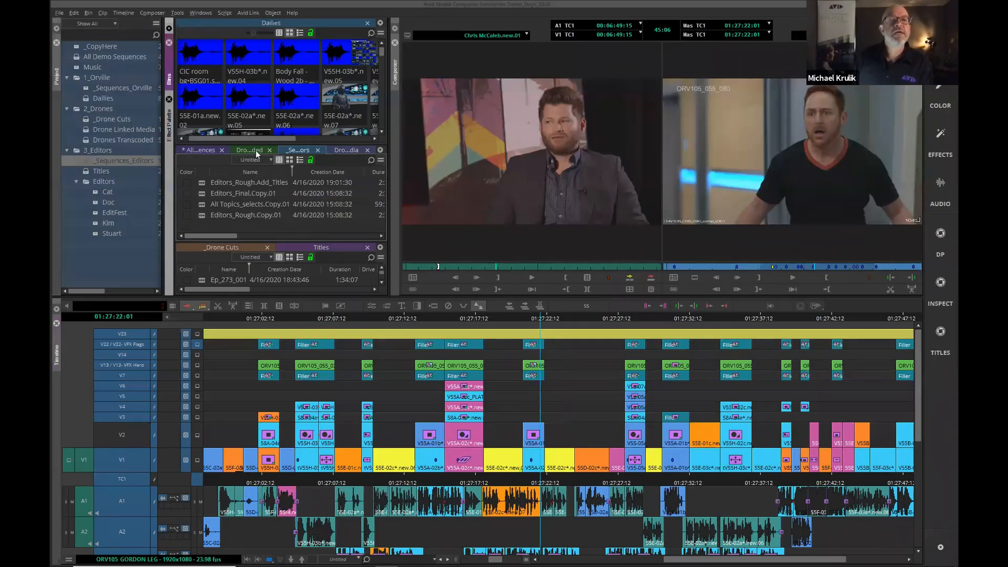
left_click(239, 151)
left_click(304, 151)
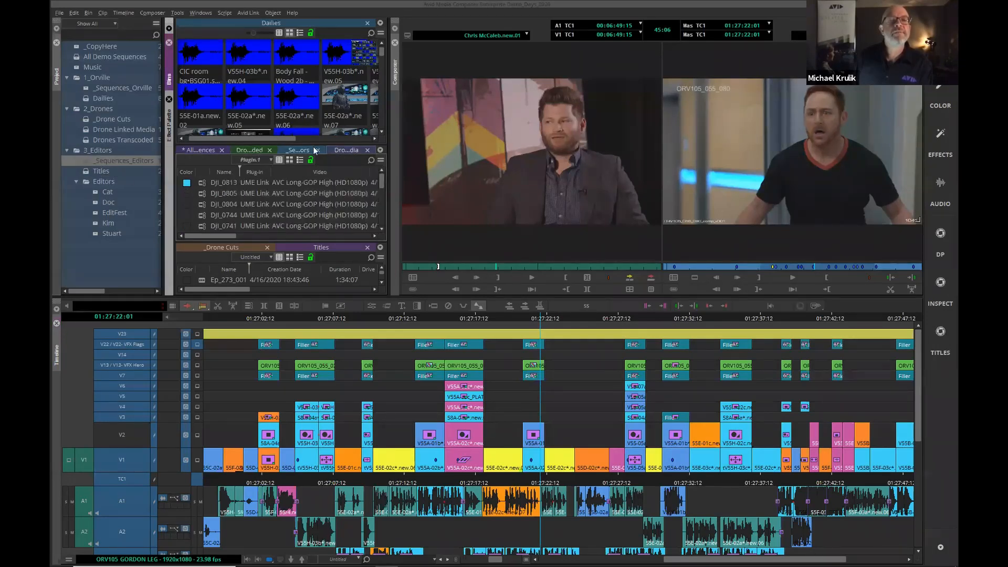
left_click(200, 151)
double_click(207, 184)
left_click(385, 318)
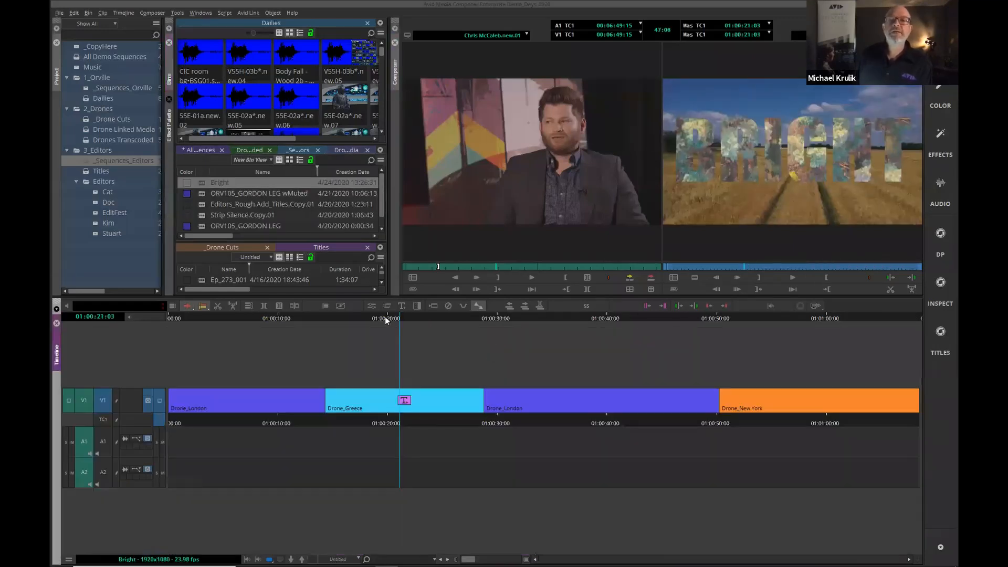
left_click(941, 337)
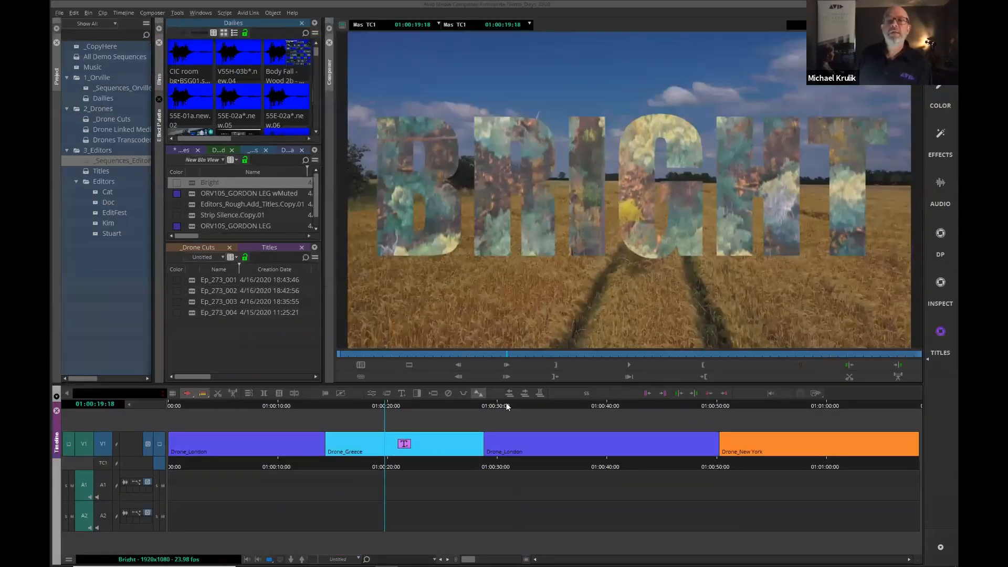
Step: Play the BRIGHT title over the Drone_Greece clip from 01:00:17:09 to about 01:00:19:12
left_click_drag(379, 404, 358, 408)
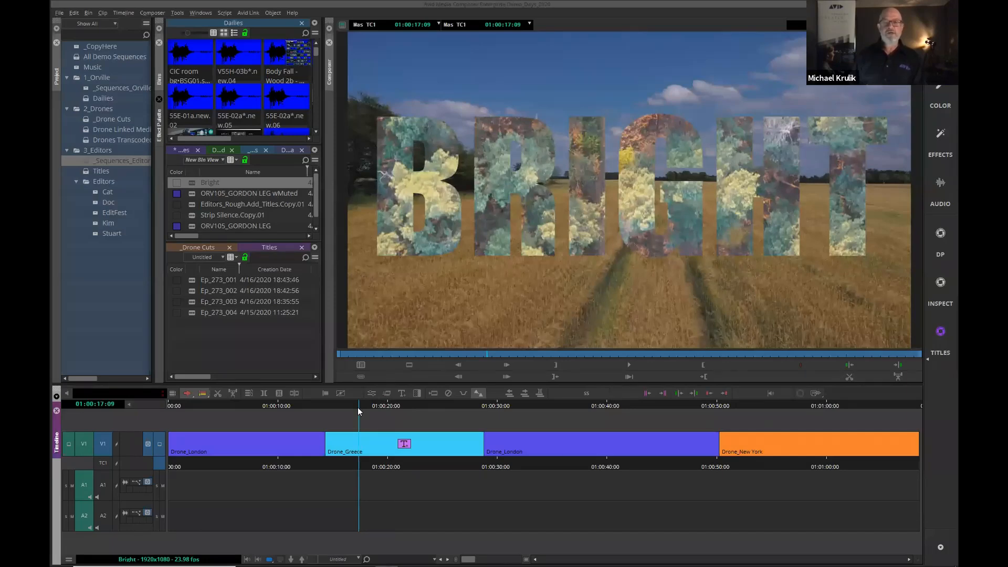
key("space")
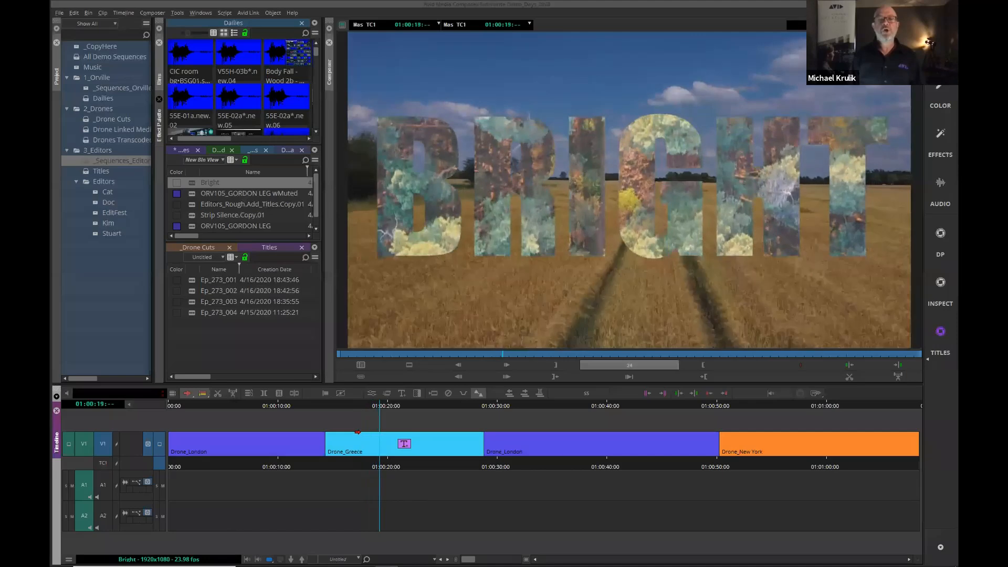
key("space")
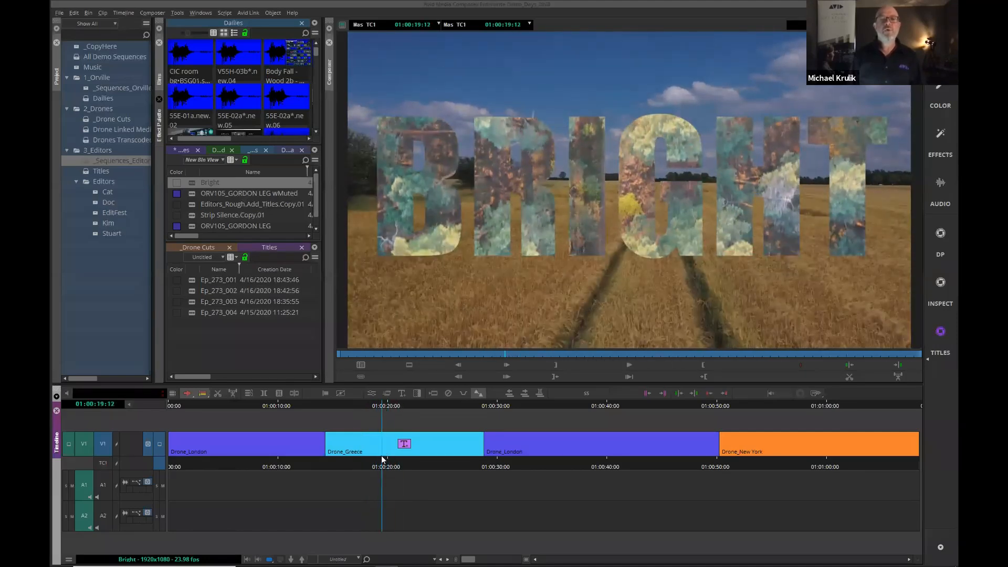
Step: Select the Drone_Greece clip in the timeline and duplicate the Bright sequence in its bin
left_click(381, 448)
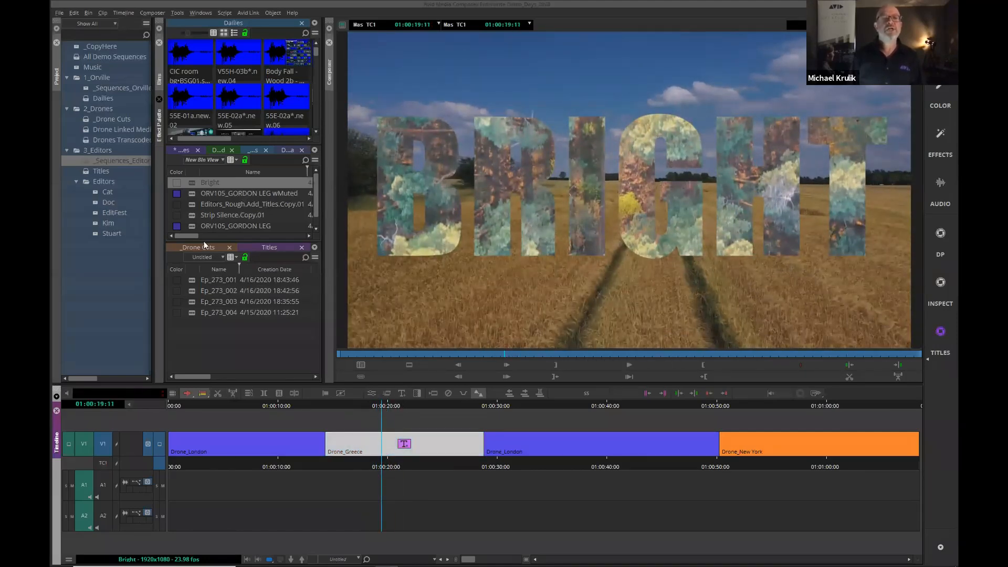
left_click(193, 184)
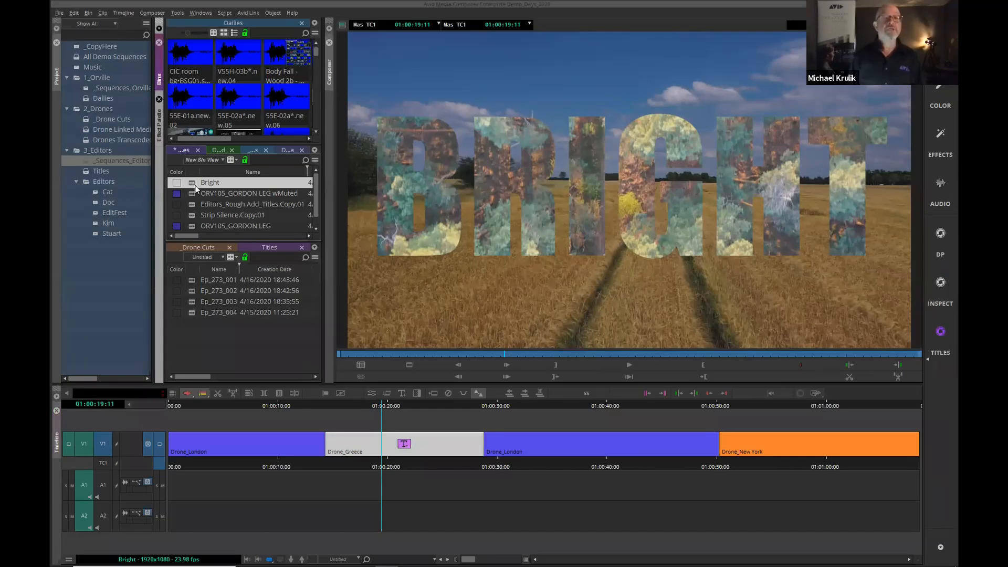
key("ctrl+d")
Step: Inspect the BRIGHT title on the Drone_Greece clip in the Effect Editor up to 01:00:21:19 and close the editor
left_click(354, 350)
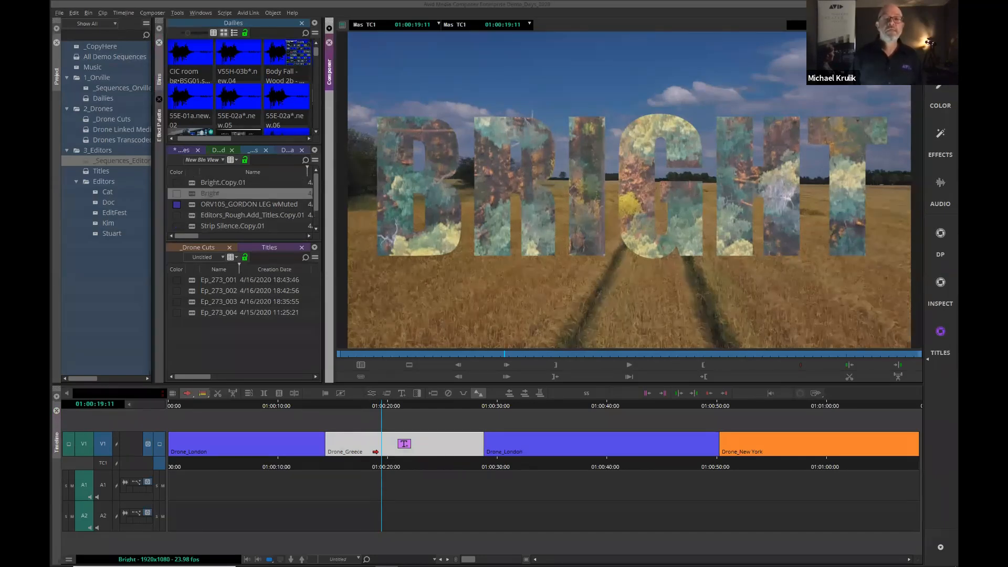
left_click(372, 393)
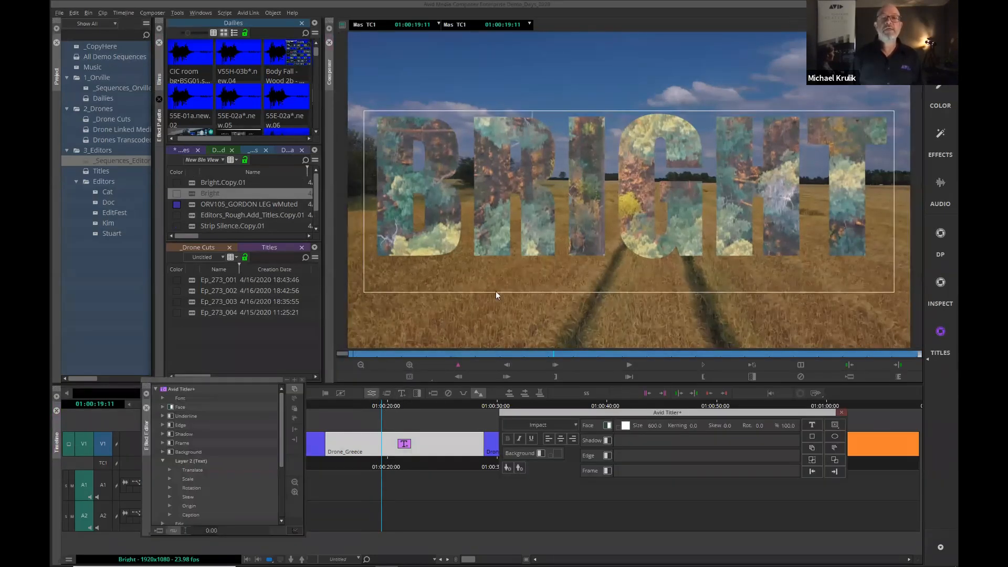
left_click(592, 356)
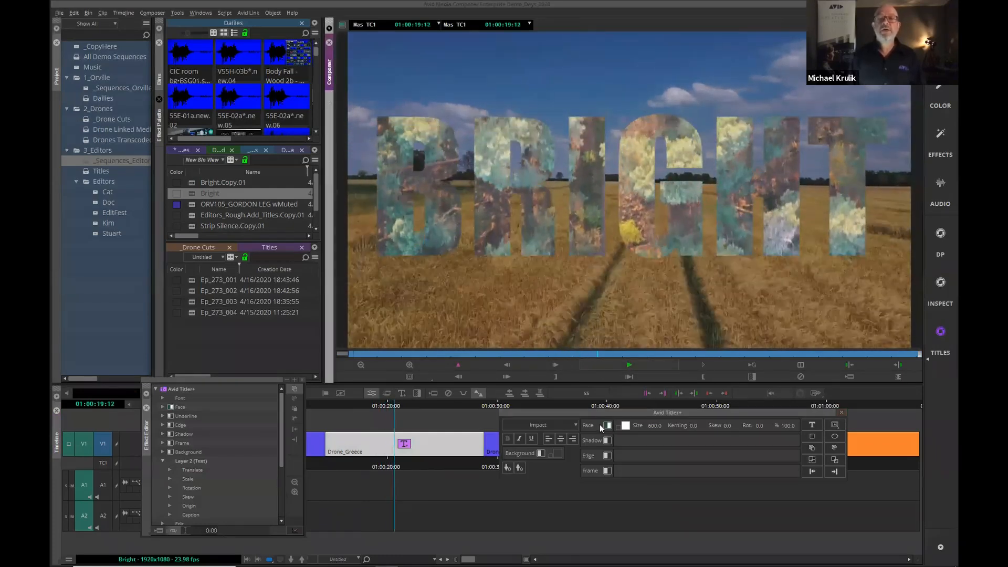
left_click(585, 153)
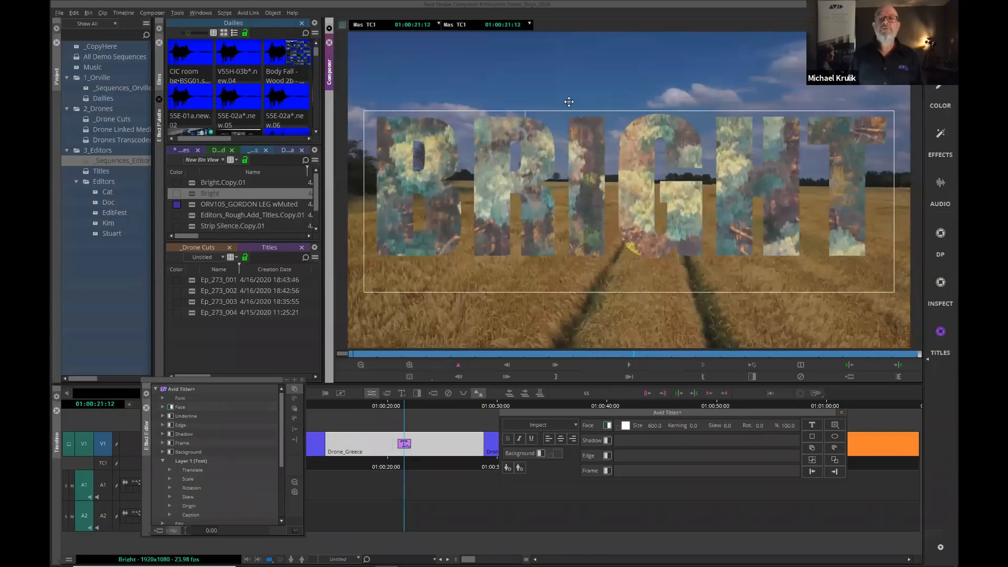
left_click(645, 354)
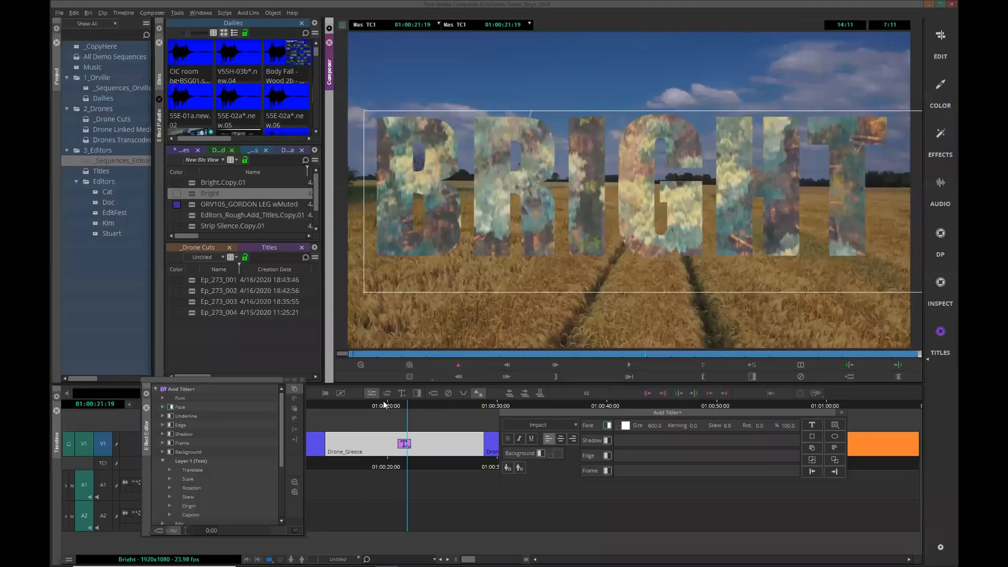
left_click_drag(225, 380, 221, 336)
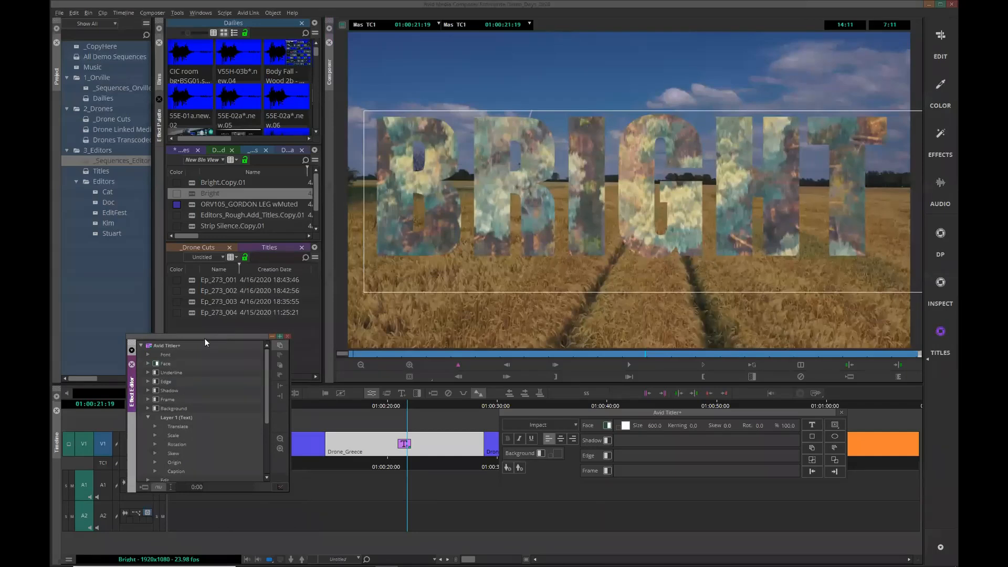
left_click(131, 364)
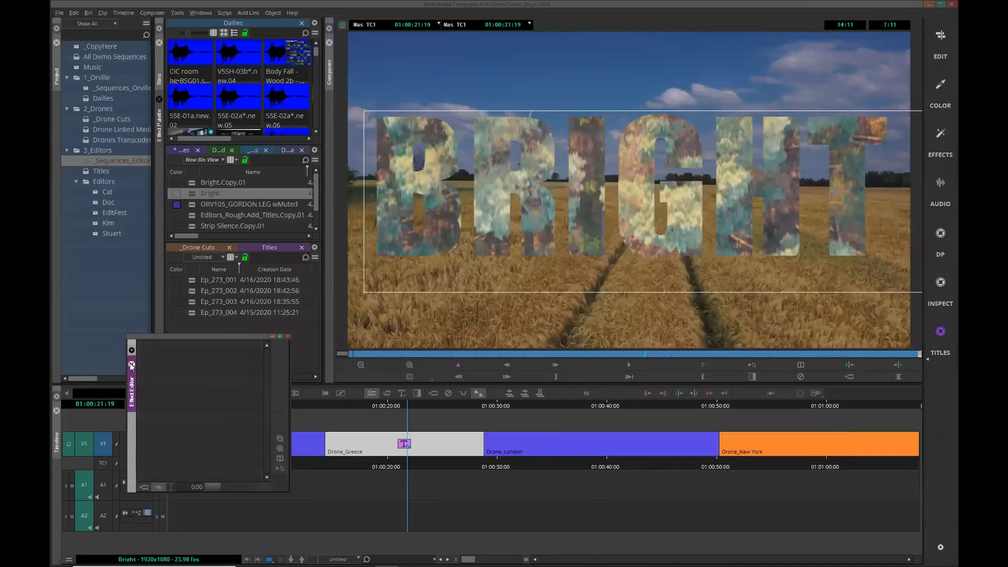
Step: Scrub and play the BRIGHT title in the timeline from 01:00:18:05 and park at 01:00:23:05
left_click(368, 405)
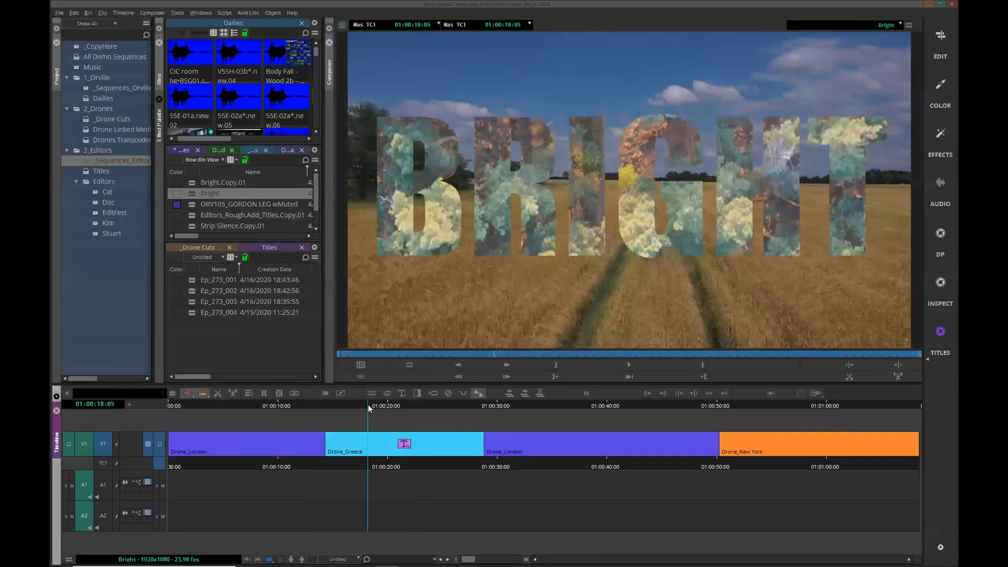
left_click_drag(367, 404, 343, 407)
left_click(237, 413)
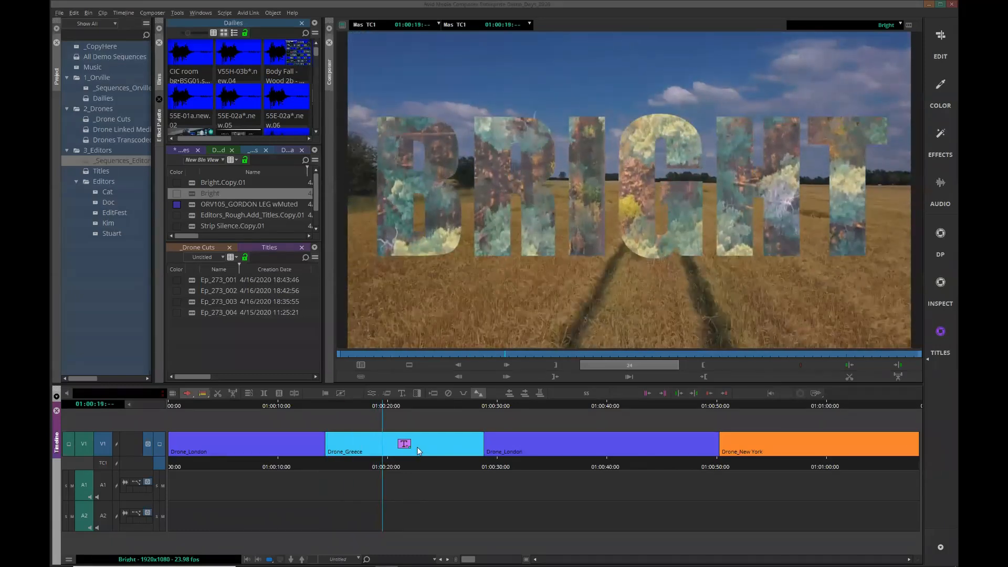
key("space")
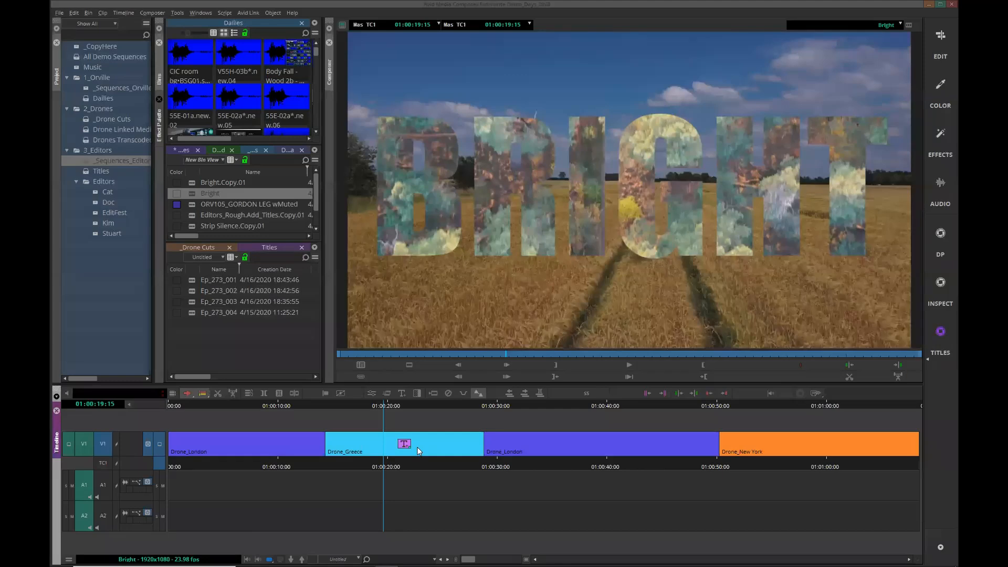
mouse_move(414, 403)
left_mouse_down()
mouse_move(440, 406)
mouse_move(422, 404)
left_mouse_up()
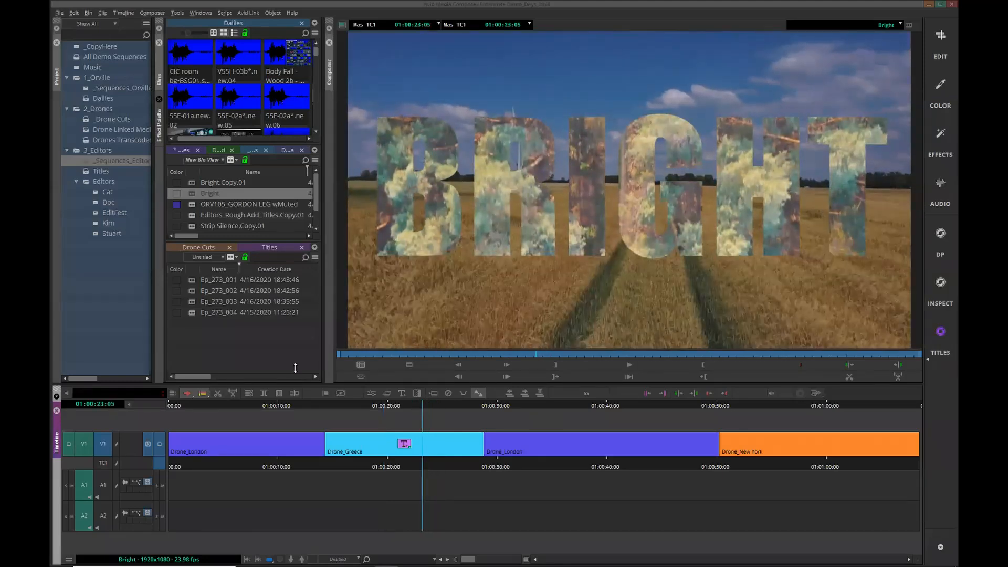
Step: Show the Titles bin and load the ORV105_GORDON LEG sequence into the record monitor
left_click(255, 245)
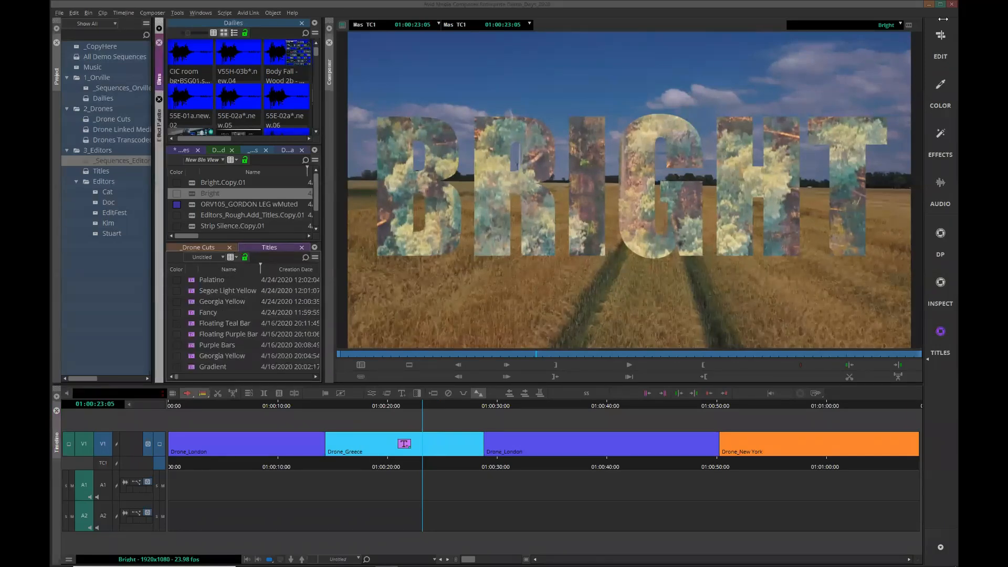
mouse_move(919, 5)
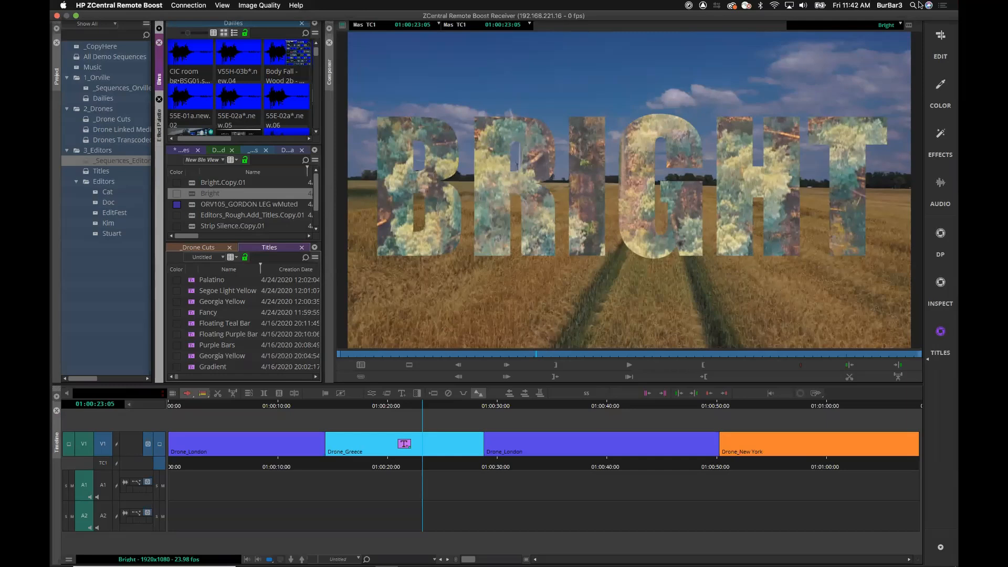
left_click(881, 26)
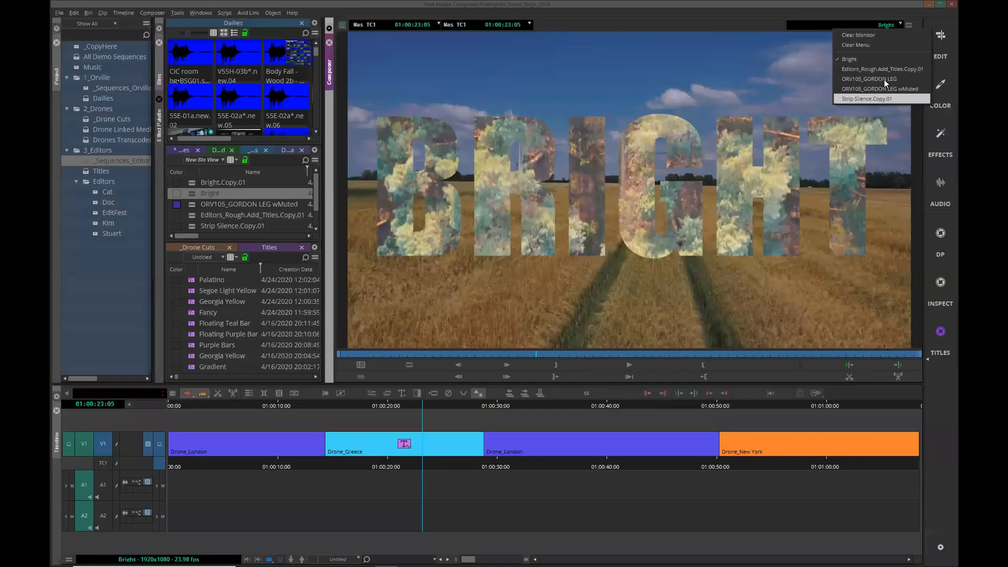
left_click(884, 79)
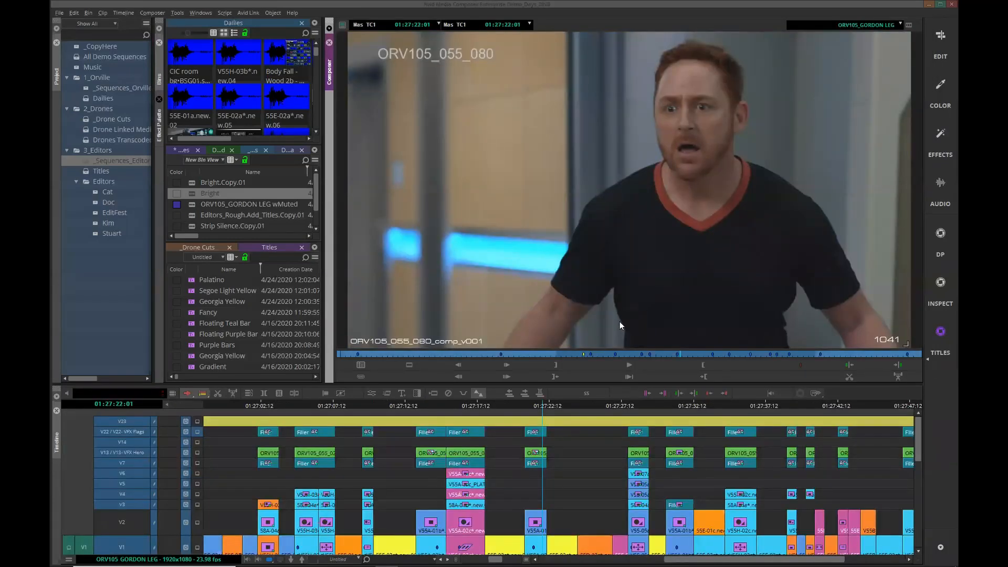
Step: Switch to the Edit workspace and park the ORV105_GORDON LEG sequence at 01:27:21:05
left_click(940, 38)
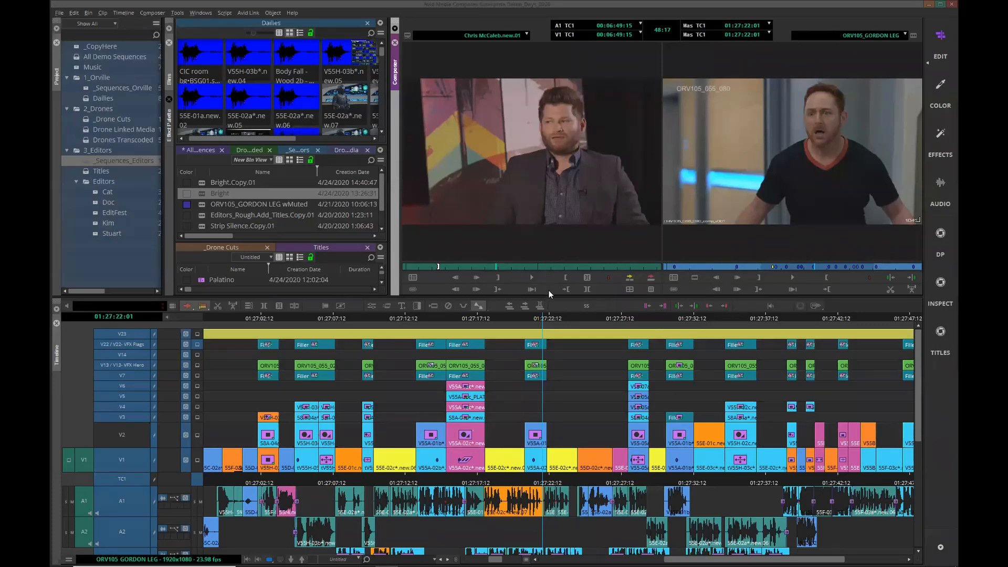
left_click(541, 321)
left_click(531, 320)
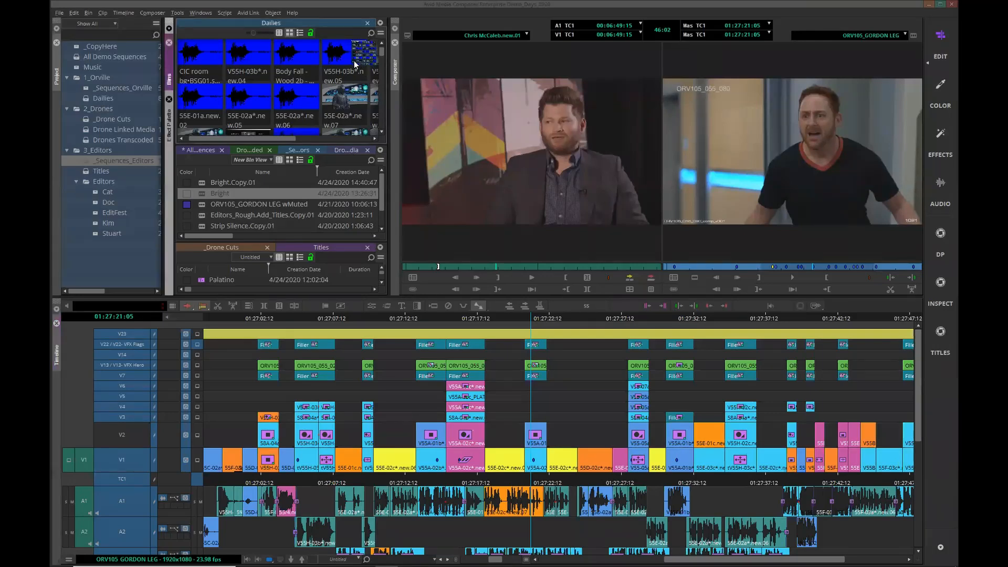
scroll(354, 61, "down", 3)
scroll(364, 58, "down", 4)
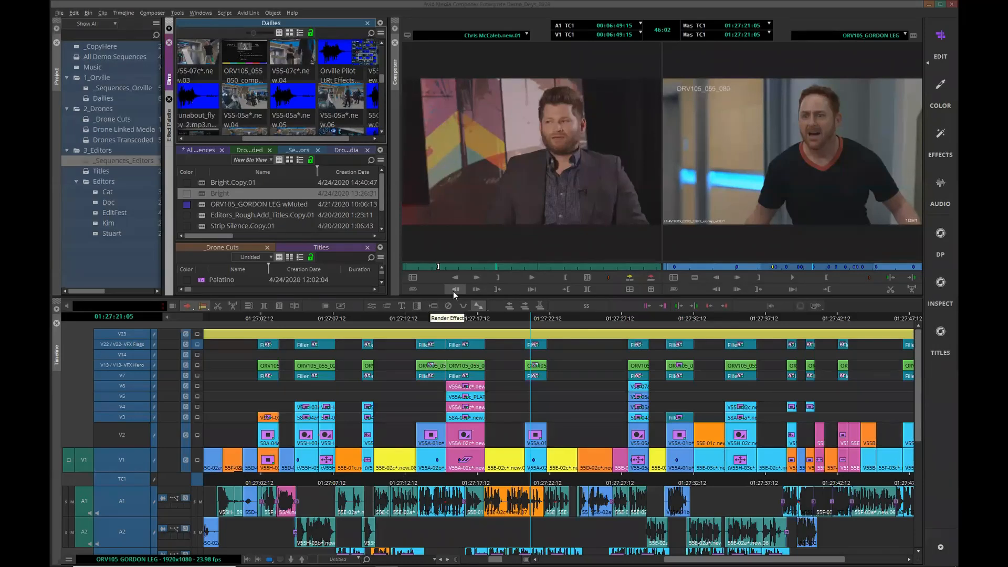
Step: Switch to the PowerPoint slide show, look back over the demo and Our Solution slides, and advance past Media Composer & ProRes
key("super+Tab")
key("super+Tab")
key("super+Tab")
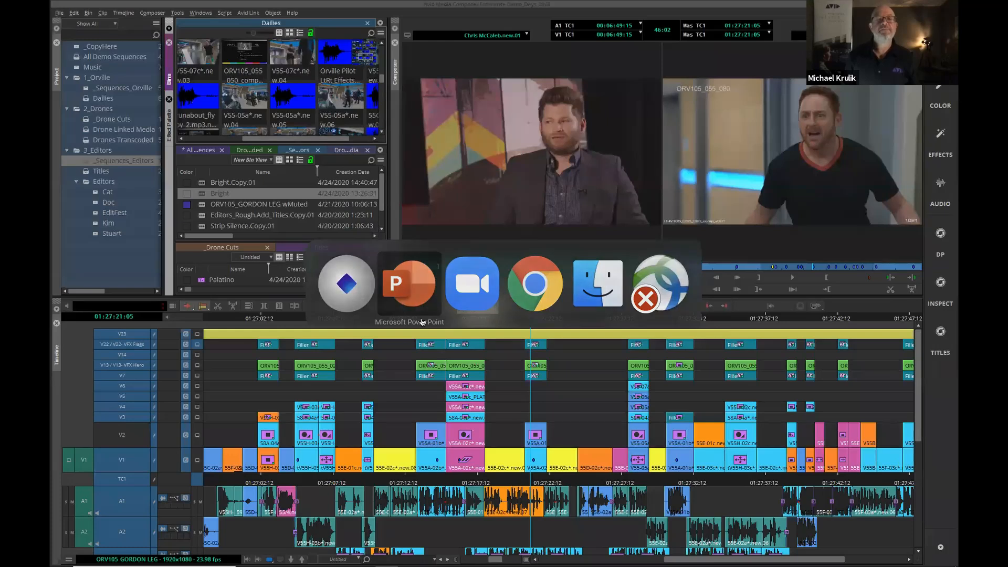
left_click(422, 322)
key("Right")
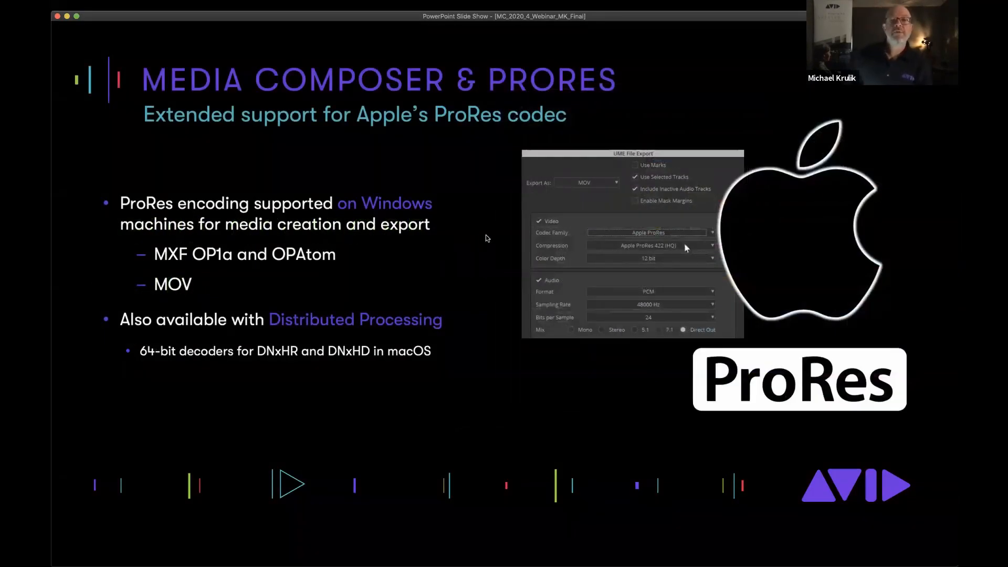
key("Left")
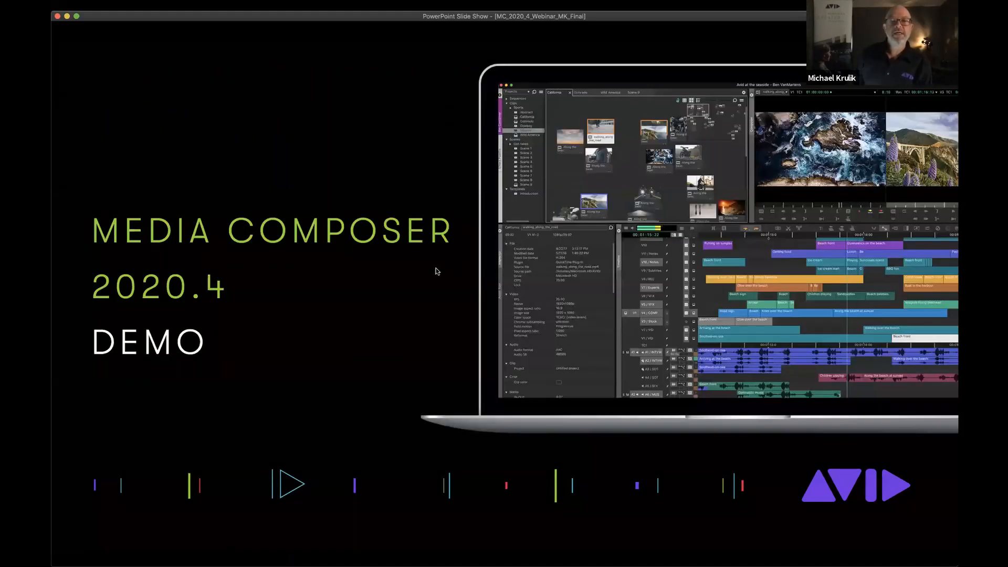
key("Left")
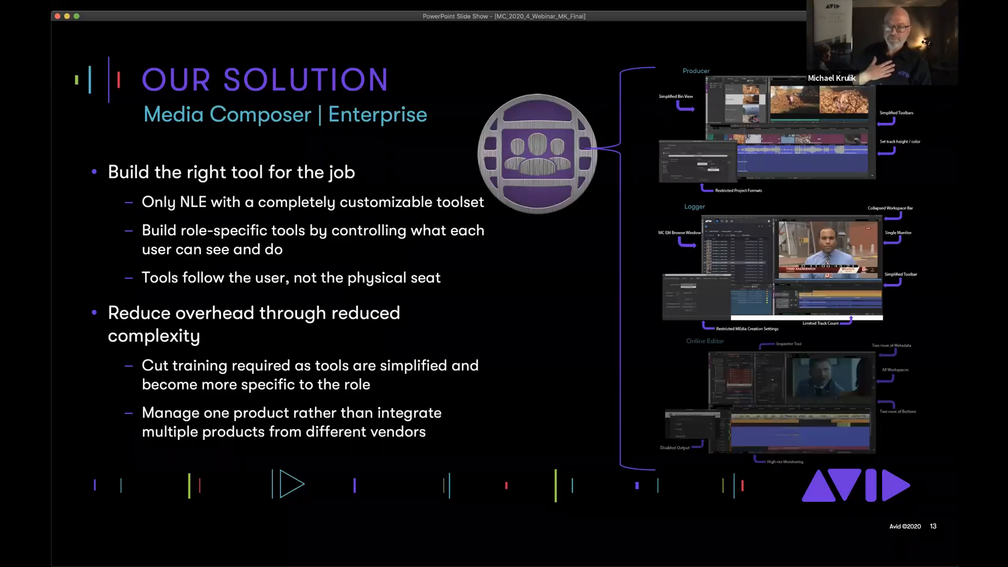
key("Left")
key("Left")
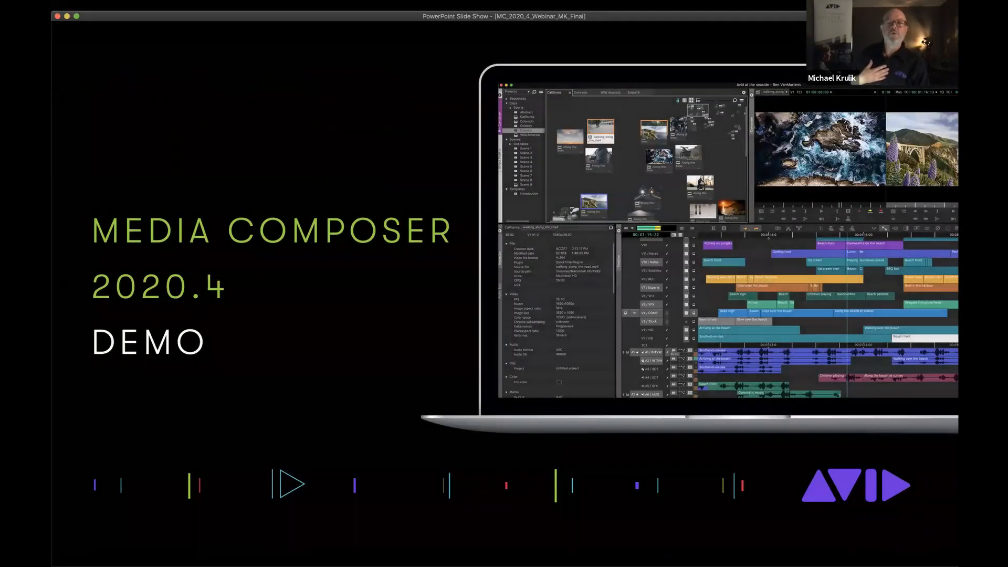
key("Right")
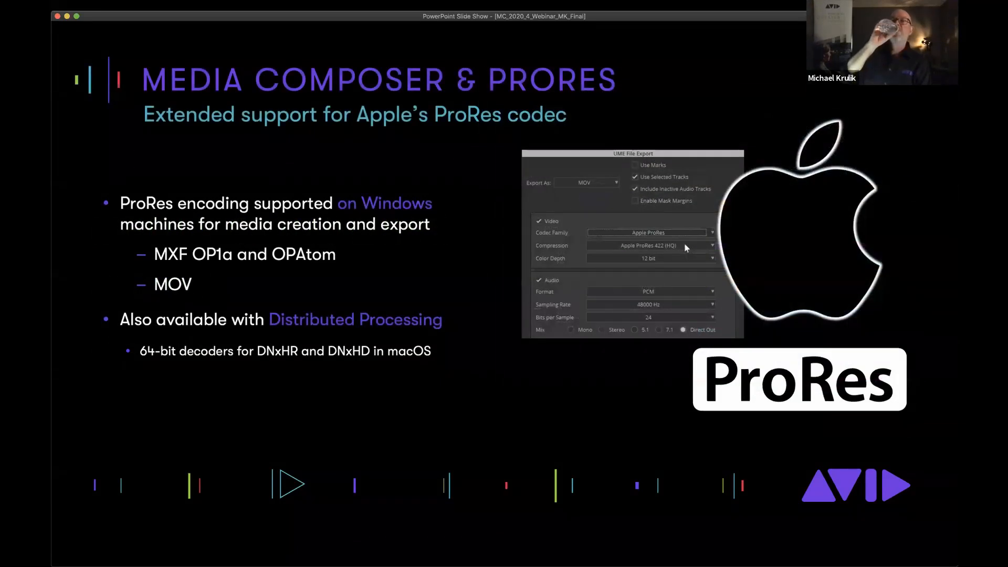
key("Right")
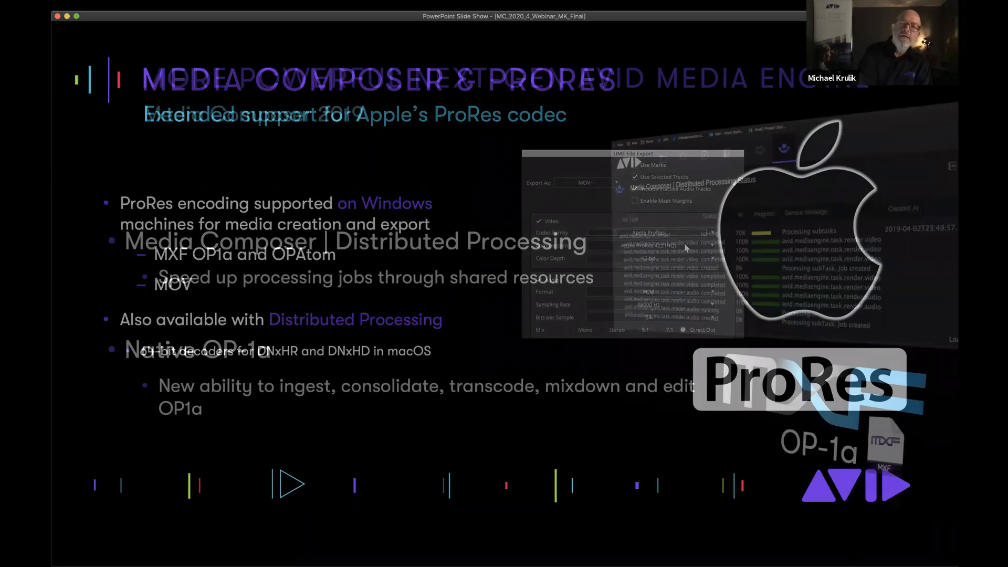
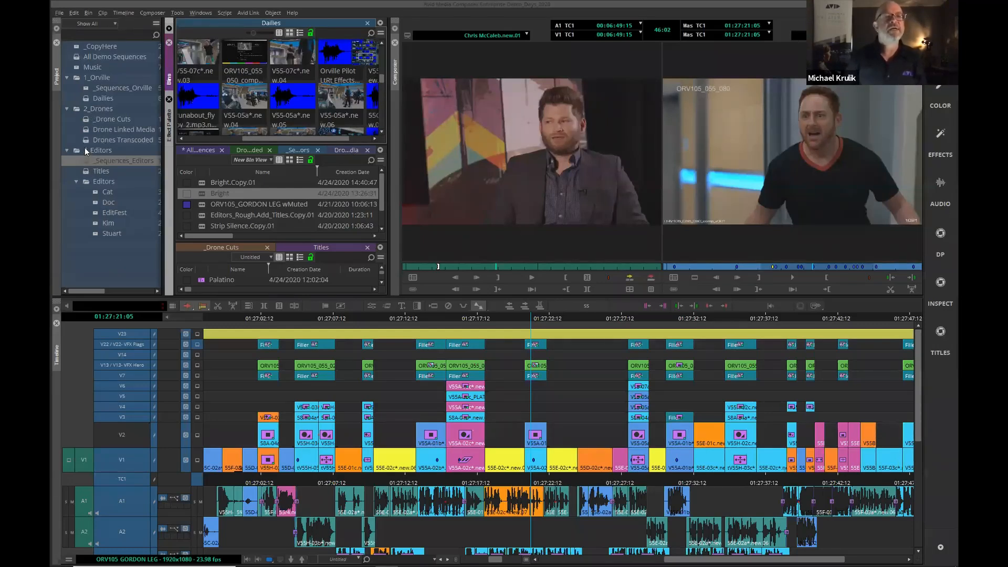
left_click(84, 119)
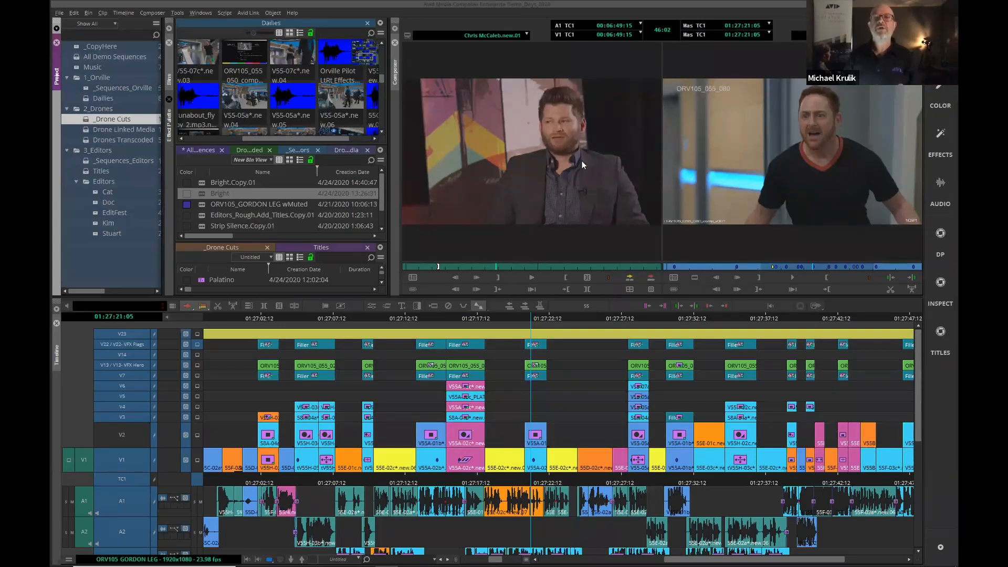
right_click(695, 136)
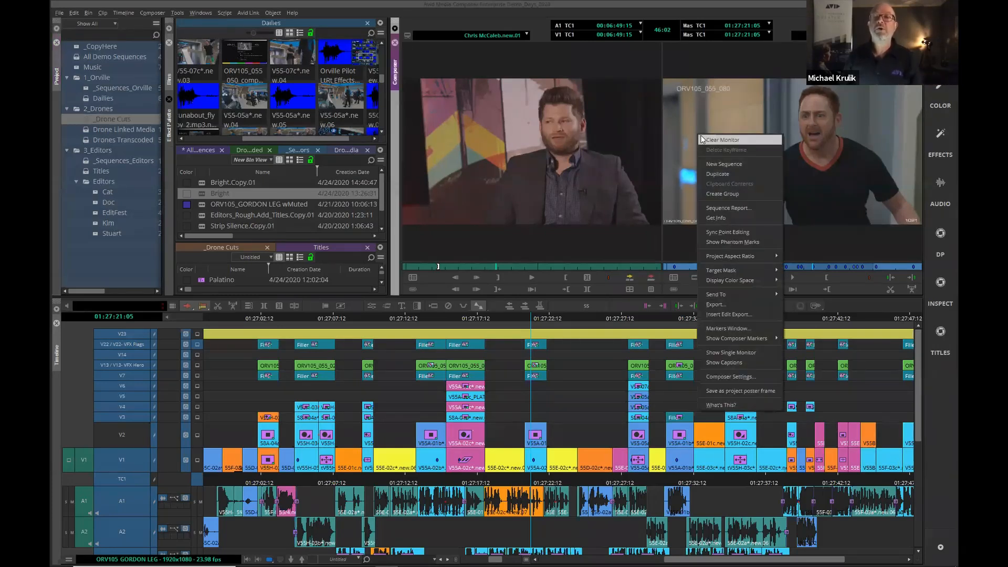
mouse_move(741, 279)
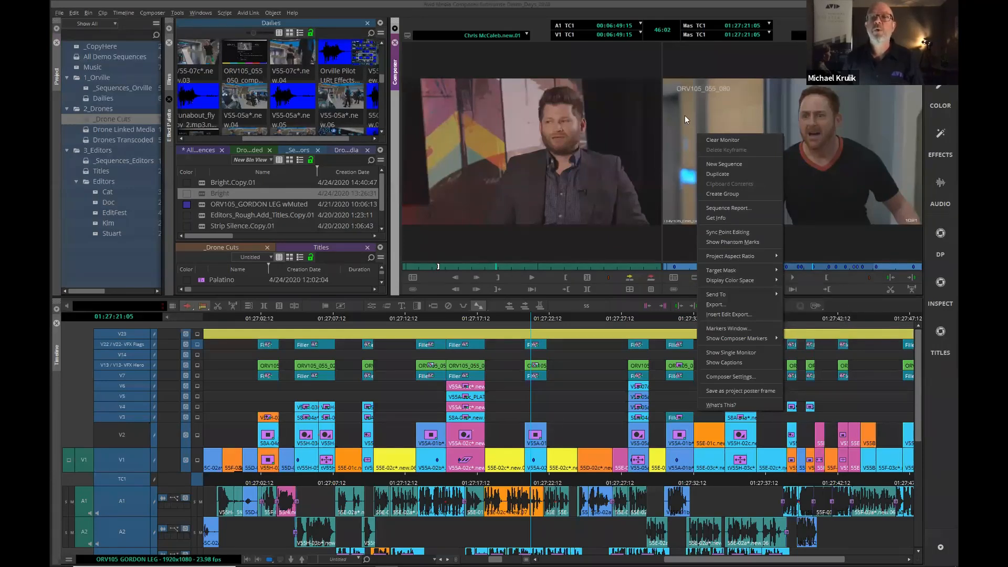
Step: Set the project's color space to RGB ACES in the format settings
left_click(61, 14)
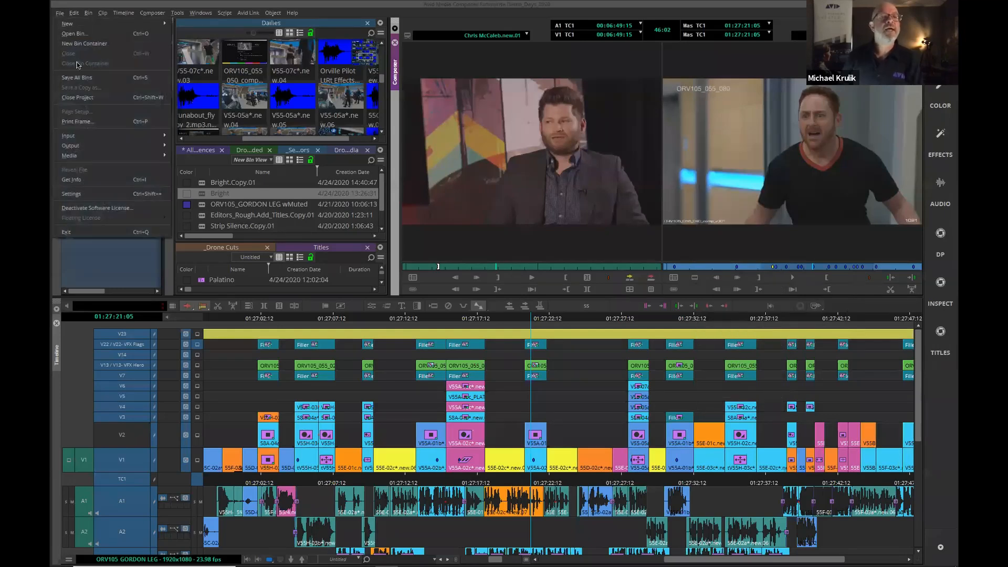
left_click(82, 194)
left_click(385, 203)
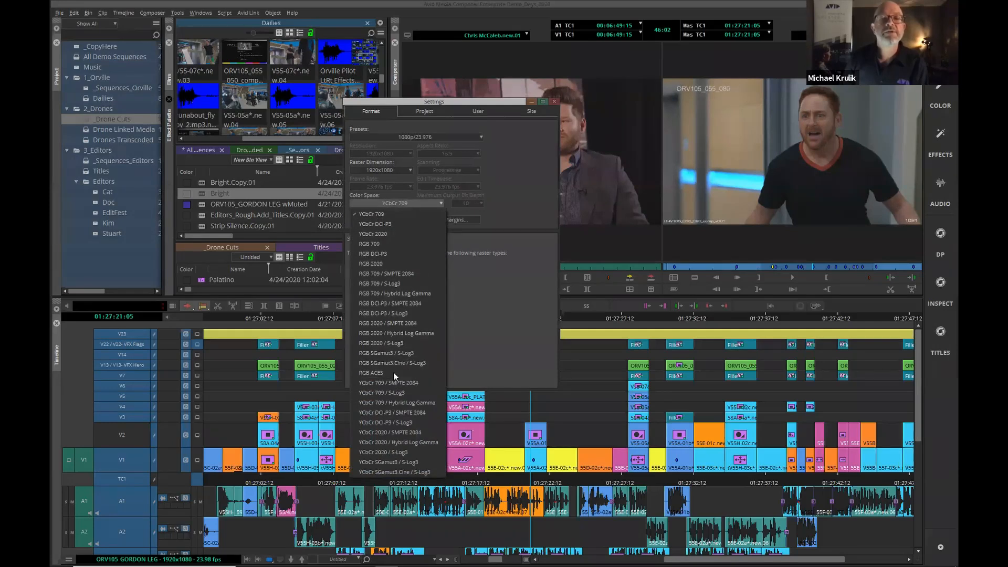
left_click(393, 372)
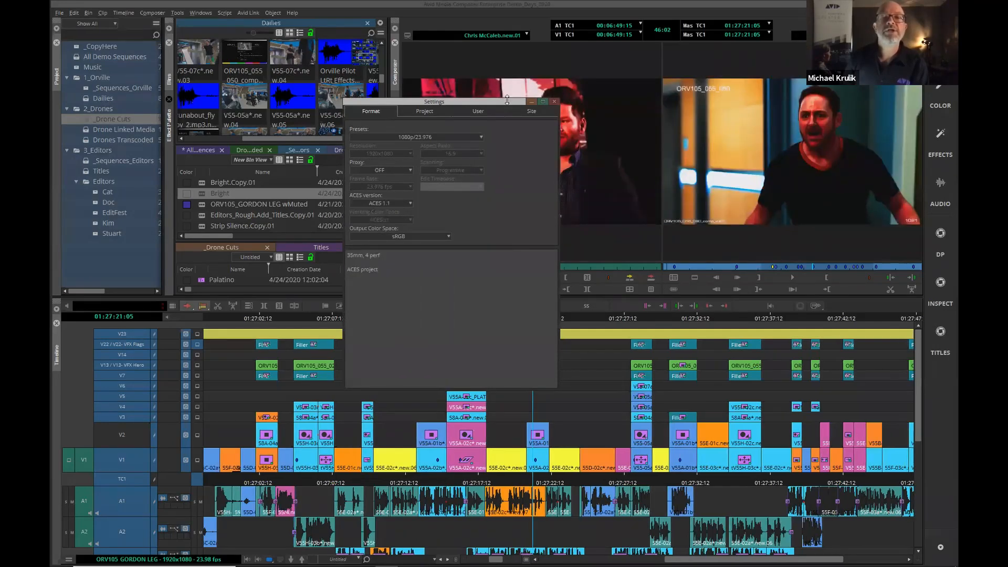
Step: Examine the available Output Color Space options for the ACES project and close the settings
left_click_drag(502, 101, 405, 109)
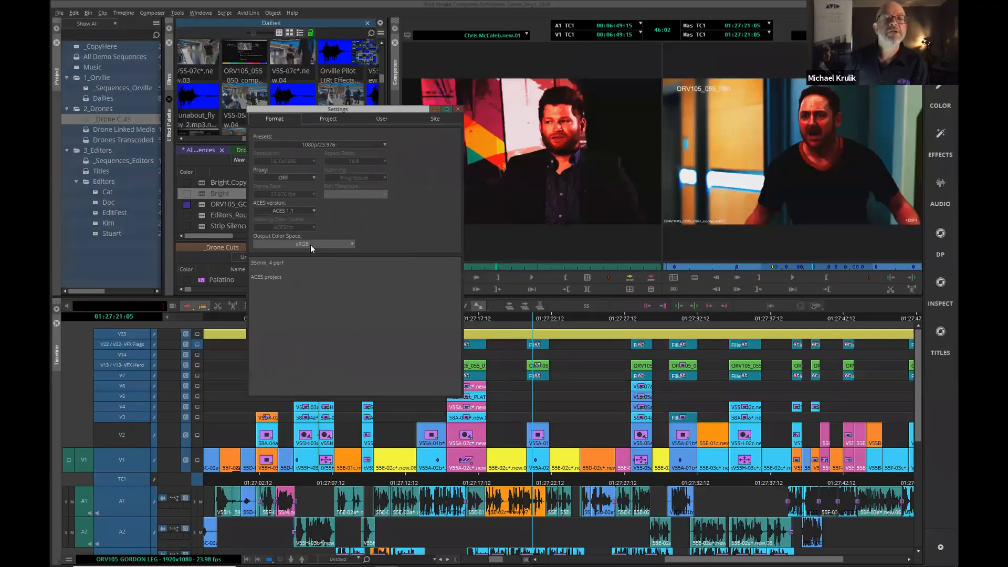
left_click(311, 244)
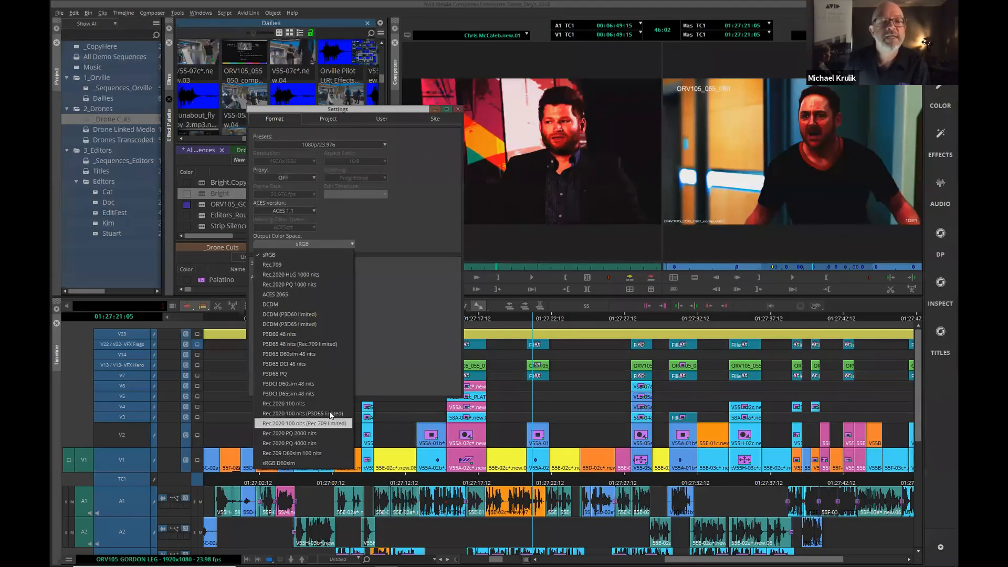
left_click(389, 222)
left_click(460, 108)
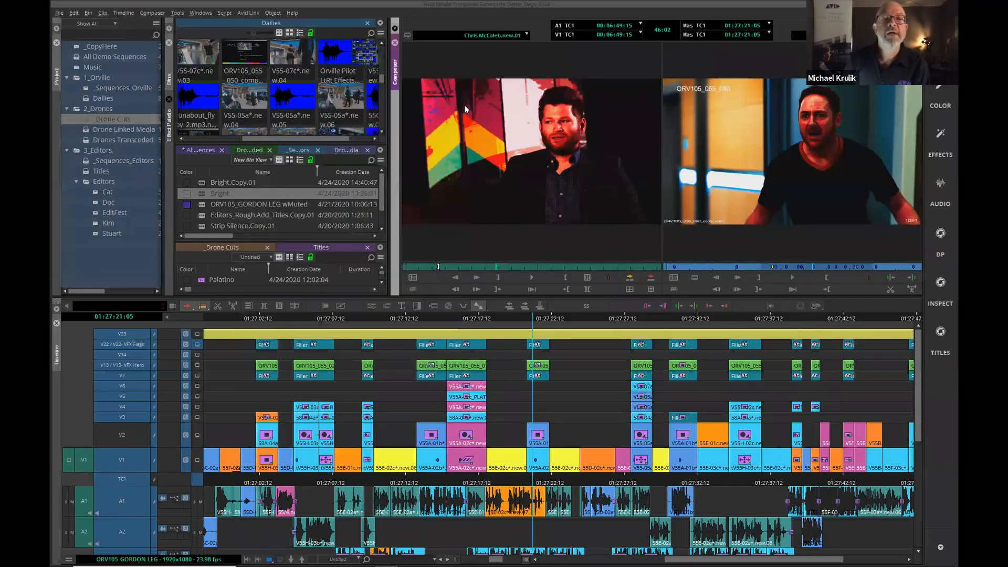
Step: Set the source monitor's display color space to Rec.2020 HLG 1000 nits
right_click(464, 105)
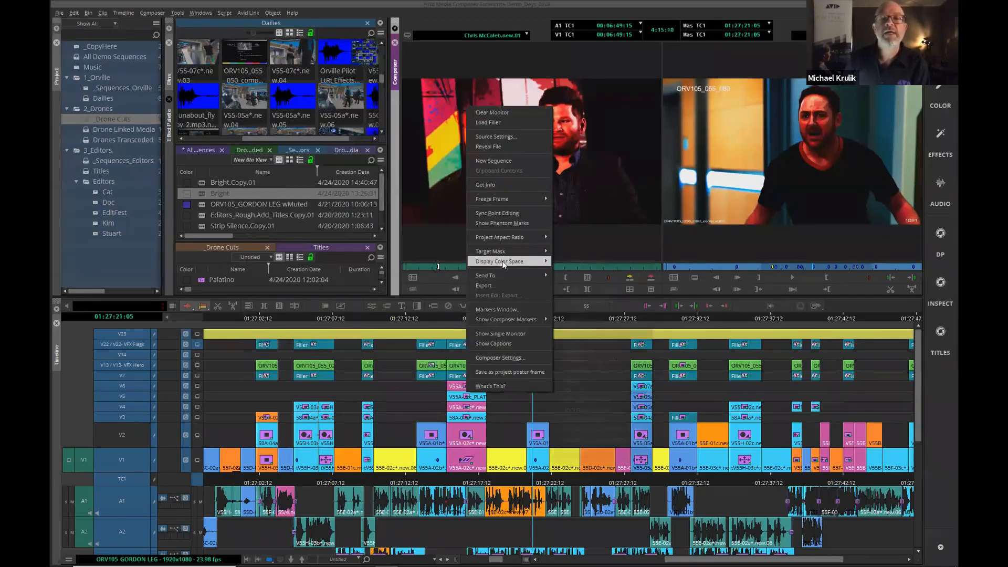
mouse_move(502, 261)
left_click(590, 291)
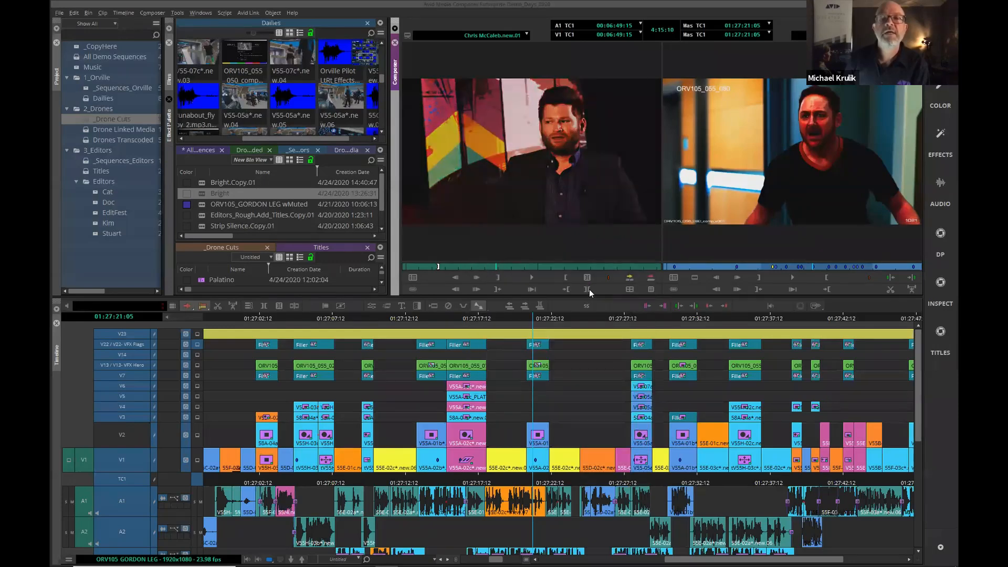
Step: Set the source monitor's display color space back to Output color space
right_click(495, 132)
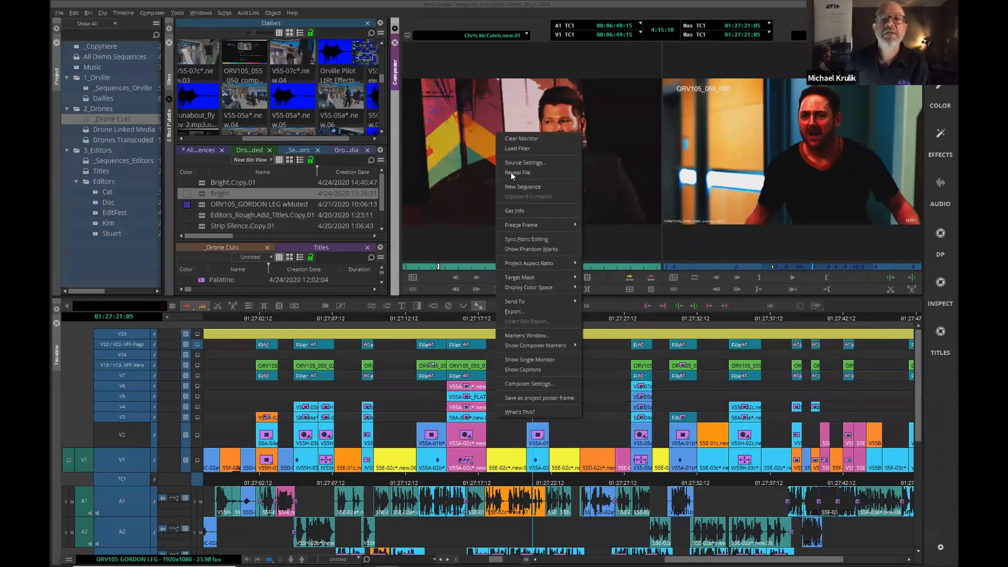
mouse_move(528, 291)
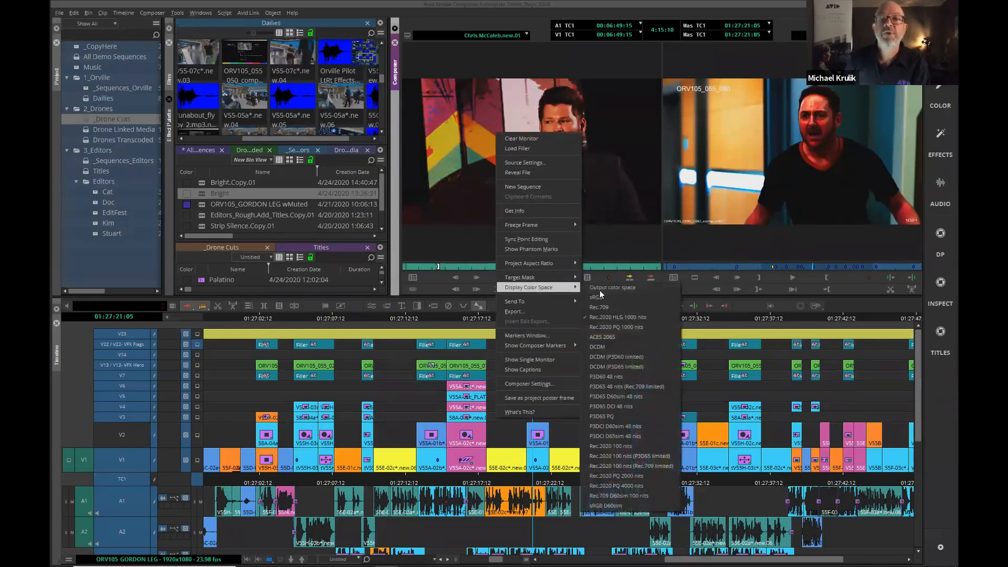
left_click(632, 289)
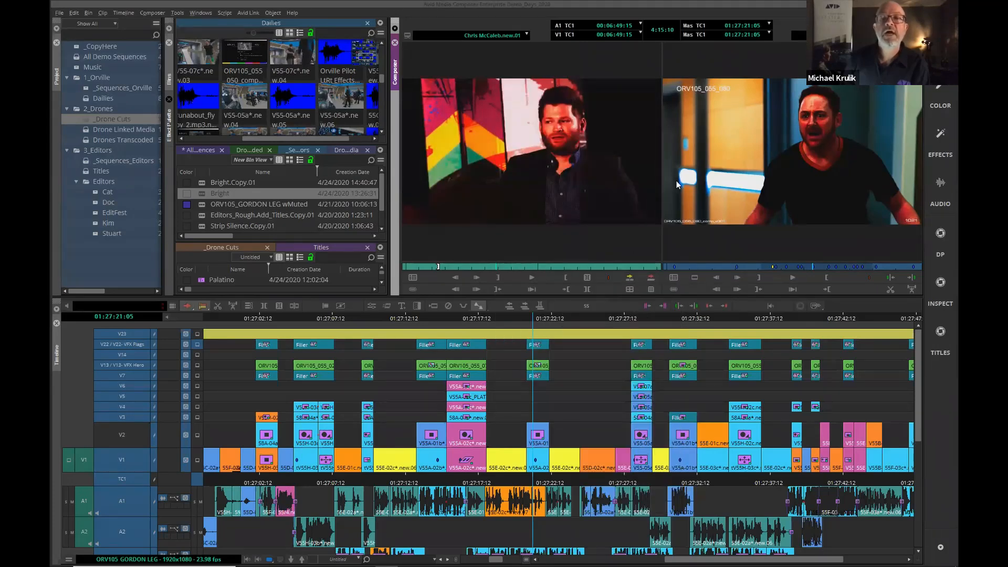
right_click(759, 128)
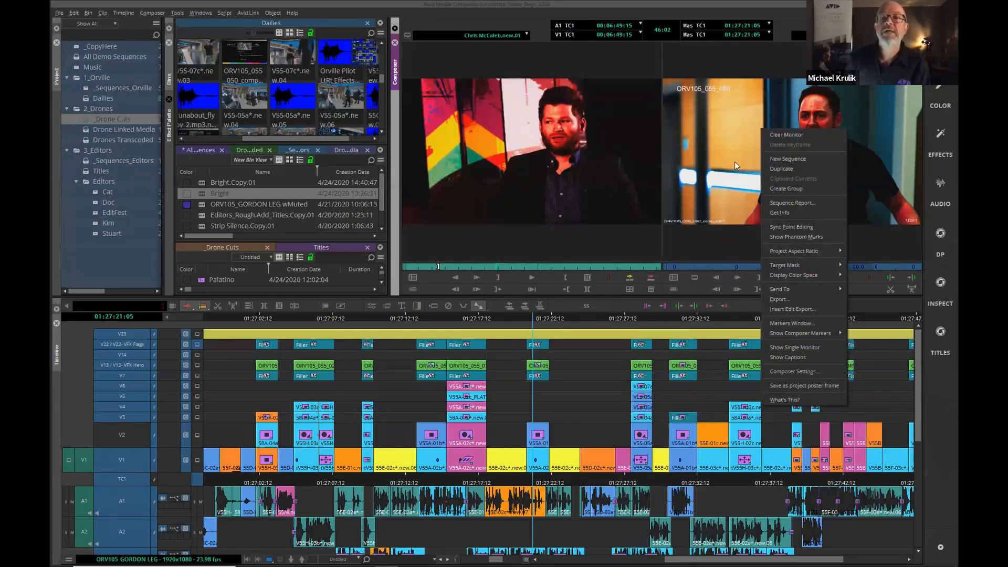
left_click(735, 161)
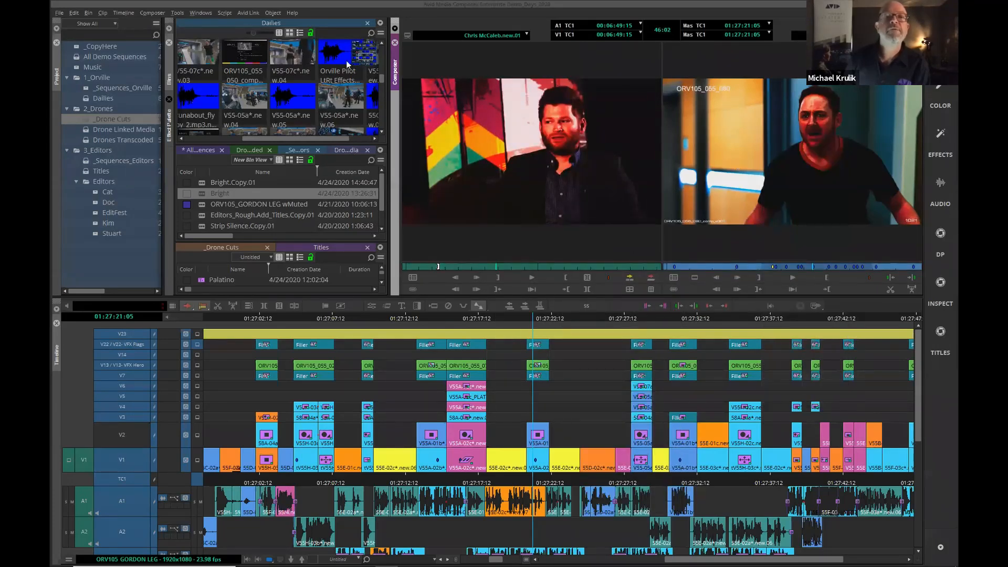
Step: Look through the User, Project, Site and Format settings, and close the settings window
left_click(60, 12)
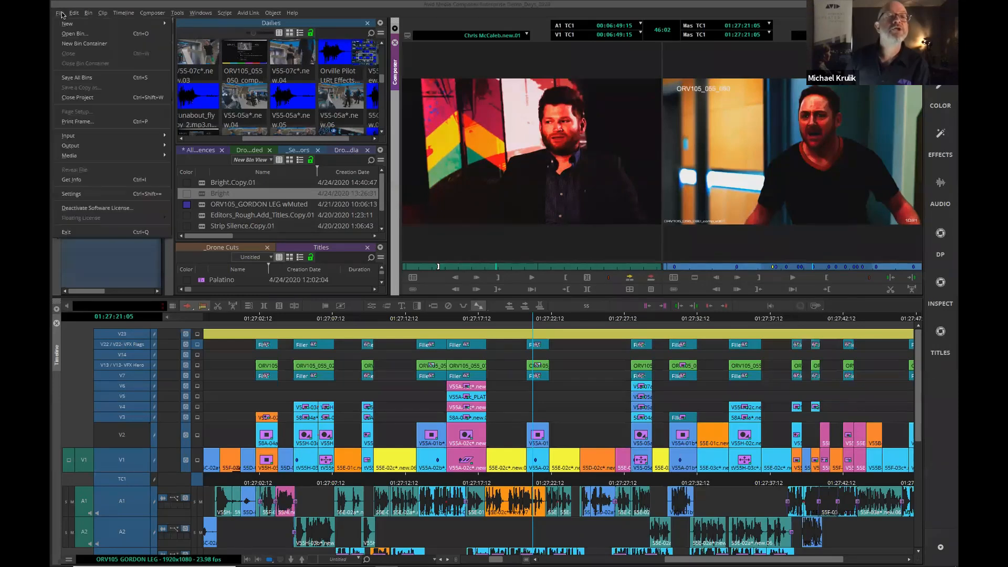
left_click(87, 193)
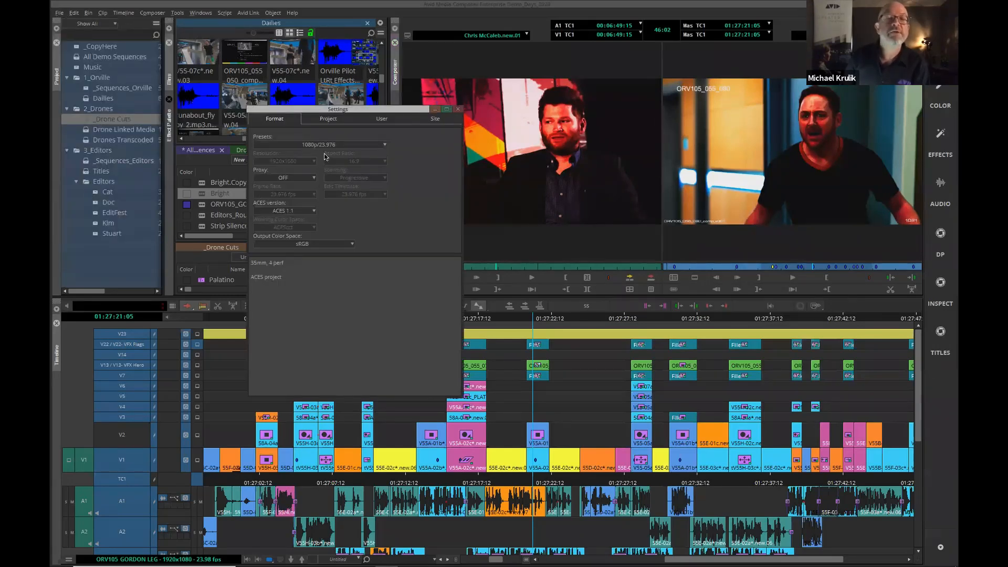
left_click(382, 119)
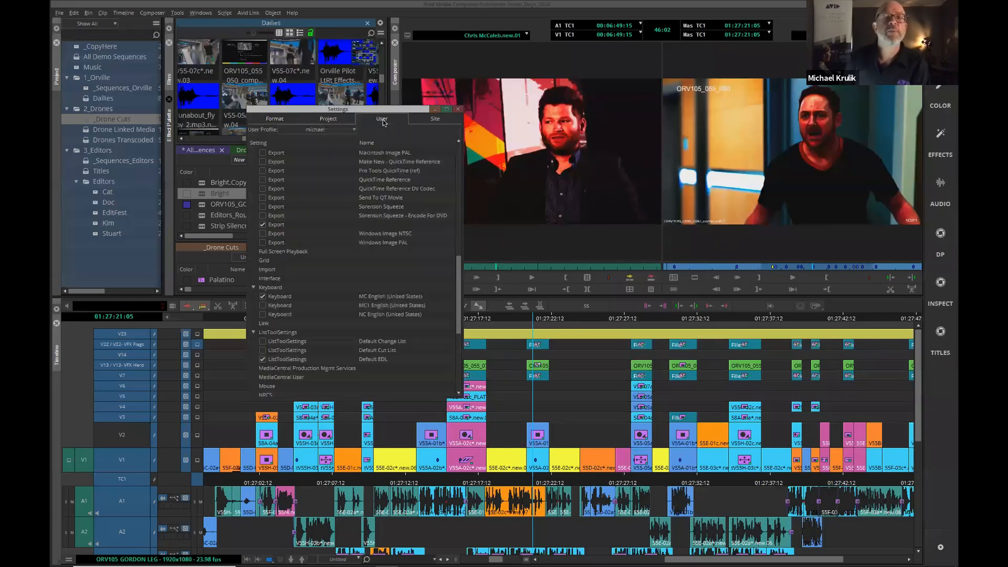
left_click(331, 119)
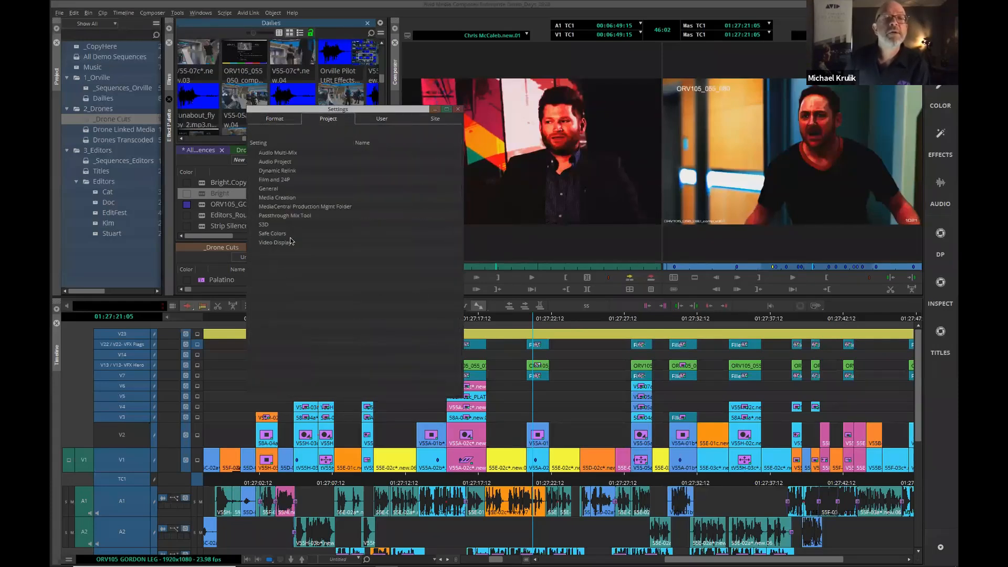
left_click(366, 122)
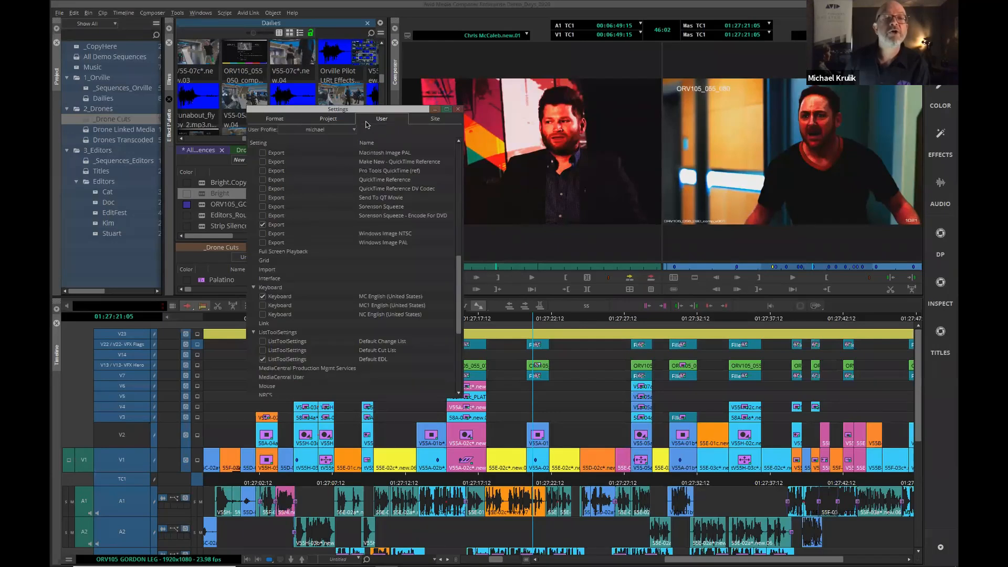
left_click(425, 121)
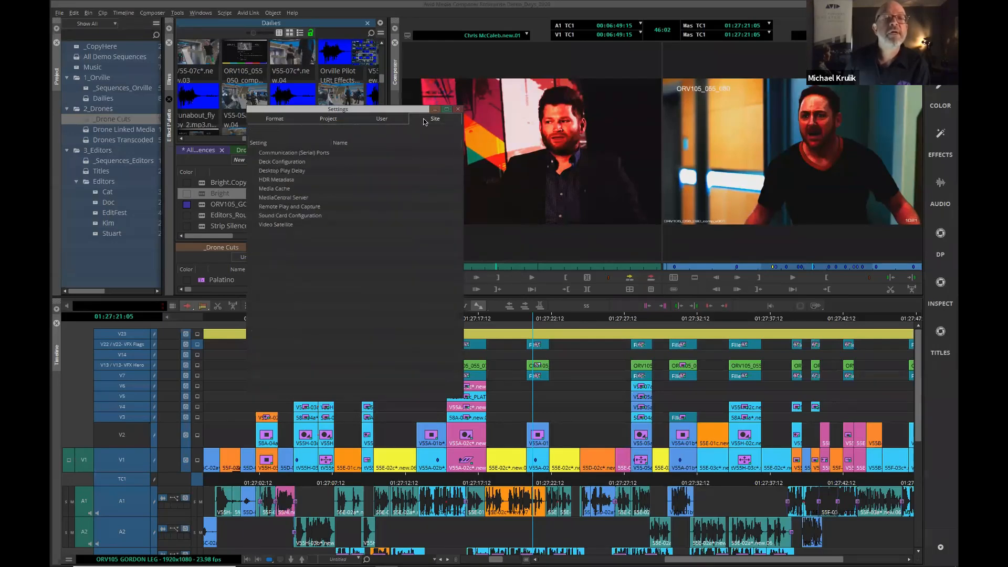
left_click(362, 121)
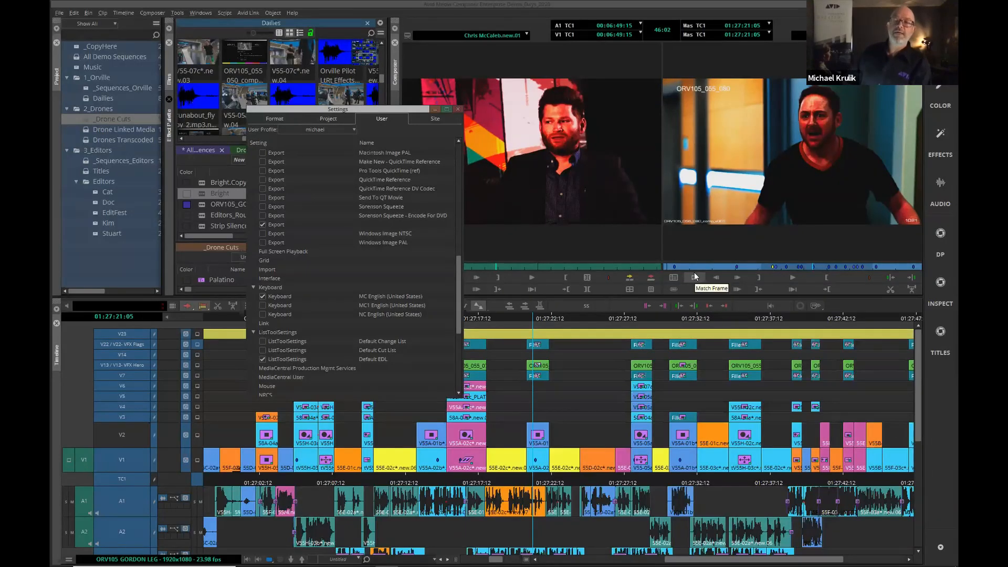
left_click(287, 118)
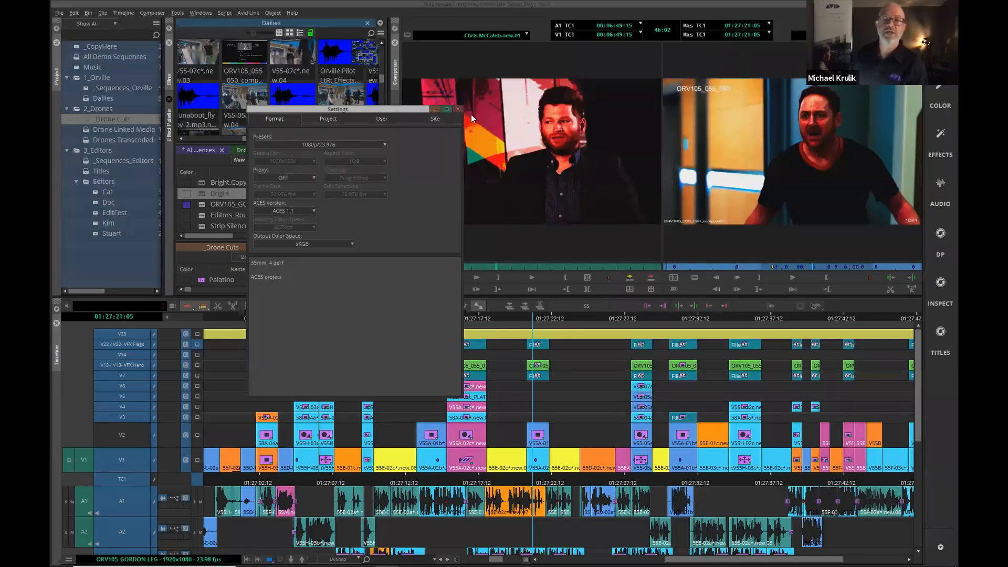
left_click(459, 108)
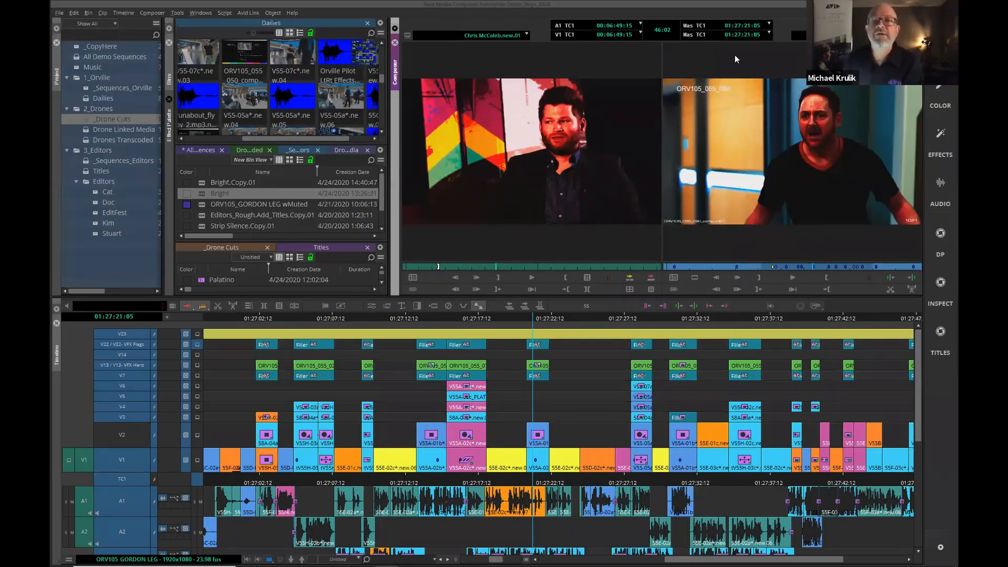
Step: Load the Strip Silence.Copy.01 sequence and switch to the Color workspace
left_click(856, 35)
left_click(872, 110)
left_click(941, 100)
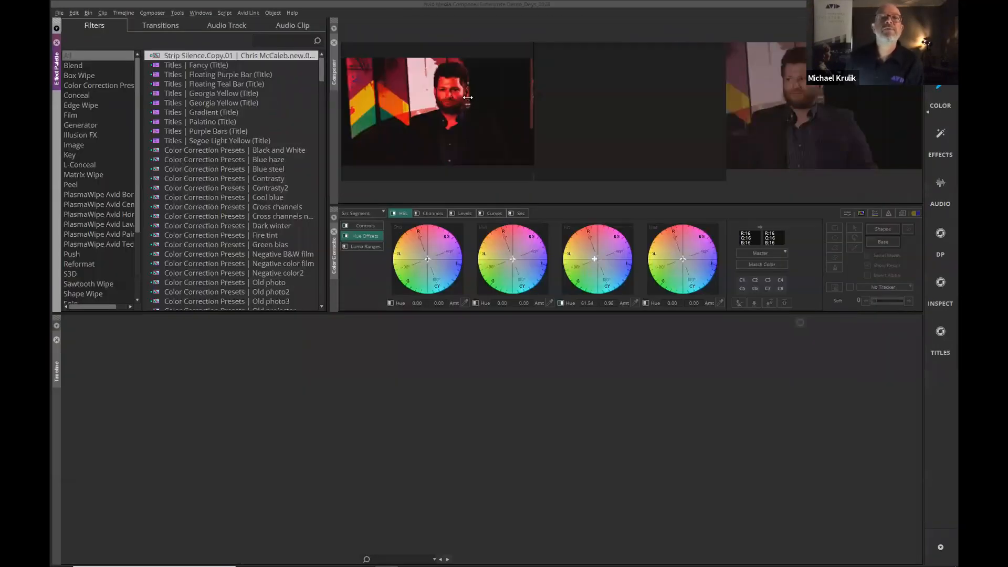
Step: Show the Y Waveform HDR 10000 scope in place of the previous shot and raise the clip's master gamma to about 1.5
left_click(377, 33)
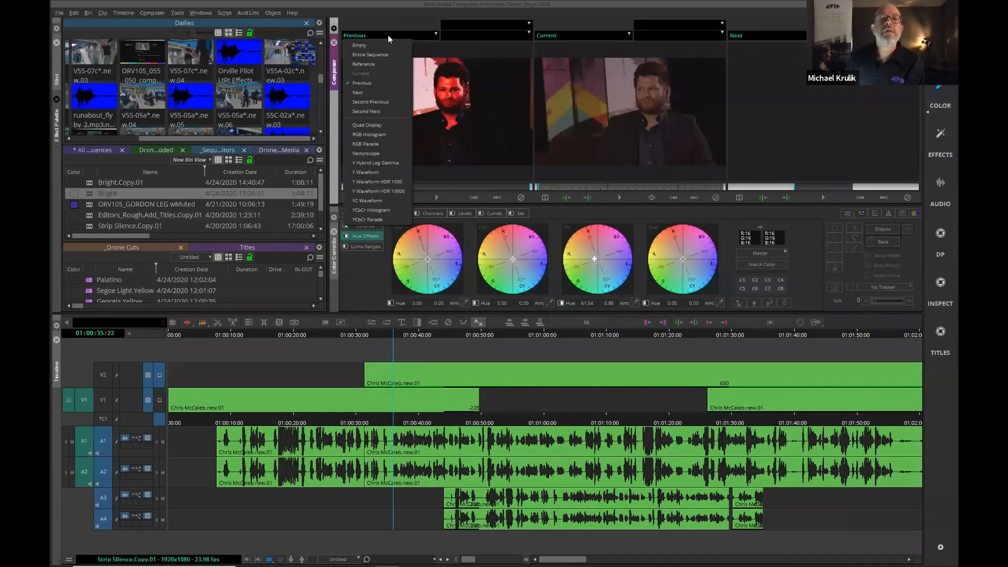
left_click(377, 192)
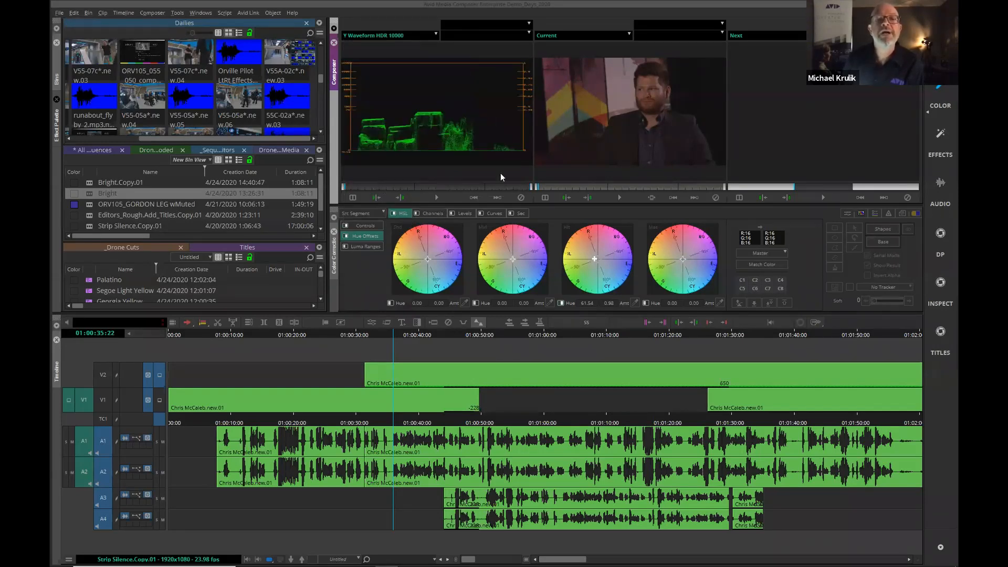
left_click(375, 226)
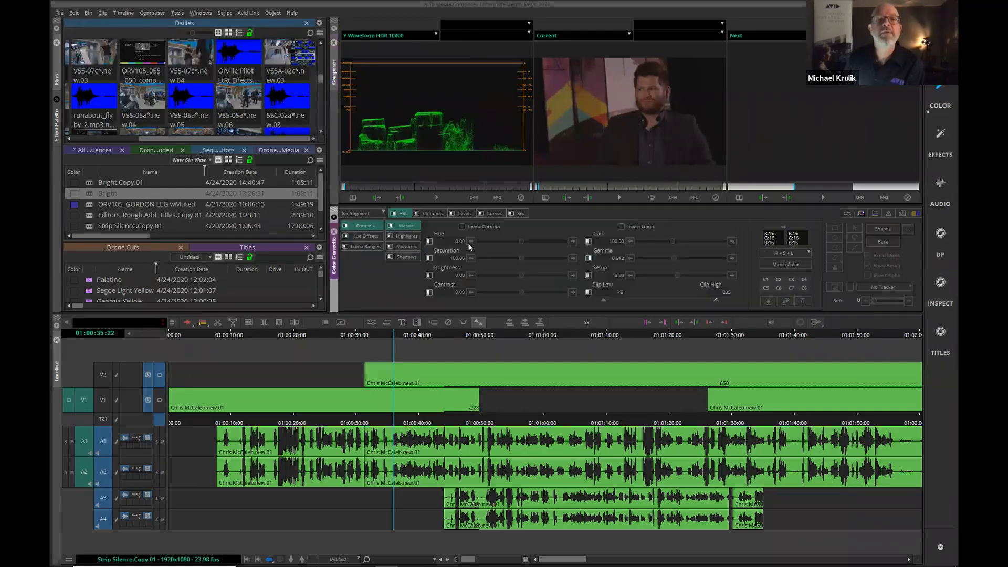
left_click_drag(680, 256, 697, 255)
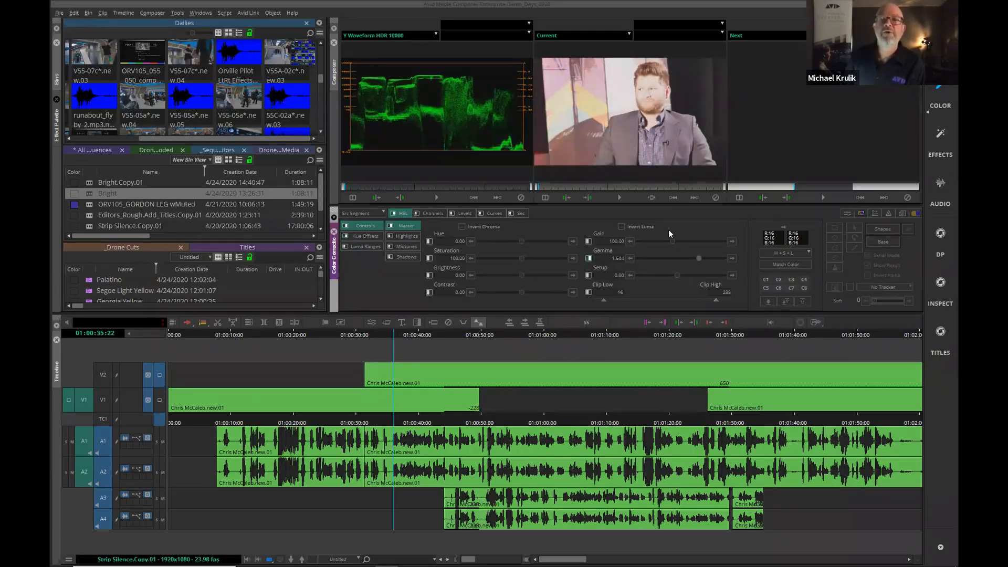
left_click_drag(699, 255, 694, 257)
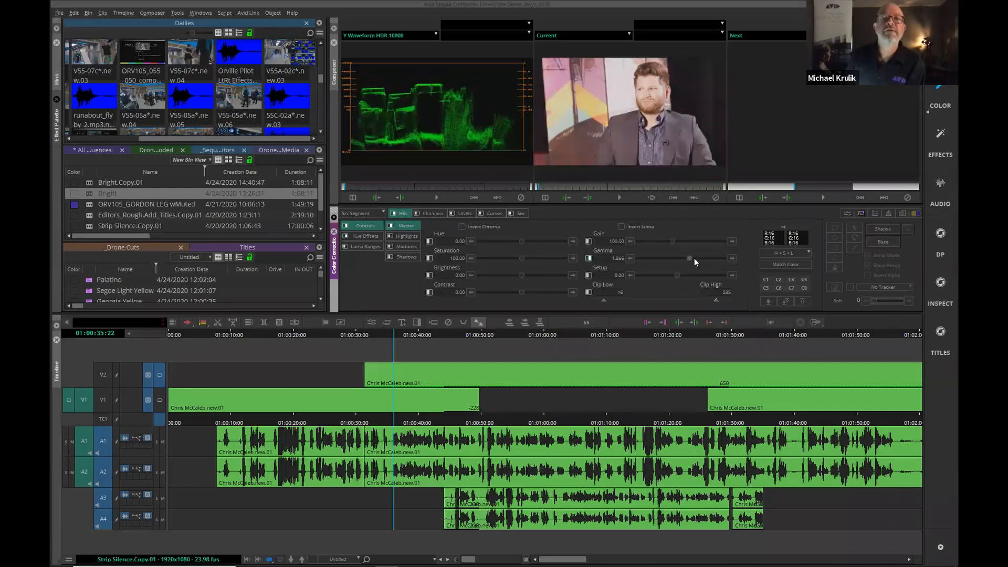
left_click(419, 34)
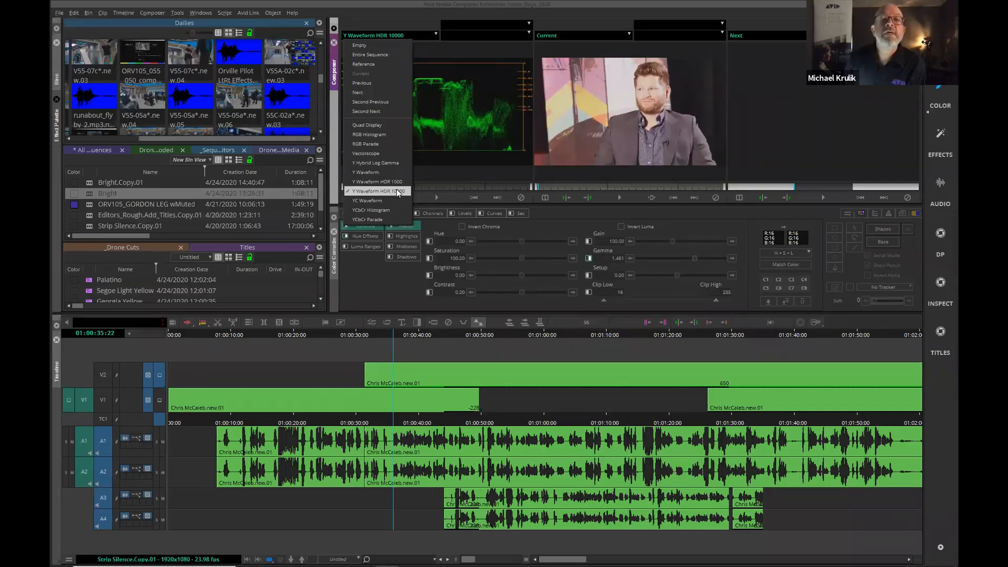
left_click(427, 46)
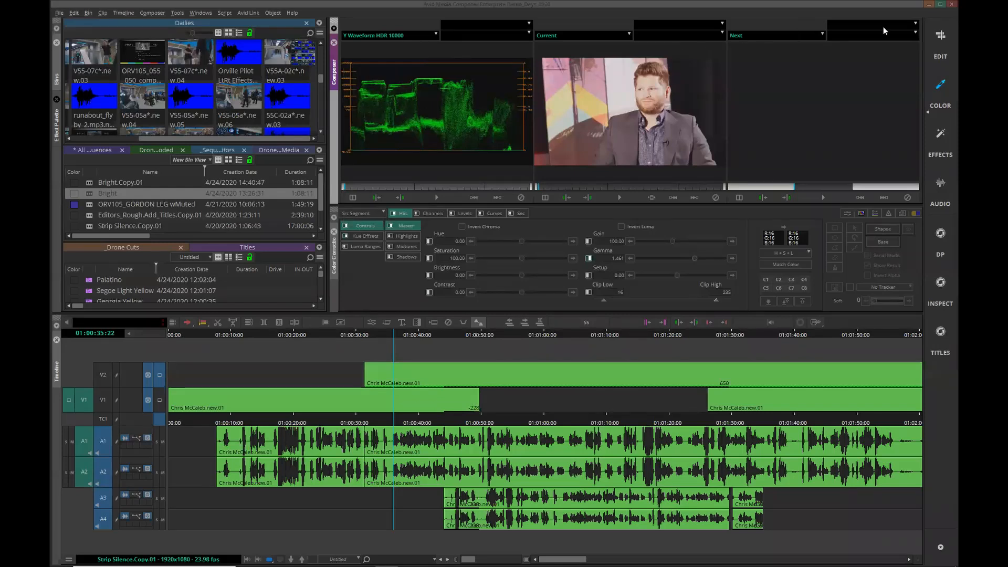
Step: Turn off ACES color management in the project's format settings, and close the settings window
left_click(60, 13)
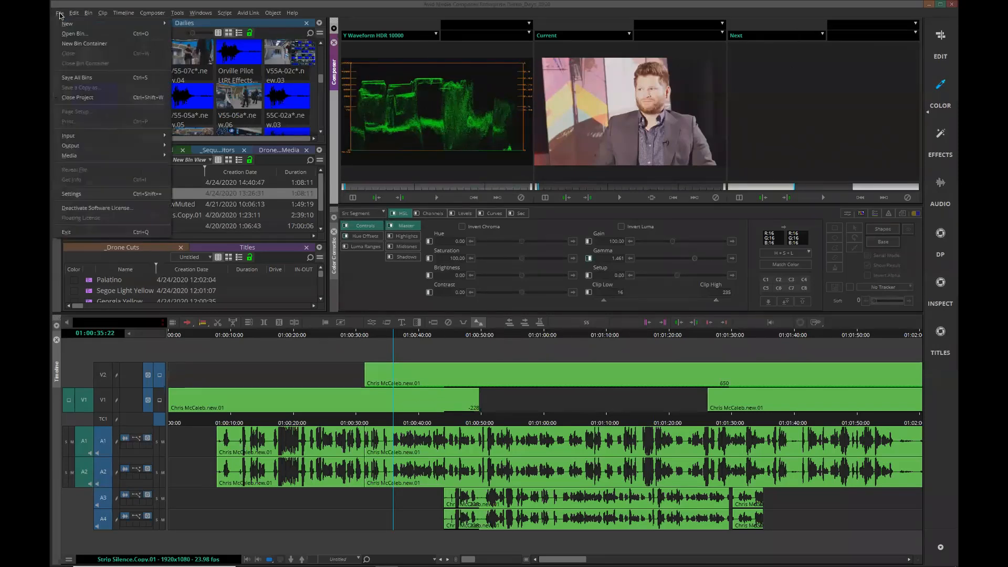
left_click(90, 194)
left_click(295, 212)
left_click(282, 232)
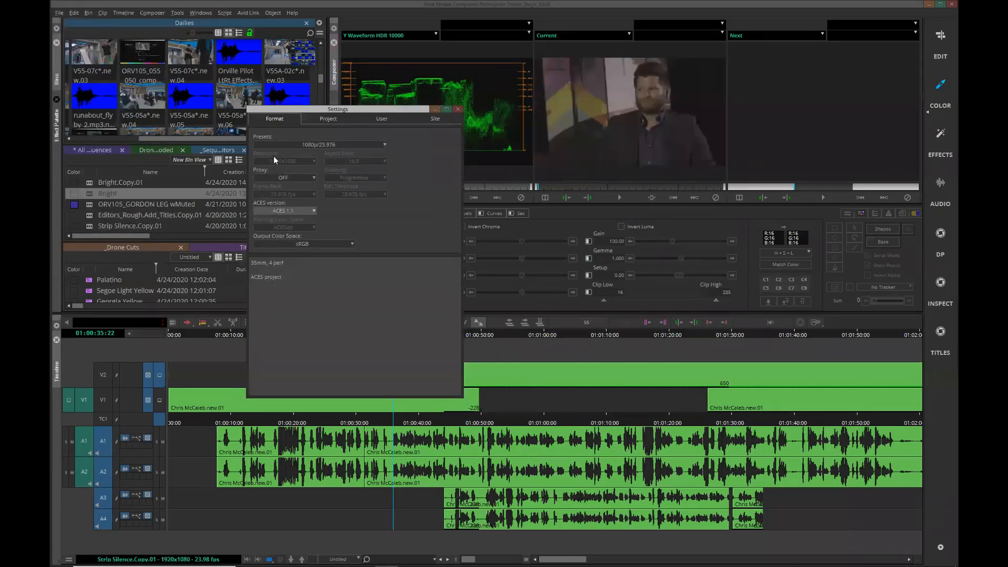
left_click(457, 110)
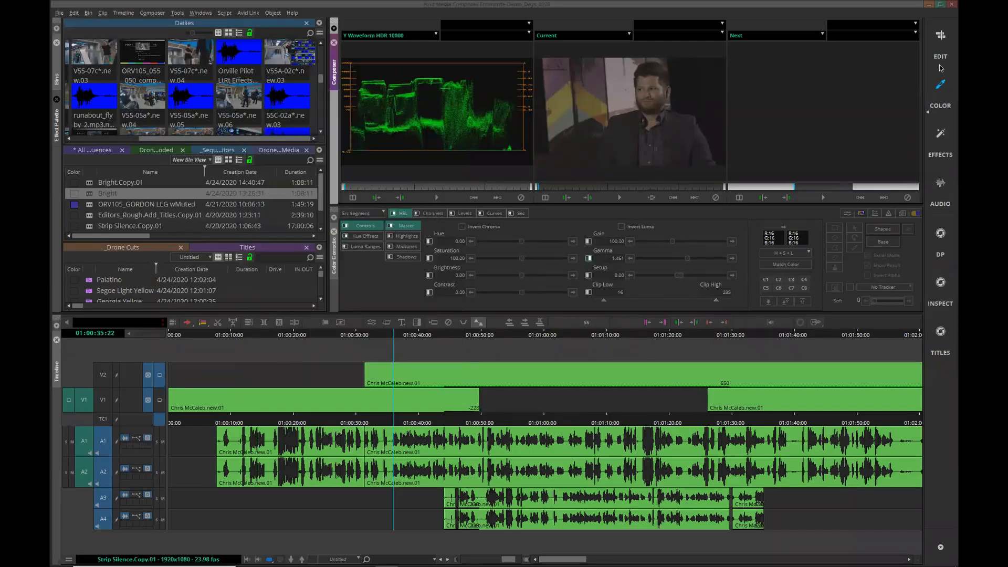
Step: Switch back to the Edit workspace
left_click(939, 39)
left_click(524, 172)
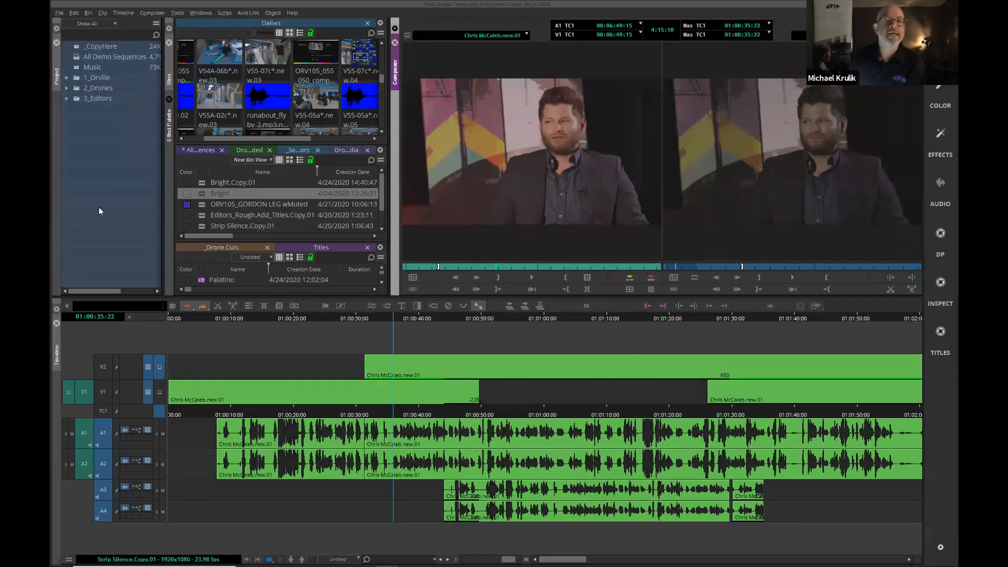
left_click(111, 32)
Step: Set the project's color space to RGB 2020 / SMPTE 2084 in the format settings
left_click(62, 13)
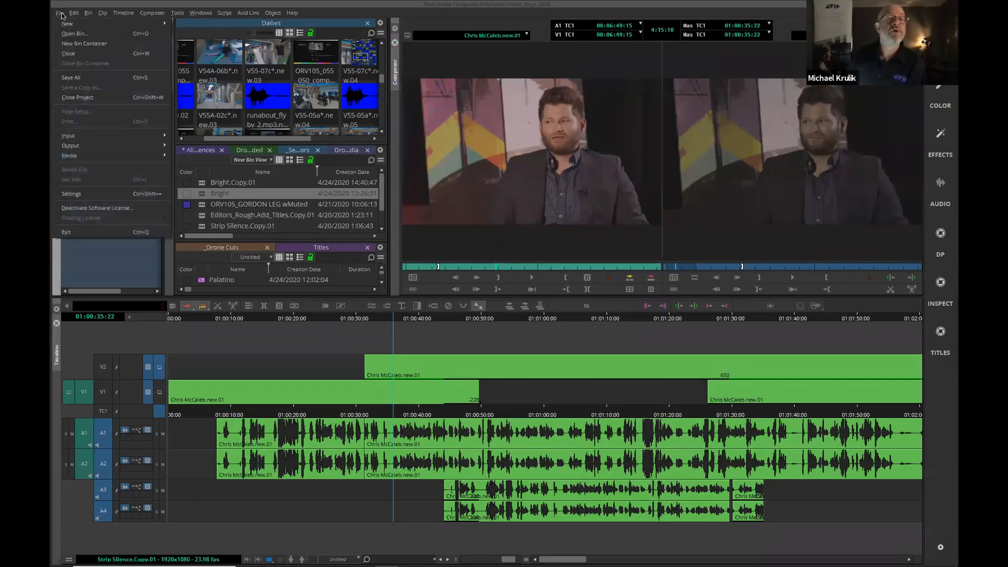
left_click(89, 194)
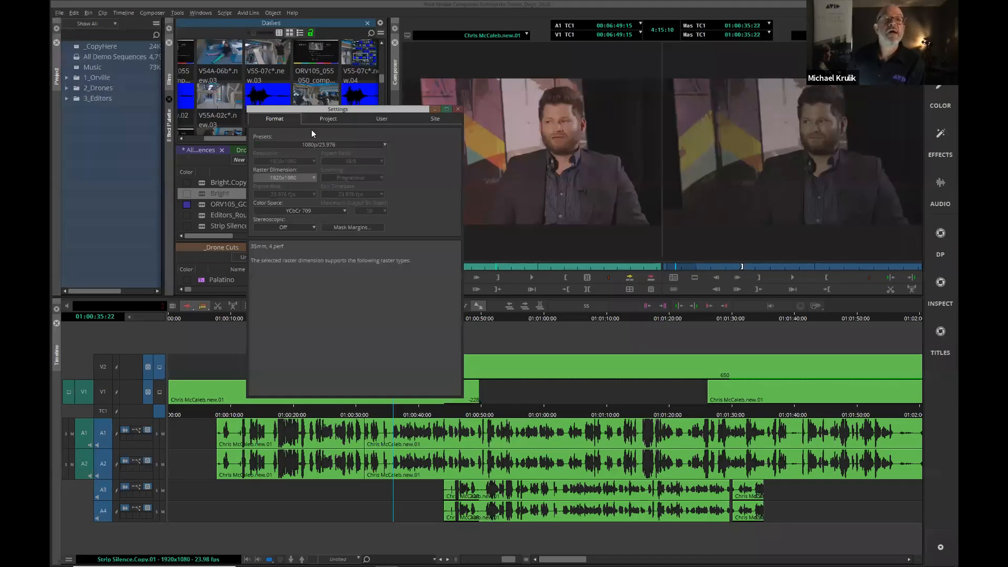
left_click(321, 119)
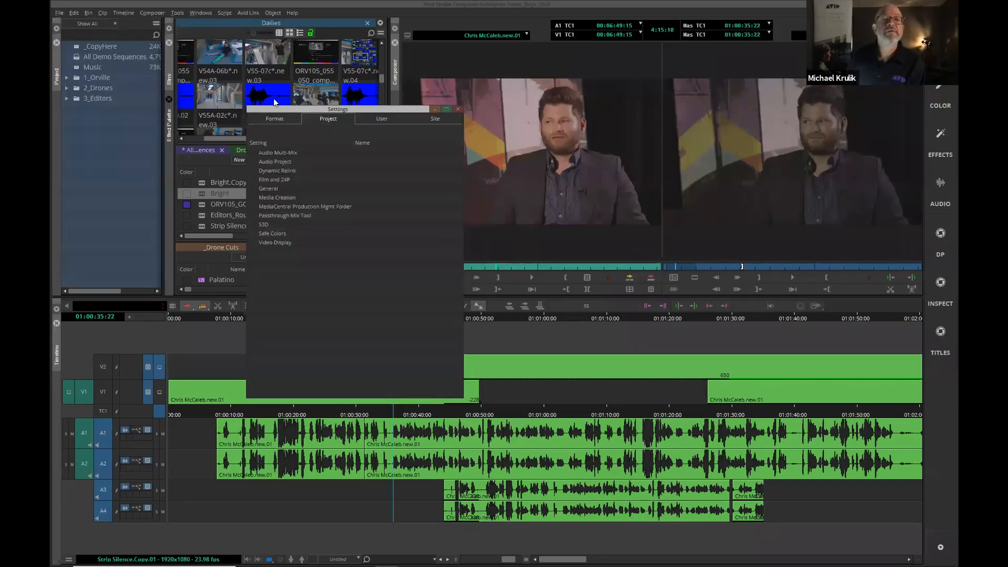
left_click(277, 118)
left_click(290, 210)
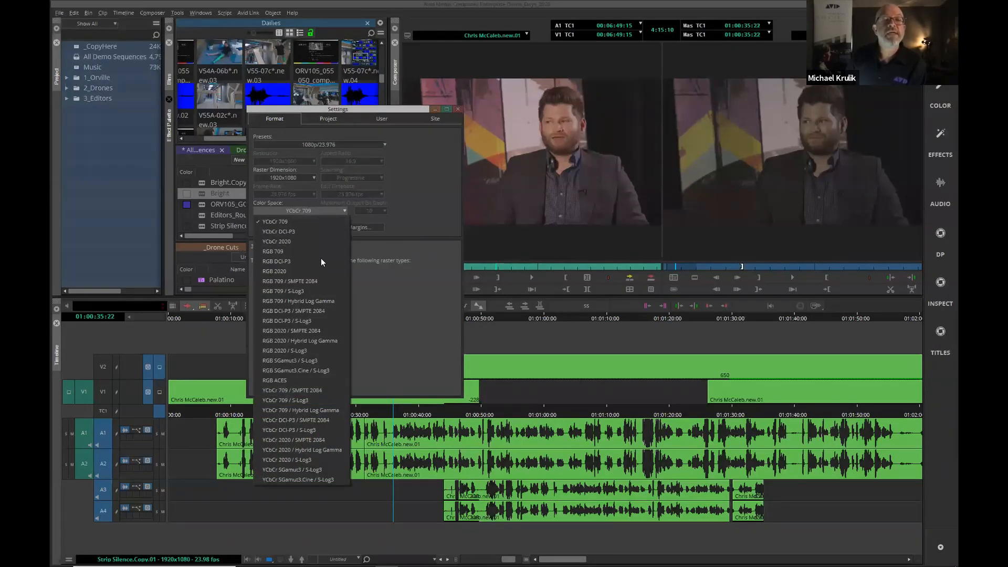
left_click(327, 332)
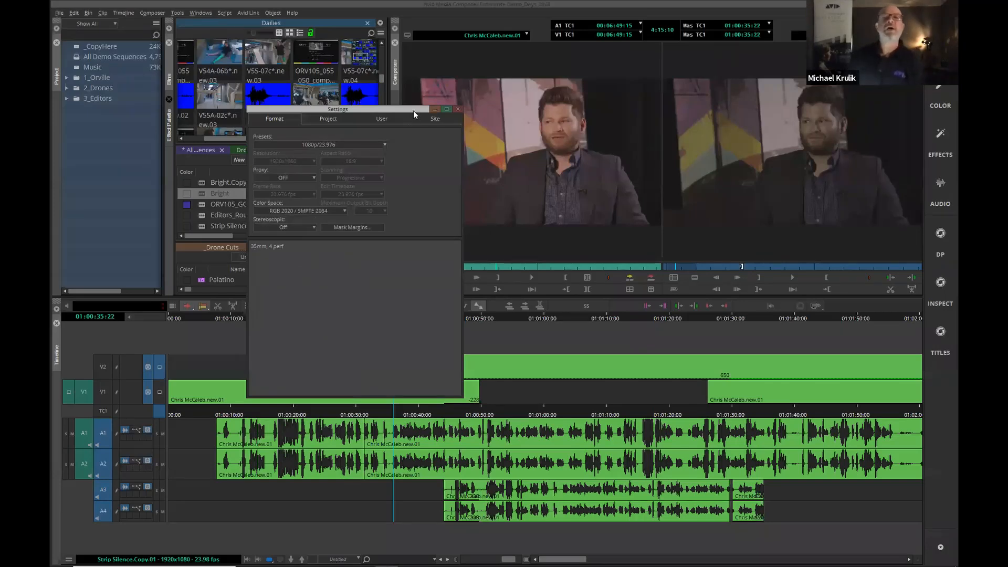
Step: Move the settings window clear of the monitors and park the sequence at 01:05:36:21
left_click_drag(402, 113, 310, 132)
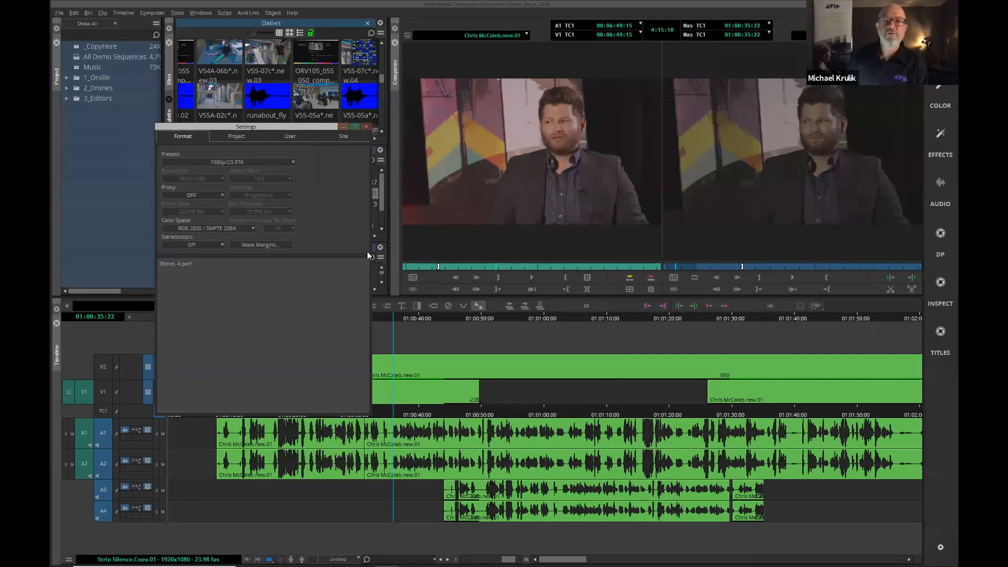
left_click(748, 268)
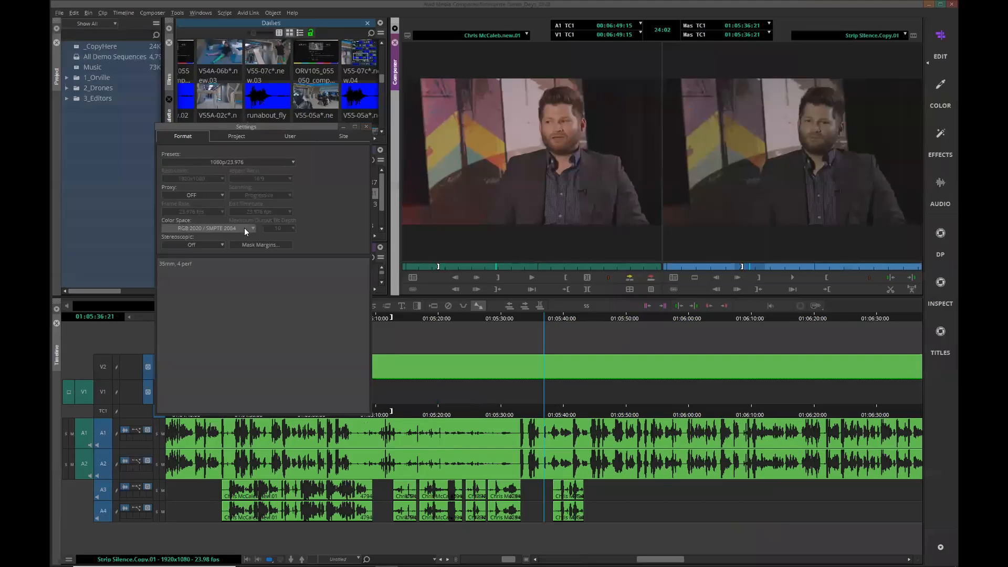
Step: Revisit the project's color space choice in the format settings, and close the settings window
left_click_drag(290, 128, 277, 128)
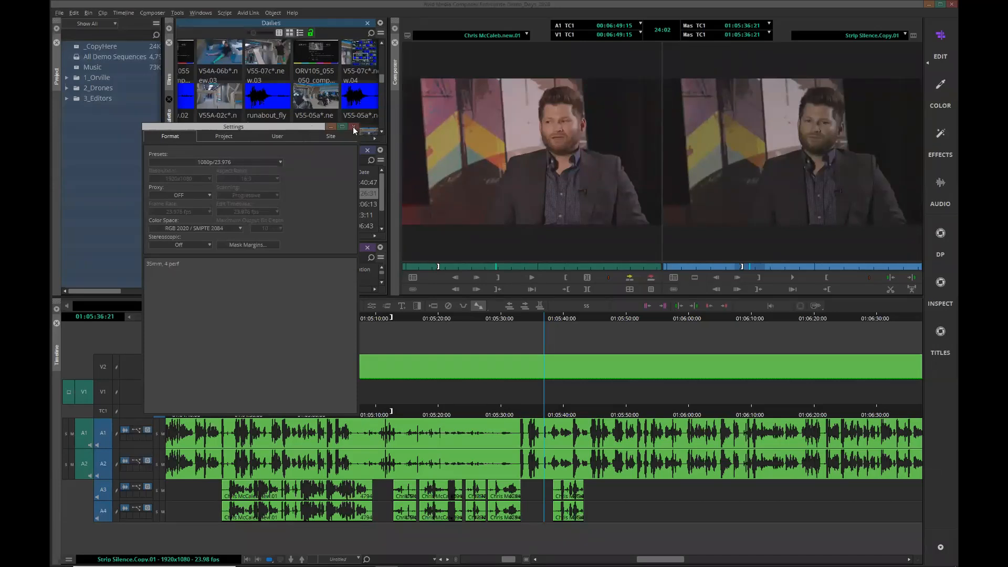
left_click(200, 227)
left_click(190, 239)
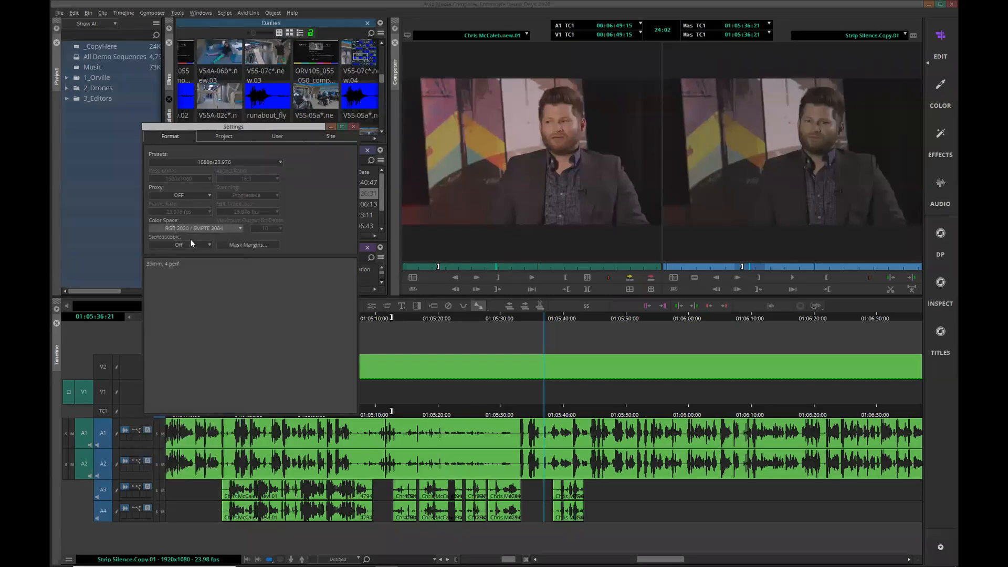
left_click(352, 127)
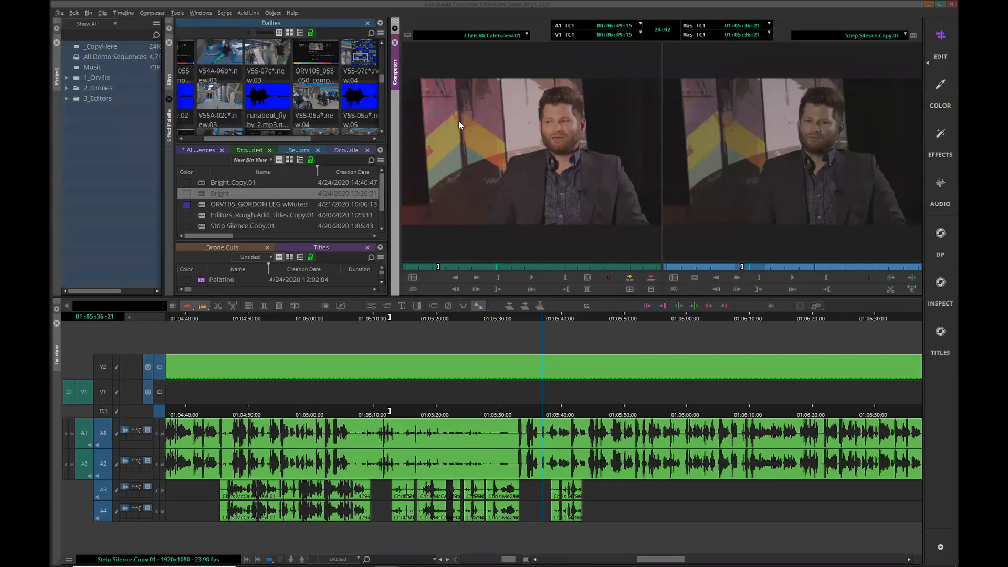
Step: Load the ORV105_GORDON LEG sequence into the record monitor and match frame from video track V1
mouse_move(887, 2)
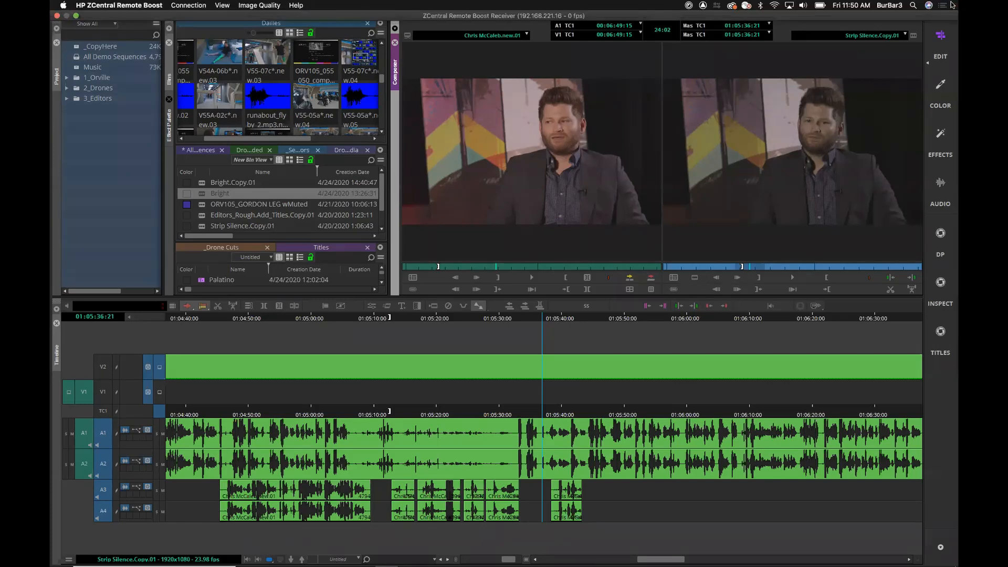
left_click(883, 37)
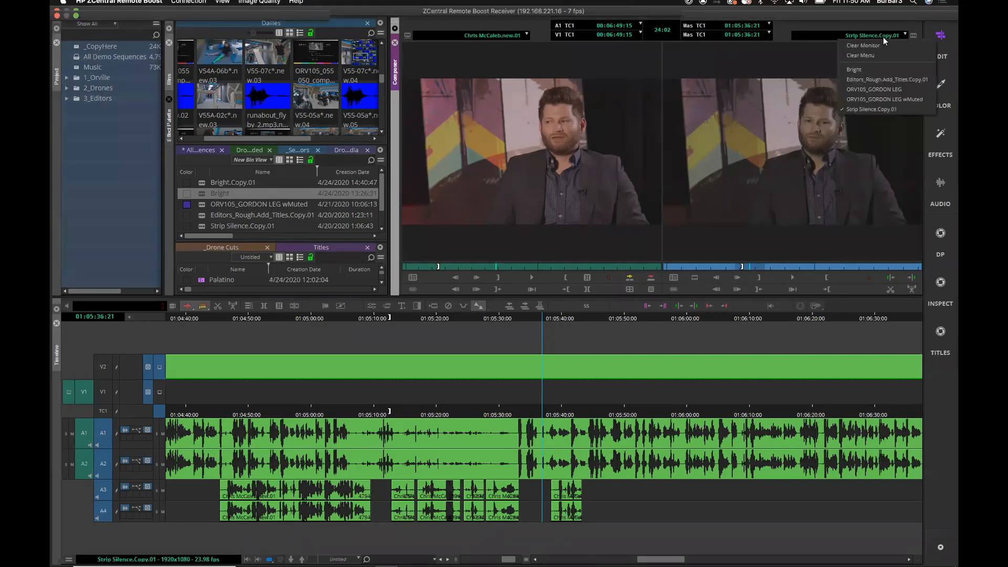
left_click(902, 90)
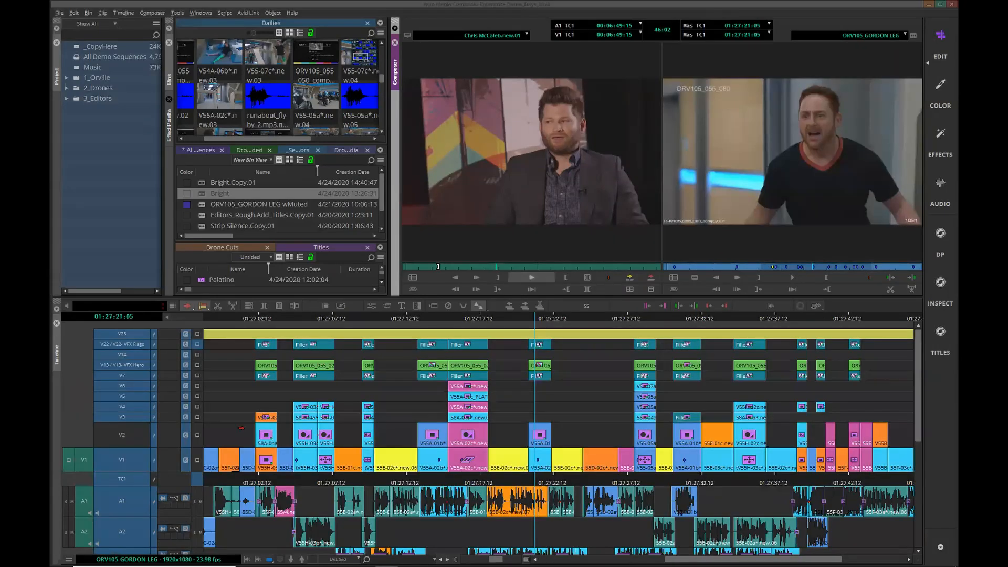
right_click(123, 460)
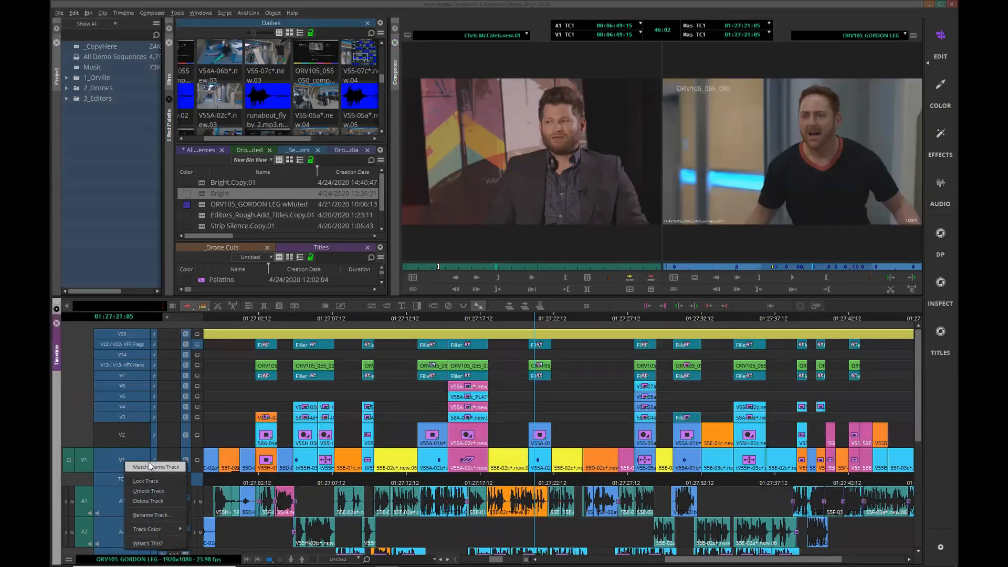
left_click(151, 466)
Step: Park the ORV105_GORDON LEG sequence at 01:27:16:08, stepping frame by frame to reach the exact position
left_click_drag(558, 320, 461, 342)
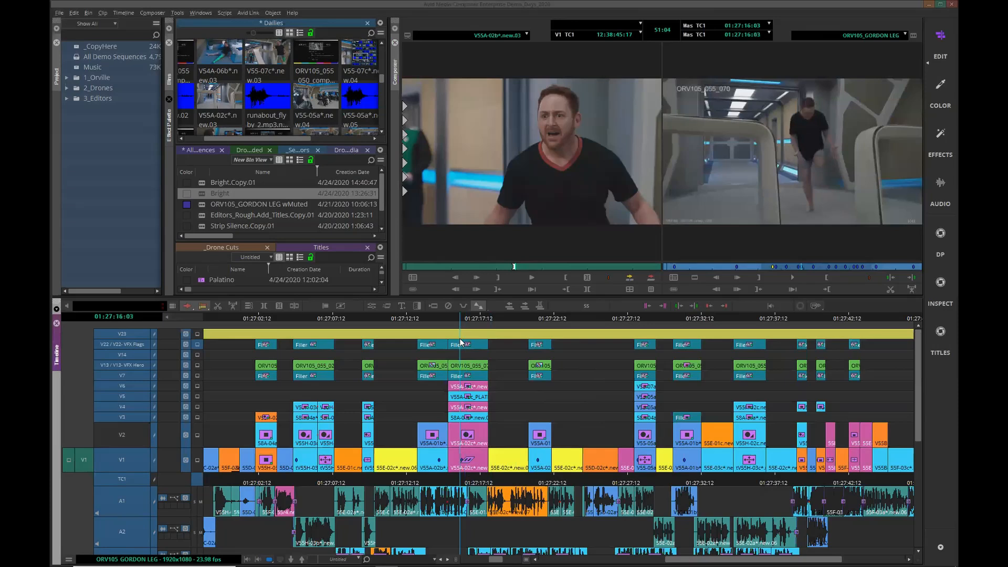
key("Right")
key("Right")
key("Right")
key("Right")
key("Right")
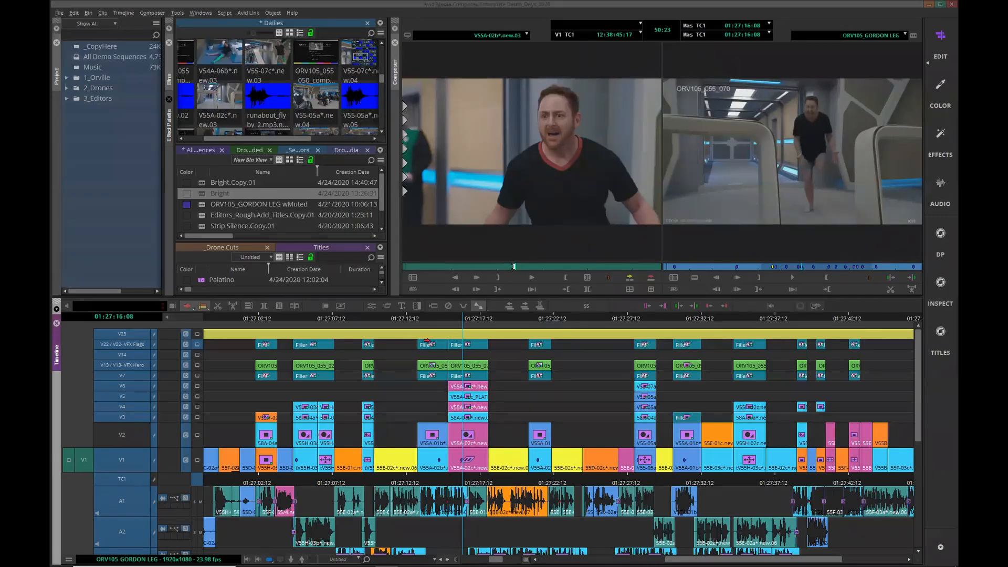
left_click(868, 35)
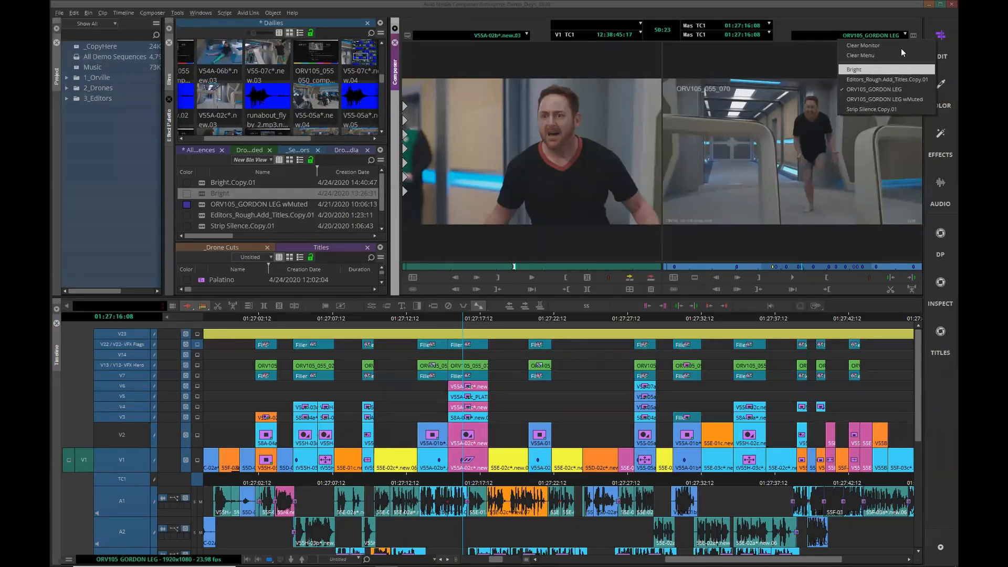
left_click(890, 13)
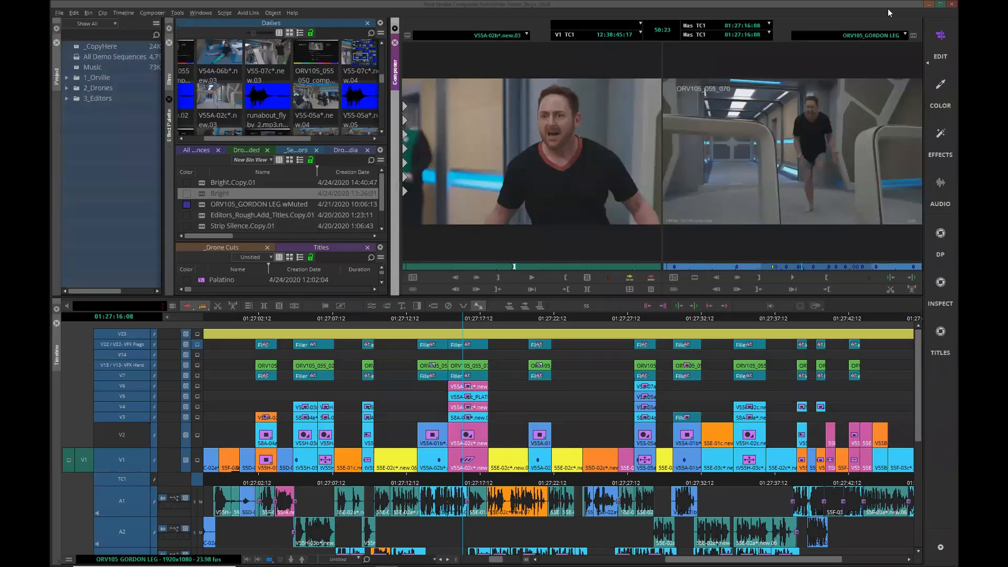
Step: Close the project, and browse the What's new entries for Media Composer 2019.12 before returning to project selection
left_click(59, 12)
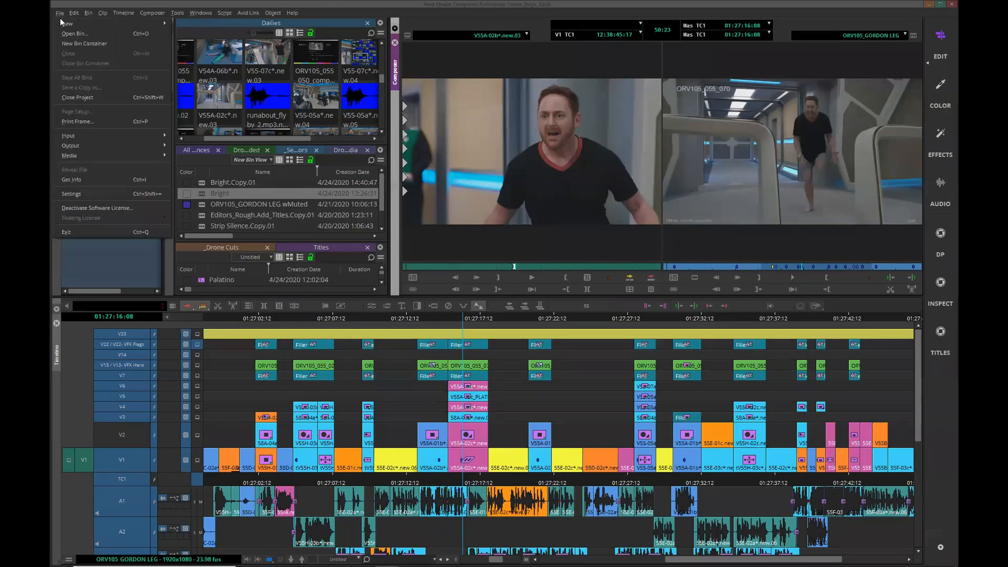
left_click(84, 96)
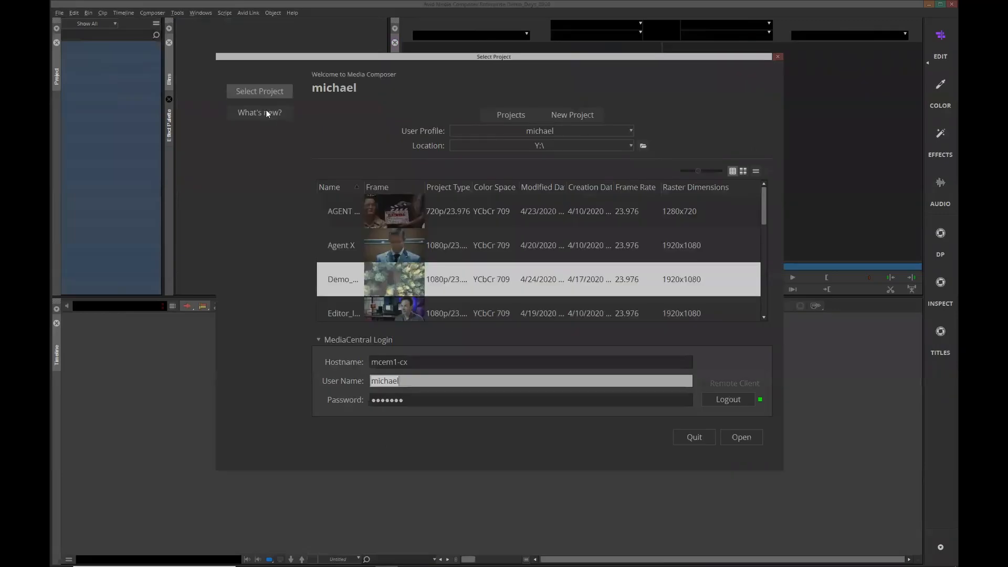
left_click(266, 114)
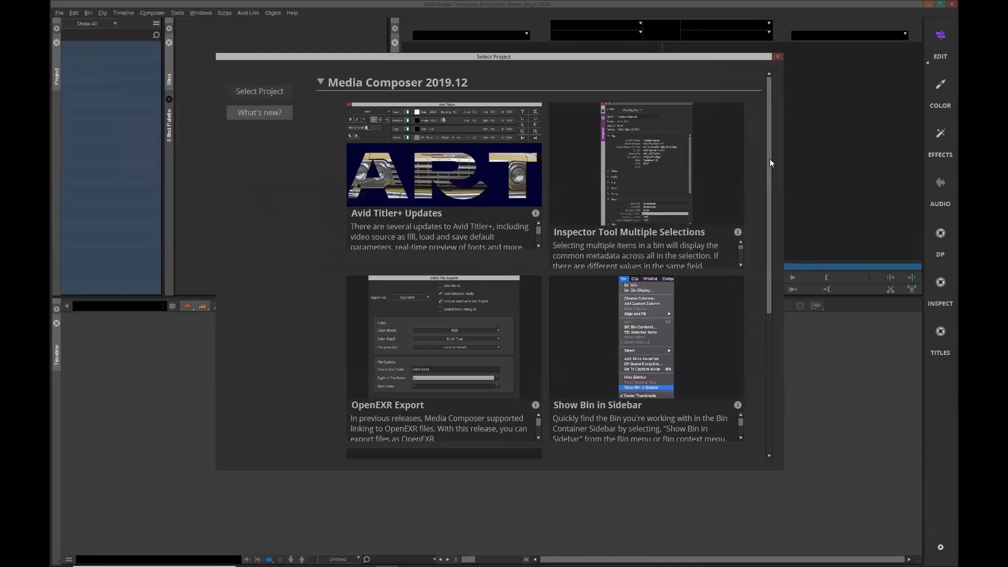
scroll(768, 195, "down", 1)
scroll(768, 194, "down", 5)
scroll(770, 216, "up", 5)
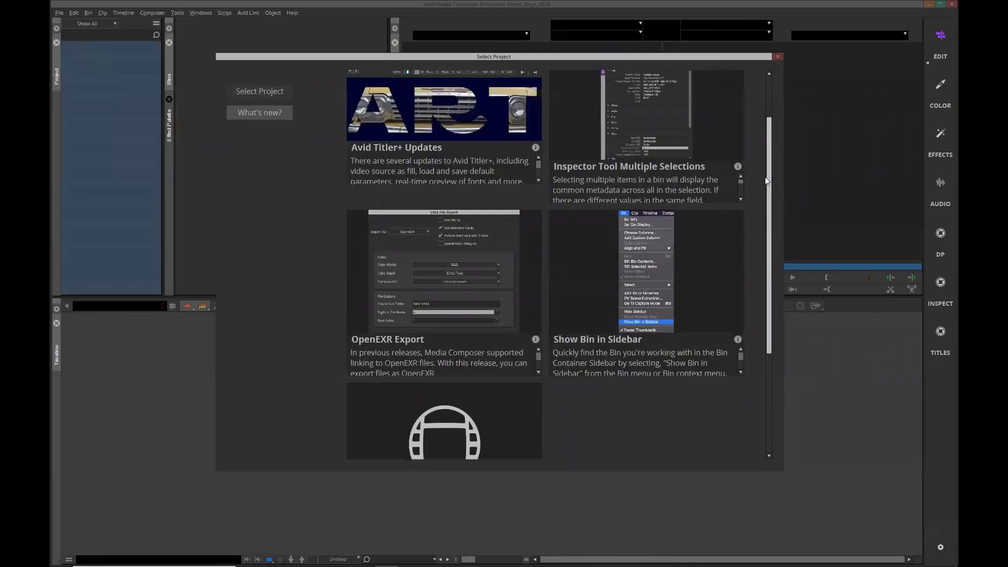
scroll(761, 162, "up", 1)
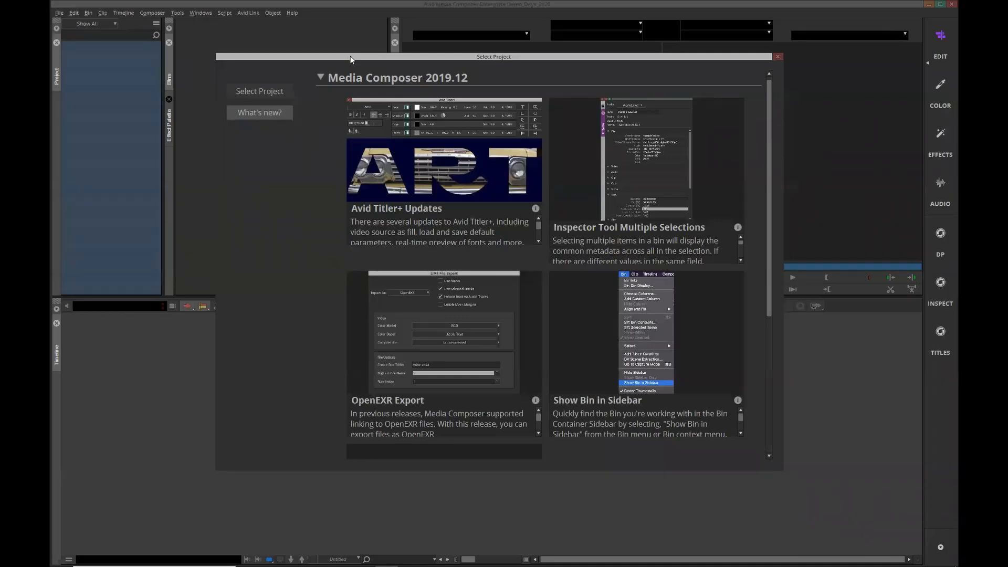
left_click(322, 79)
left_click(276, 92)
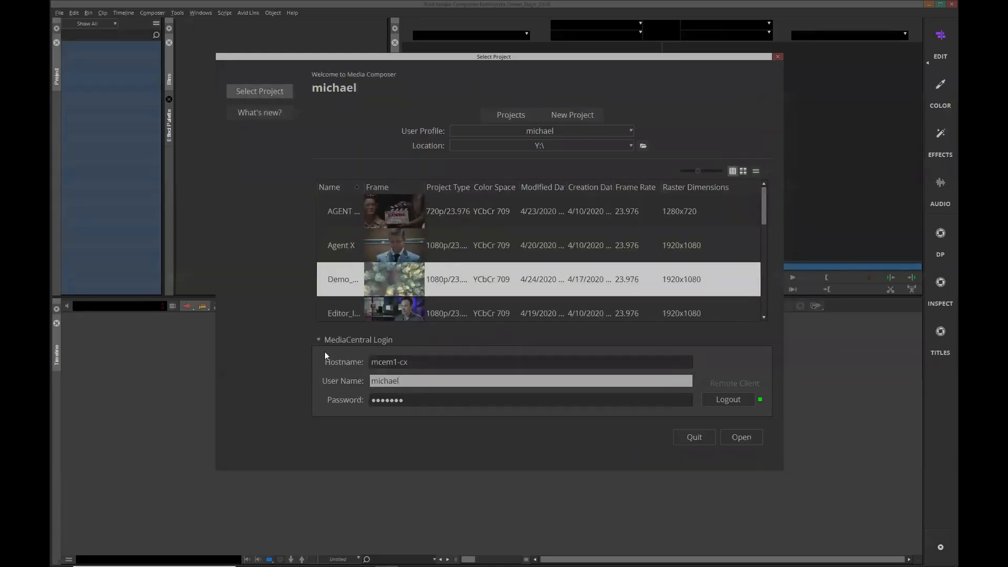
Step: Look through the project list on Y:\, reopen the Demo project, and park its sequence at 01:27:10:02
left_click(762, 208)
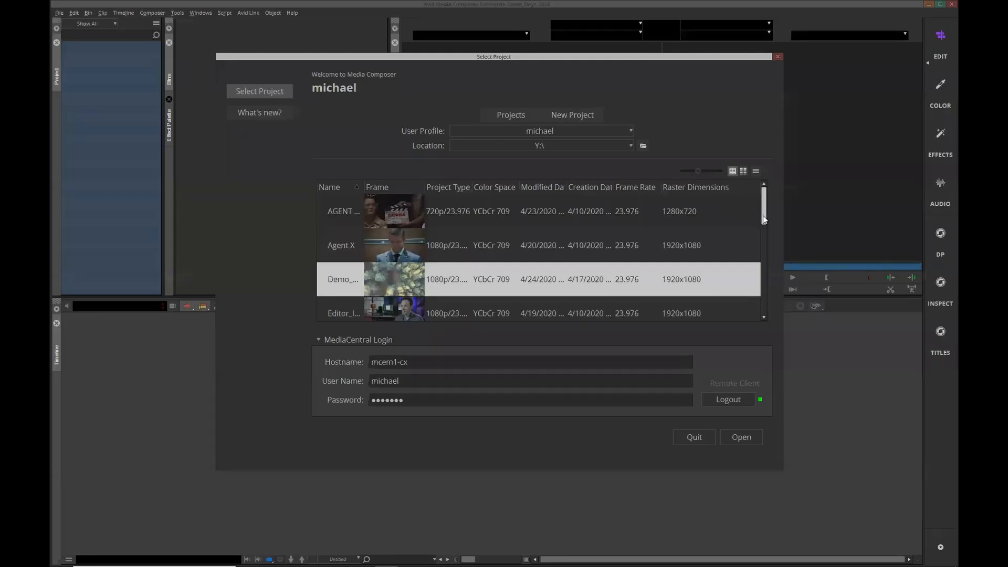
scroll(763, 216, "down", 2)
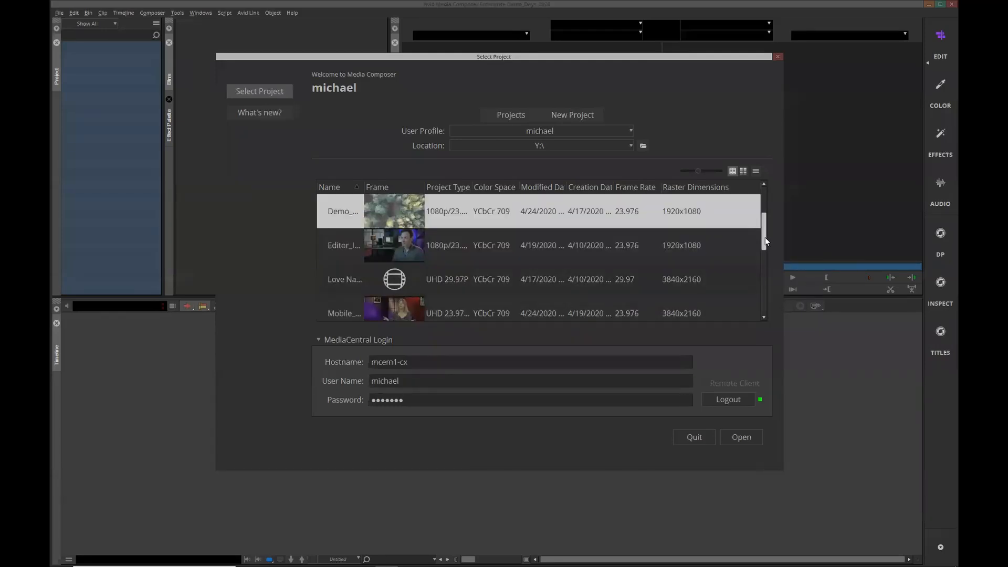
scroll(765, 242, "down", 3)
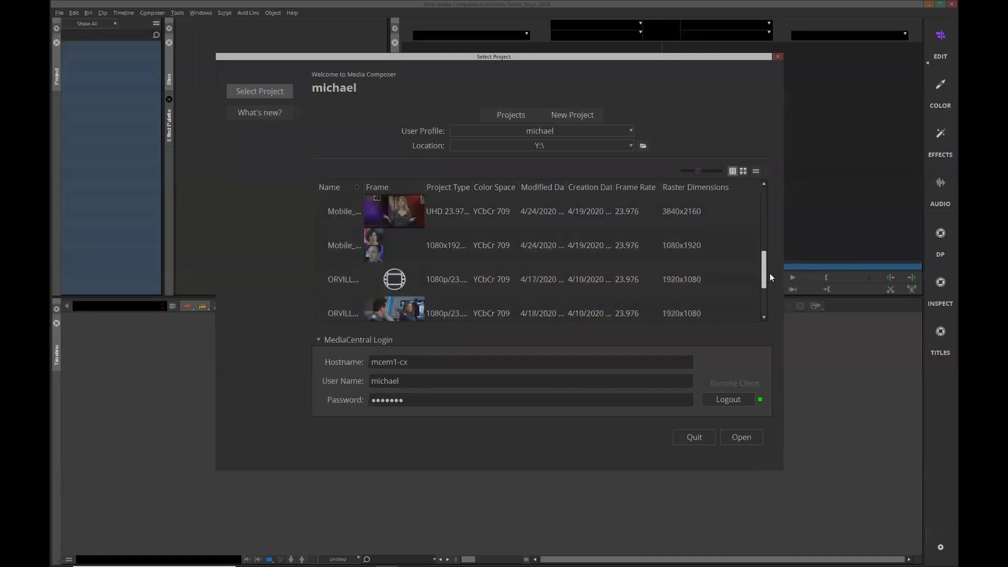
scroll(770, 263, "up", 4)
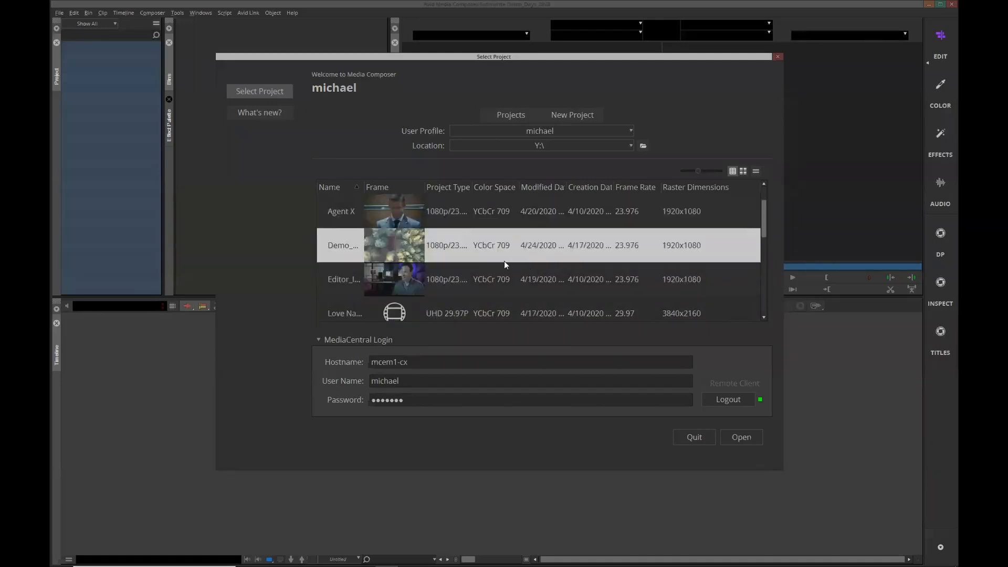
double_click(389, 243)
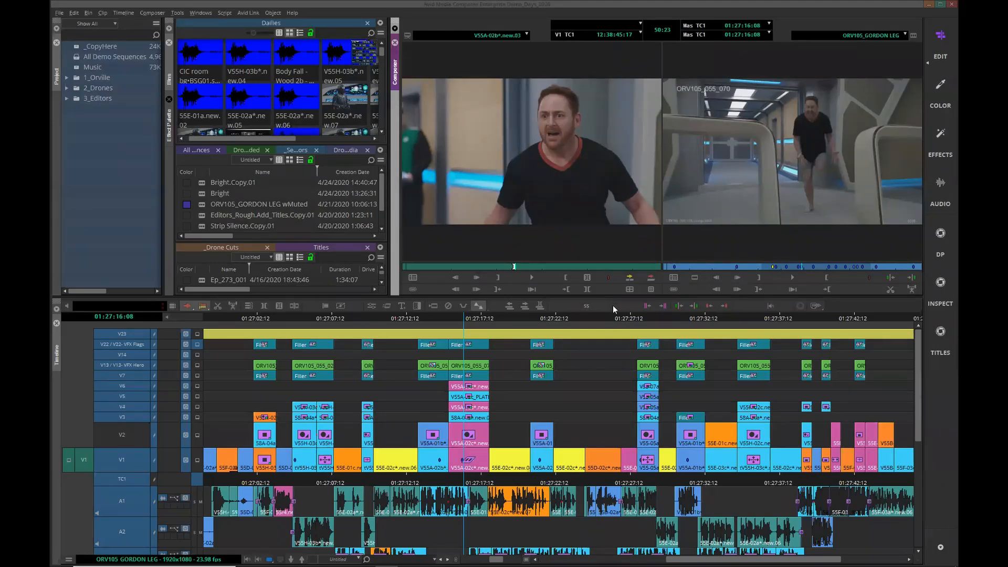
left_click_drag(597, 317, 370, 345)
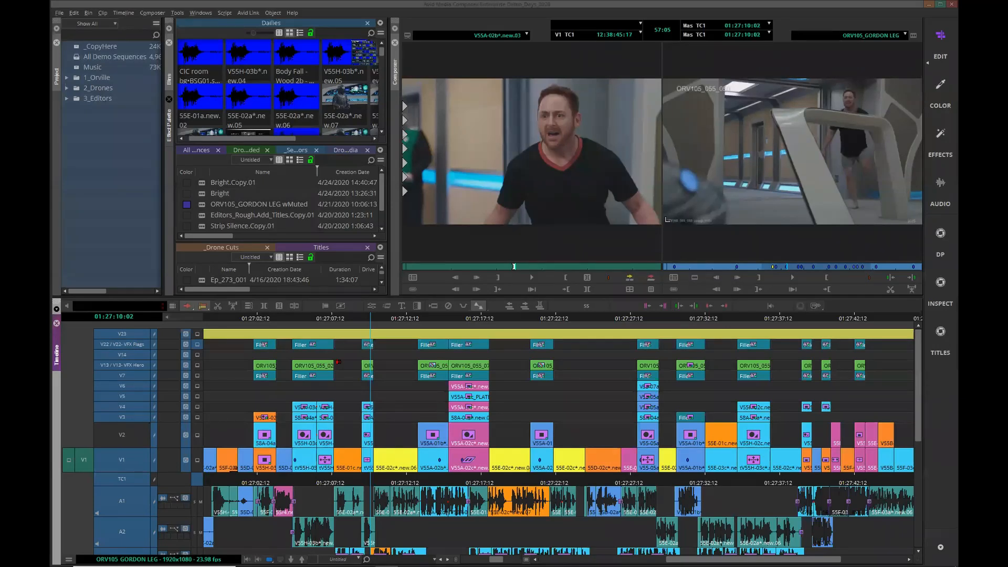
Step: Switch to the PowerPoint slide show MC_2020_4_Webinar_MK_Final and restart it from slide 15, the Useful links slide
key("super+Tab")
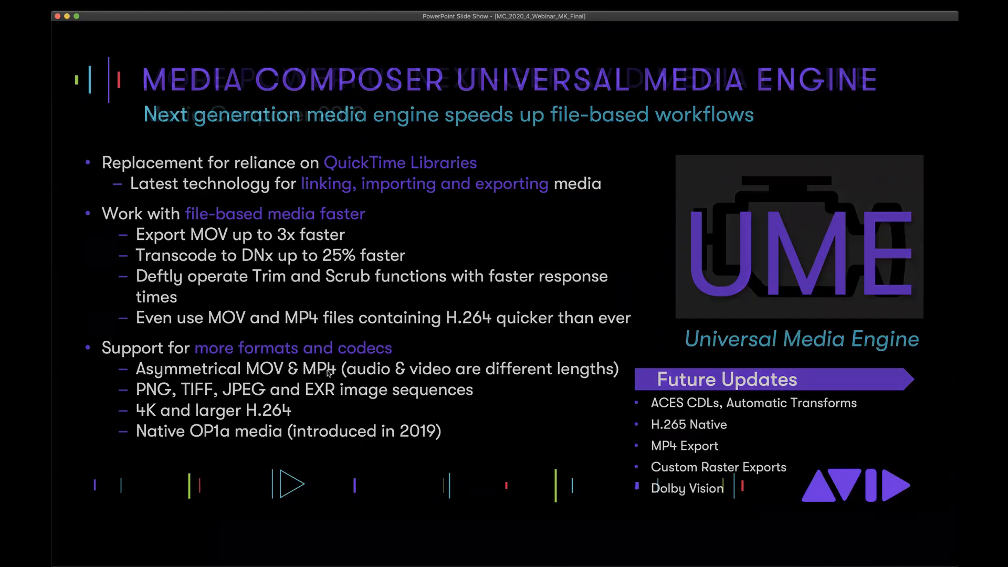
key("Left")
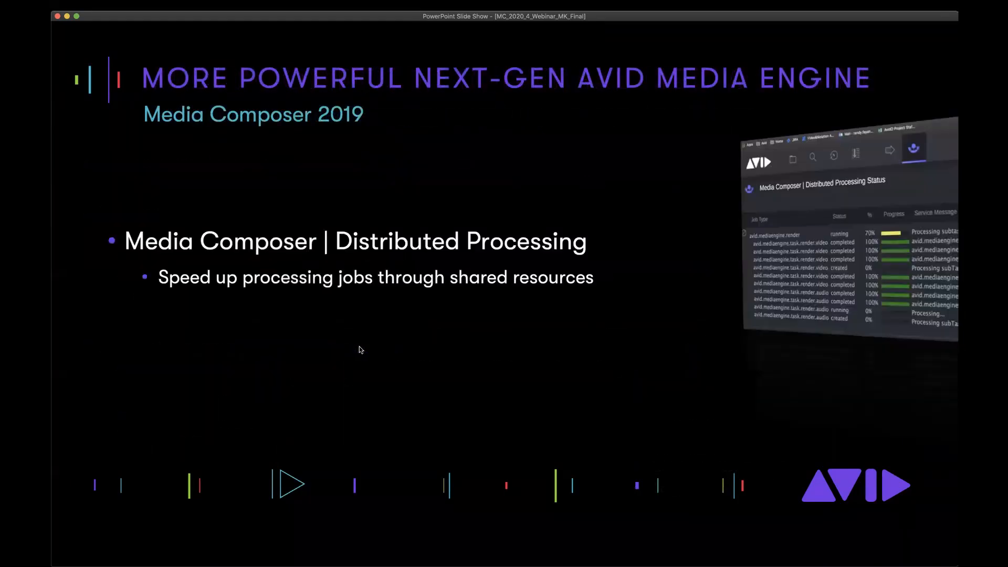
key("Right")
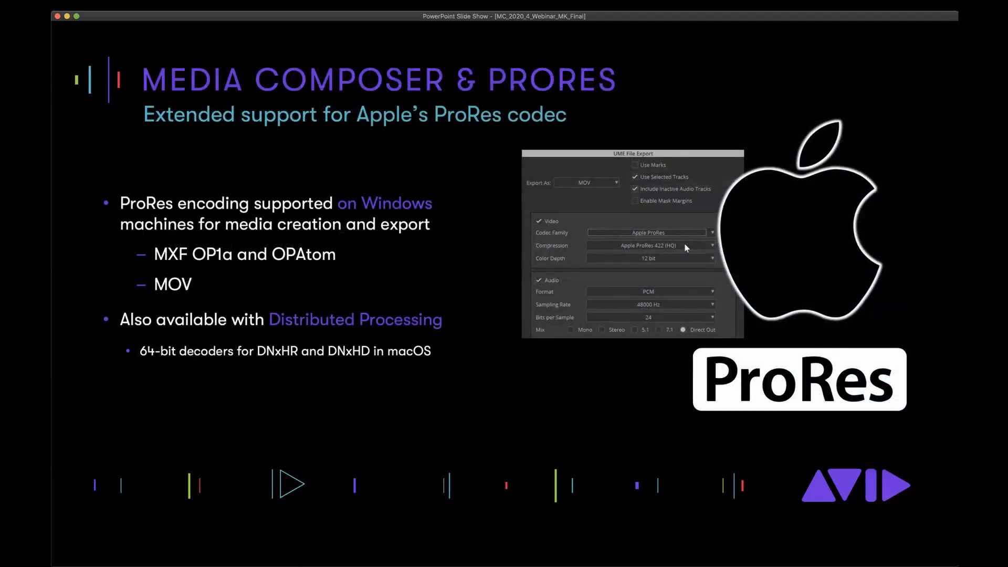
key("Escape")
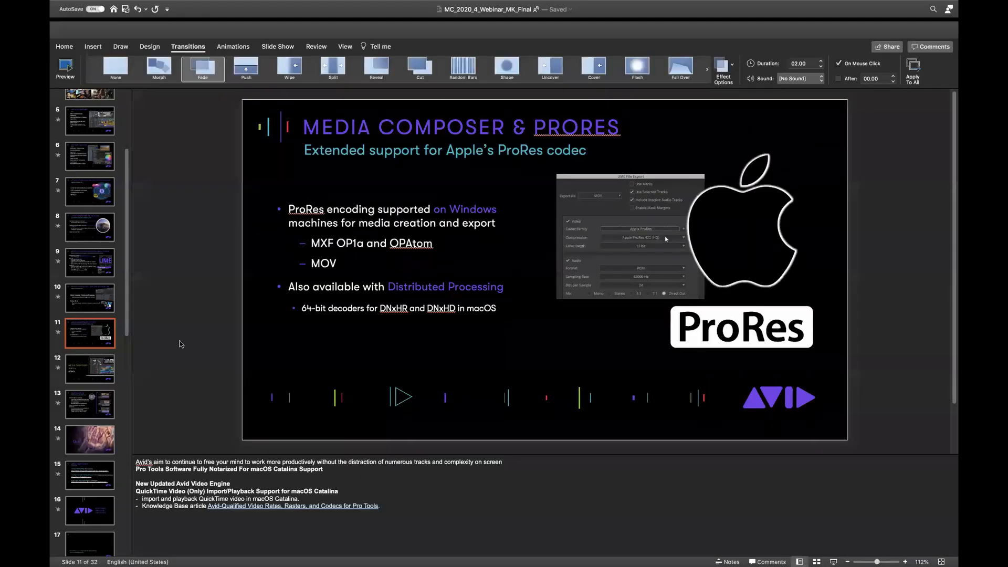
left_click(95, 476)
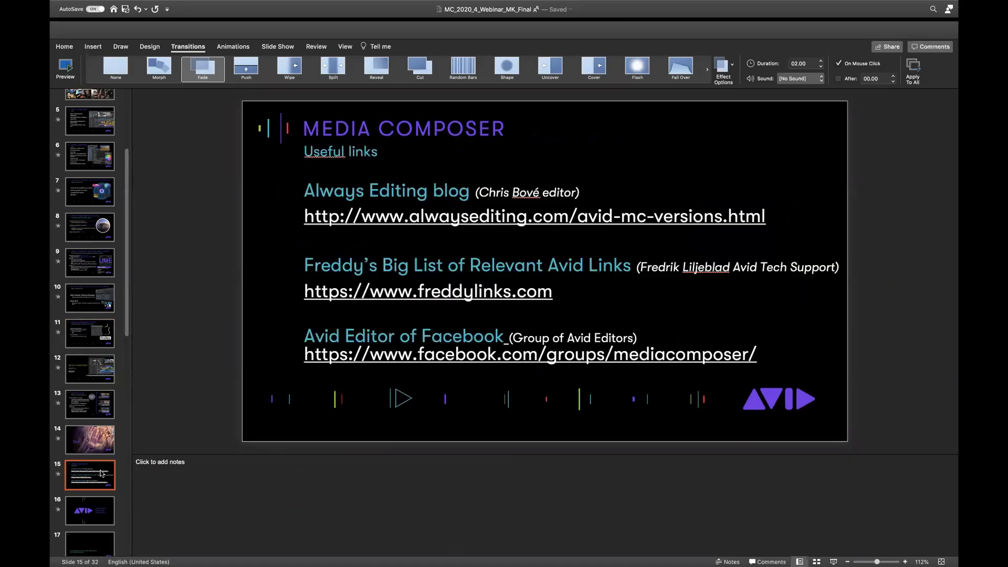
left_click(833, 561)
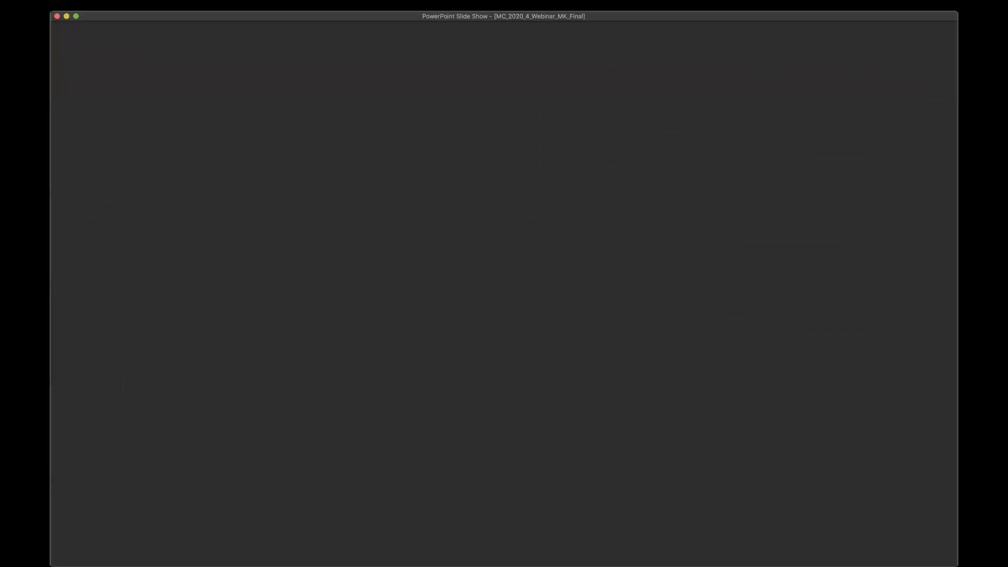